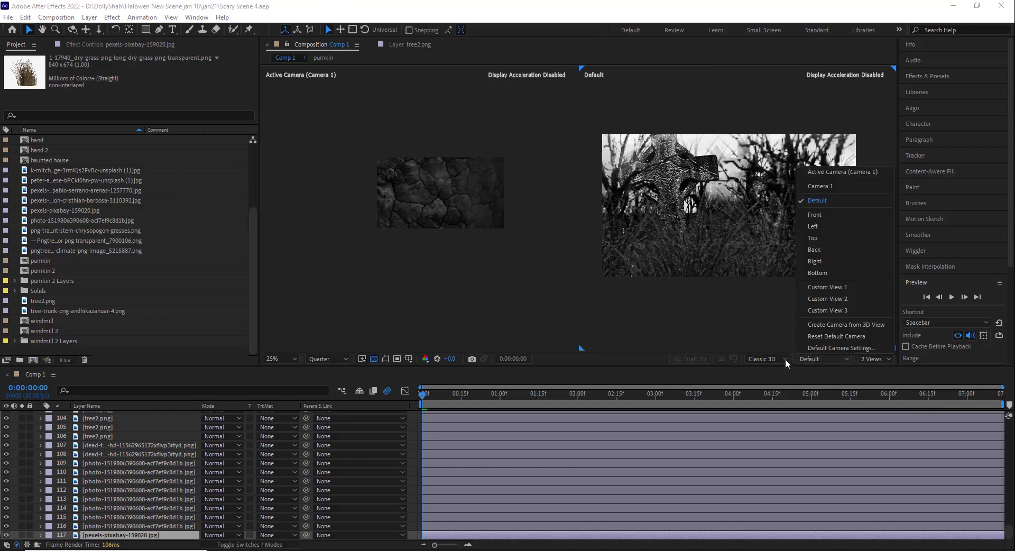
Show the second viewport in Custom View 1 and solo the pexels-pixabay-159020.jpg sky layer
left_click(838, 290)
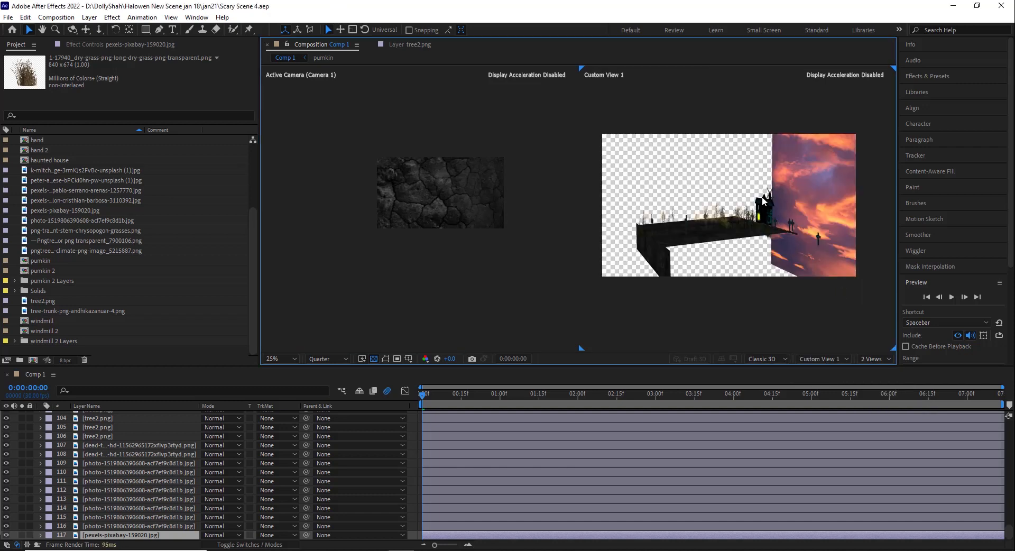
scroll(763, 201, "down", 2)
left_click(22, 535)
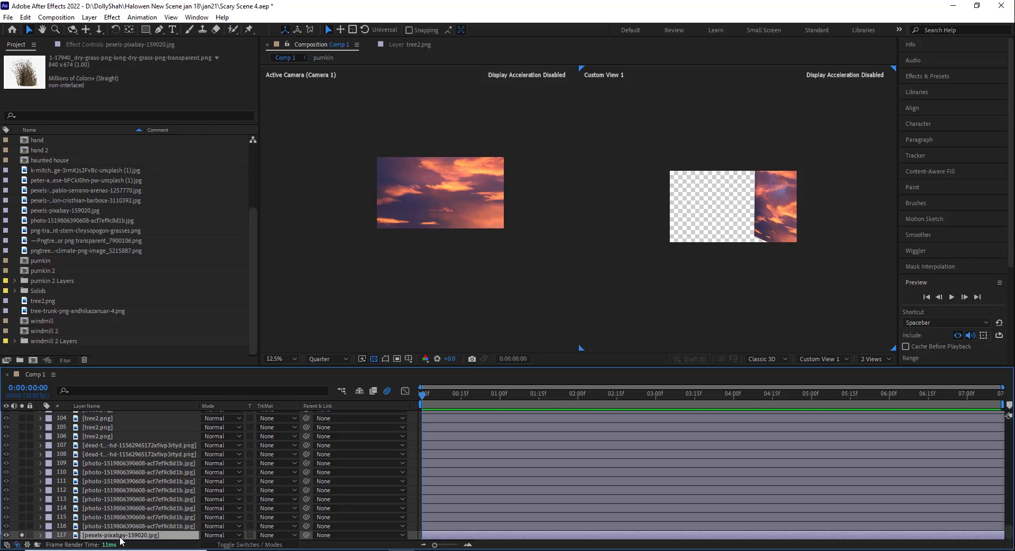
Compare the sky layer with its Curves effect off and on, and examine its Motion Tile and Curves settings
left_click(122, 44)
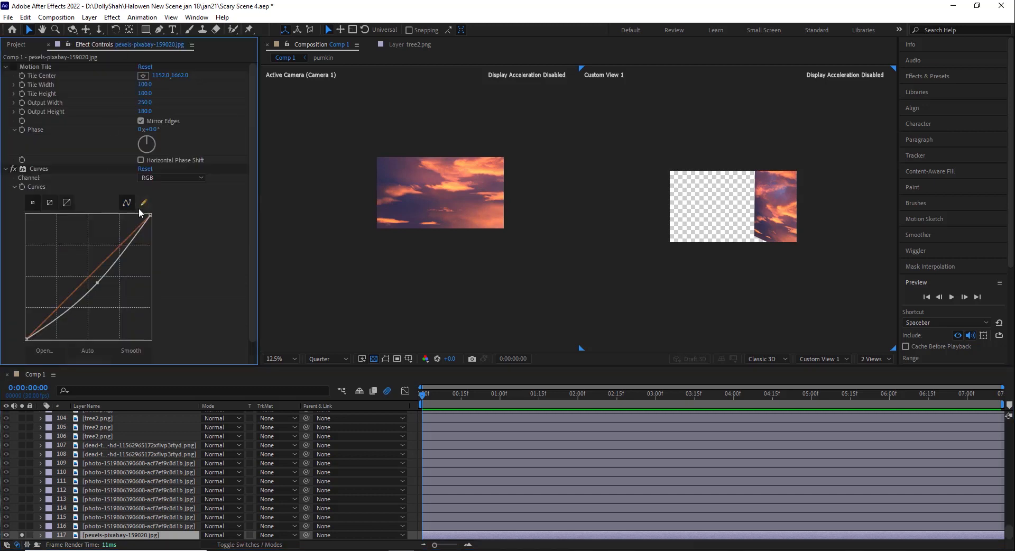
left_click(13, 169)
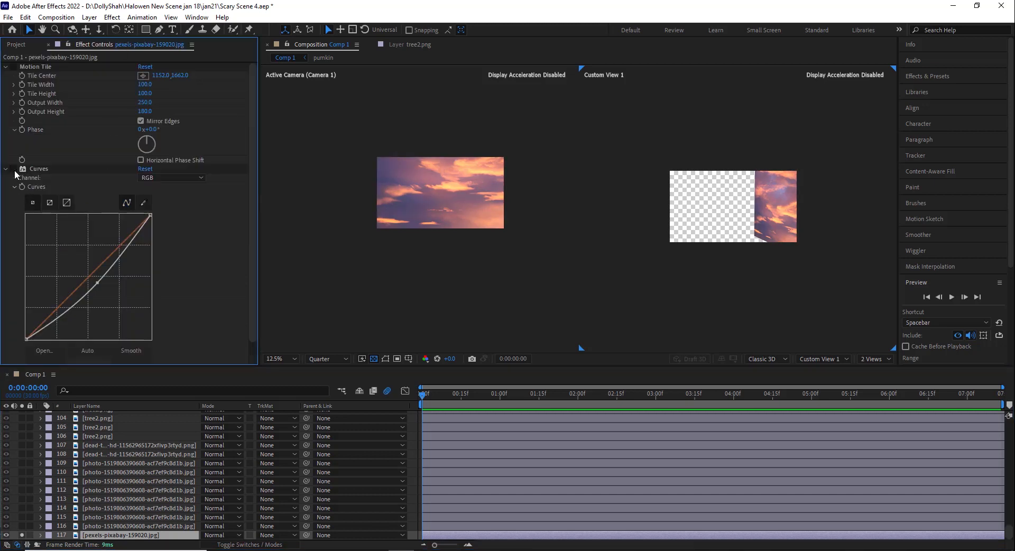
left_click(14, 169)
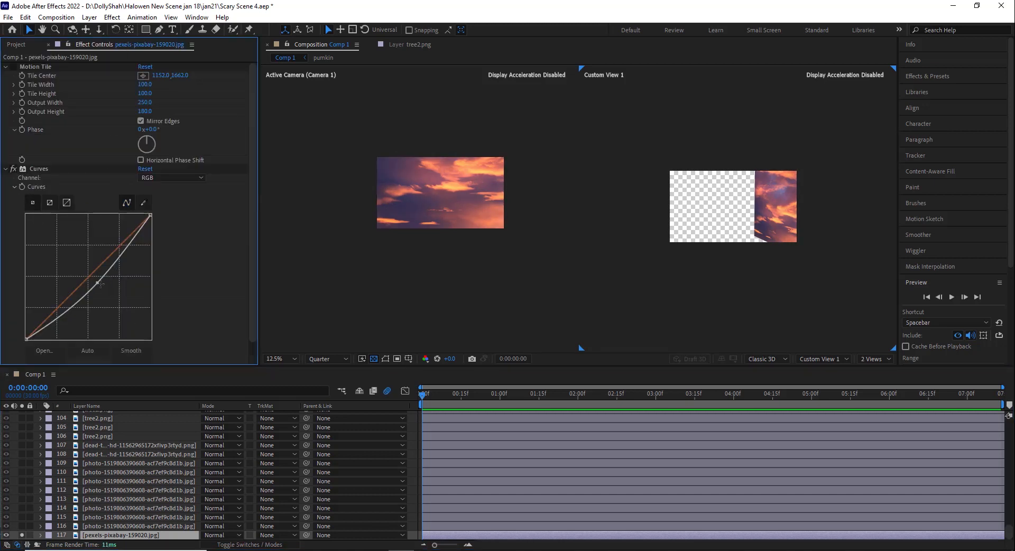
scroll(100, 284, "down", 1)
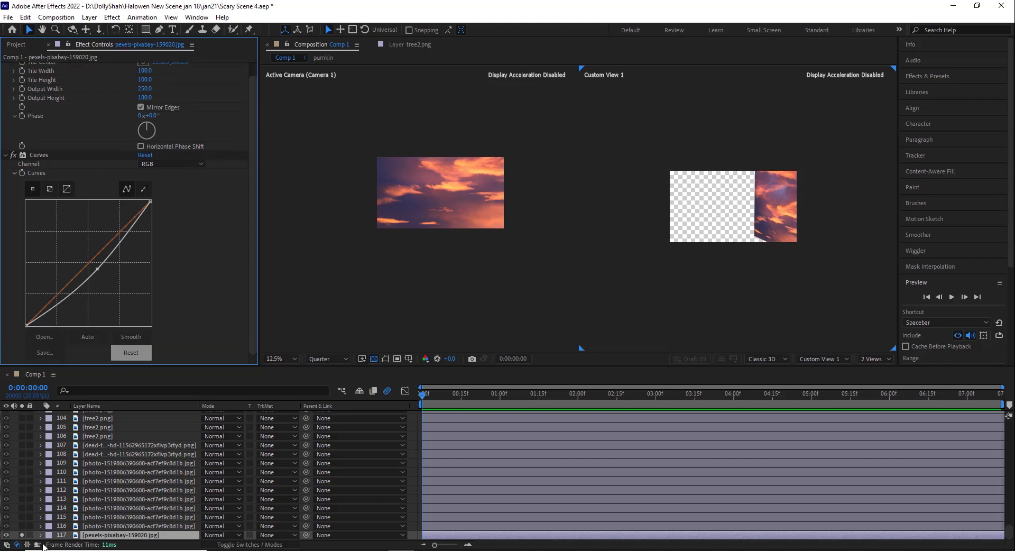
left_click(22, 535)
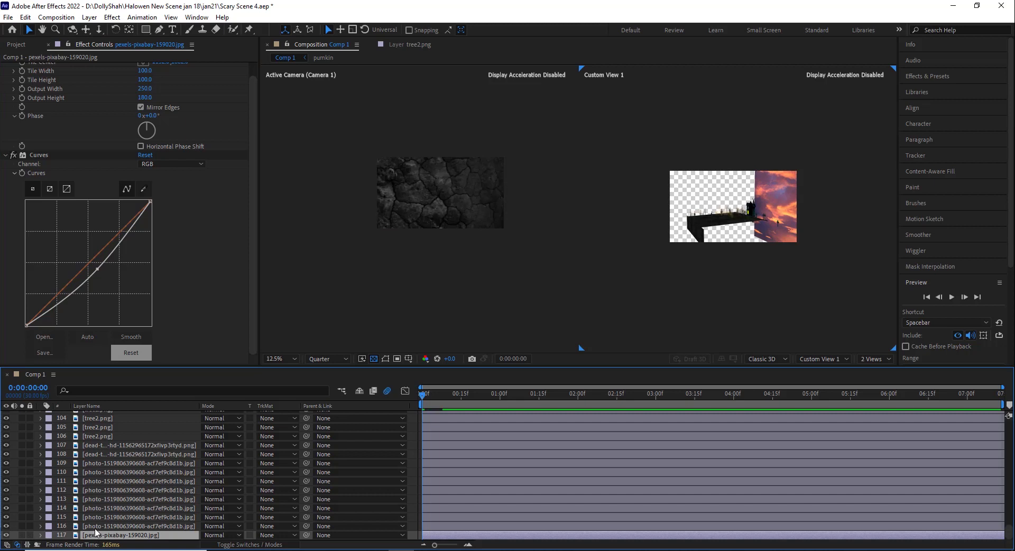
left_click(49, 526)
left_click(22, 526)
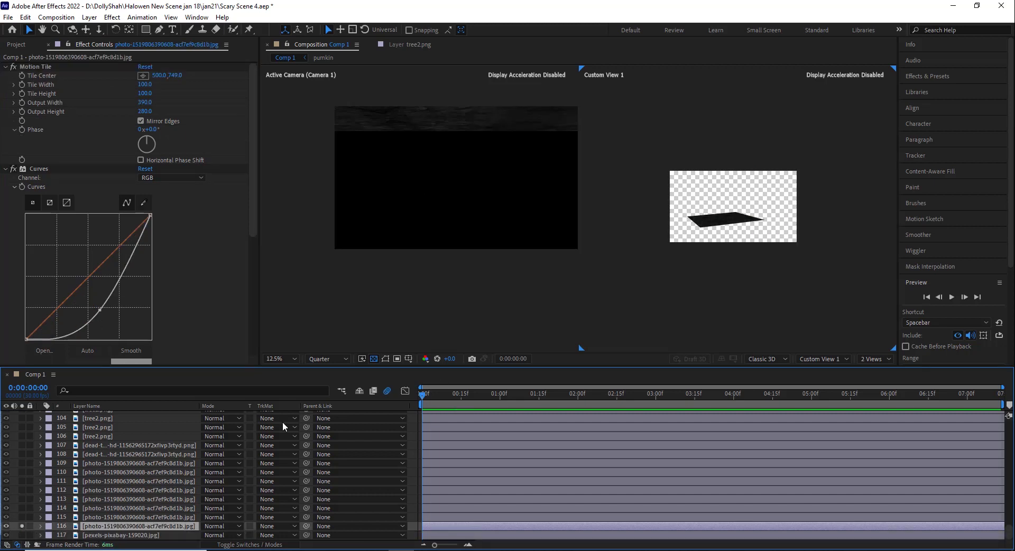
Turn off the Motion Tile, Curves, Tint and Levels effects on the soloed ground layer
scroll(760, 190, "up", 2)
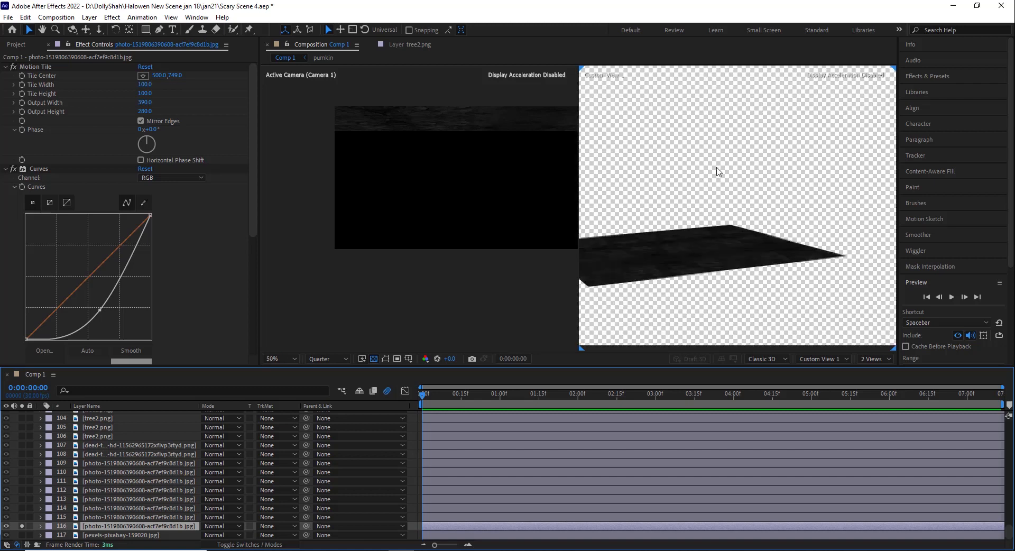
left_click(14, 66)
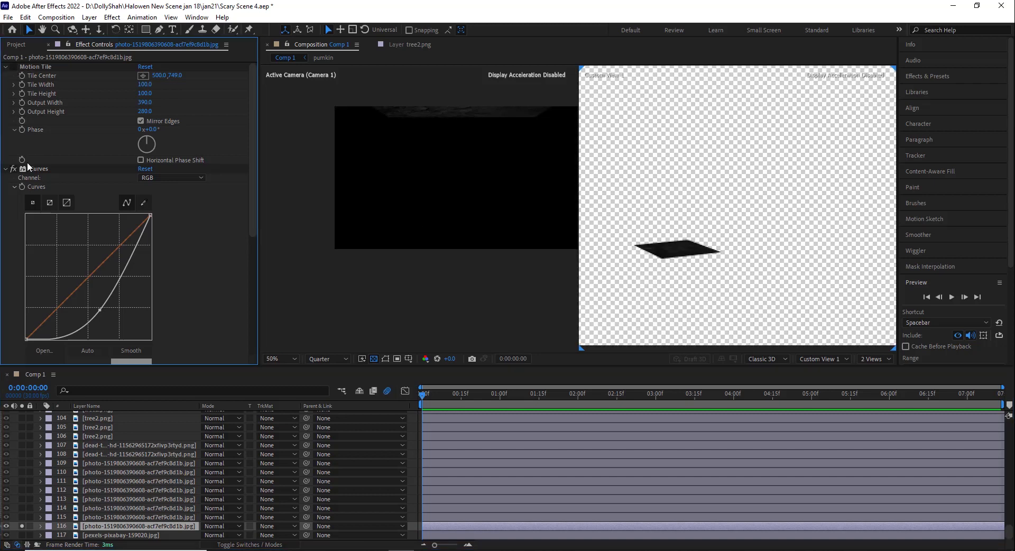
scroll(35, 290, "down", 6)
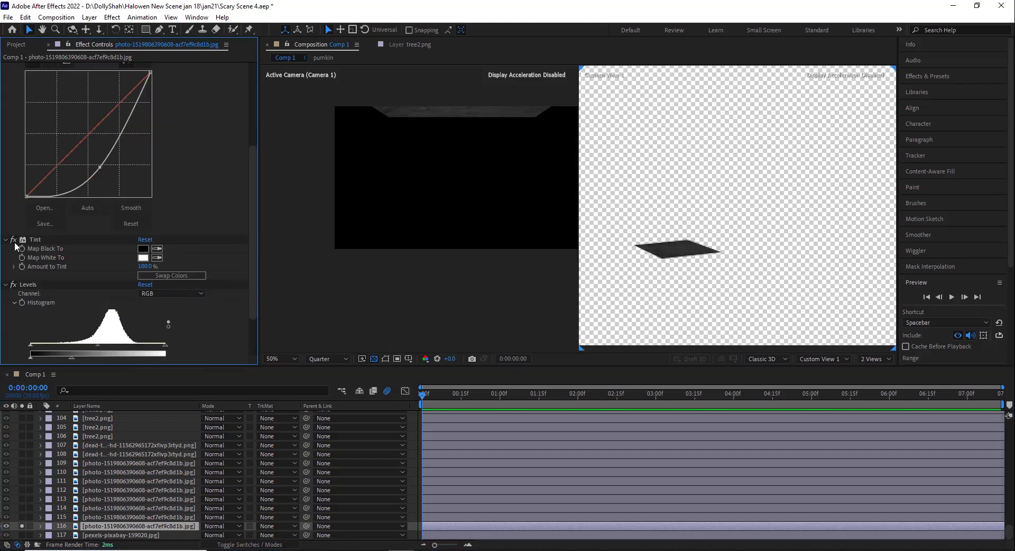
left_click(14, 240)
left_click(14, 285)
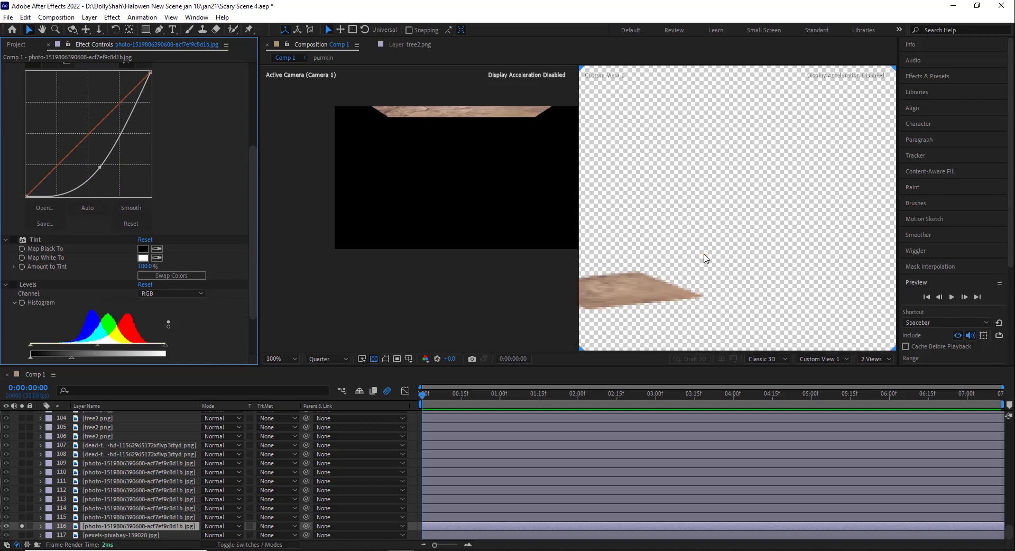
Set the second viewport to Top, then open the ground layer on its own to examine the untreated cracked-earth texture
left_click(827, 357)
left_click(818, 240)
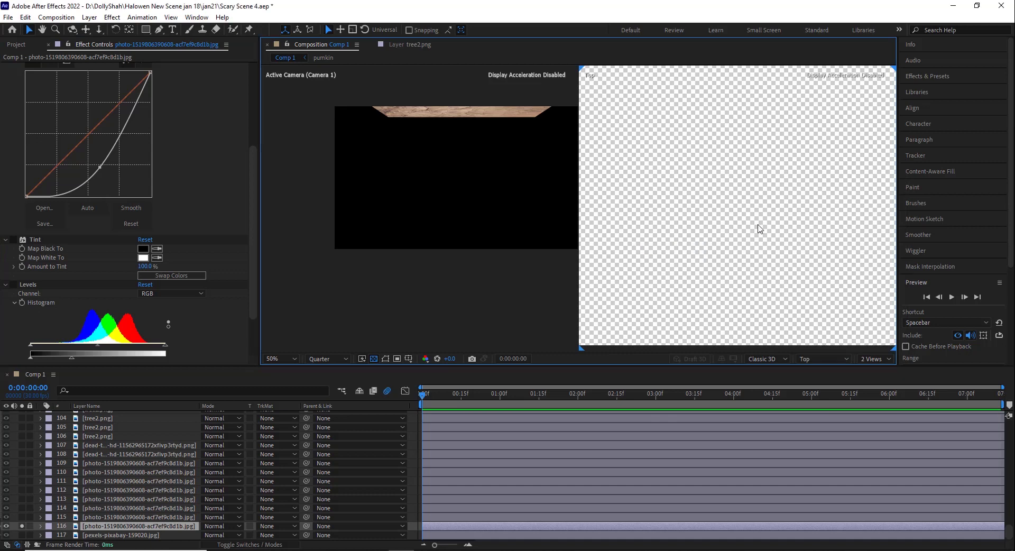
double_click(758, 225)
scroll(580, 198, "up", 3)
scroll(582, 186, "down", 4)
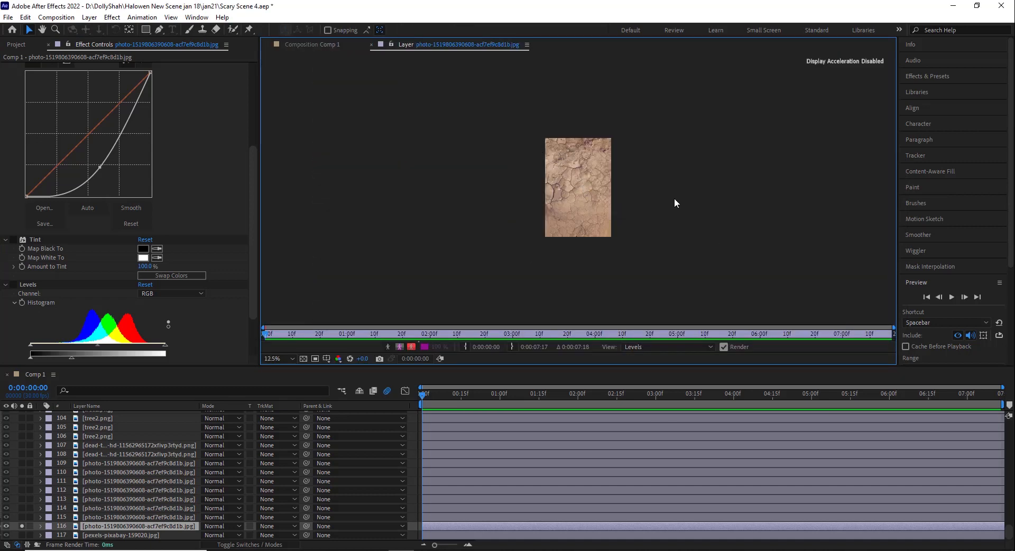
scroll(623, 201, "up", 1)
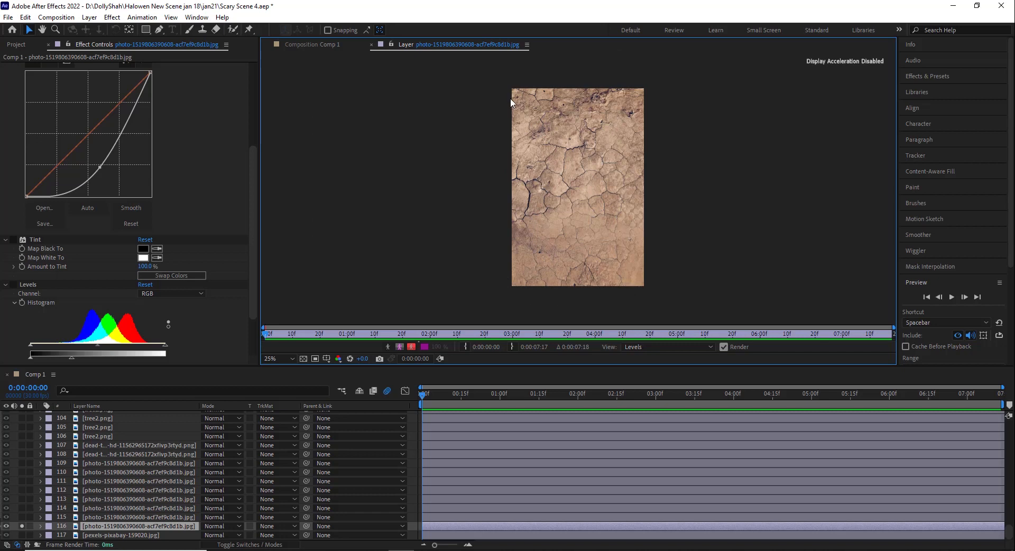
Return to Comp 1, show the layer switches, and set the second viewport to Custom View 1
left_click(306, 45)
left_click(217, 545)
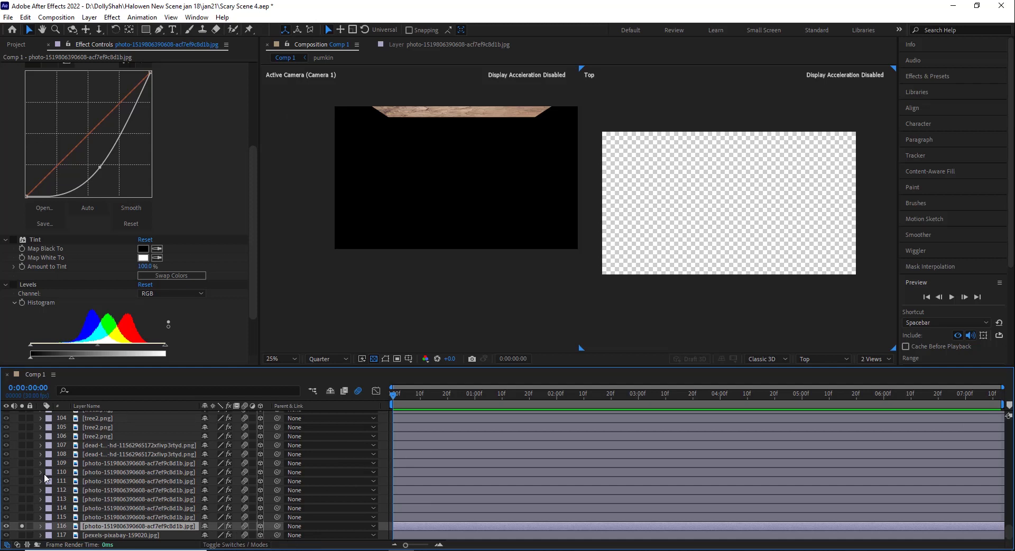
left_click(822, 362)
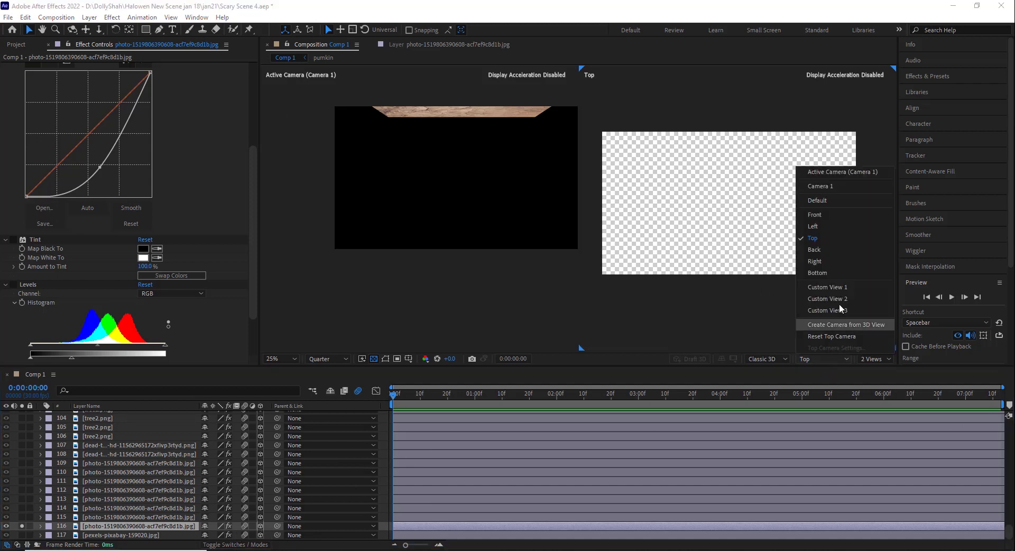
left_click(837, 283)
Turn the Levels, Tint and Curves effects back on for the ground layer, leaving Motion Tile off
scroll(33, 203, "down", 3)
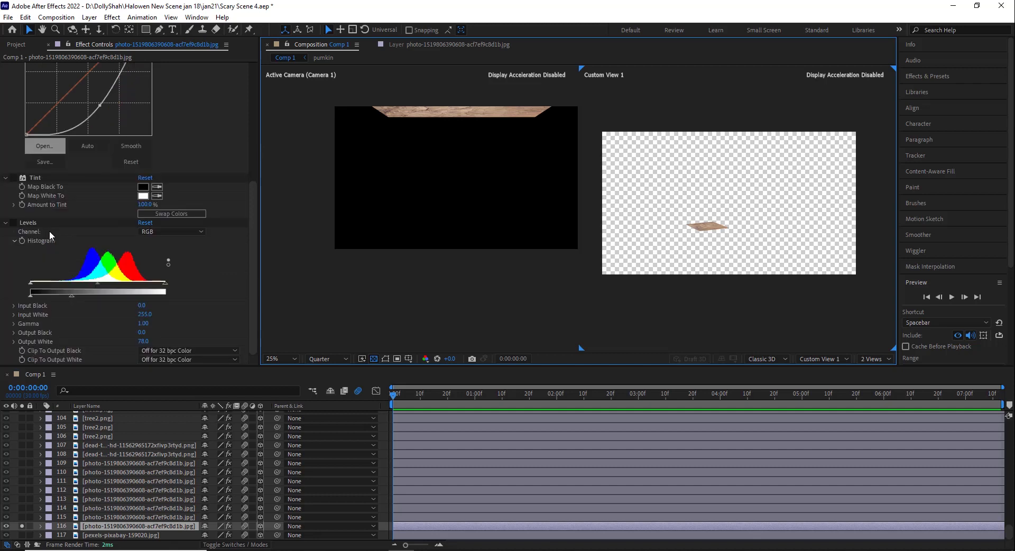
left_click(24, 223)
left_click(14, 223)
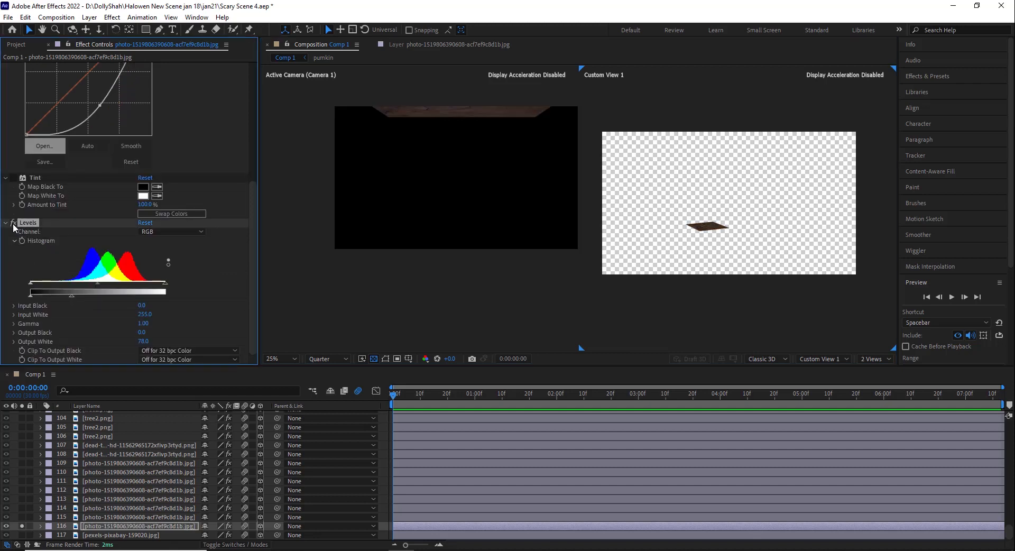
left_click(13, 178)
scroll(81, 201, "up", 6)
scroll(80, 196, "up", 4)
left_click(13, 169)
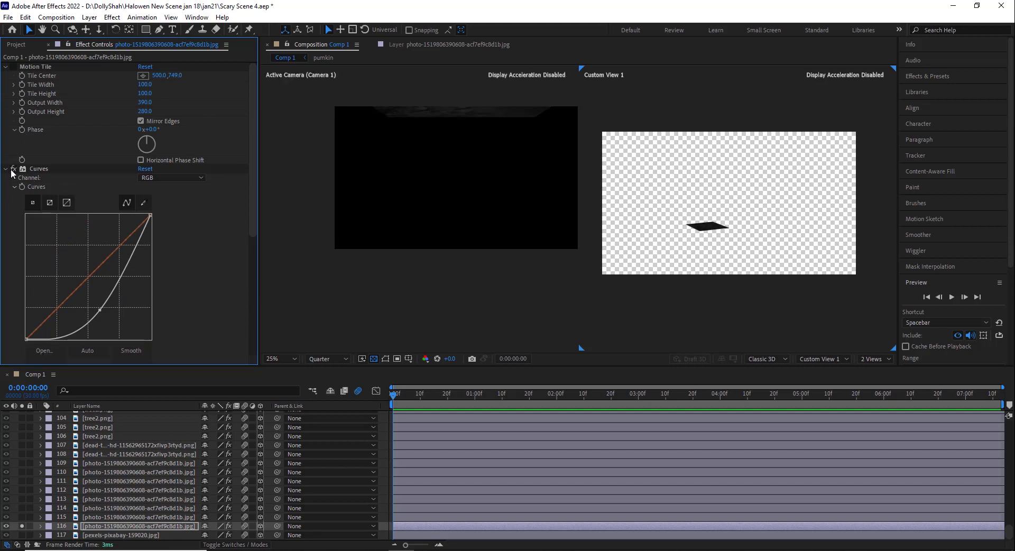
Examine the ground layer's Levels settings and compare its colour with the Tint effect off and on
scroll(138, 268, "down", 10)
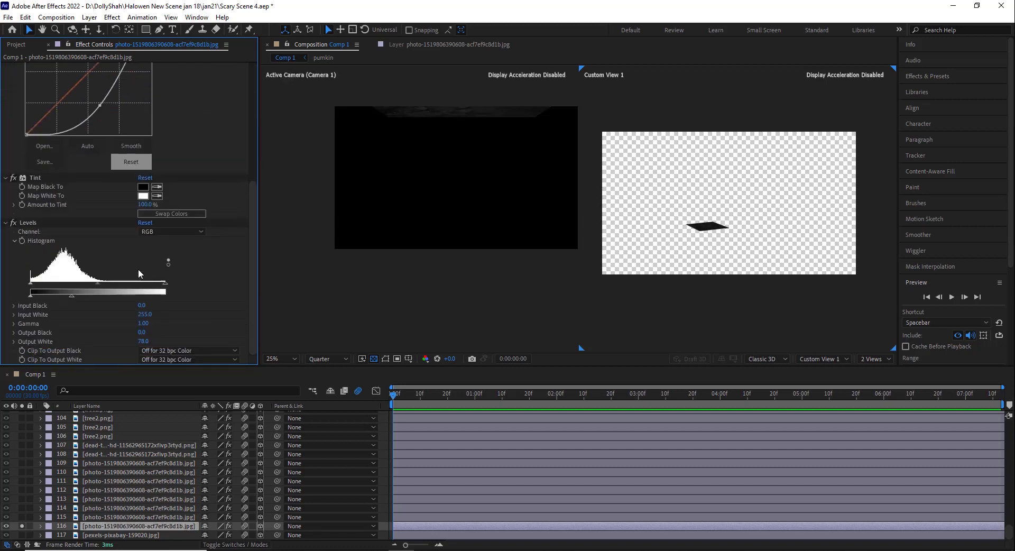
left_click(31, 222)
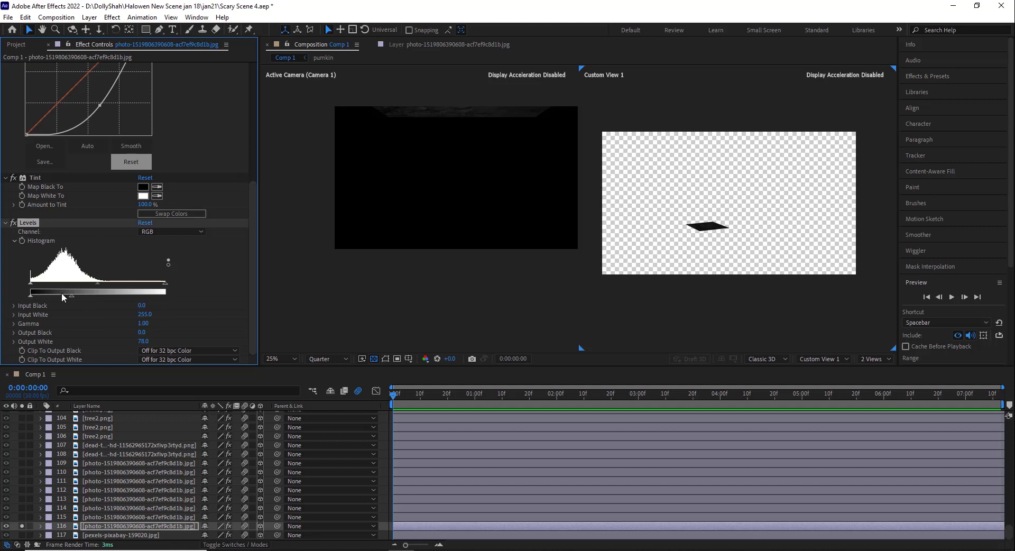
left_click(34, 180)
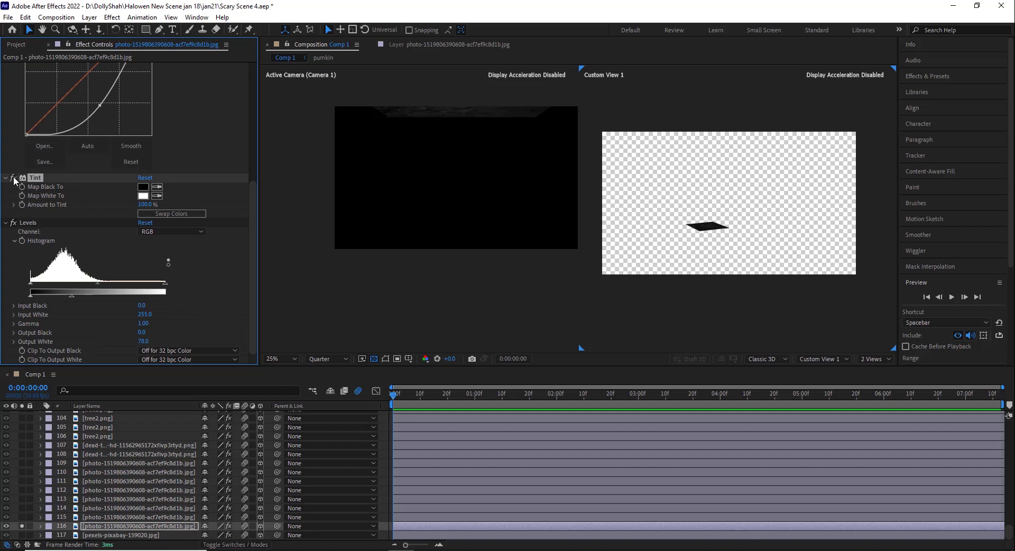
left_click(14, 178)
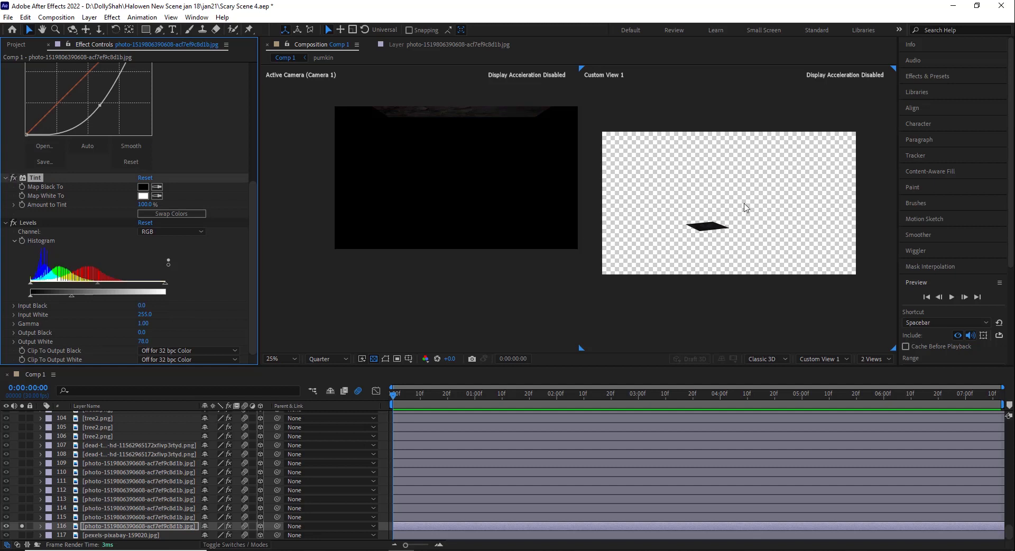
scroll(712, 238, "up", 3)
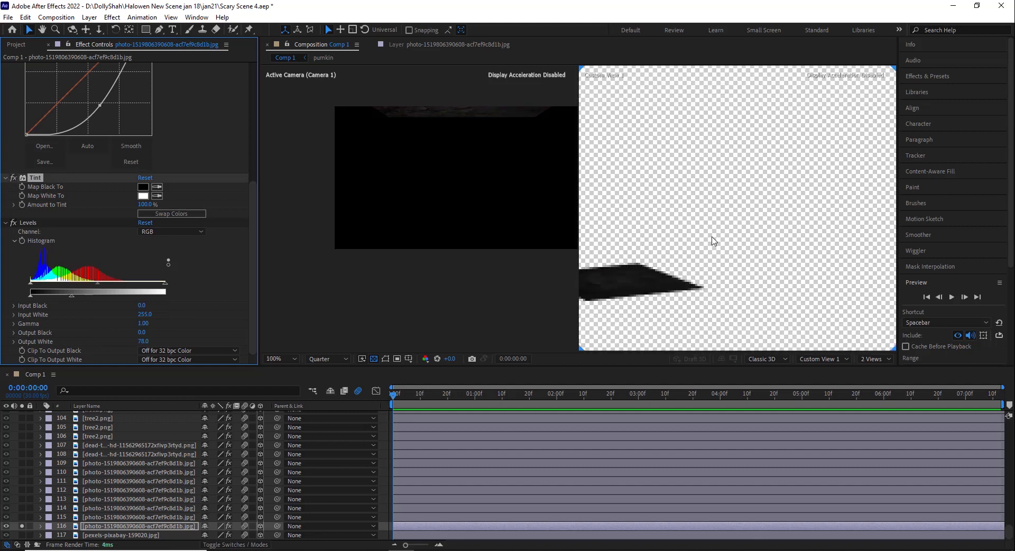
left_click(14, 180)
scroll(125, 185, "up", 5)
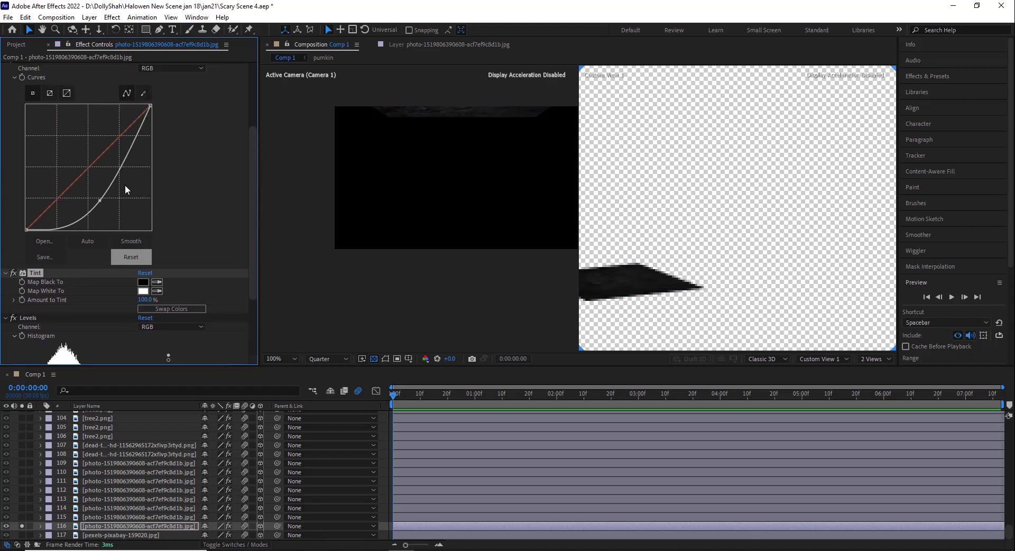
Compare the extent of the ground plane with the Motion Tile effect on and off
left_click(43, 171)
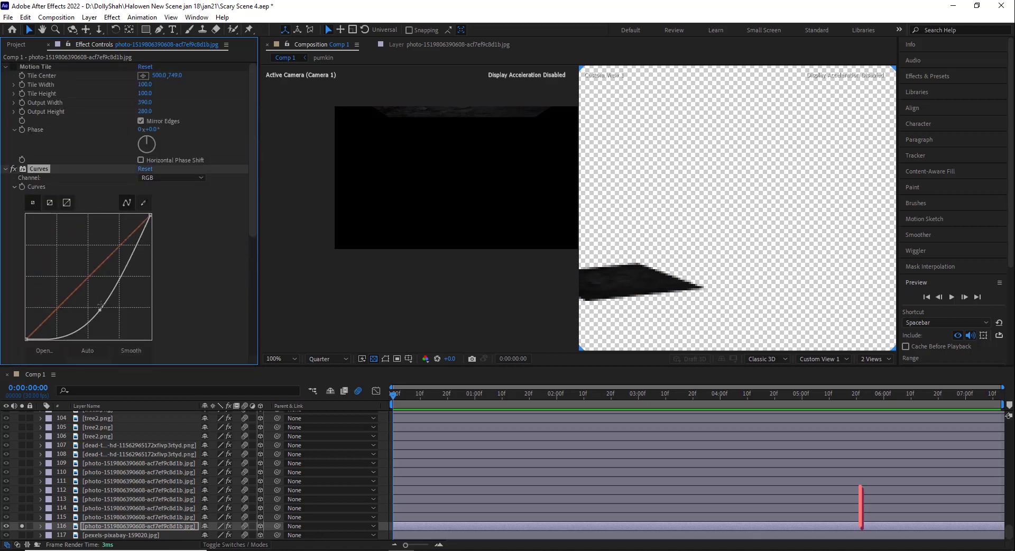
left_click(36, 67)
left_click(13, 67)
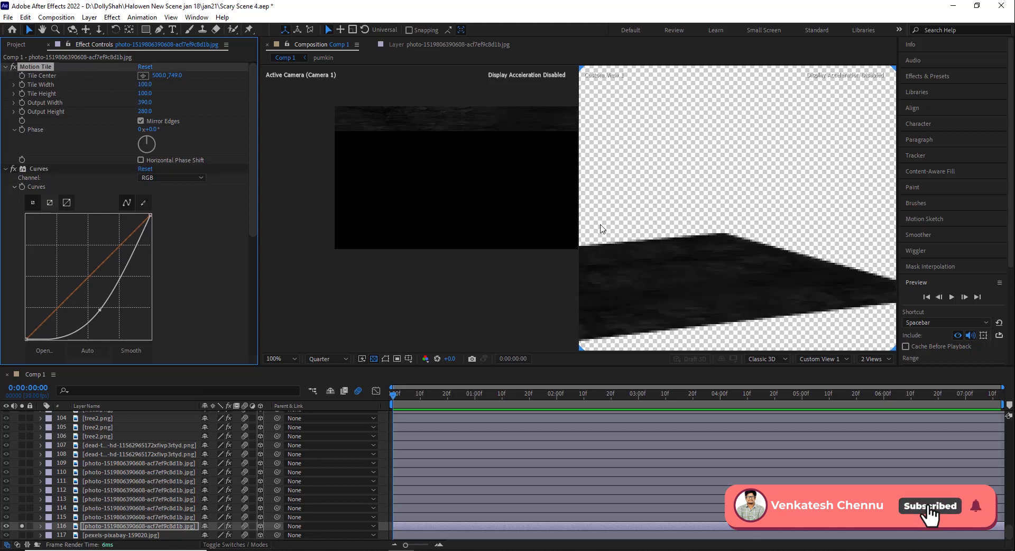
scroll(676, 241, "down", 3)
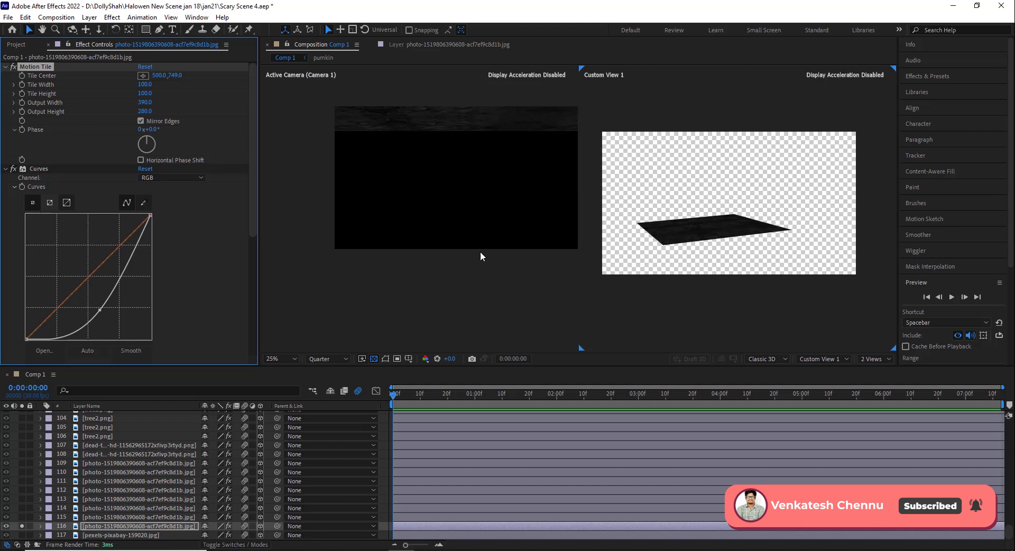
left_click(12, 67)
Try duplicating the ground layer and shifting the copy to an X position of 1729, then undo it
left_click(125, 526)
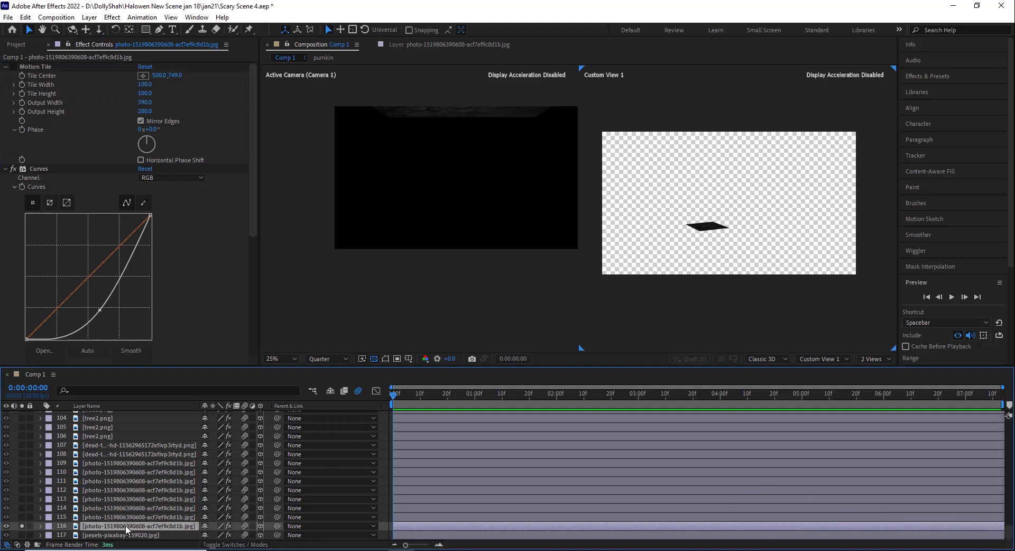
key("ctrl+d")
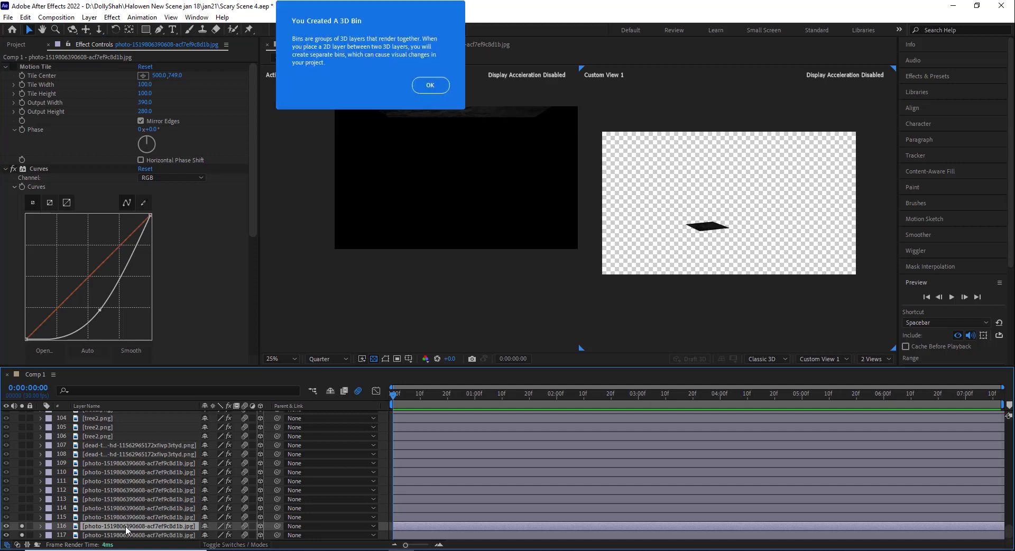
key("p")
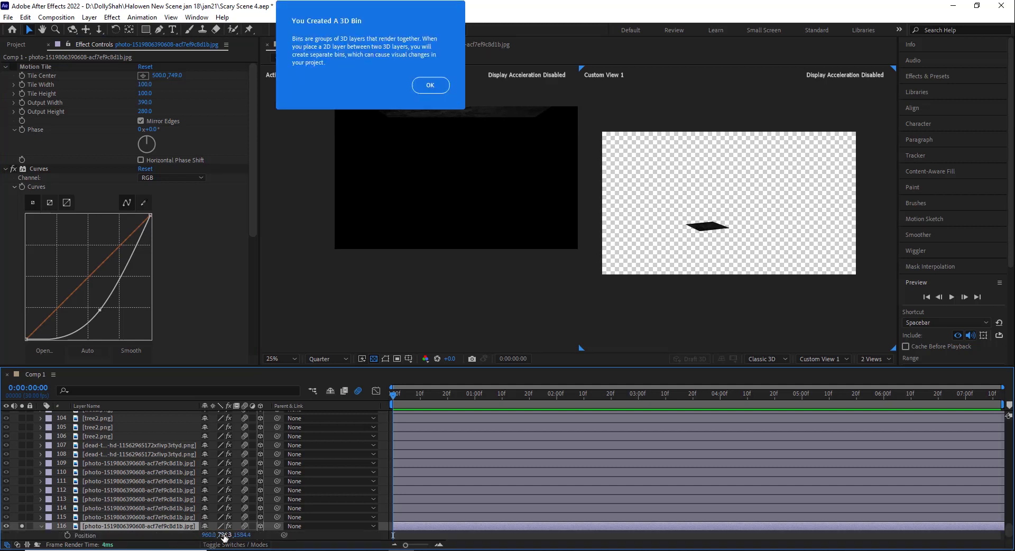
left_click_drag(206, 535, 552, 523)
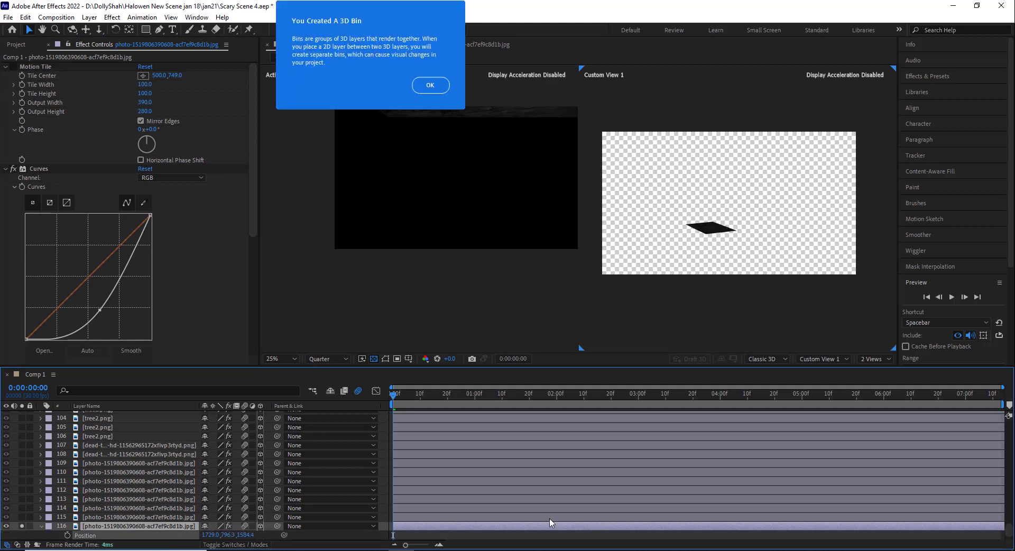
key("p")
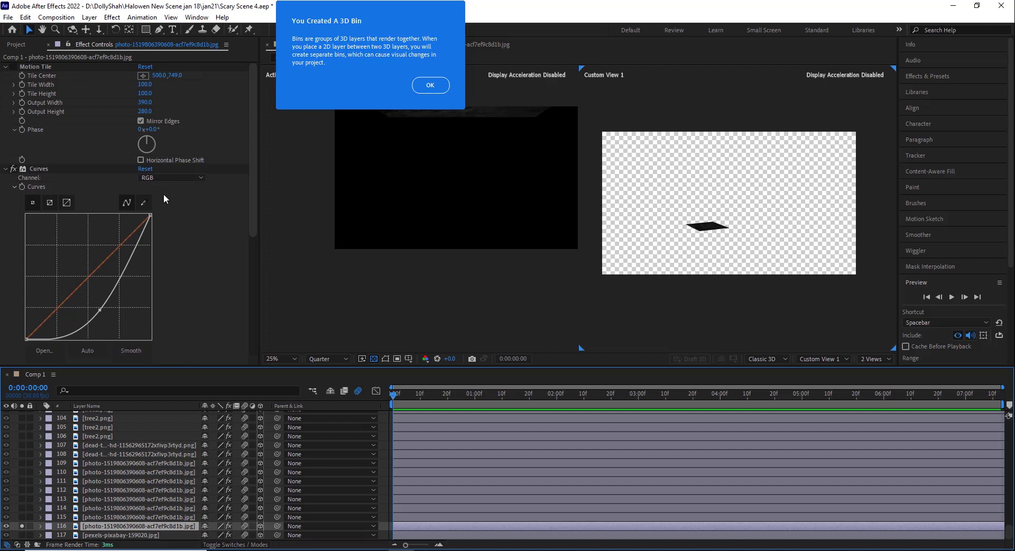
Turn the Motion Tile effect back on for the ground layer
left_click(13, 67)
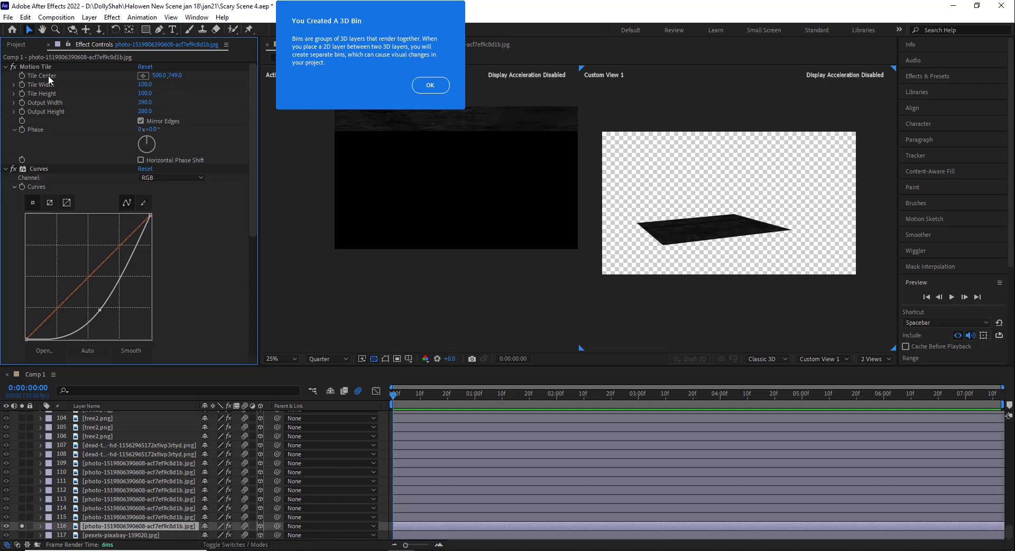
Solo ground photo layer 115 alongside the ground plane and frame both in Custom View 1
left_click(21, 517)
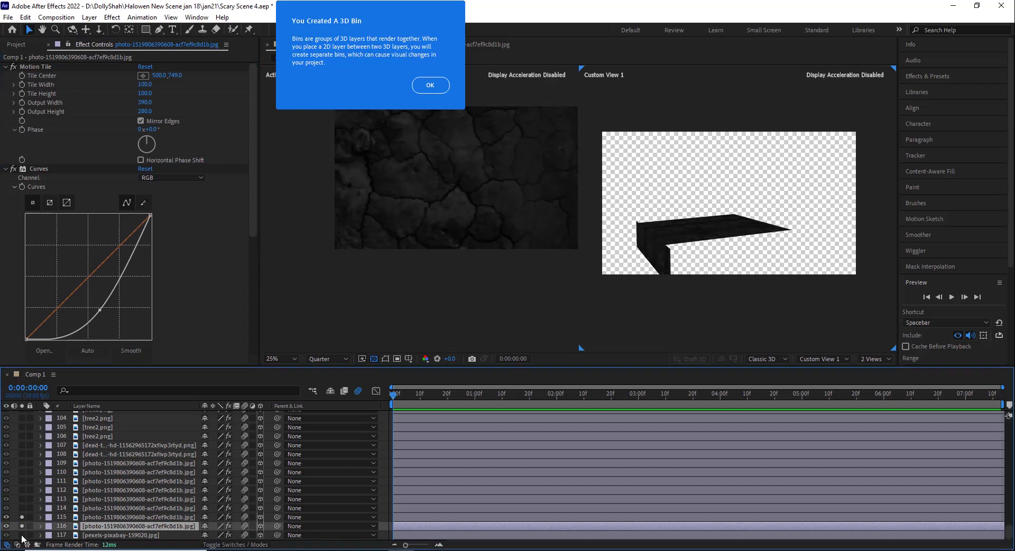
left_click(103, 517)
scroll(809, 255, "up", 2)
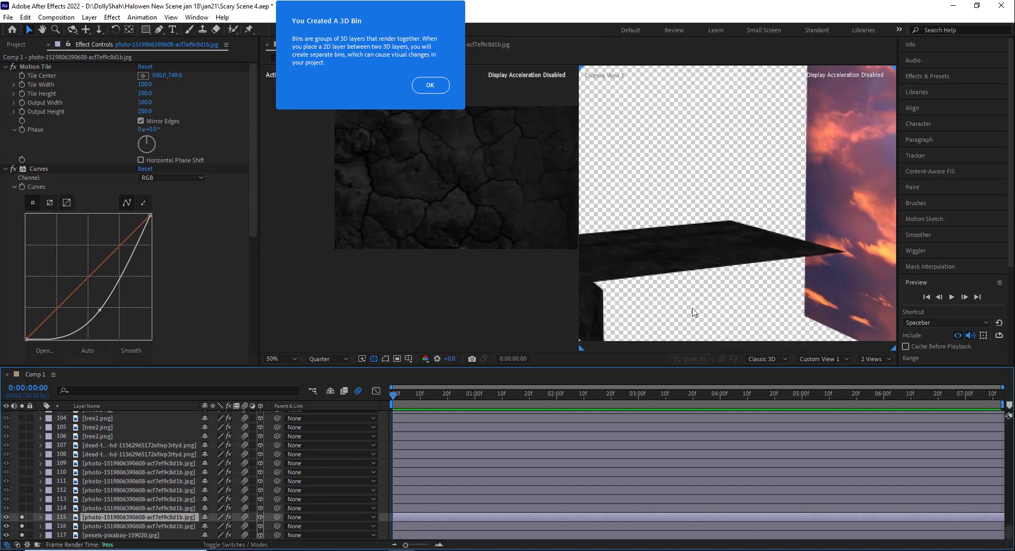
key("h")
left_click_drag(652, 271, 796, 224)
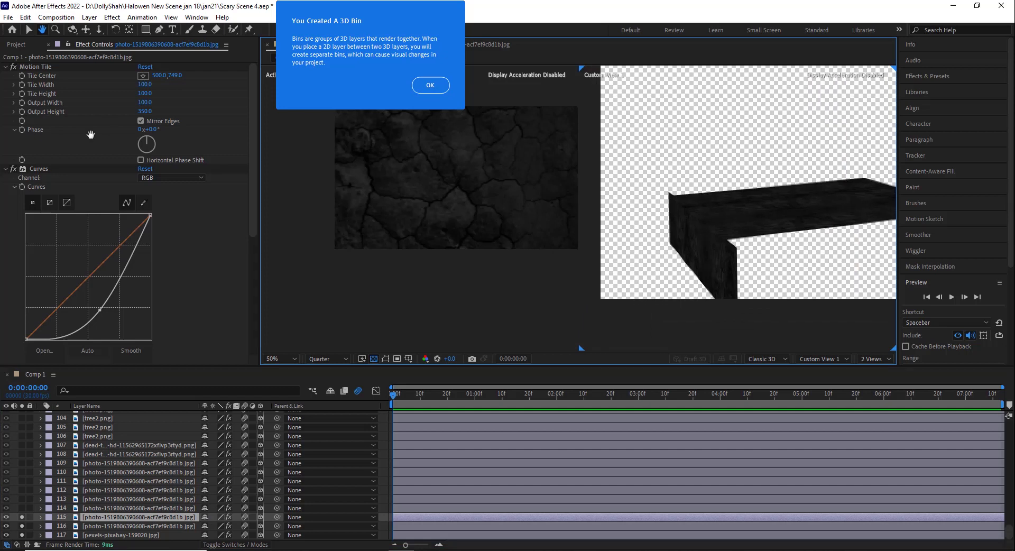
Compare layer 115 with its Motion Tile effect off and on
left_click(30, 28)
left_click(13, 67)
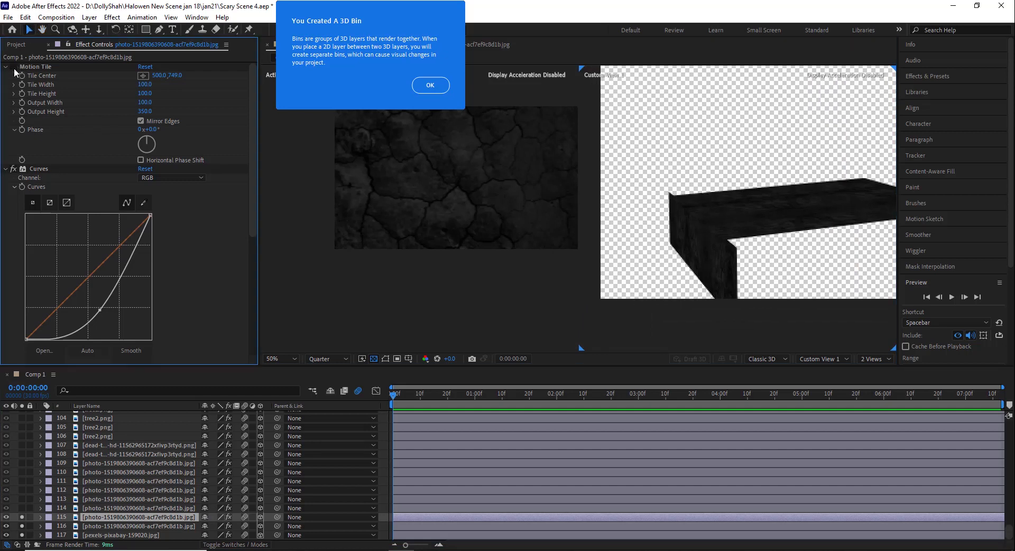
left_click(14, 67)
Examine layer 115's placement and Transform properties in the scene around frame 15
left_click_drag(407, 402, 433, 390)
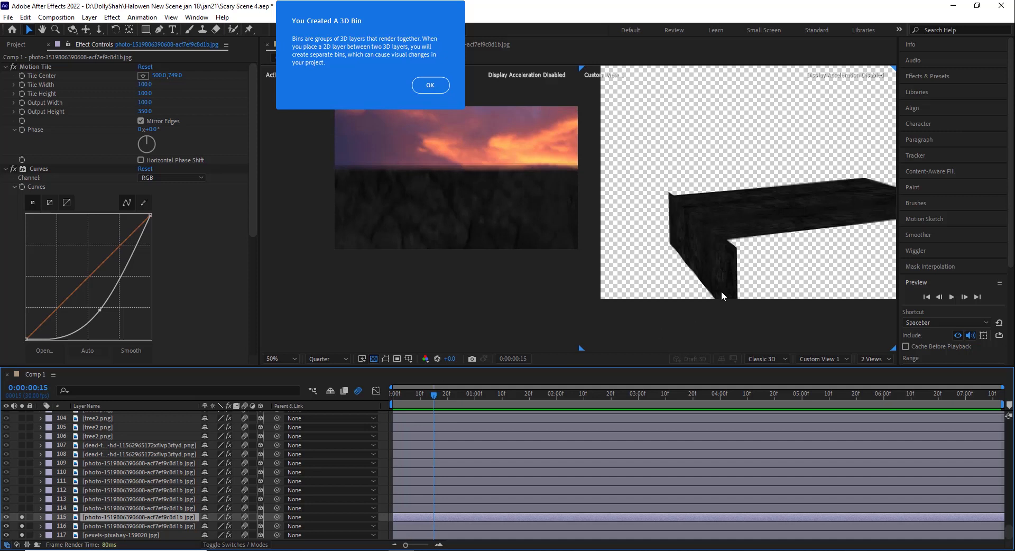
left_click(718, 249)
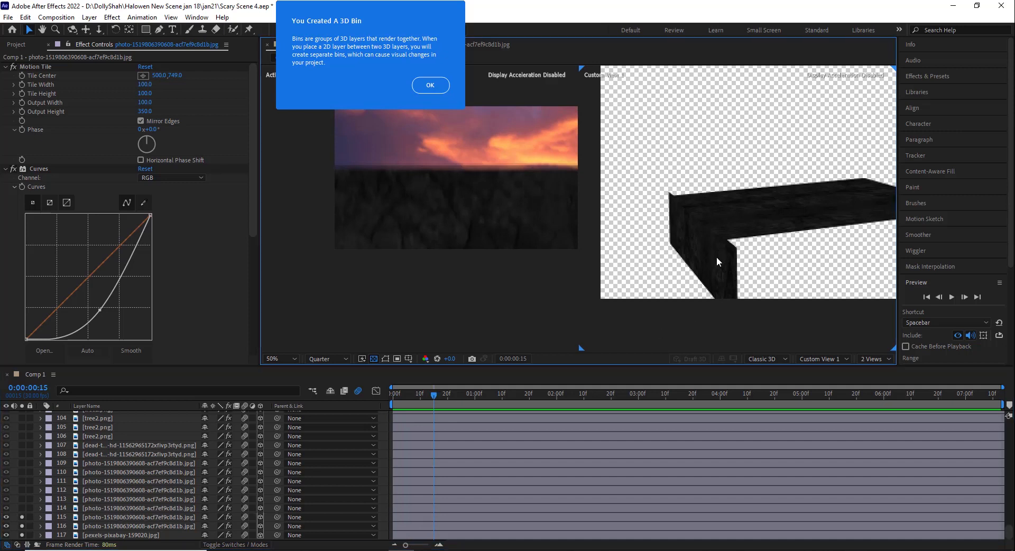
left_click(98, 516)
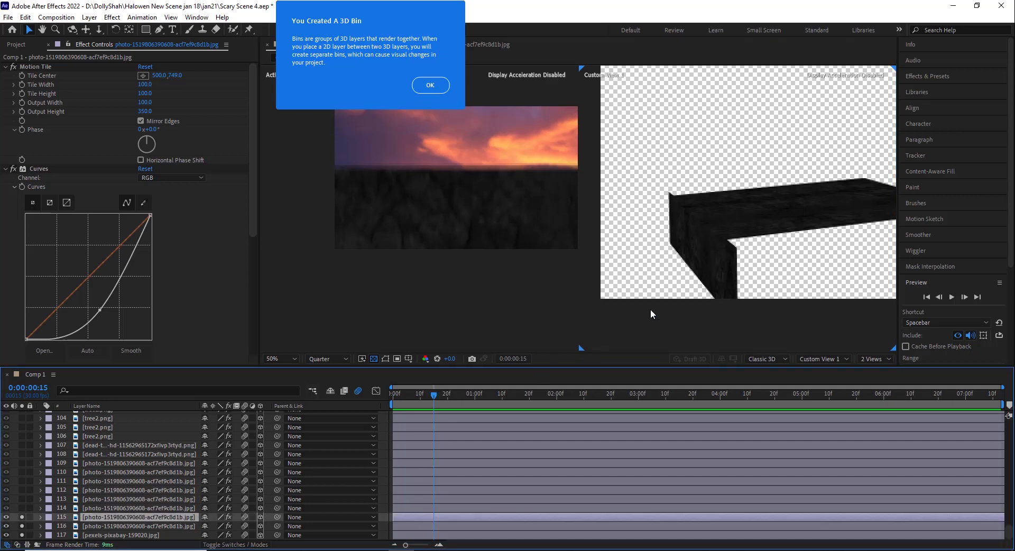
left_click(728, 274)
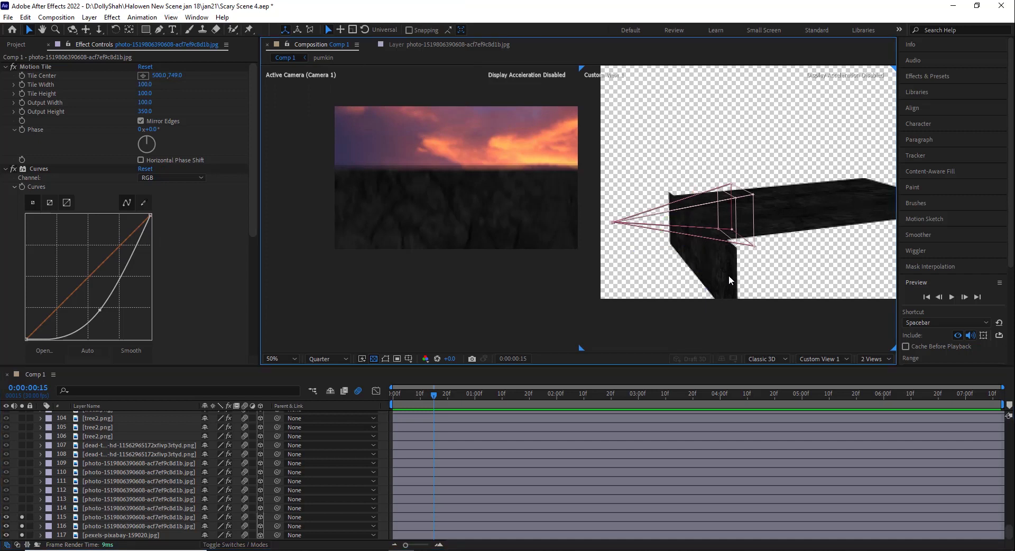
left_click(122, 516)
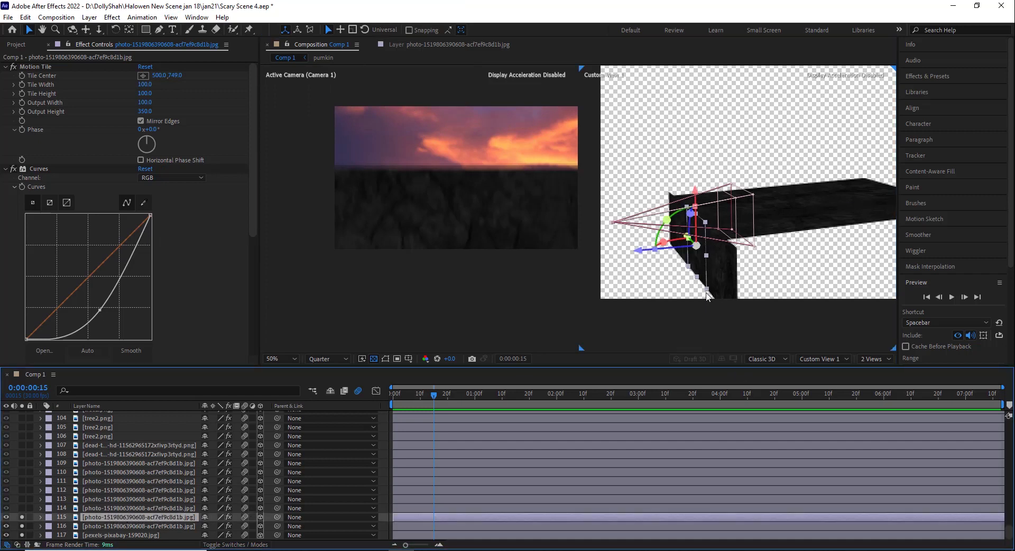
left_click(40, 516)
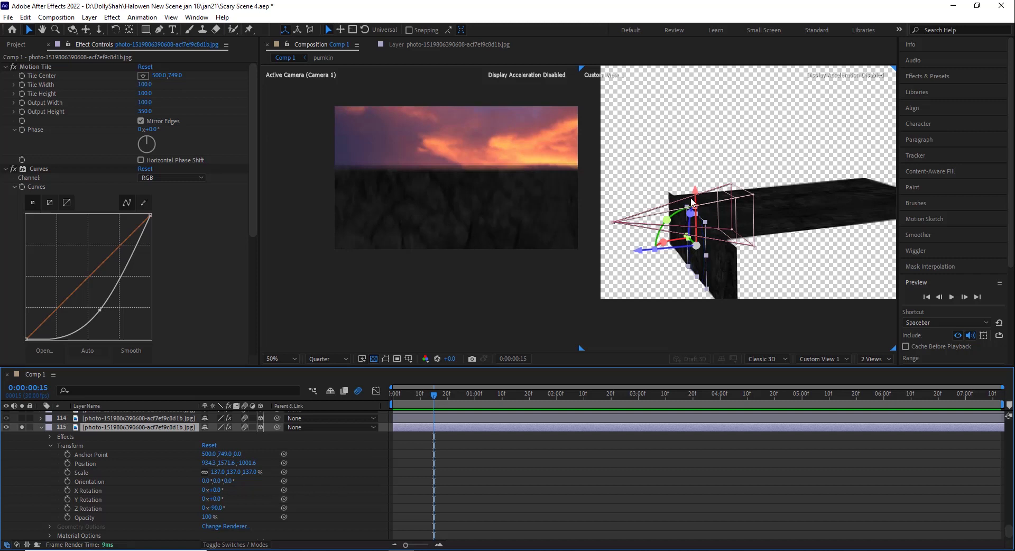
left_click(409, 397)
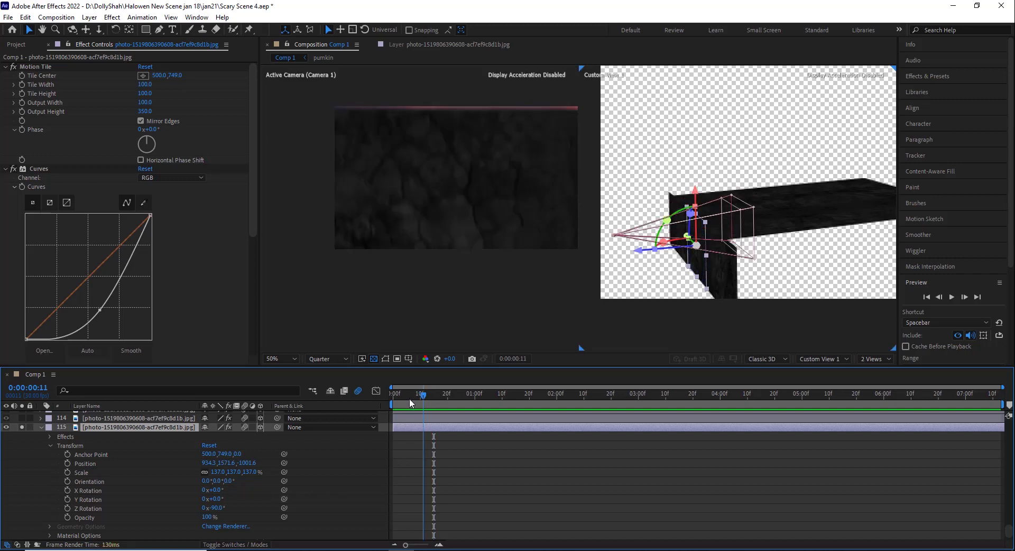
left_click(435, 395)
Solo ground photo layer 114 as well, directly above layer 115
scroll(118, 449, "up", 3)
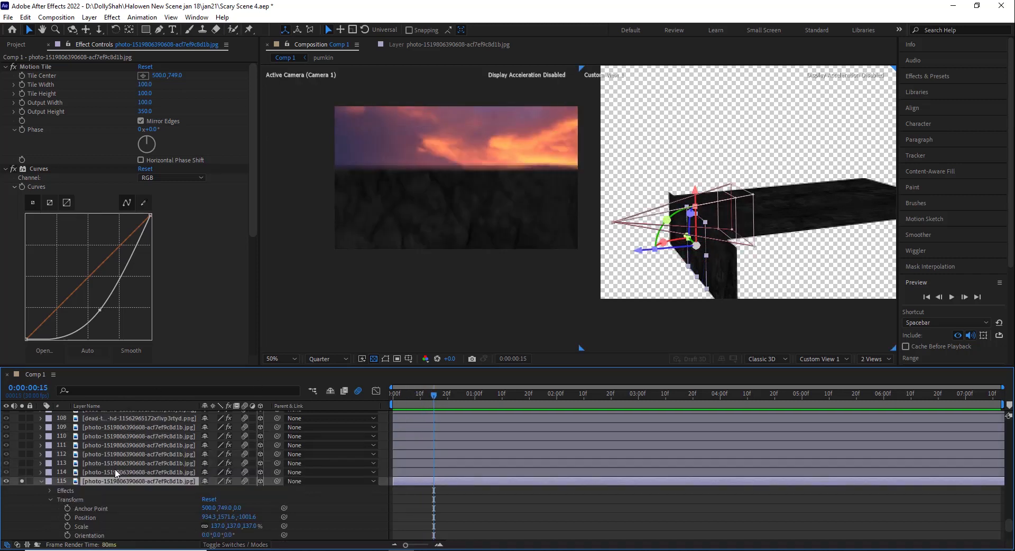
left_click(101, 472)
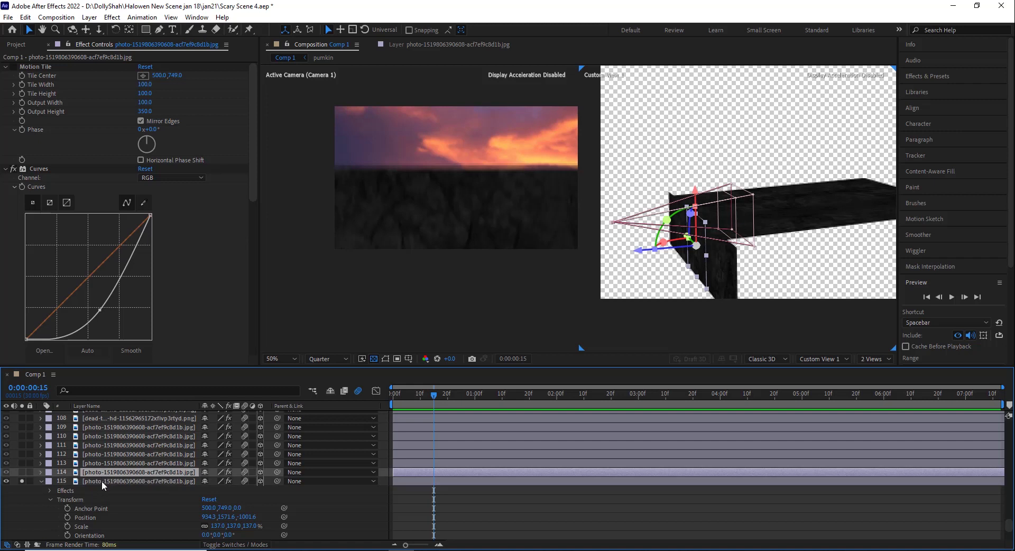
left_click(22, 471)
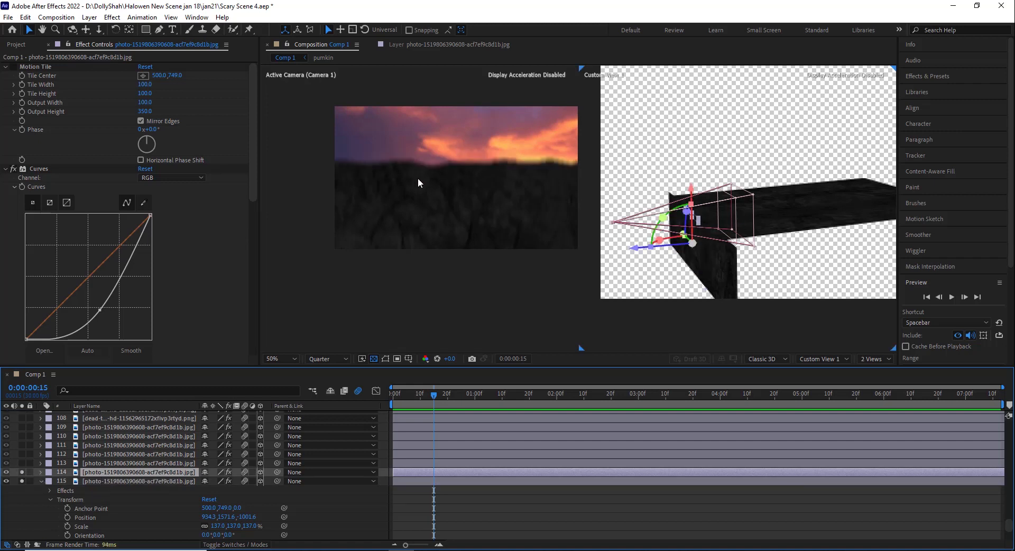
Turn off Depth of Field in the Camera Options of Camera 1
scroll(68, 474, "up", 20)
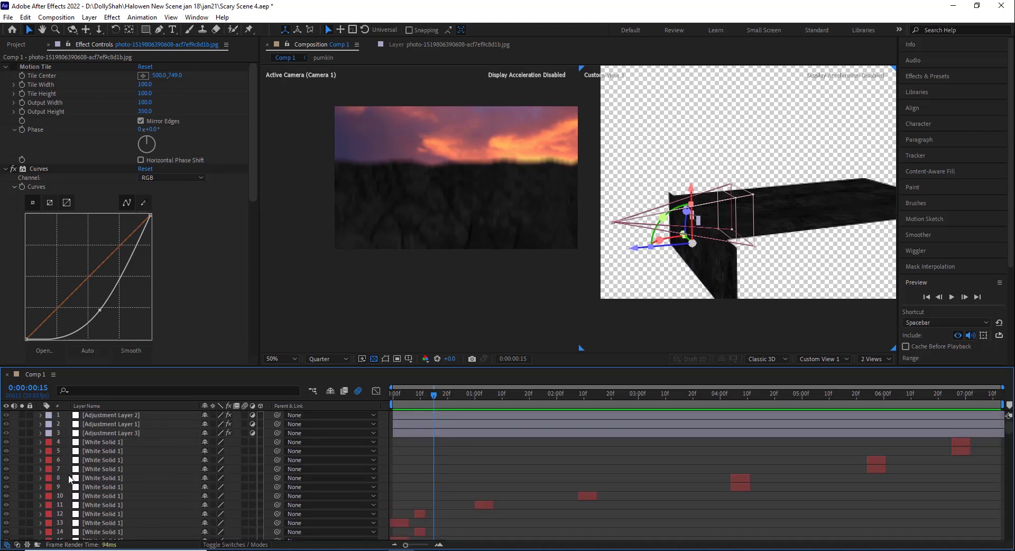
scroll(69, 479, "down", 10)
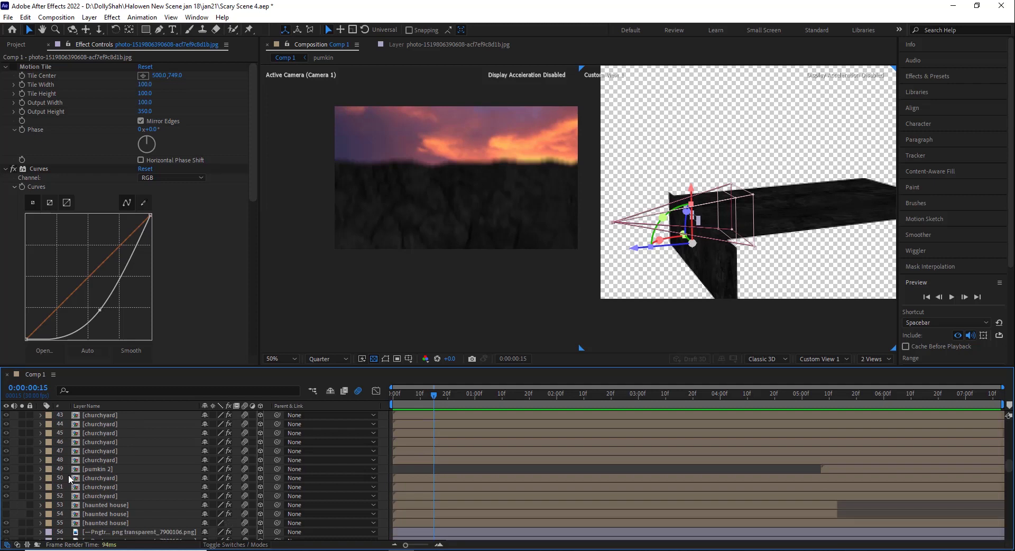
scroll(69, 478, "down", 3)
scroll(68, 478, "up", 8)
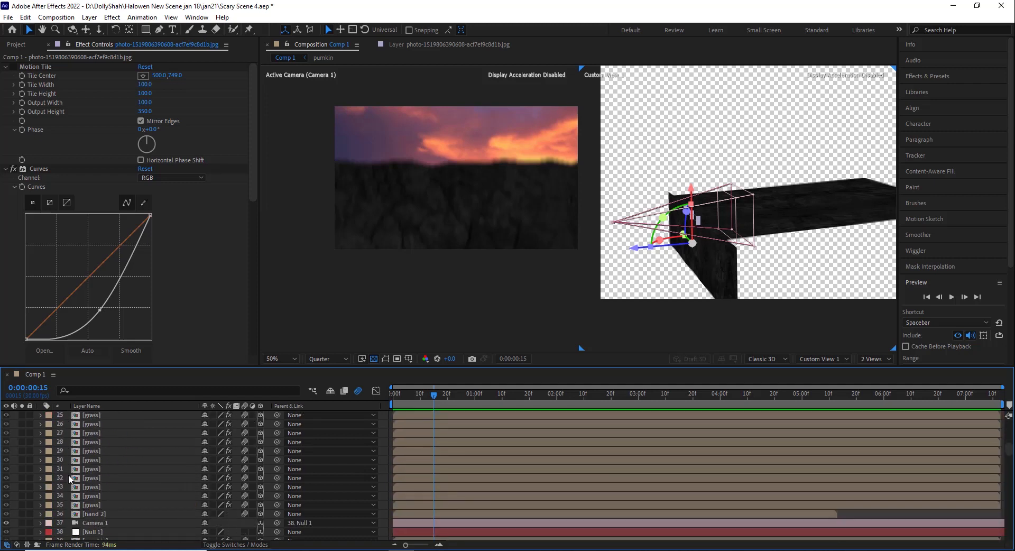
scroll(70, 479, "down", 3)
left_click(40, 442)
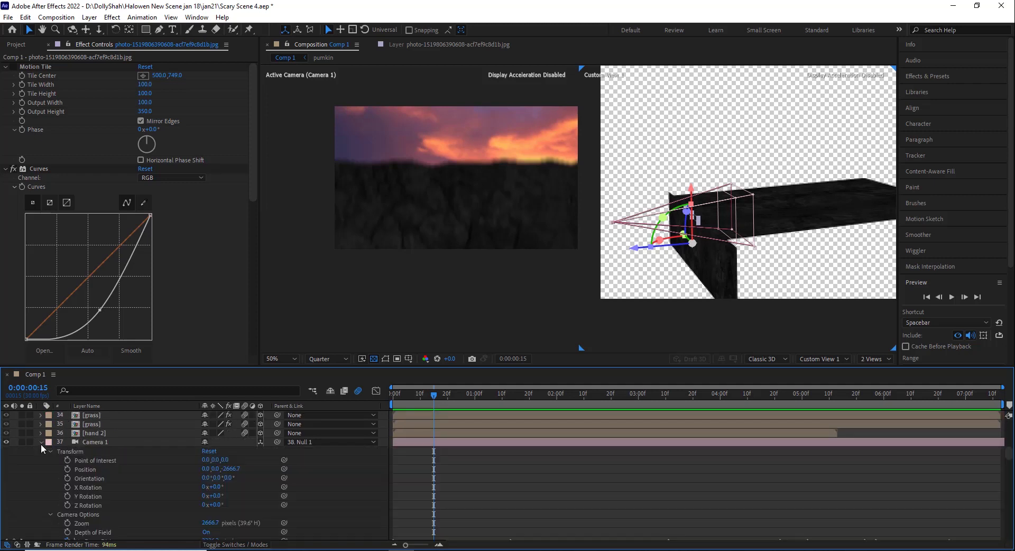
scroll(42, 444, "down", 1)
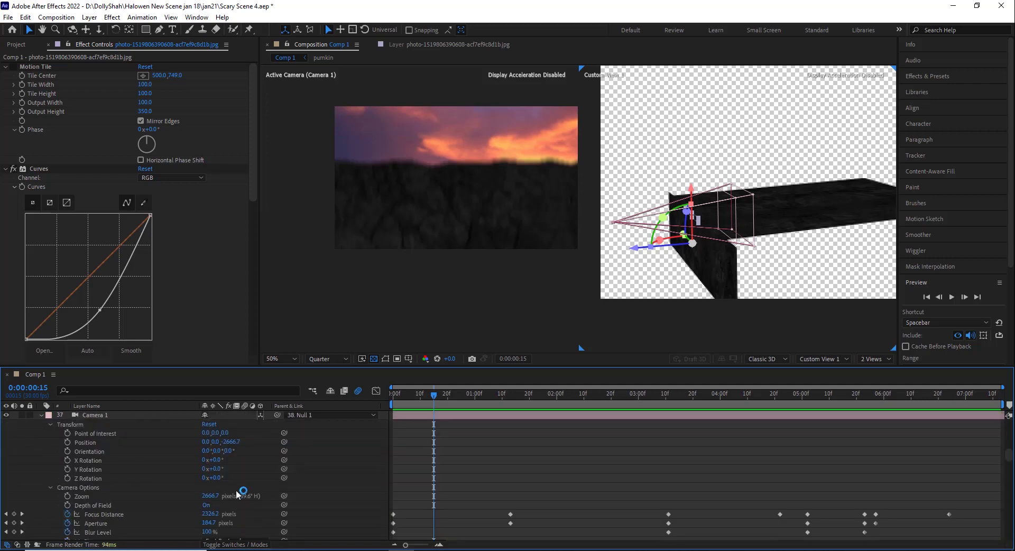
left_click(206, 505)
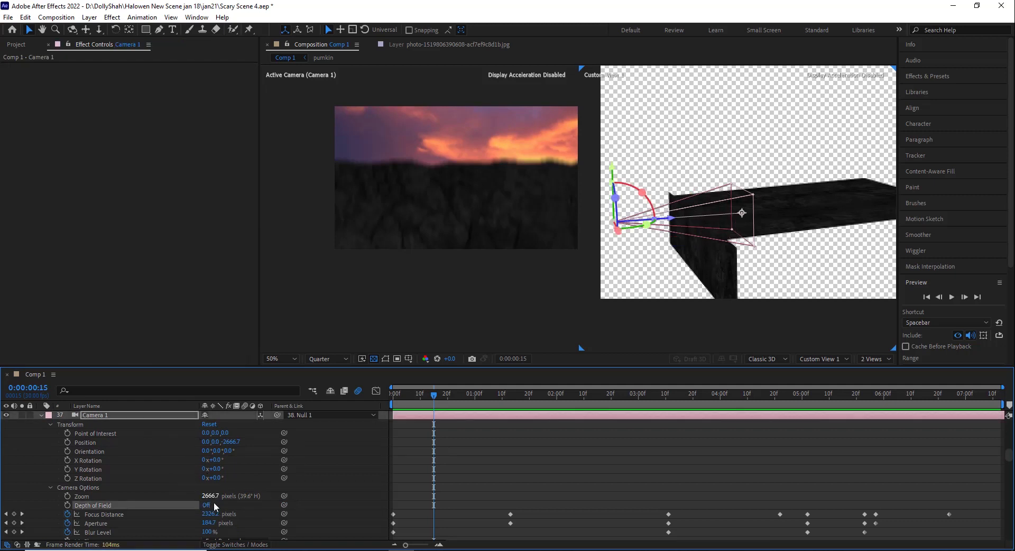
Preview the camera move over the ground between frames 3 and 19 without depth of field
scroll(179, 481, "up", 5)
scroll(179, 477, "down", 5)
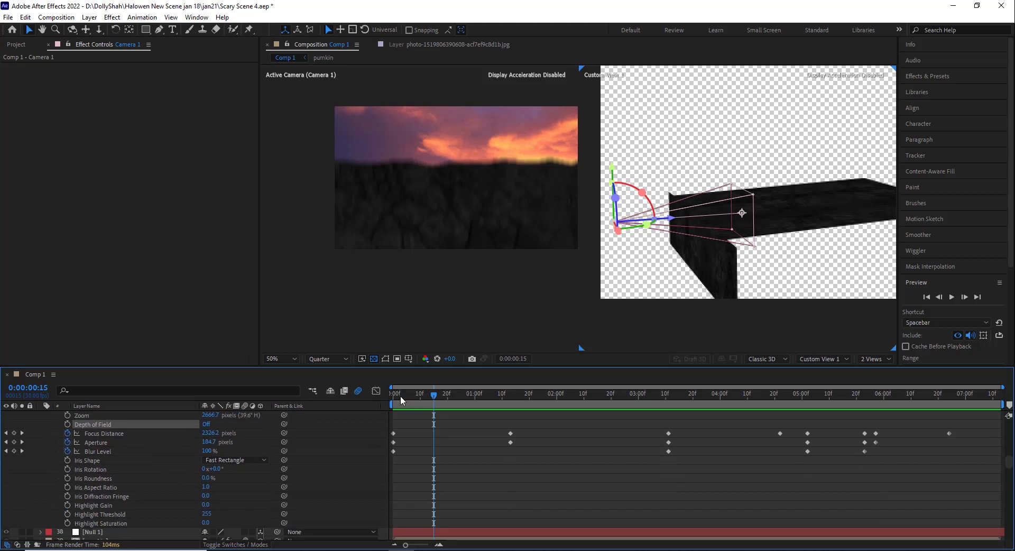
left_click_drag(401, 395, 446, 399)
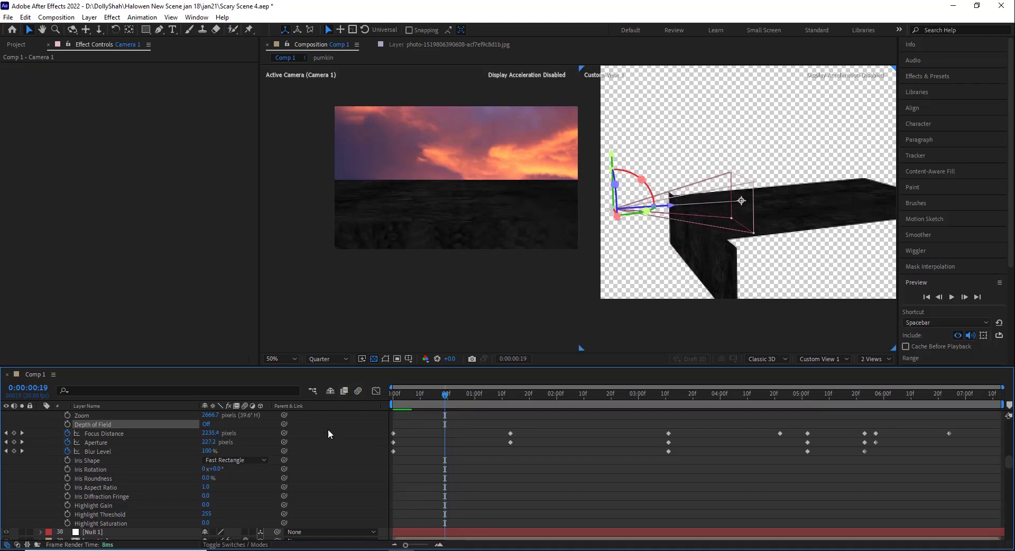
left_click(401, 395)
Select ground photo layer 114 and move the playhead to frame 14
scroll(325, 443, "down", 15)
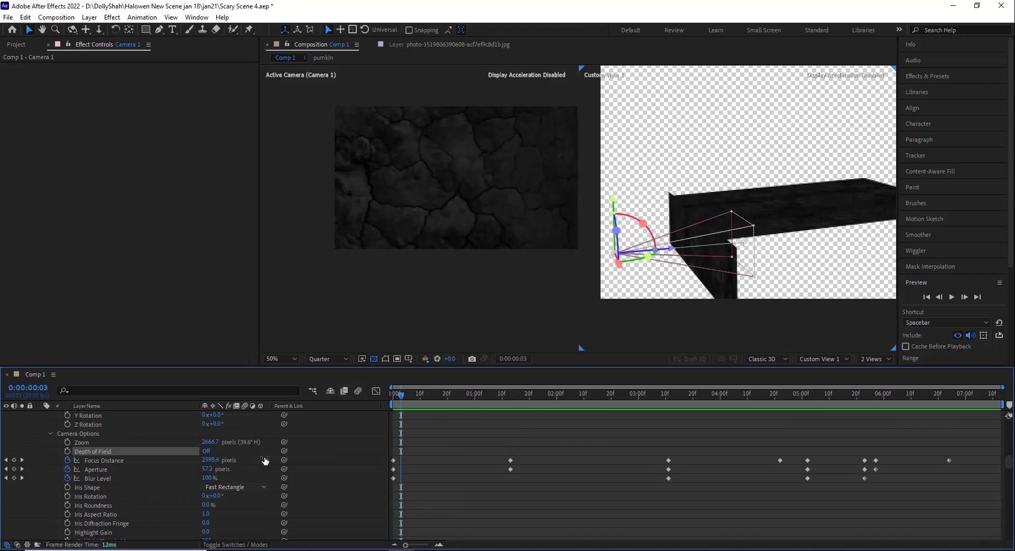
scroll(249, 490, "down", 20)
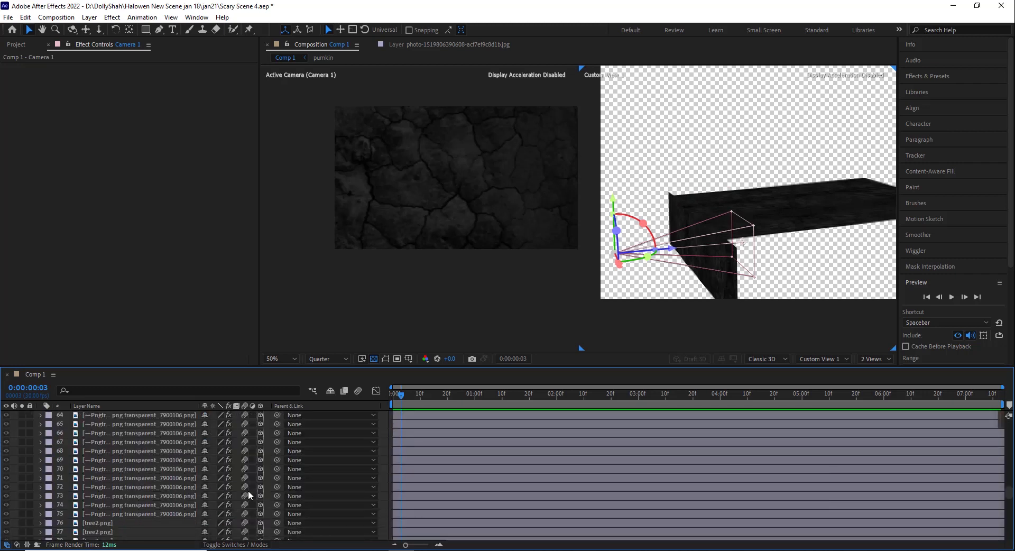
scroll(255, 484, "up", 2)
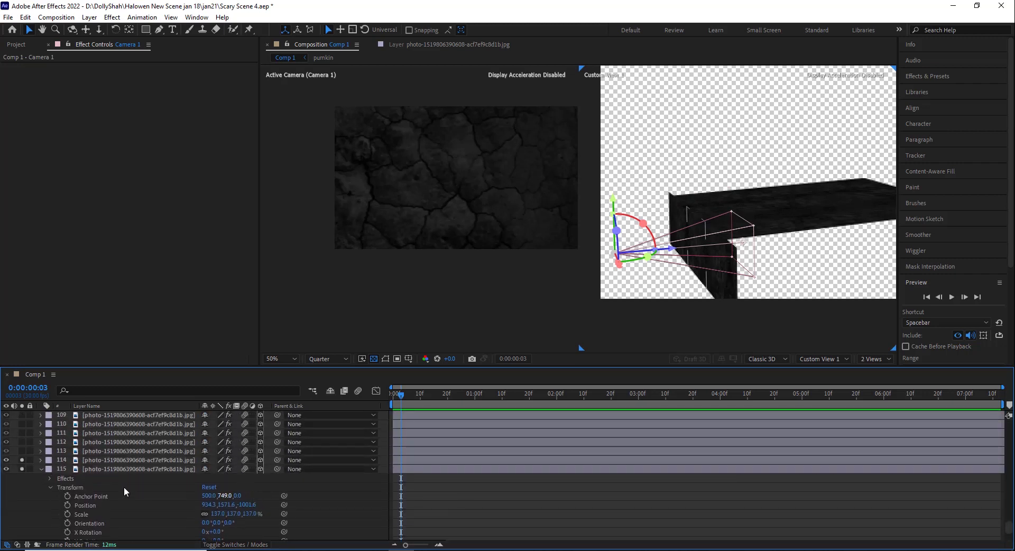
left_click(101, 461)
left_click(440, 402)
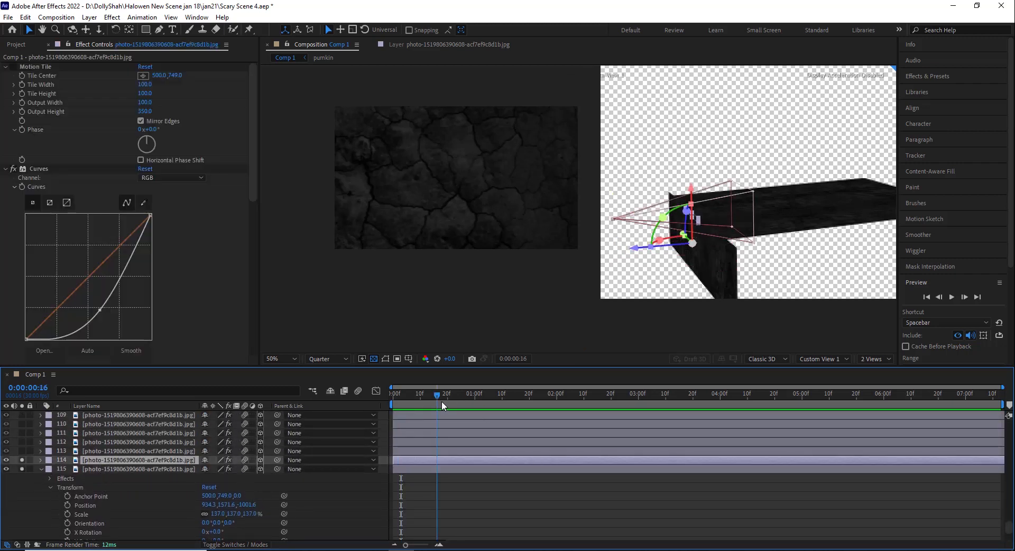
left_click_drag(439, 414, 431, 413)
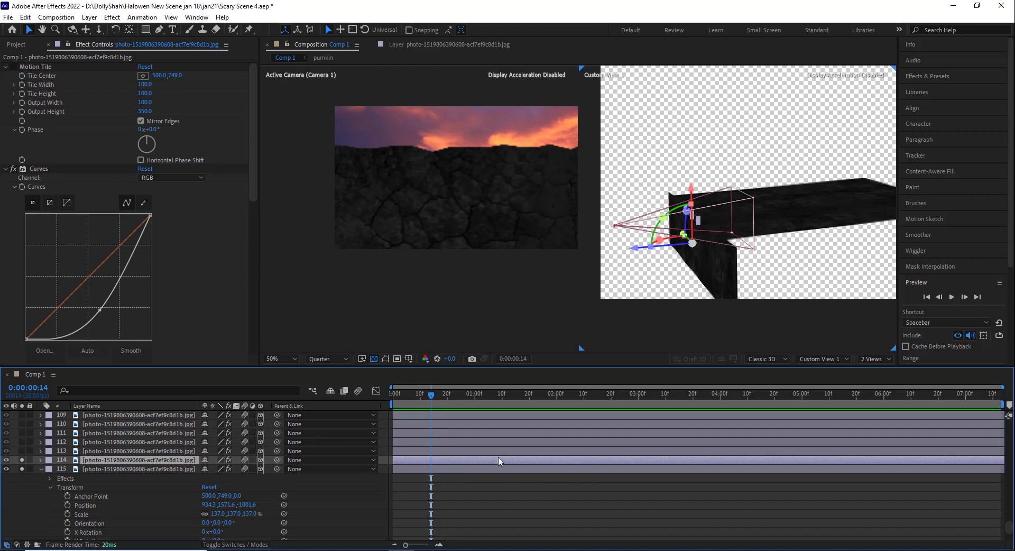
Compare the ground's horizon edge at frame 14 with layer 114's solo off and on
left_click(21, 460)
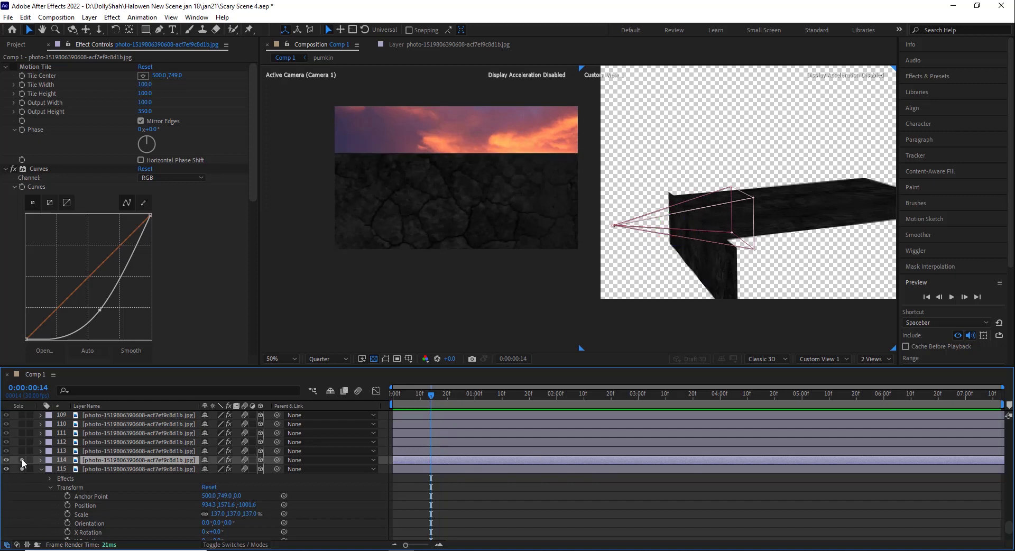
left_click(21, 460)
left_click(22, 460)
left_click_drag(427, 393, 431, 393)
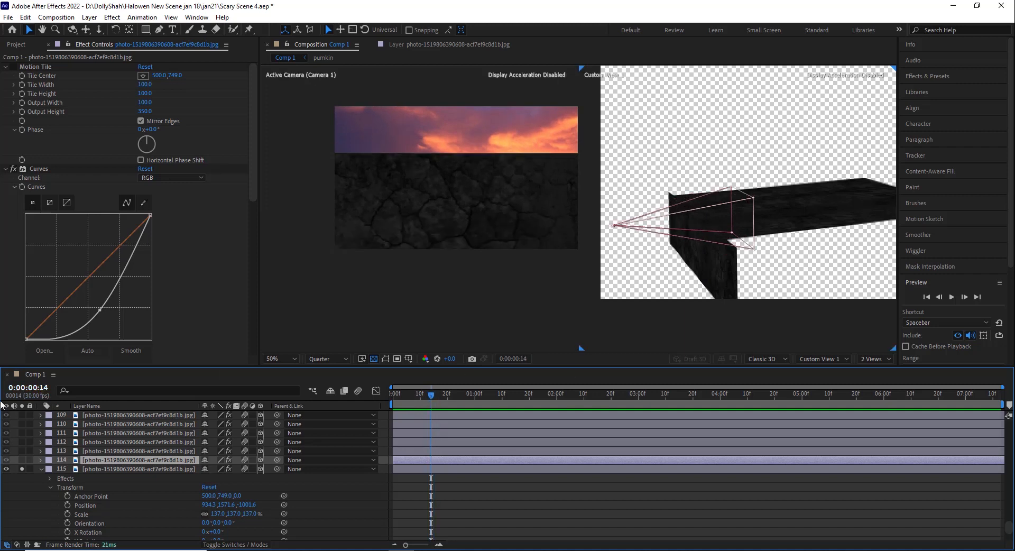
left_click(21, 459)
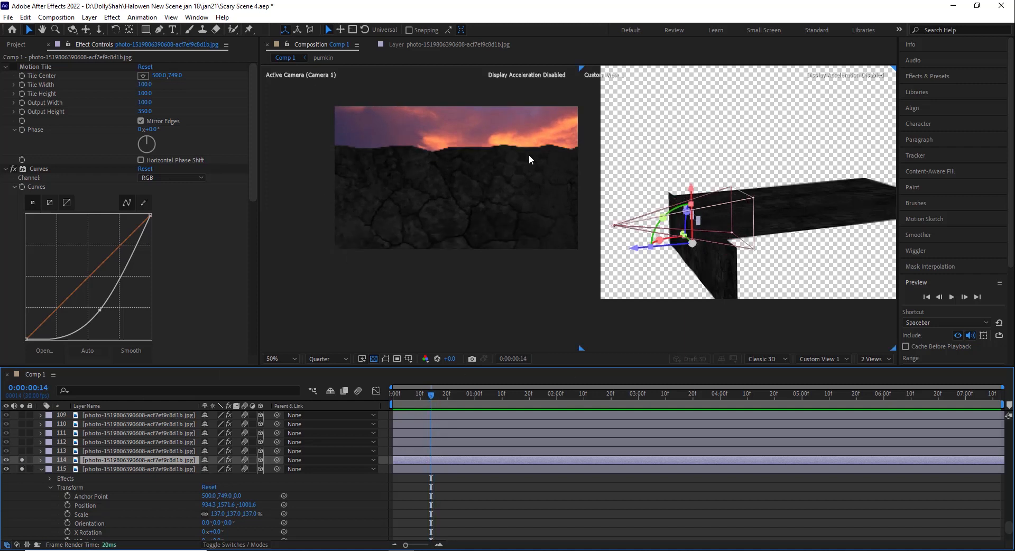
Reveal Mask 1 of layer 114 and display mask paths in the composition, with the whole layer outline framed in the Active Camera view
left_click(41, 460)
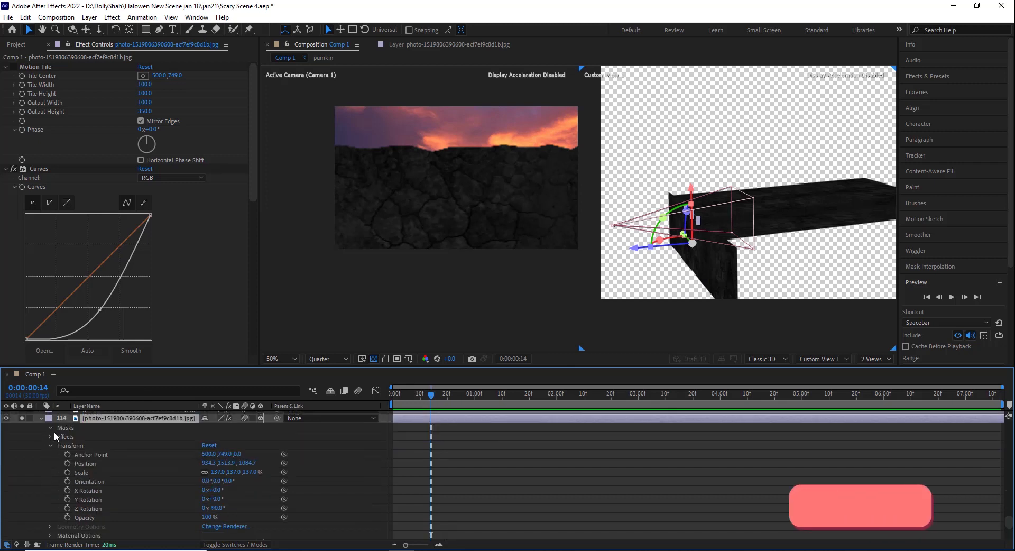
left_click(81, 439)
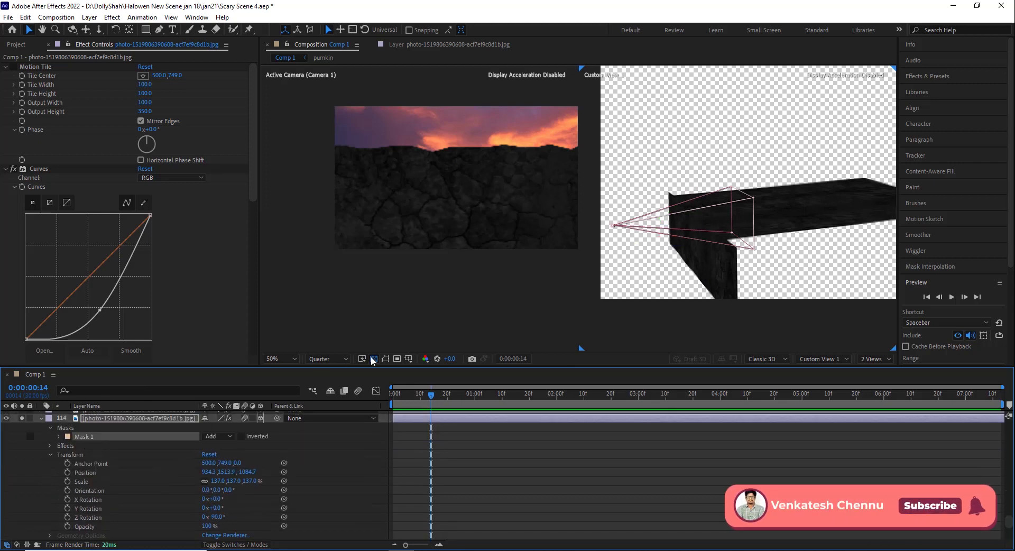
left_click(386, 359)
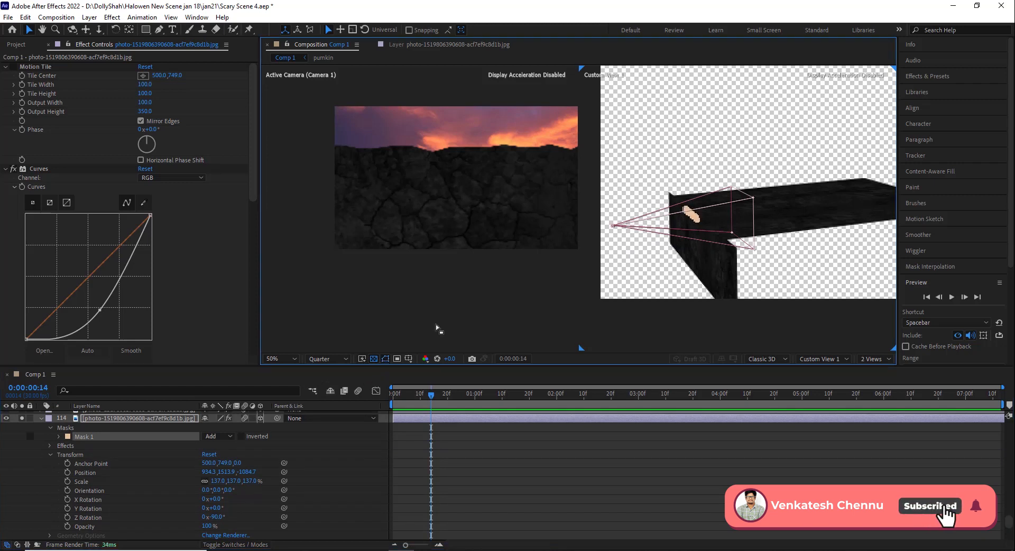
left_click(427, 194)
scroll(688, 238, "up", 1)
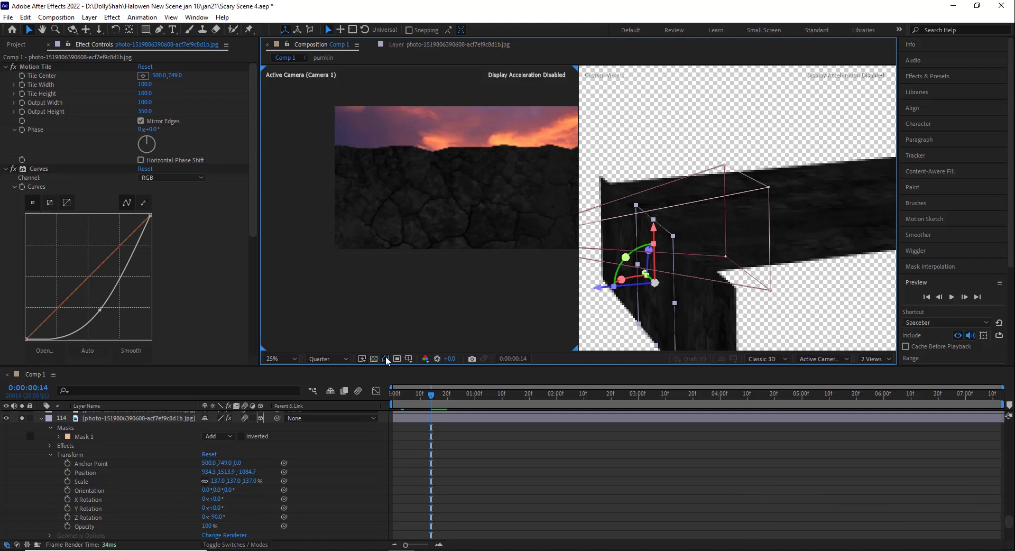
scroll(490, 269, "down", 1)
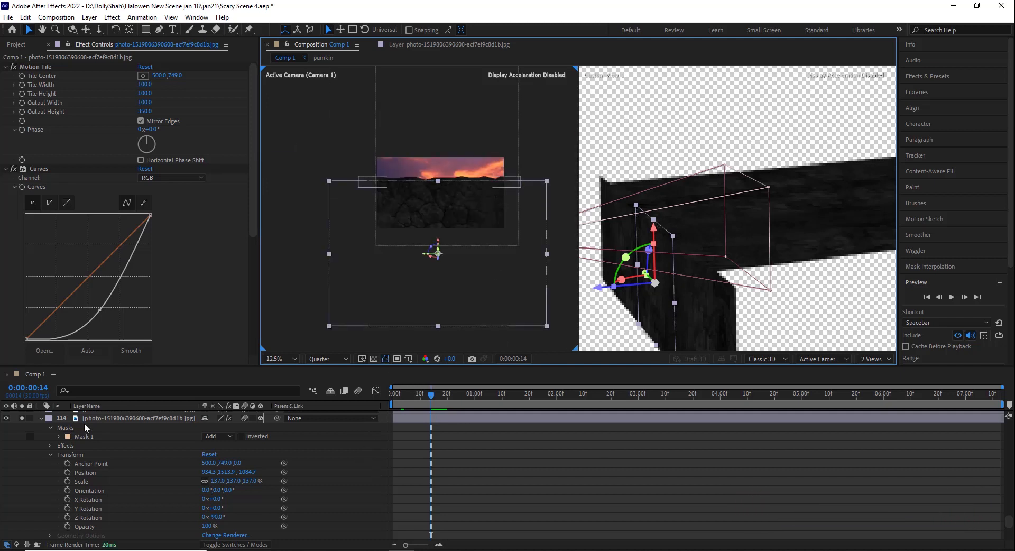
Compare the horizon at frame 14 with ground layer 115's solo off and on, checking the outlines of layers 114 and 115
left_click(96, 417)
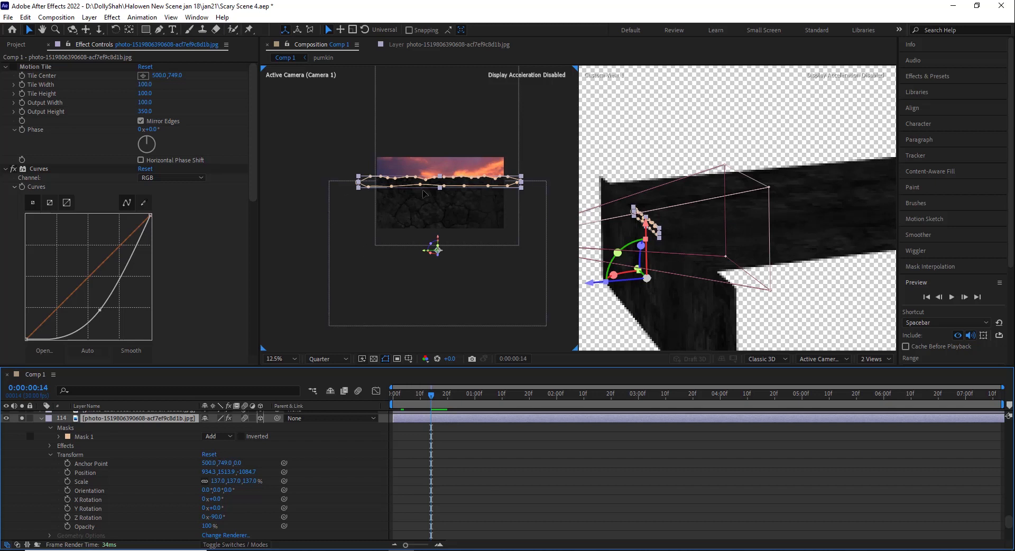
scroll(39, 477, "down", 1)
scroll(39, 478, "down", 1)
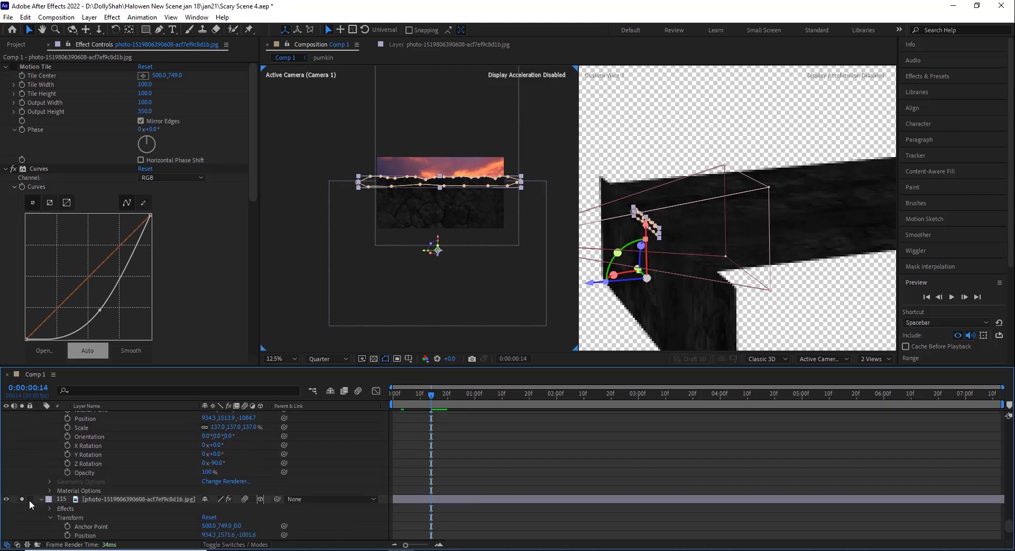
left_click(24, 497)
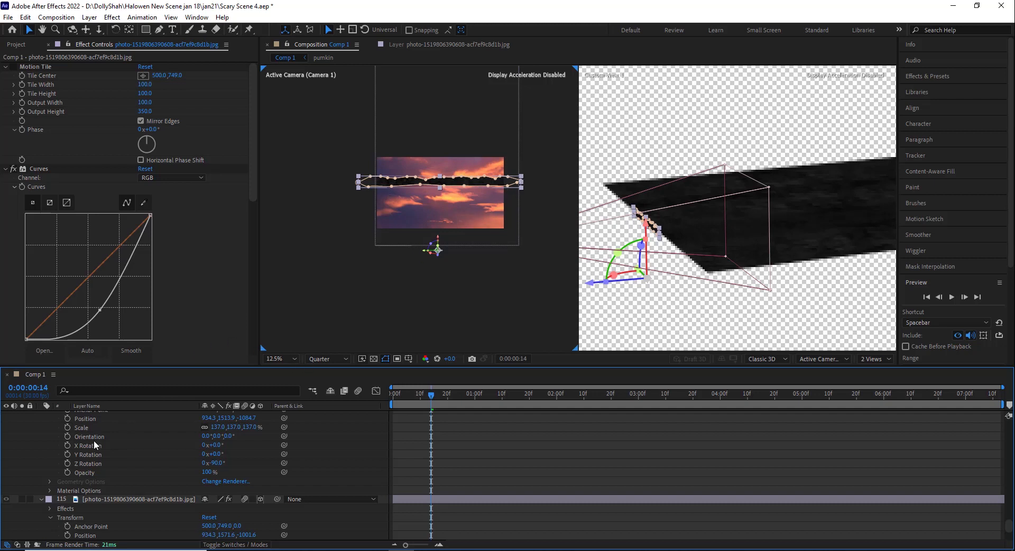
scroll(84, 443, "up", 2)
scroll(77, 443, "down", 2)
left_click(92, 499)
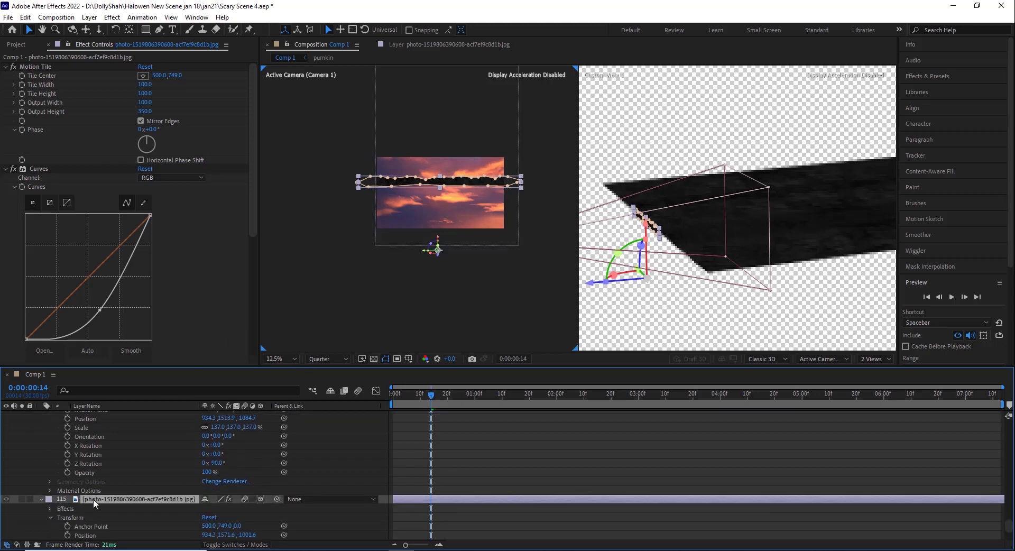
left_click(23, 499)
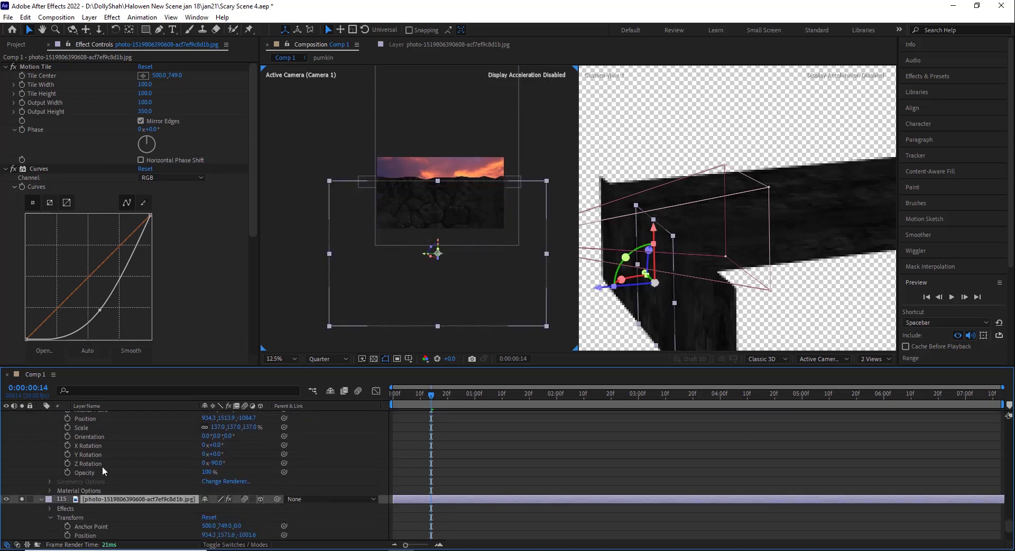
Move the playhead to frame 19 and solo ground photo layers 109 to 113, leaving dead tree layer 108 unsoloed
left_click(462, 458)
mouse_move(427, 404)
left_mouse_down()
mouse_move(413, 404)
mouse_move(442, 407)
left_mouse_up()
scroll(14, 472, "up", 4)
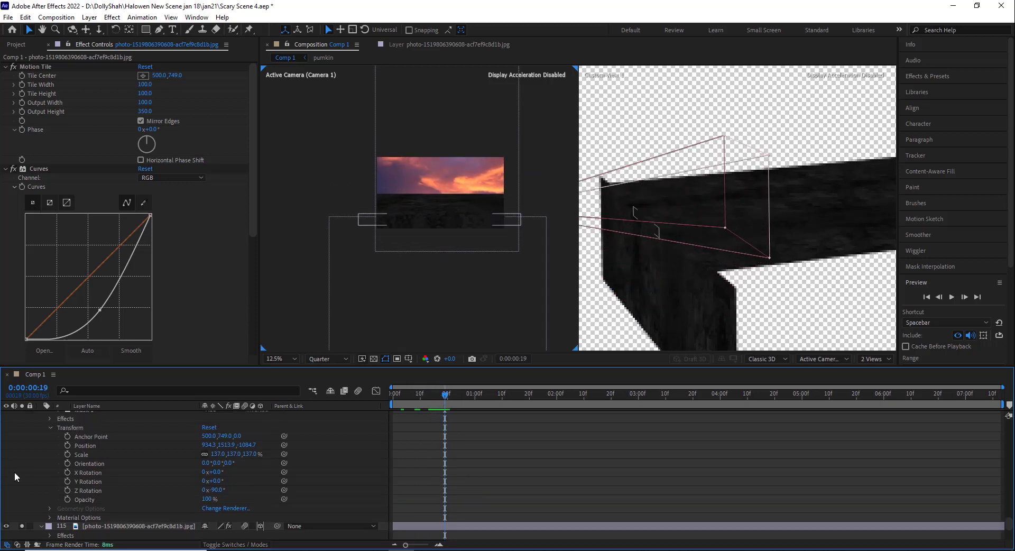
left_click(22, 463)
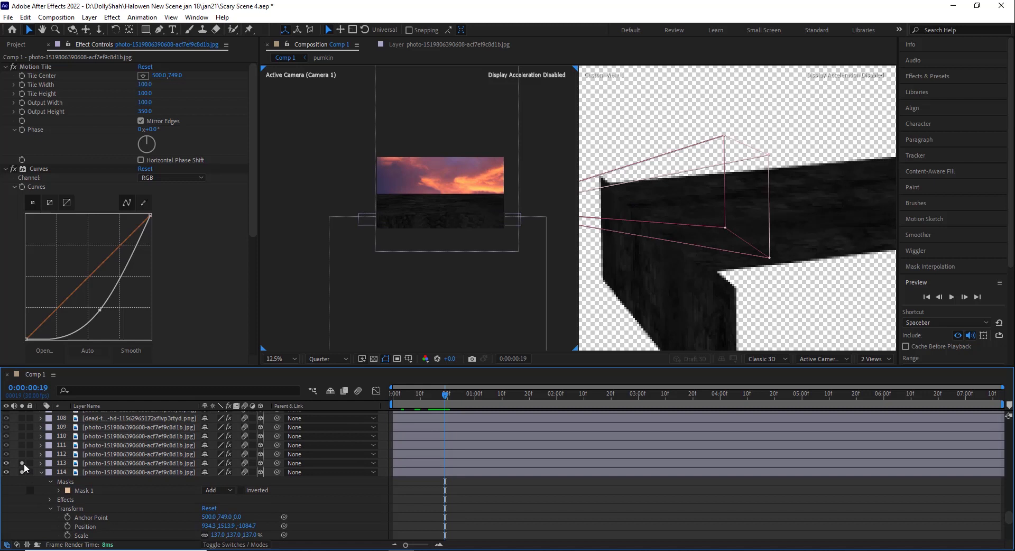
left_click(103, 462)
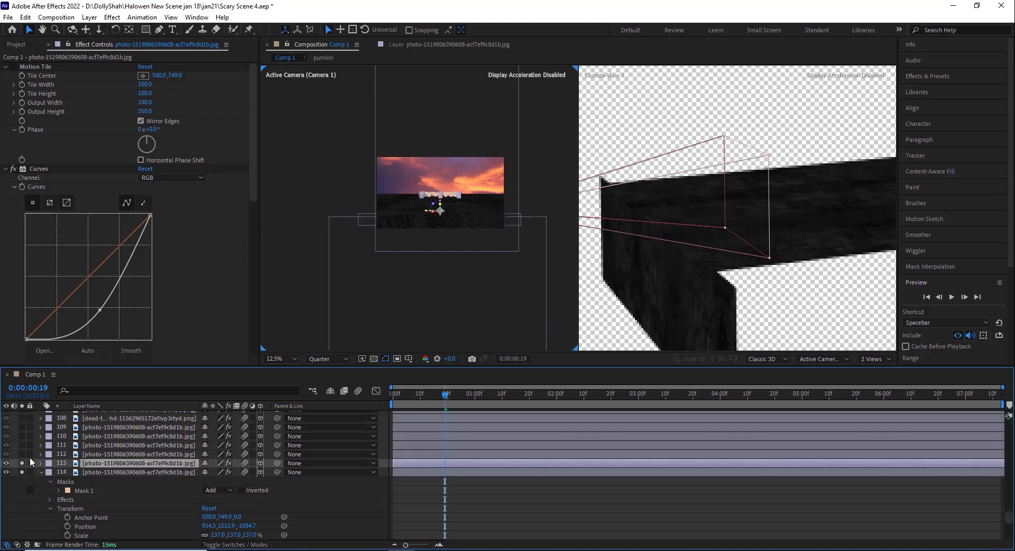
left_click(21, 427)
left_click(22, 417)
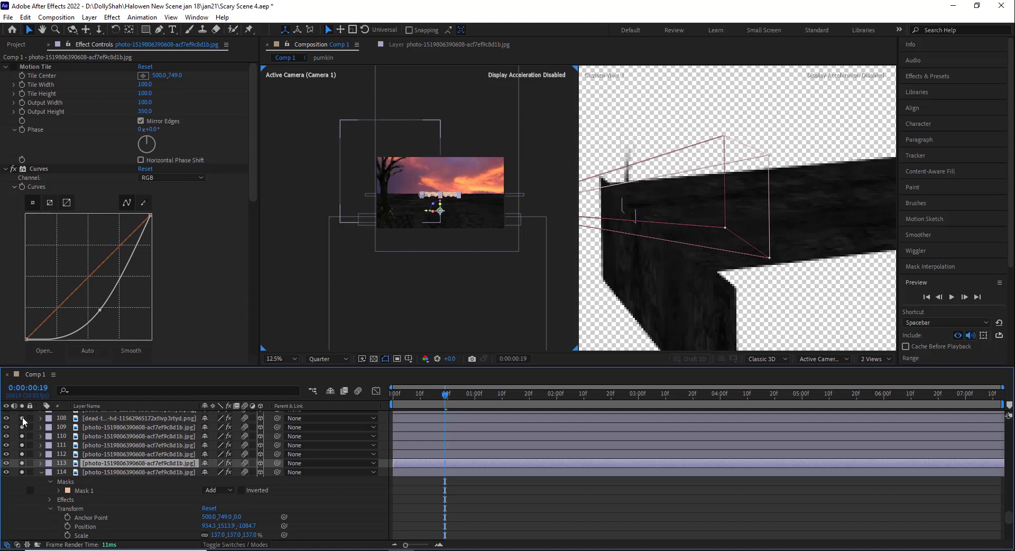
left_click(22, 417)
Inspect where the masked ground strips, including layers 109, 112 and 113, sit along the ground's far edge in Custom View 1
left_click(100, 455)
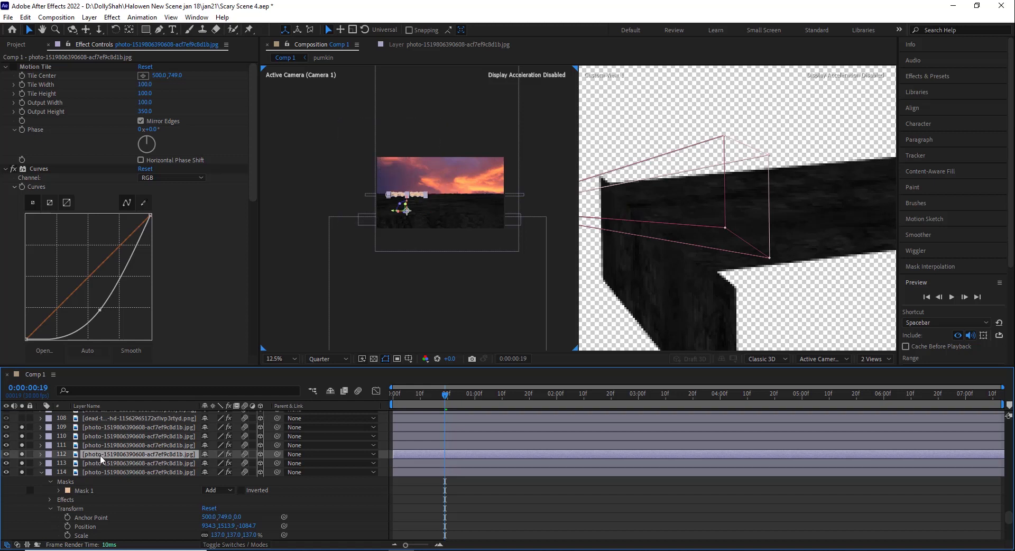
scroll(713, 199, "down", 1)
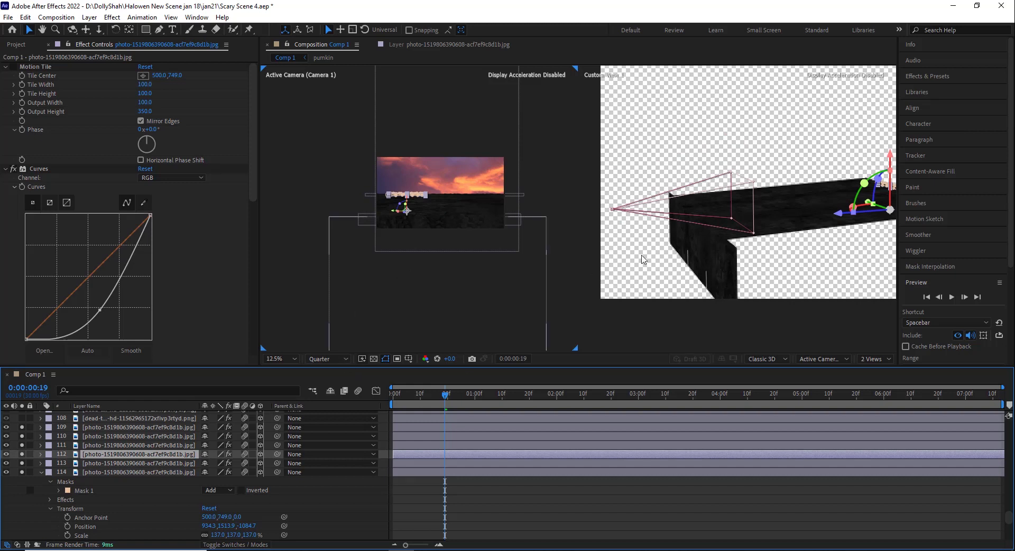
left_click(118, 472)
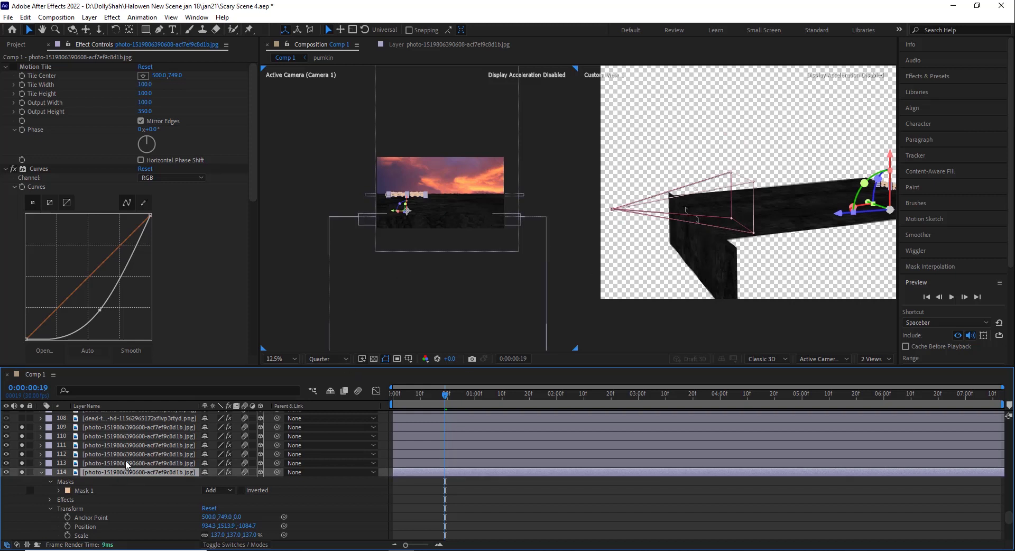
left_click(119, 463)
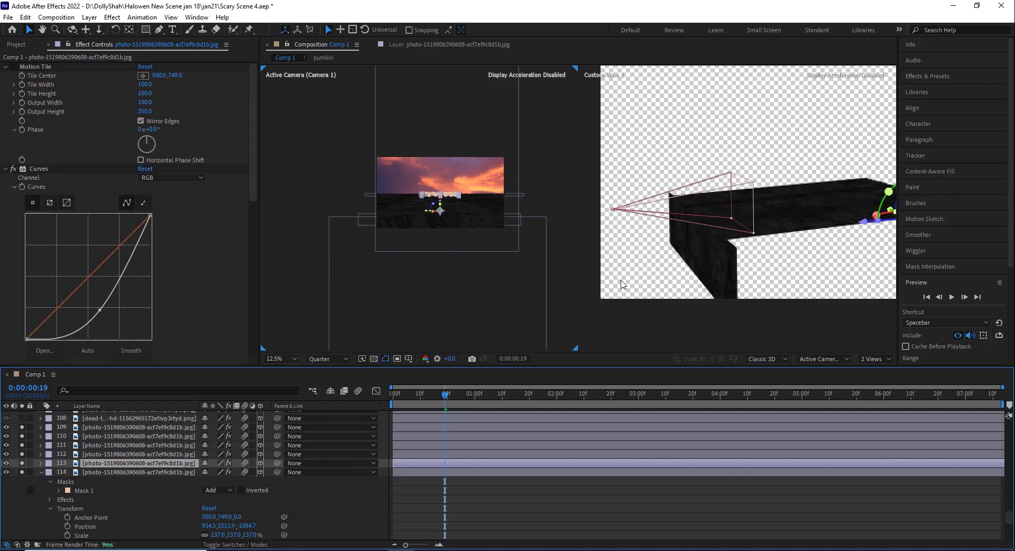
key("h")
left_click_drag(764, 217, 605, 247)
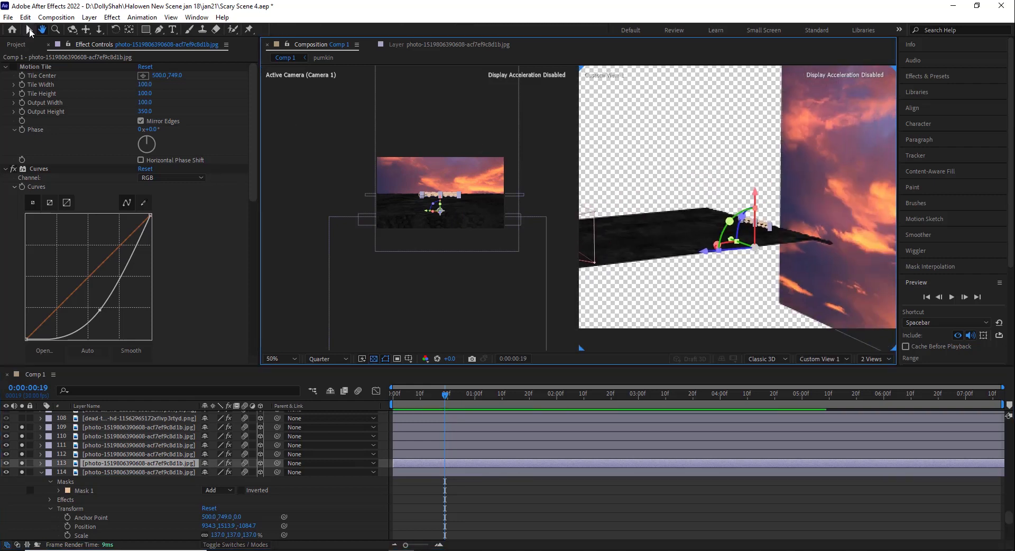
left_click(29, 30)
left_click(133, 454)
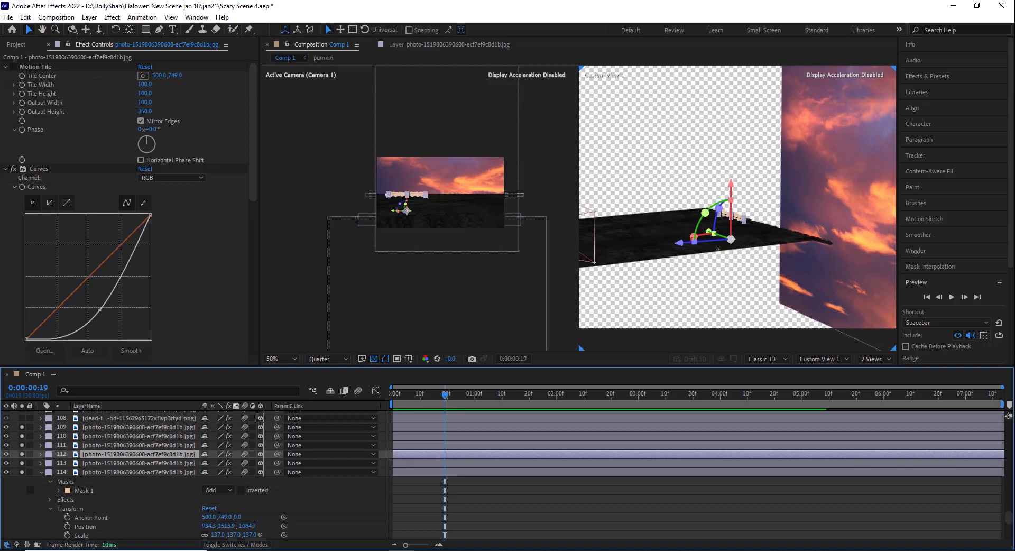
left_click(825, 240)
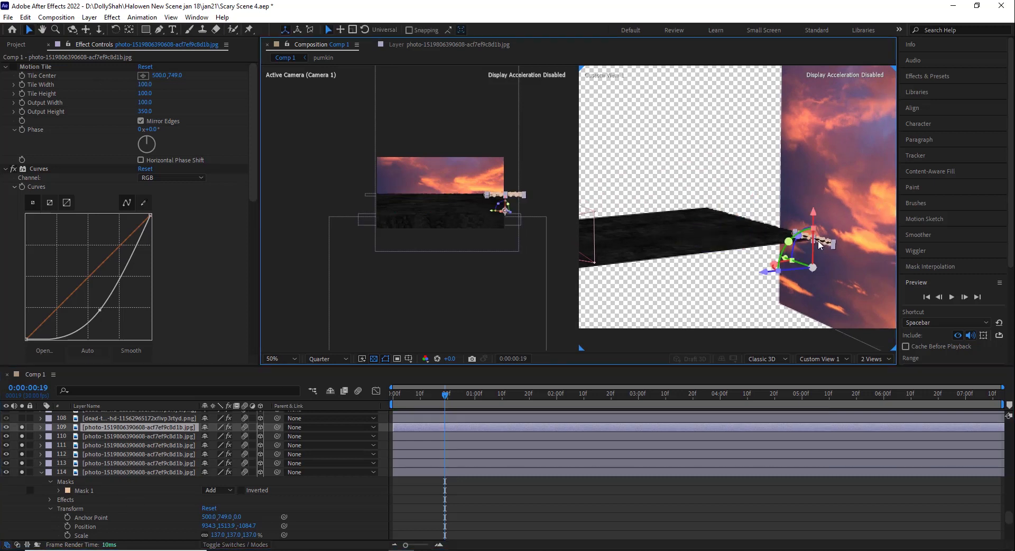
scroll(467, 197, "up", 2)
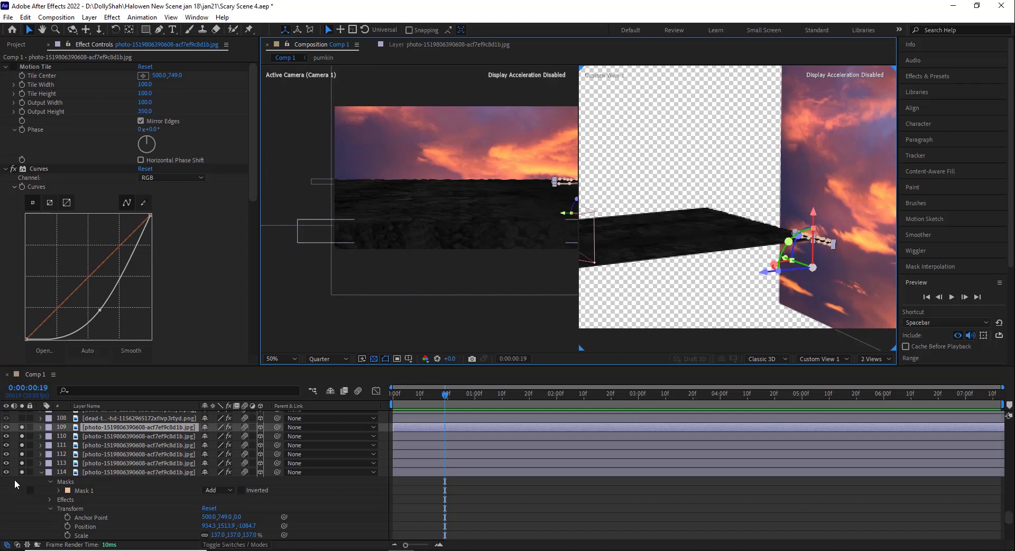
Compare the horizon edge at frame 19 with ground strip layers 109 to 113 solo off and on
left_click(22, 463)
left_click(21, 454)
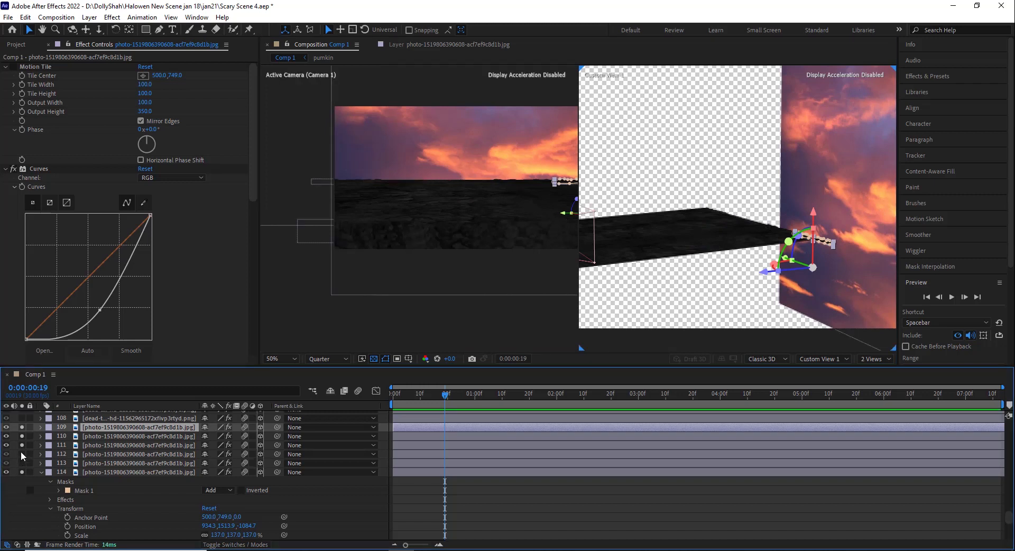
left_click(22, 445)
left_click(22, 436)
left_click(22, 428)
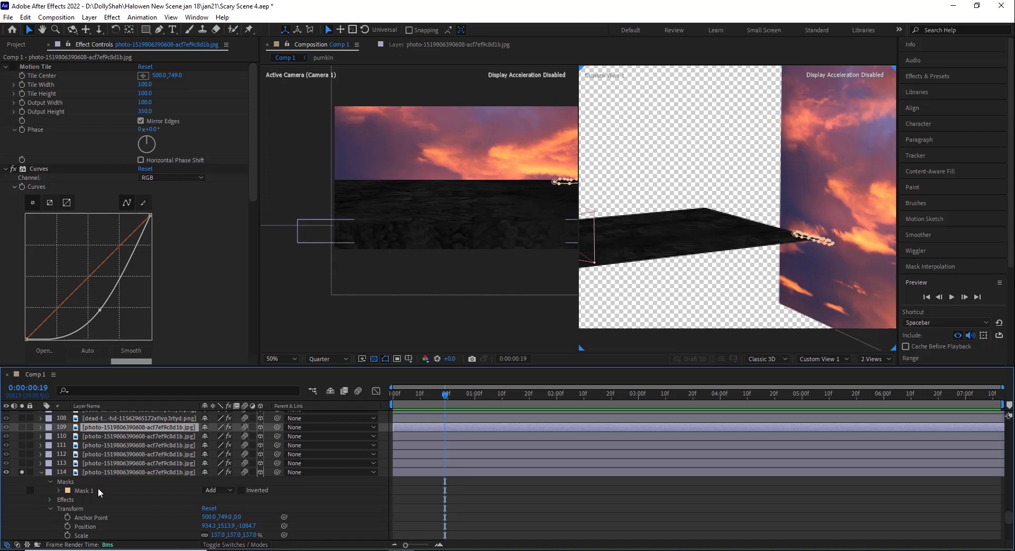
left_click(21, 463)
left_click(22, 463)
left_click(21, 453)
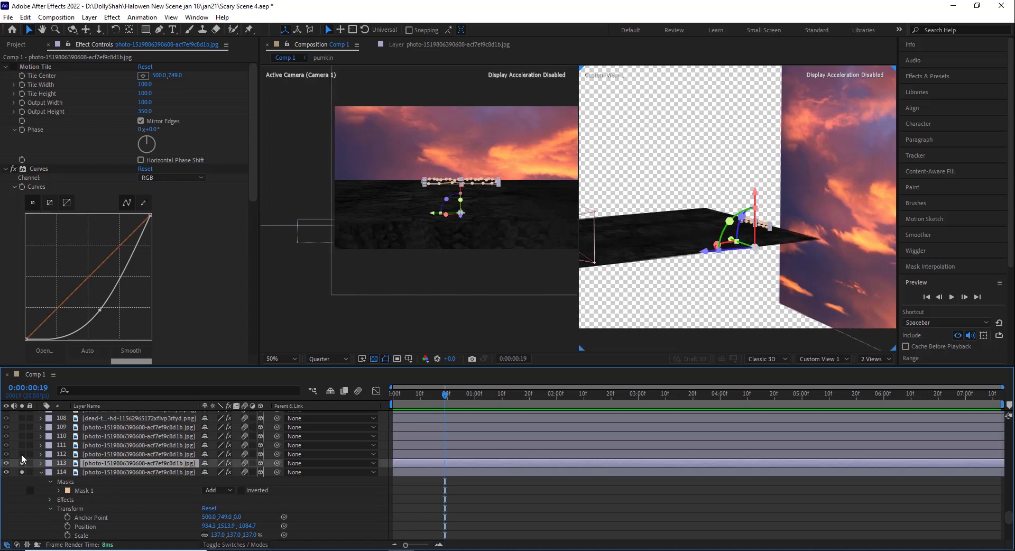
left_click(21, 436)
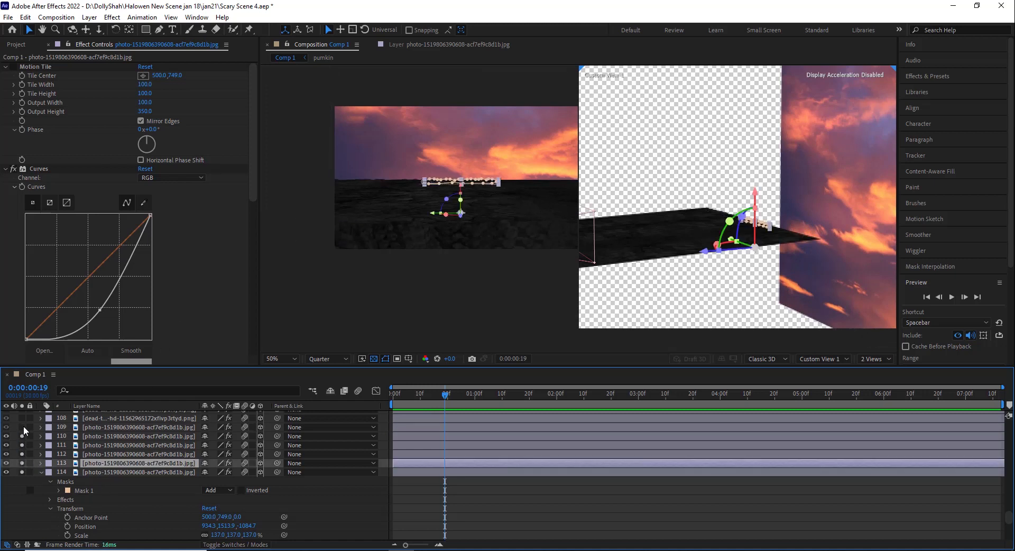
left_click(23, 427)
Solo dead tree layer 108 and select it to display its effects
left_click(23, 417)
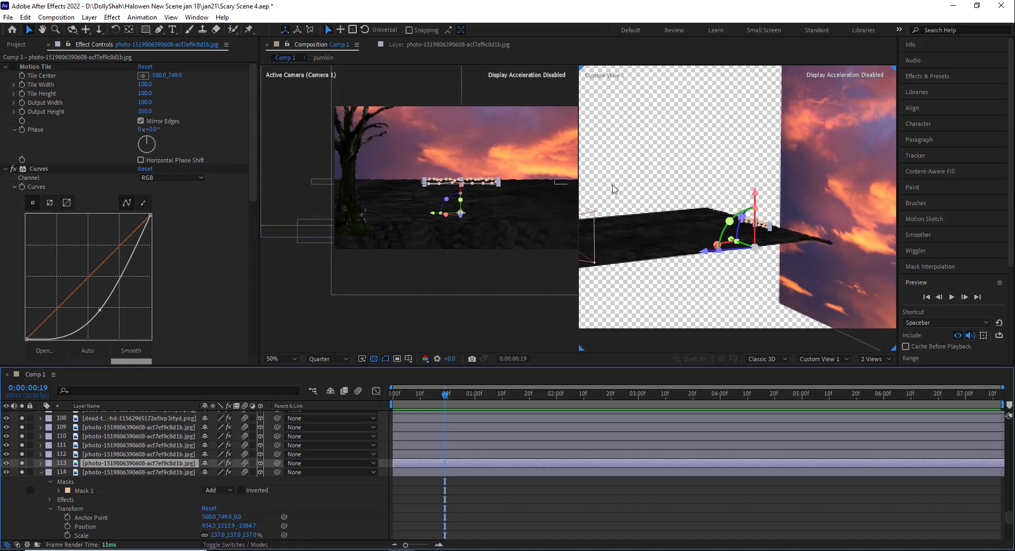
scroll(233, 430, "up", 1)
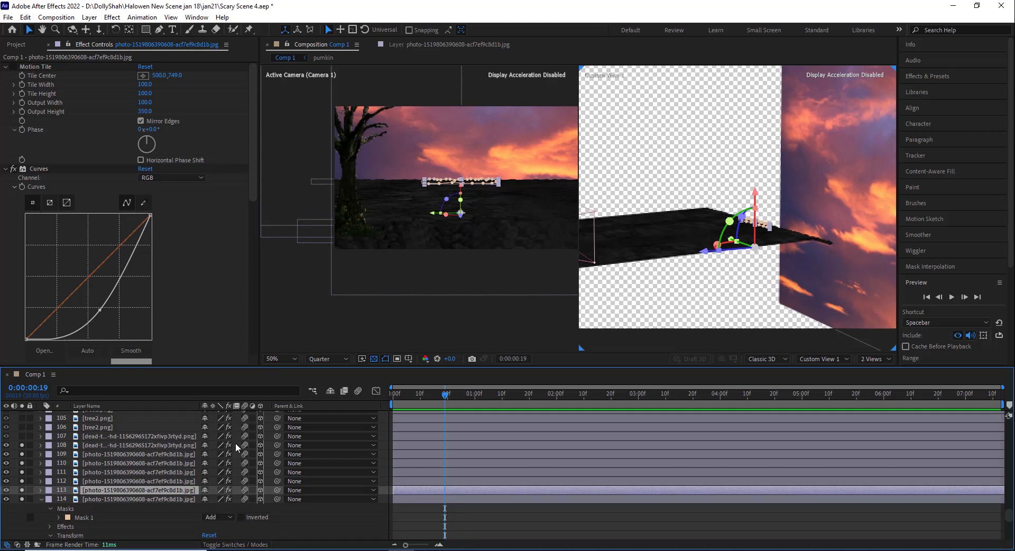
left_click(117, 445)
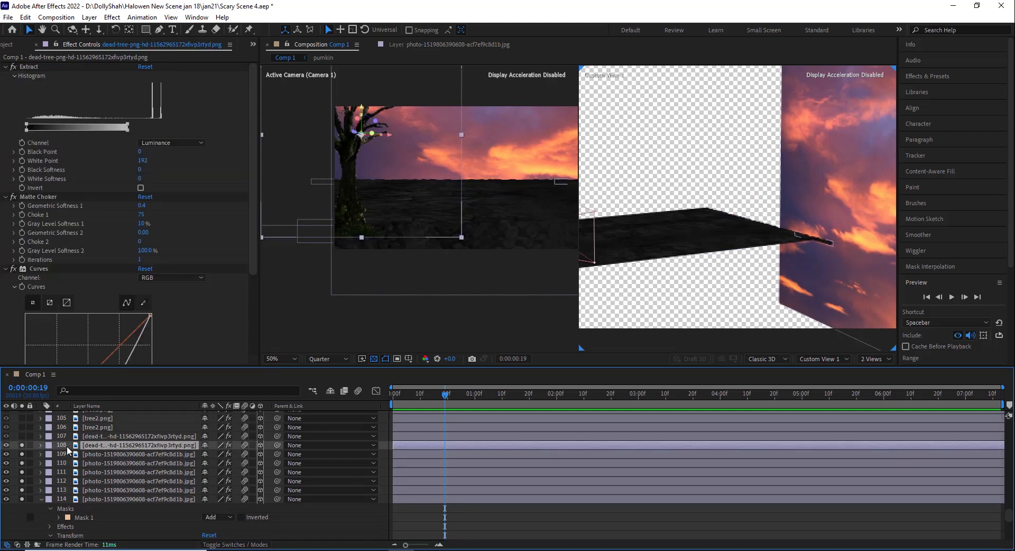
left_click(22, 445)
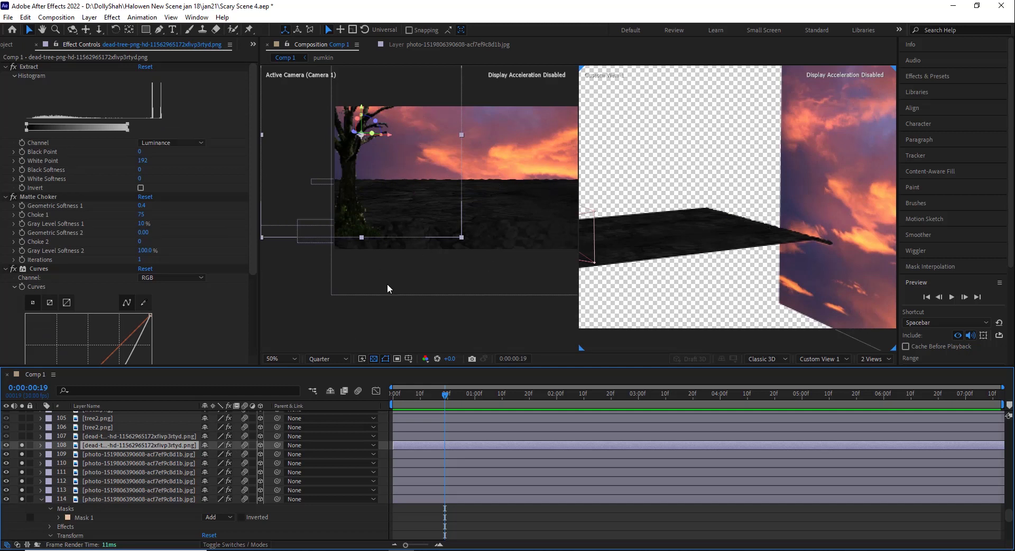
Compare dead tree layer 108 with the Extract effect off and on, and examine its Matte Choker and Curves settings
scroll(404, 243, "down", 2)
scroll(405, 243, "up", 2)
left_click(31, 71)
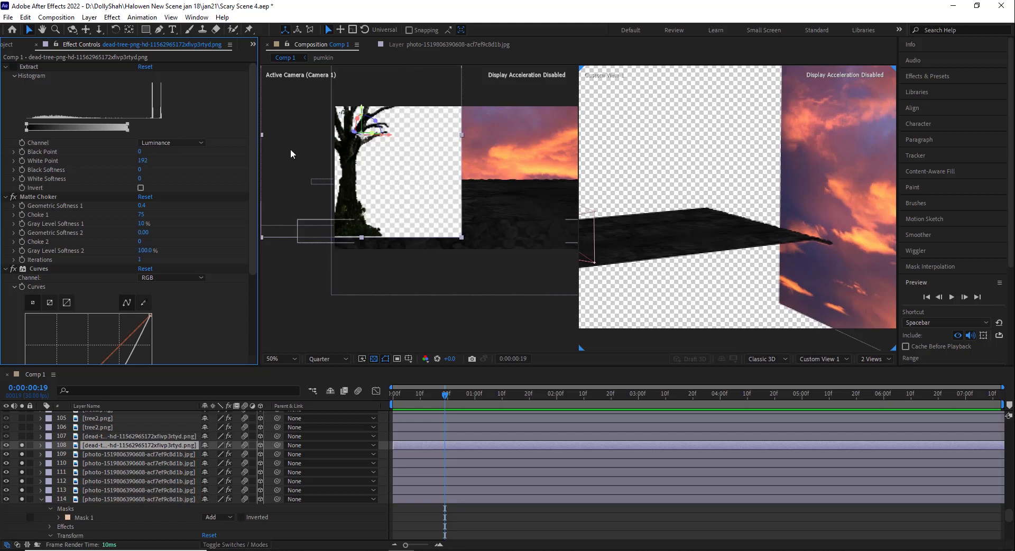
left_click(12, 67)
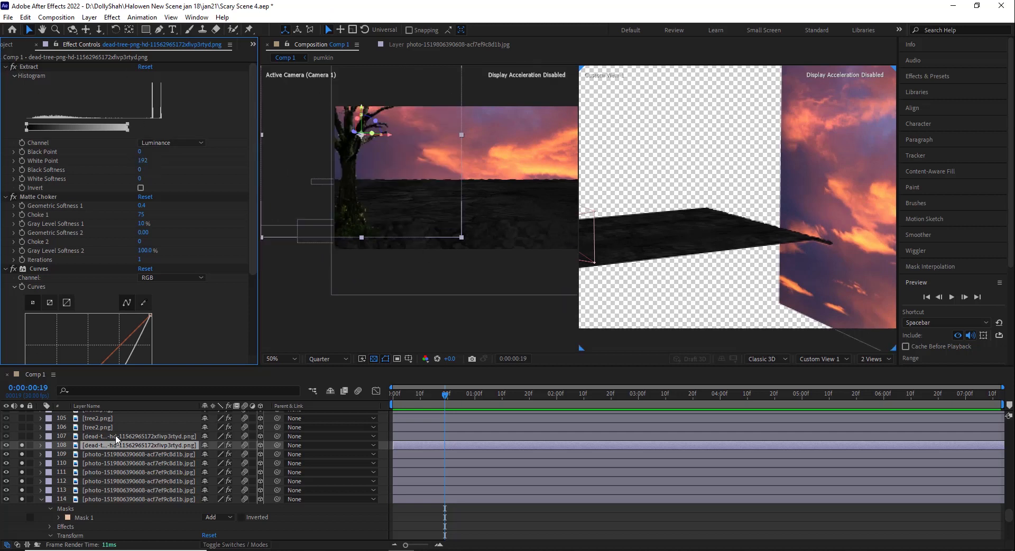
left_click(14, 196)
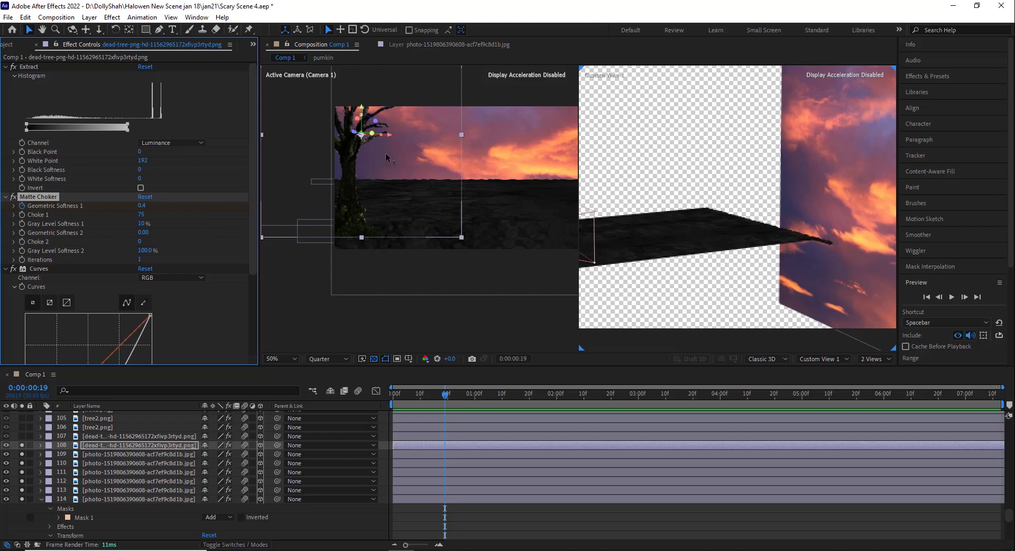
left_click(30, 268)
scroll(37, 268, "down", 5)
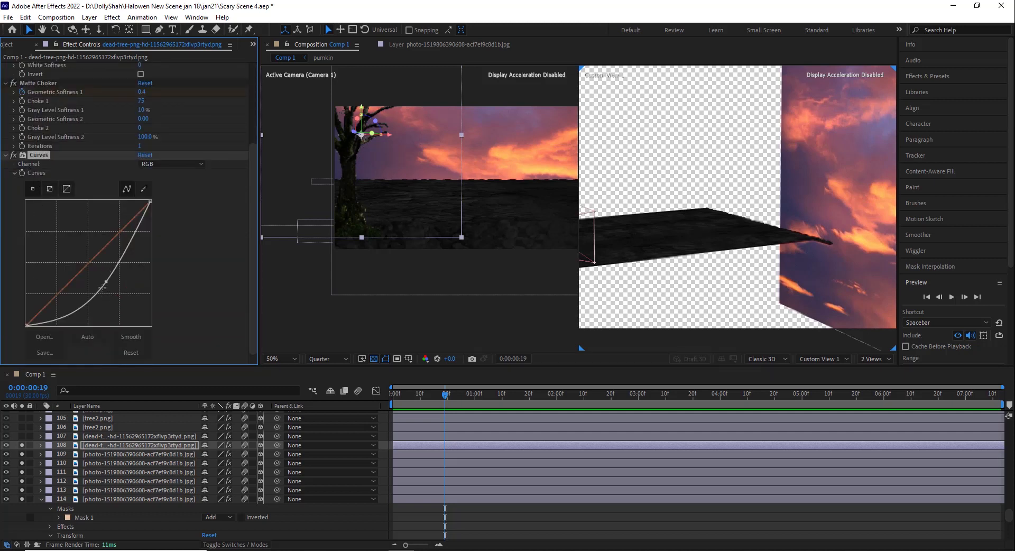
Select and solo the second dead tree layer, 107
scroll(82, 461, "up", 2)
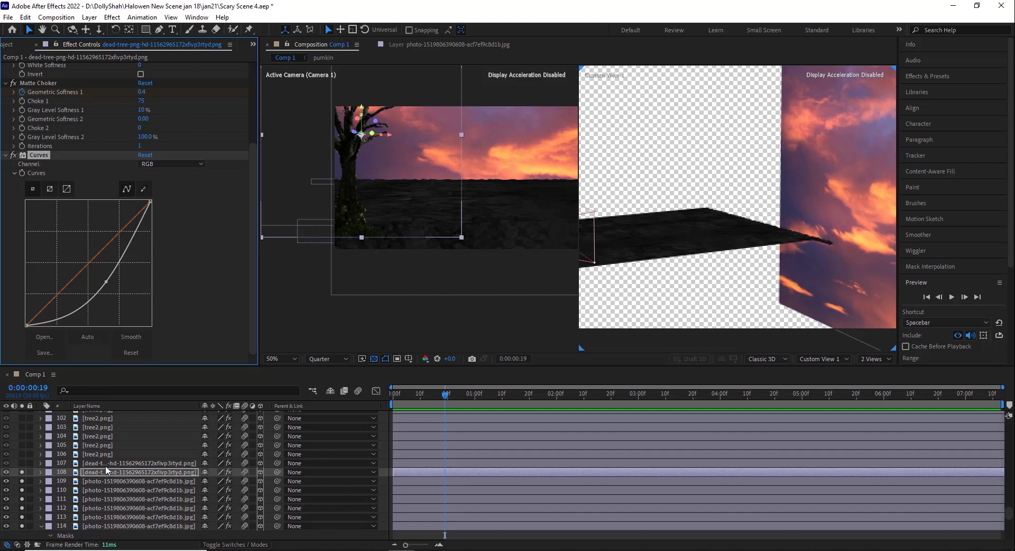
left_click(102, 464)
left_click(23, 461)
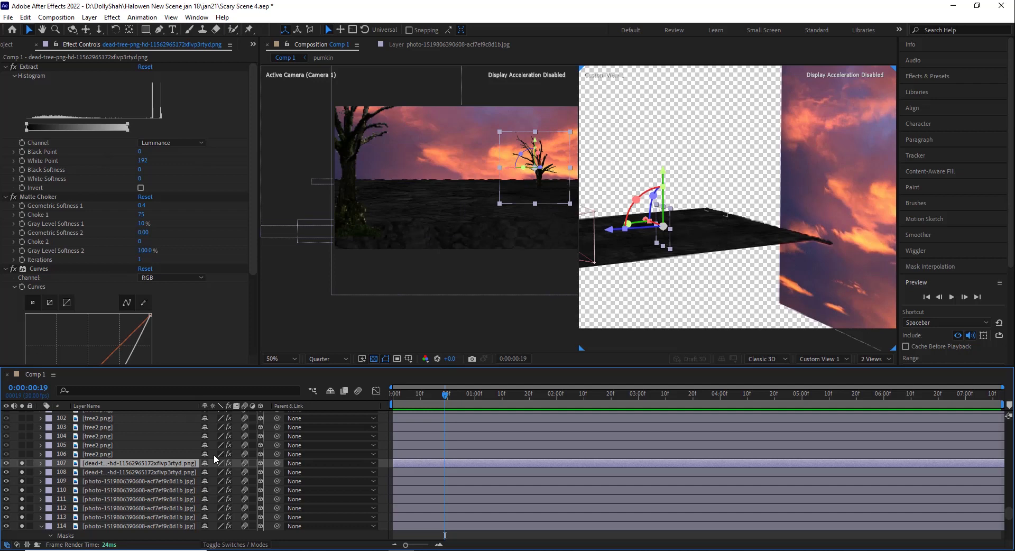
Select tree2.png layer 106 and solo tree2.png layers 103 to 106
left_click(98, 453)
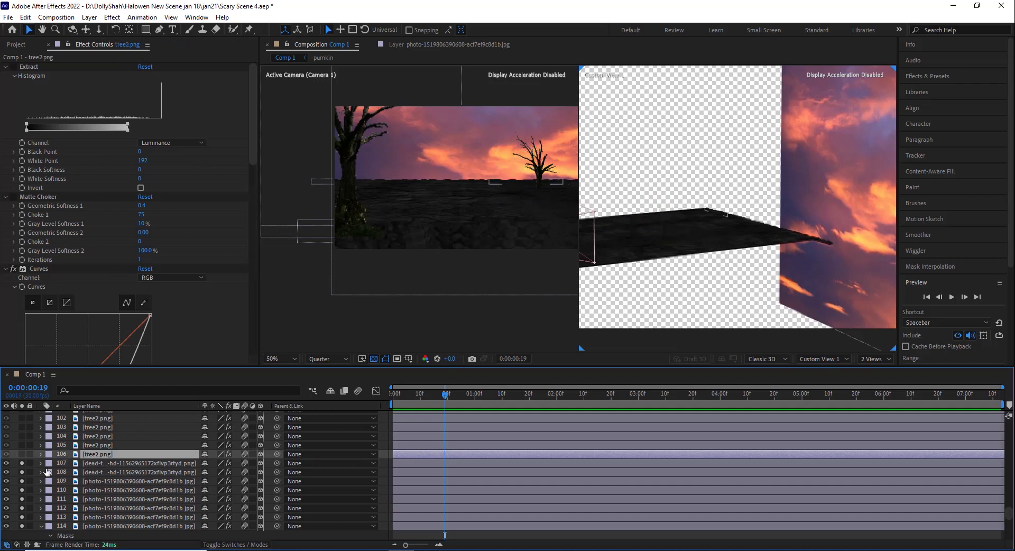
left_click(22, 453)
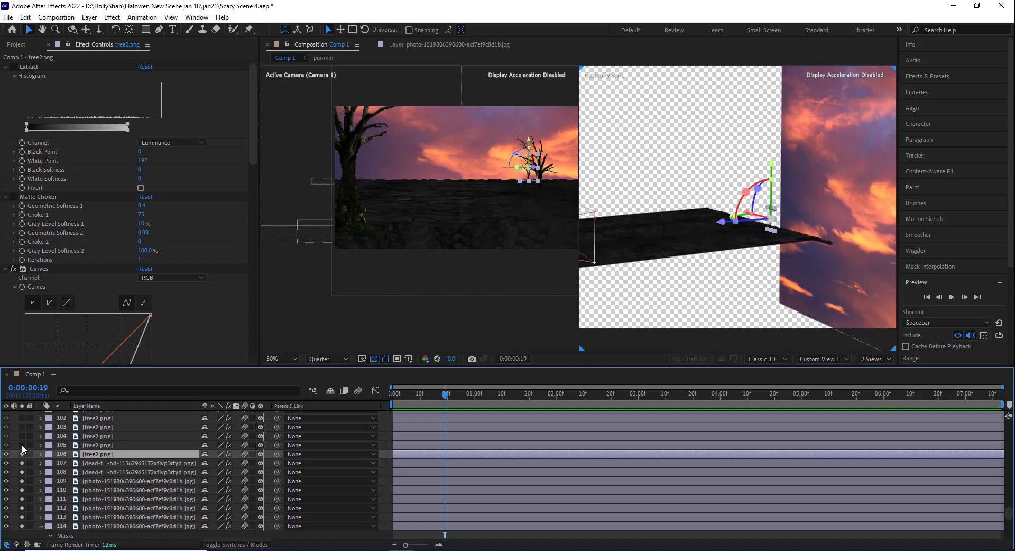
left_click(21, 444)
left_click(21, 437)
left_click(22, 427)
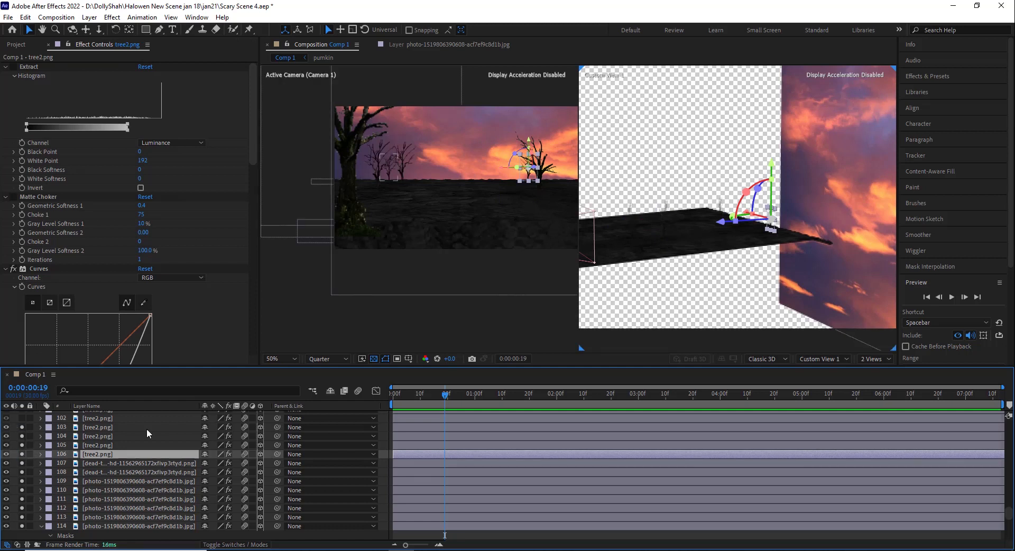
scroll(90, 467, "up", 2)
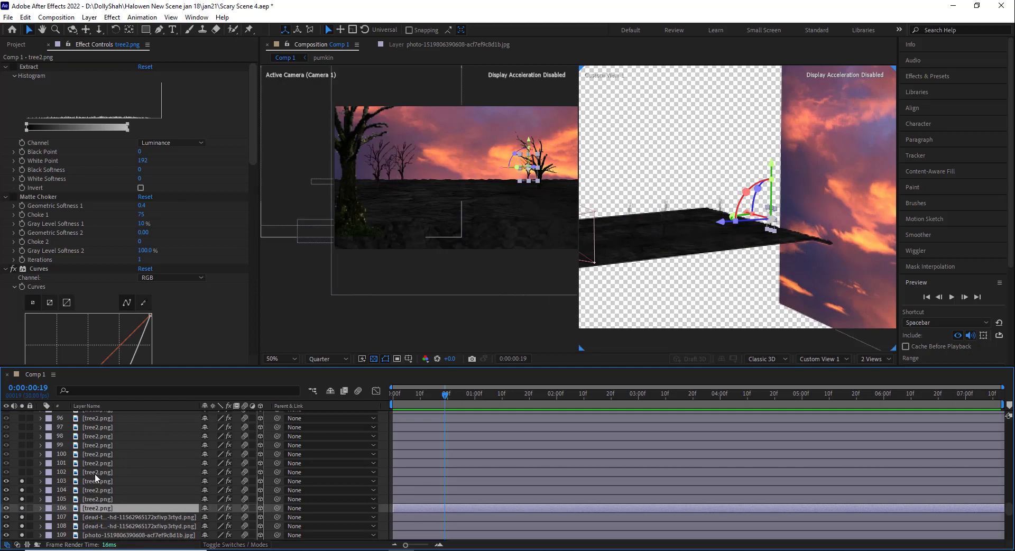
Solo tree2.png layers 96 to 102 to add their trees to the visible scene
left_click(98, 471)
left_click(99, 463)
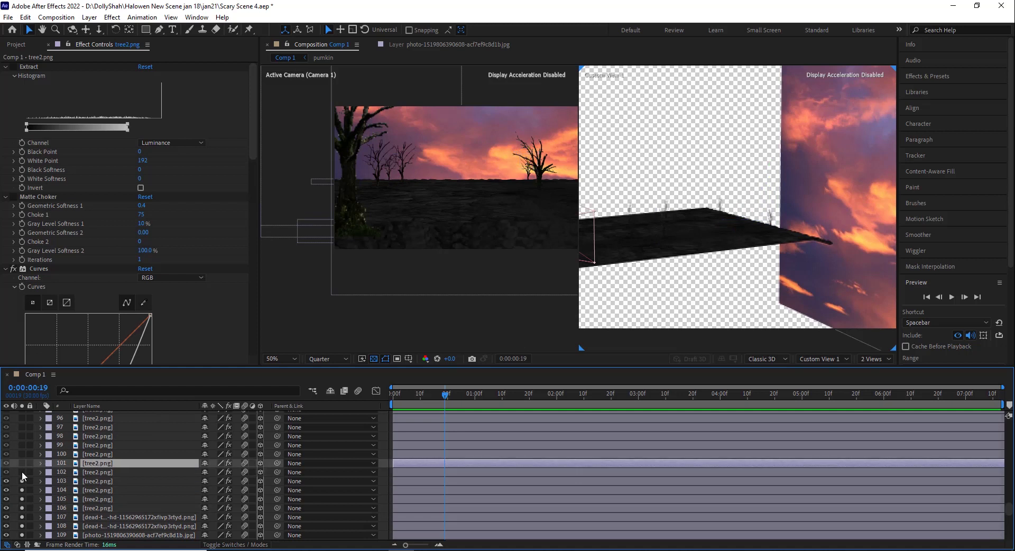
left_click(21, 471)
left_click(22, 463)
left_click(21, 454)
left_click(21, 445)
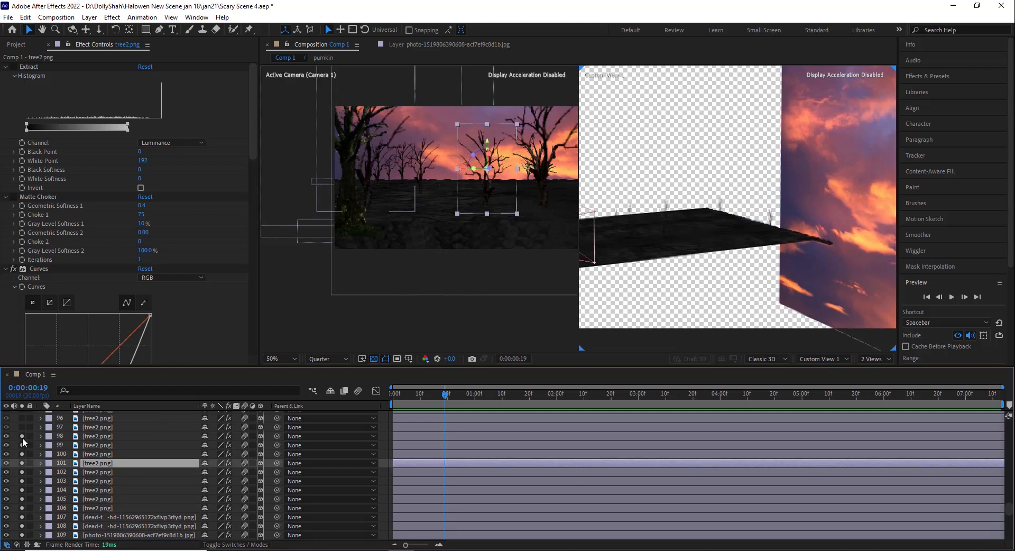
left_click(22, 436)
left_click(23, 427)
left_click(23, 418)
scroll(52, 435, "up", 2)
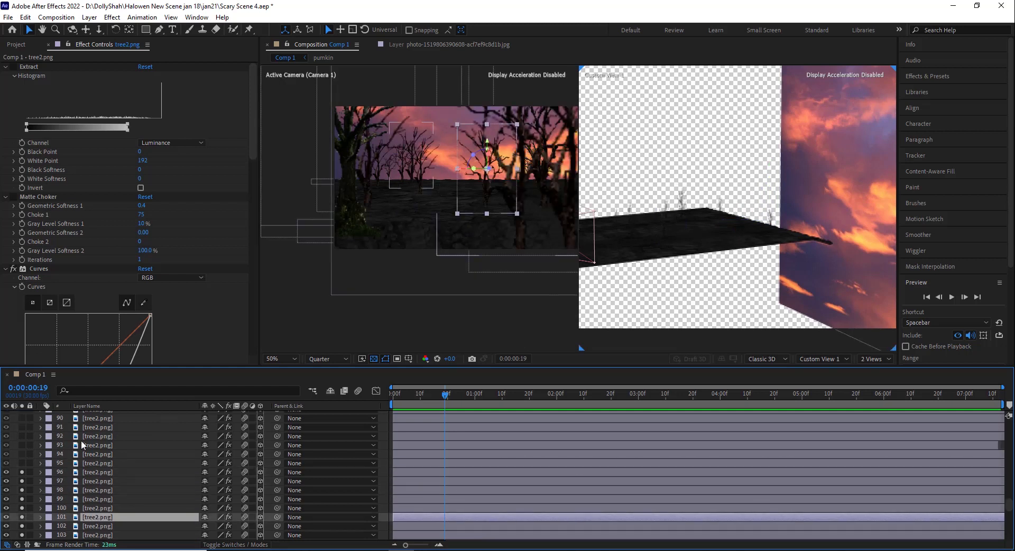
Solo tree2.png layers 90 to 95 as well
left_click(97, 462)
left_click(96, 456)
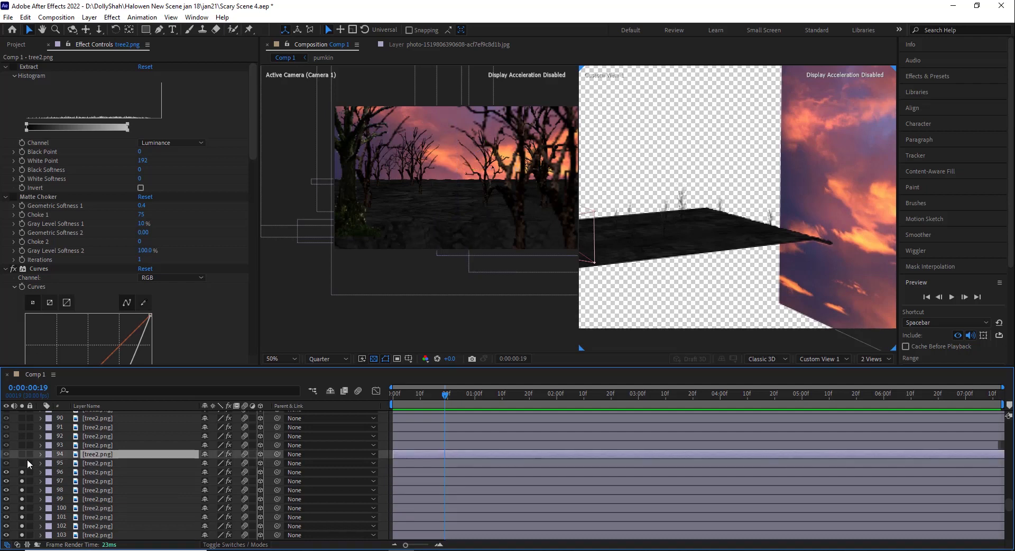
left_click(23, 462)
left_click(23, 452)
left_click(23, 445)
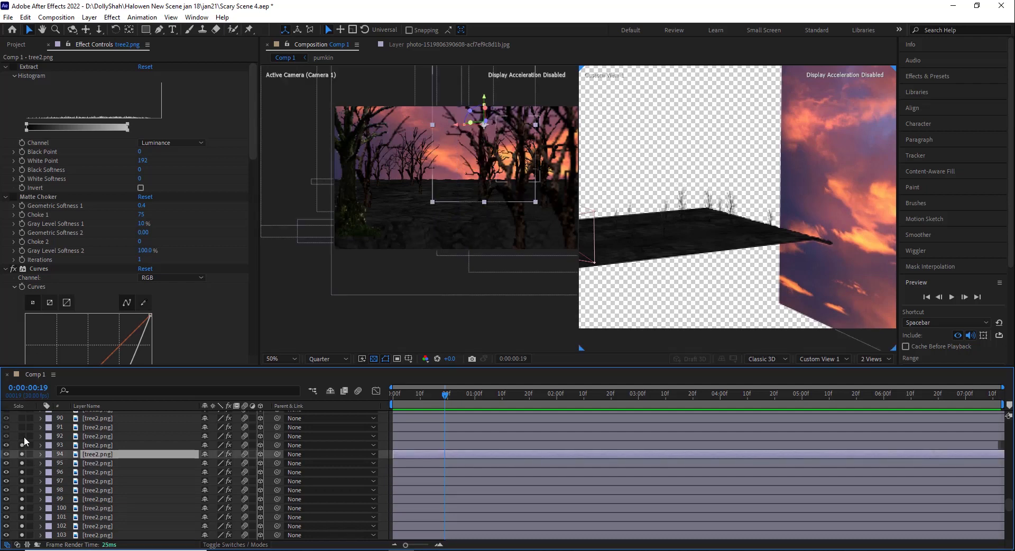
left_click(24, 436)
left_click(24, 427)
left_click(24, 418)
scroll(98, 488, "up", 2)
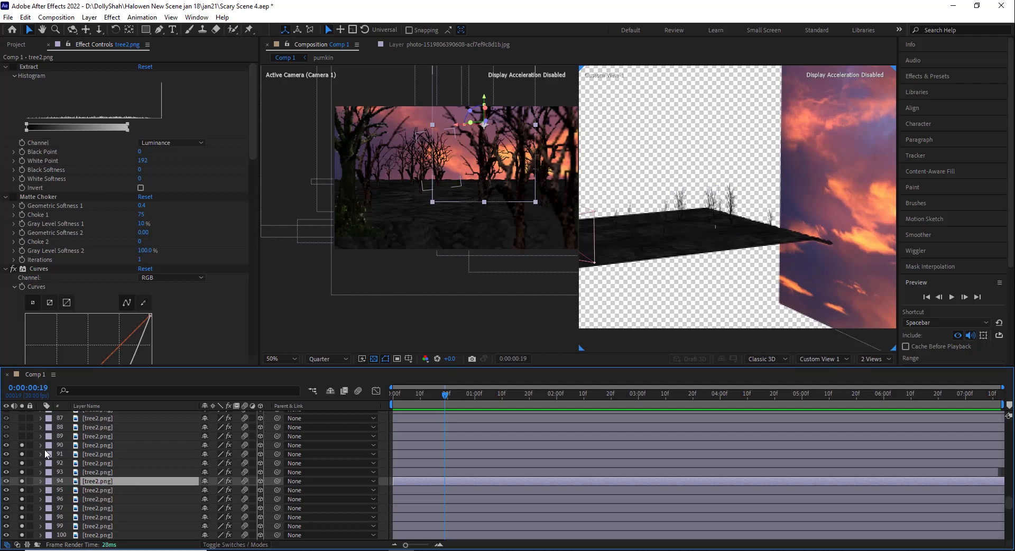
Solo the next group of tree2.png layers, 84 to 89
left_click(93, 472)
left_click(90, 463)
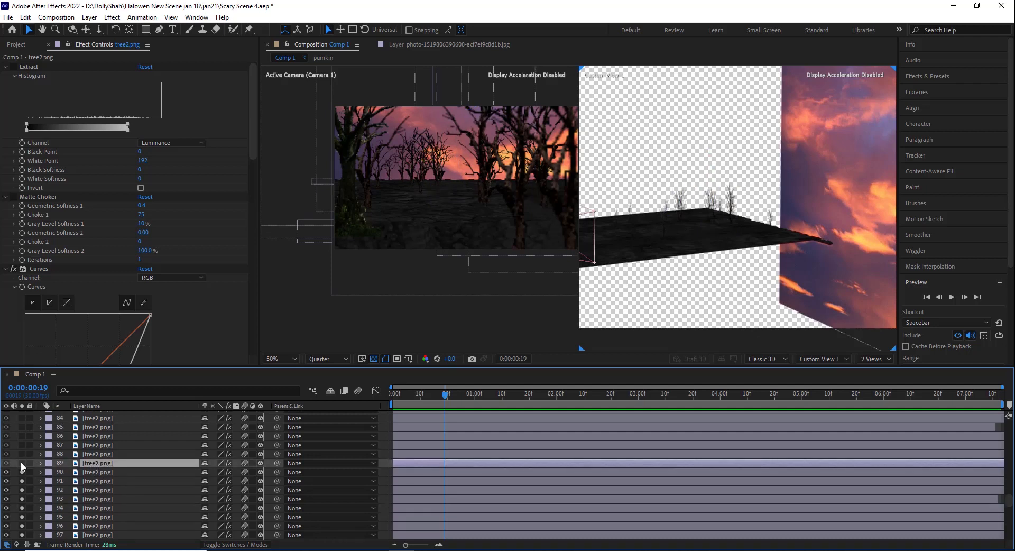
left_click(23, 454)
left_click(23, 445)
left_click(22, 436)
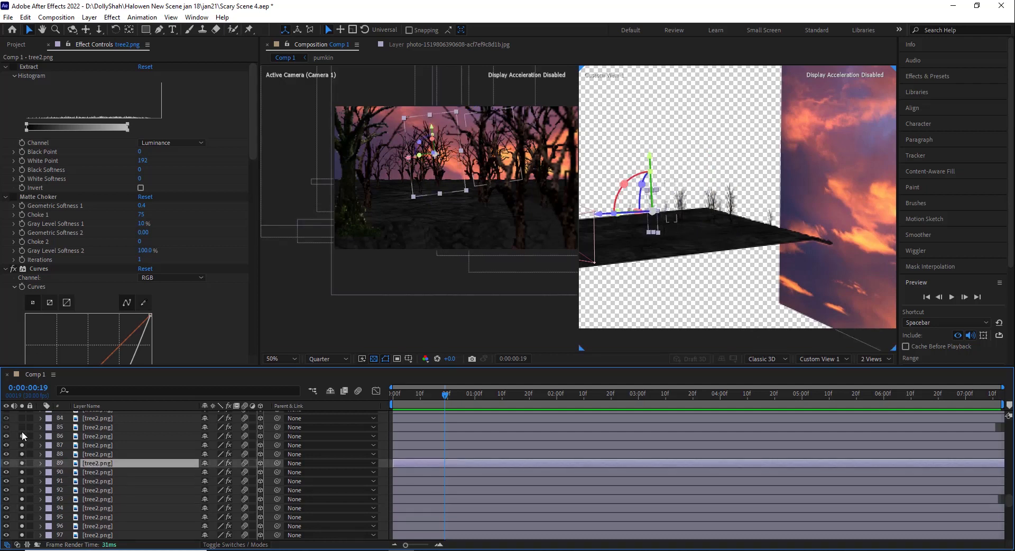
left_click(22, 427)
left_click(22, 418)
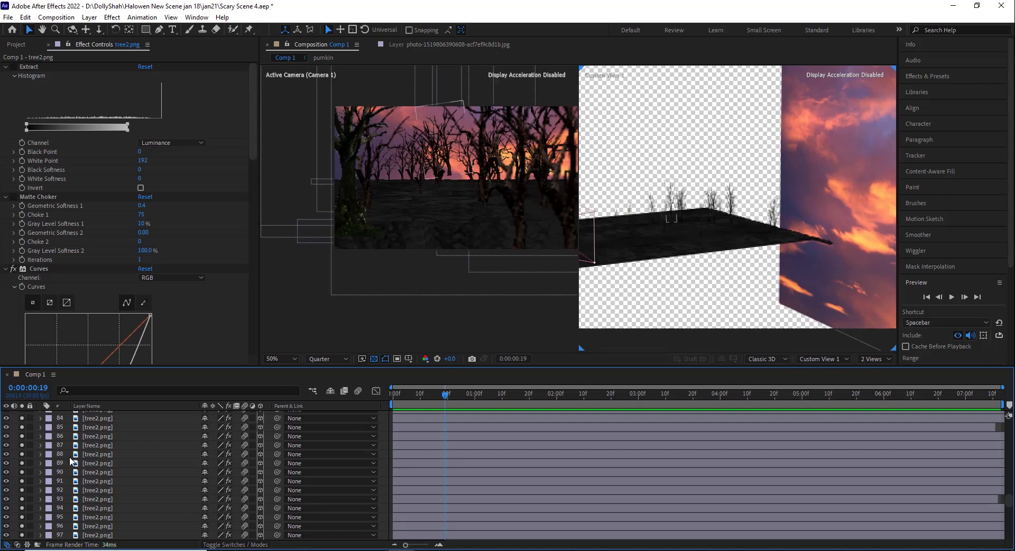
Select individual tree2.png layers from 84 to 88 to examine where their trees stand in the scene
scroll(70, 460, "up", 1)
scroll(71, 461, "up", 1)
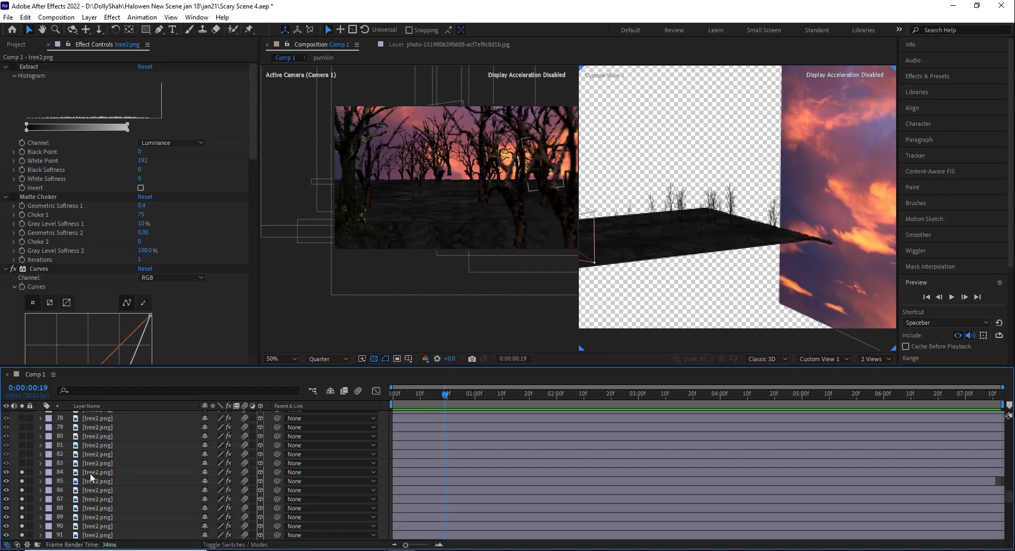
left_click(90, 472)
left_click(88, 482)
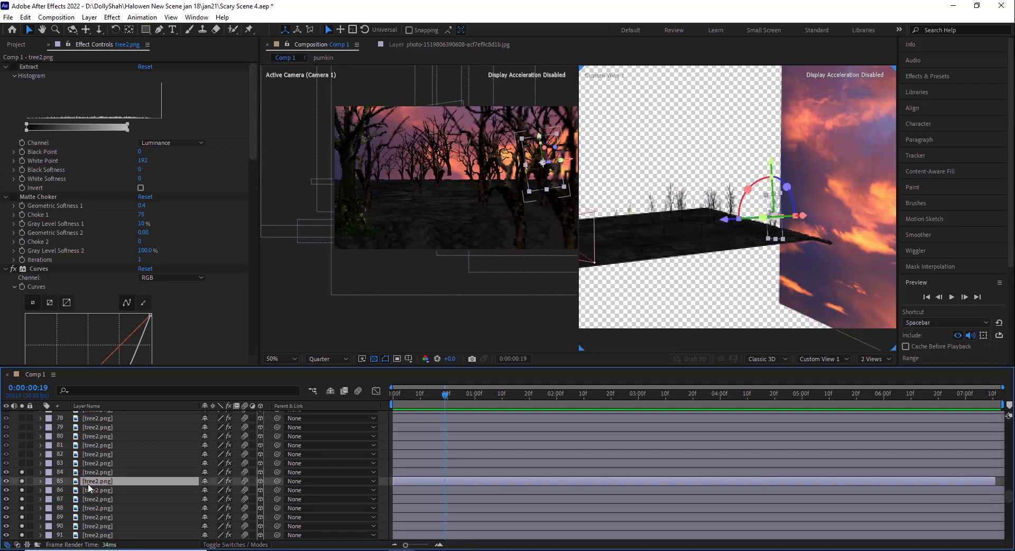
left_click(87, 492)
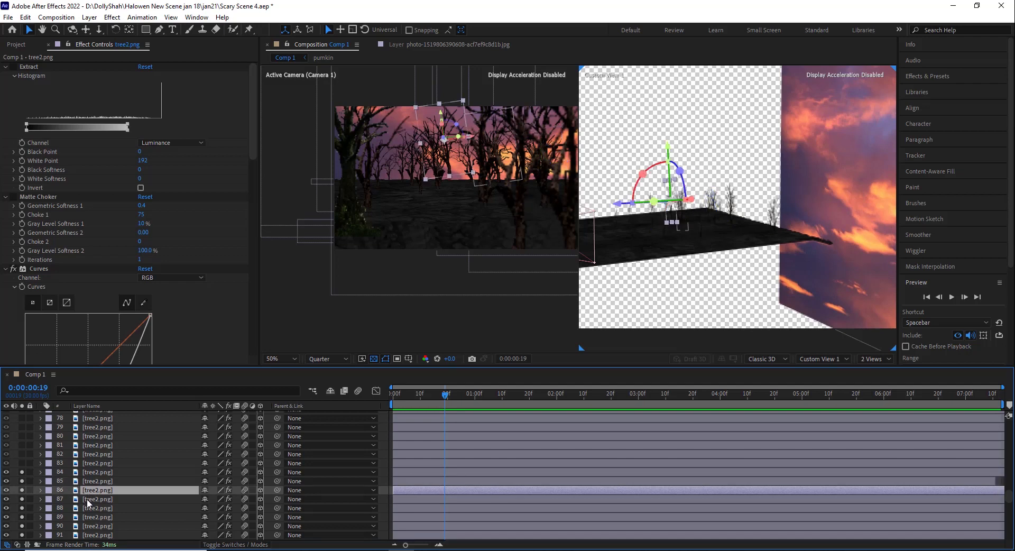
left_click(89, 506)
Identify tree2.png layer 86 by turning its solo off and on, and lower its tree to about Y 463
left_click(94, 491)
left_click(22, 488)
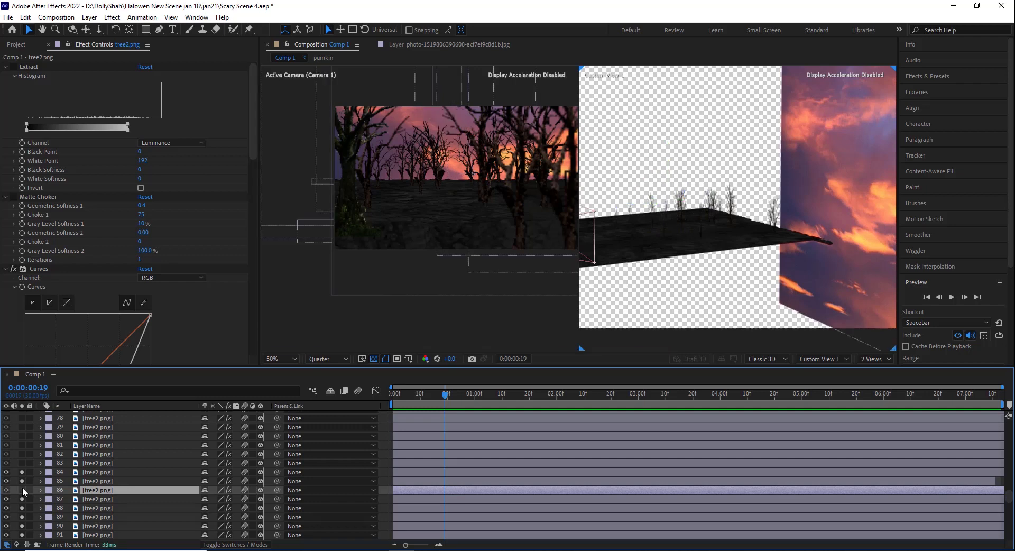
left_click(22, 488)
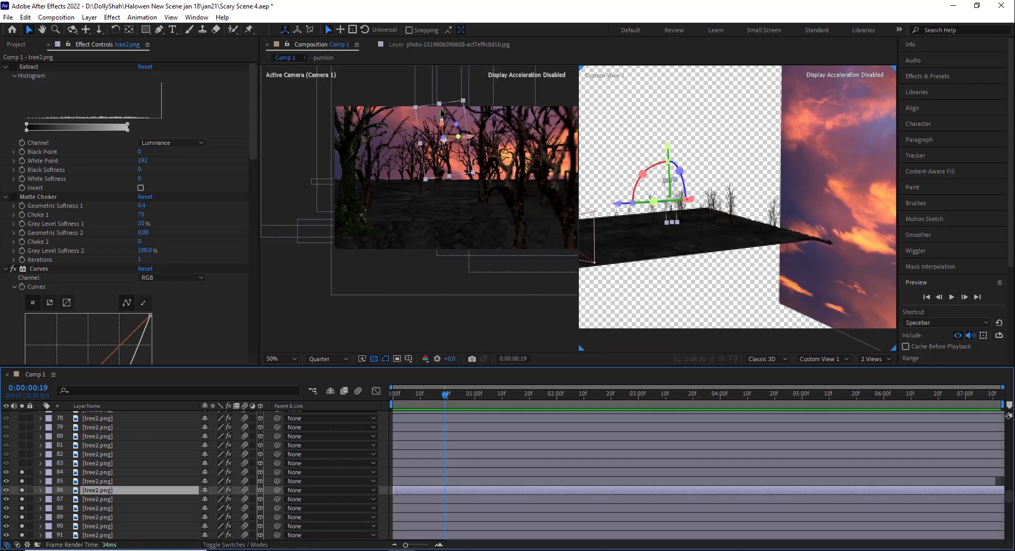
left_click_drag(441, 113, 443, 136)
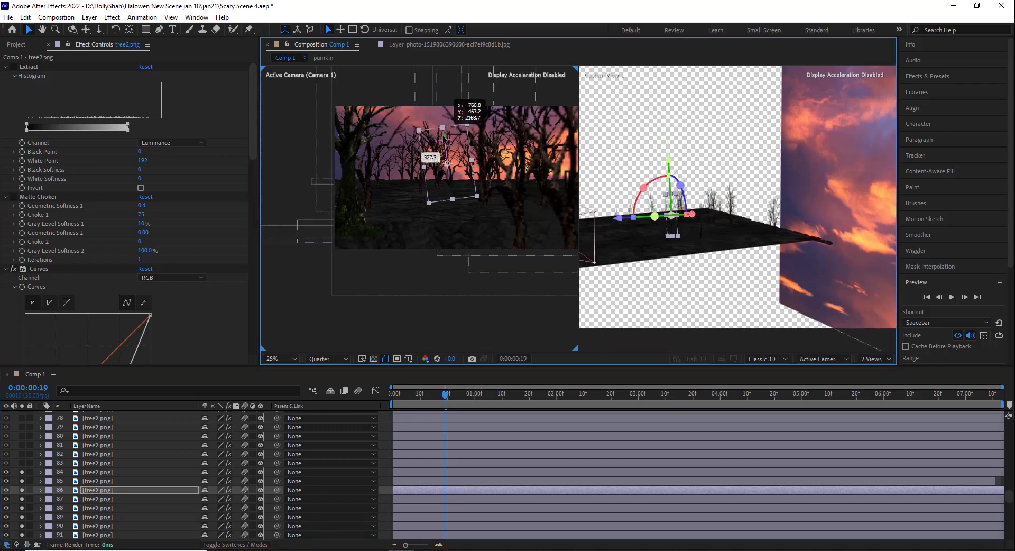
Solo the remaining tree2.png layers, 76 to 83, and select layer 76
left_click(103, 460)
left_click(92, 457)
left_click(21, 462)
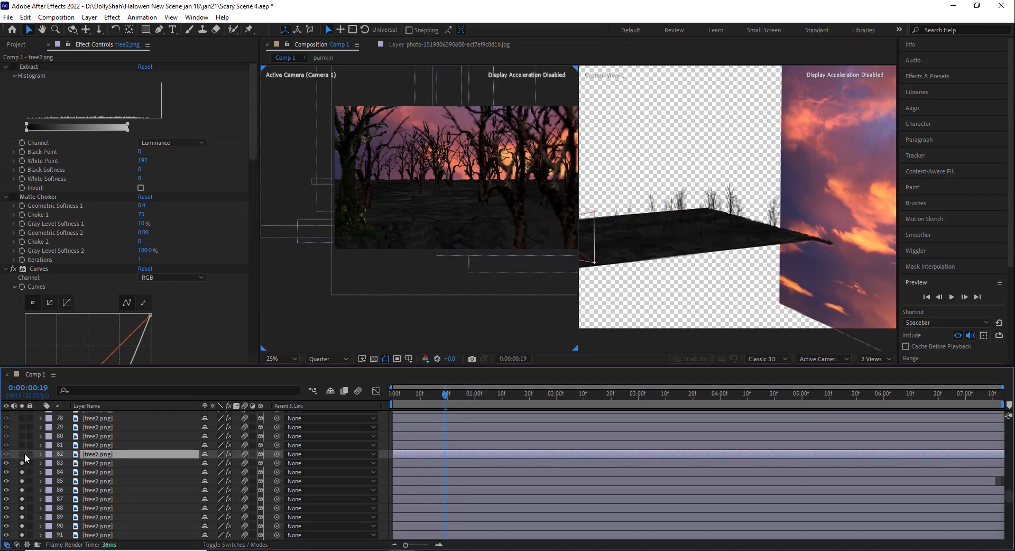
left_click_drag(23, 449, 23, 416)
scroll(25, 451, "up", 3)
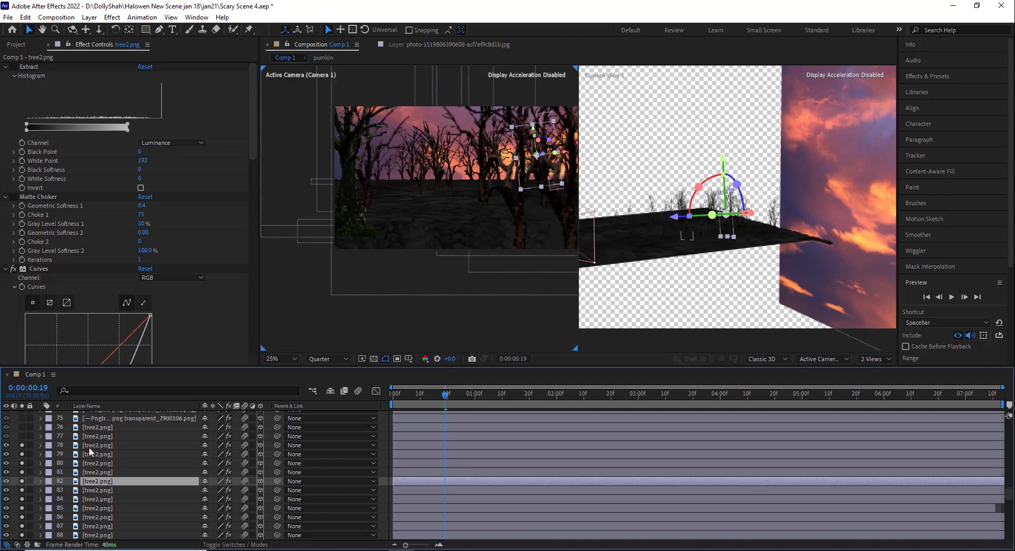
left_click(89, 444)
left_click(64, 436)
left_click_drag(22, 436, 27, 426)
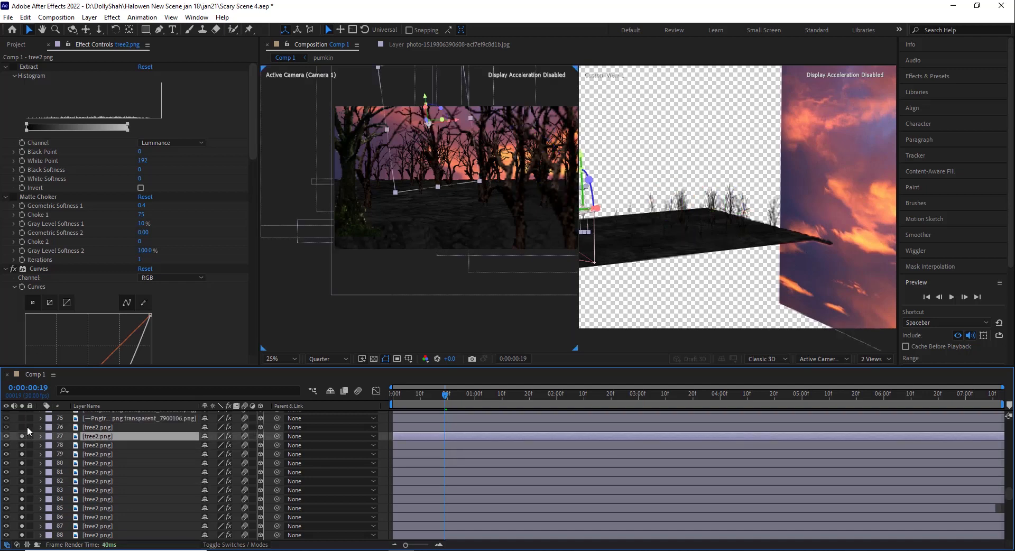
left_click(93, 427)
Select tree2.png layer 106 and examine its Extract, Matte Choker and first Curves settings
scroll(123, 479, "down", 7)
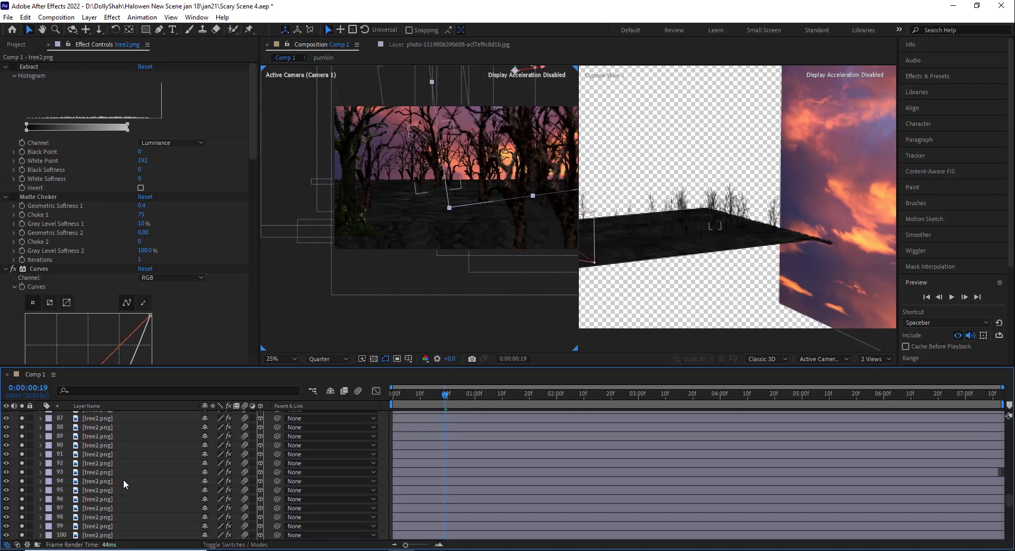
left_click(102, 507)
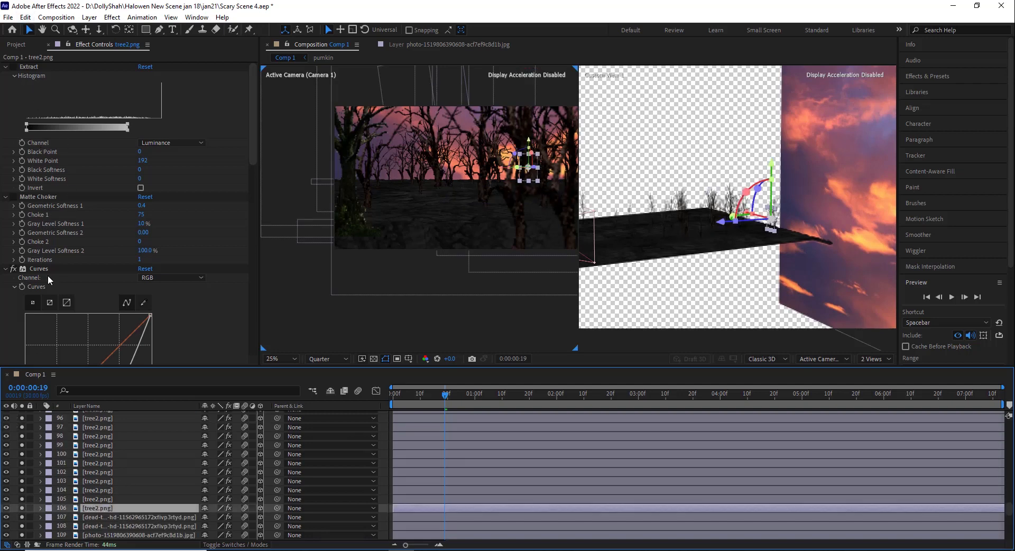
scroll(47, 275, "down", 1)
left_click(33, 243)
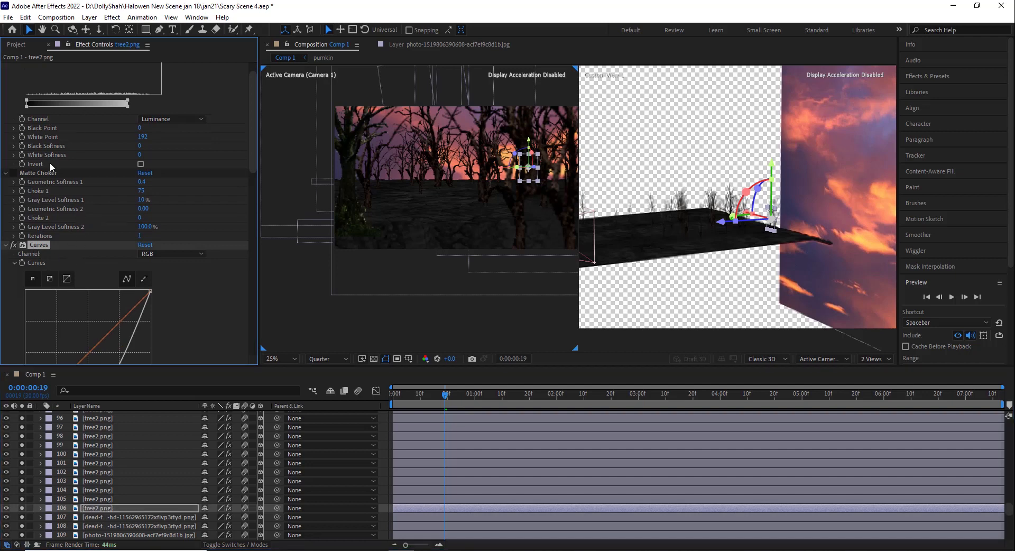
scroll(41, 78, "up", 1)
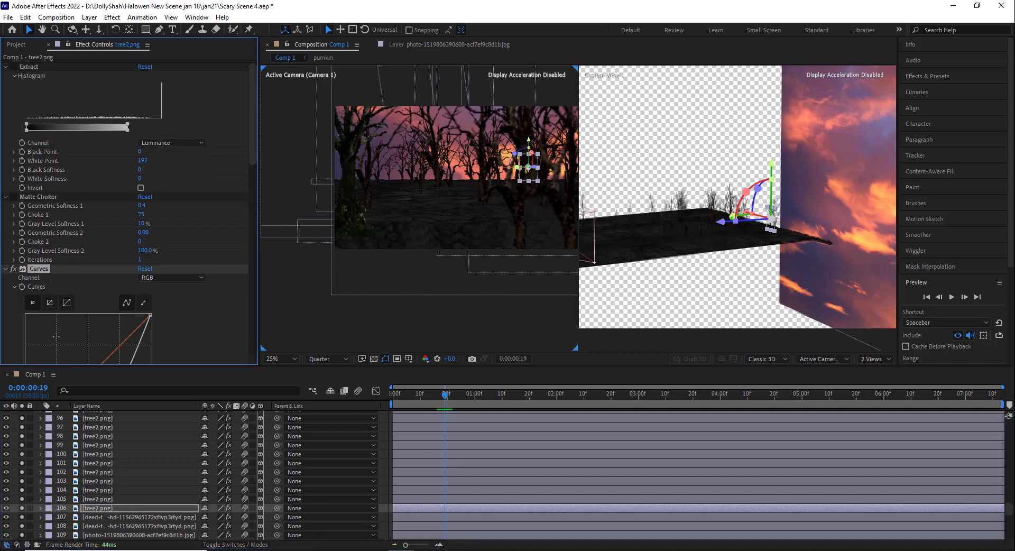
scroll(55, 299, "down", 4)
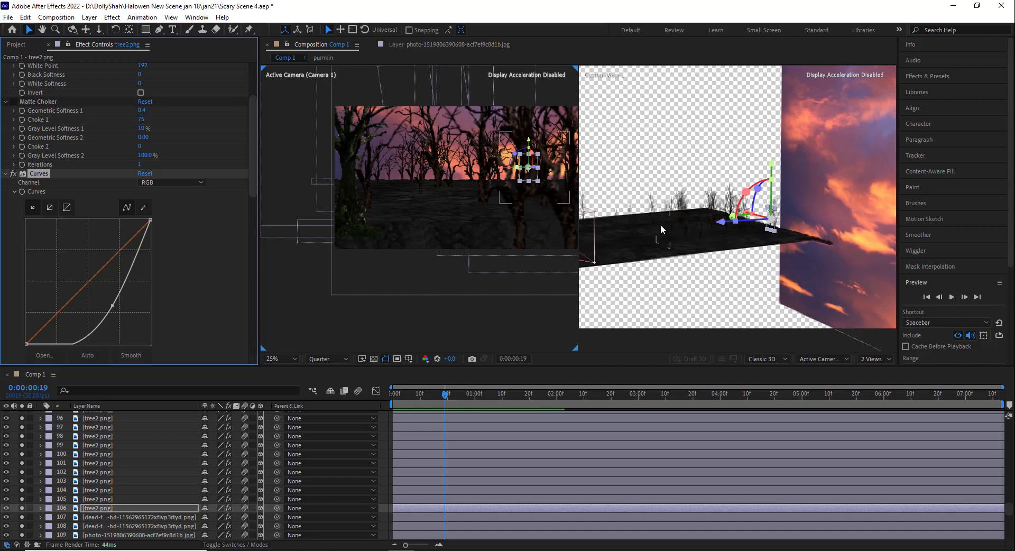
scroll(40, 181, "down", 1)
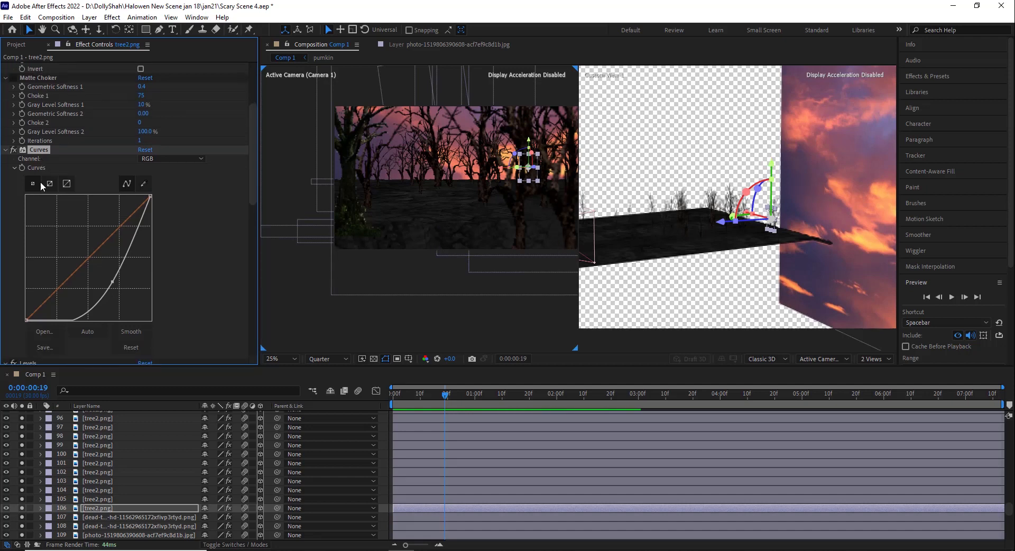
Examine the Levels, Exposure and Curves 2 settings of tree2.png layer 106
scroll(40, 182, "down", 7)
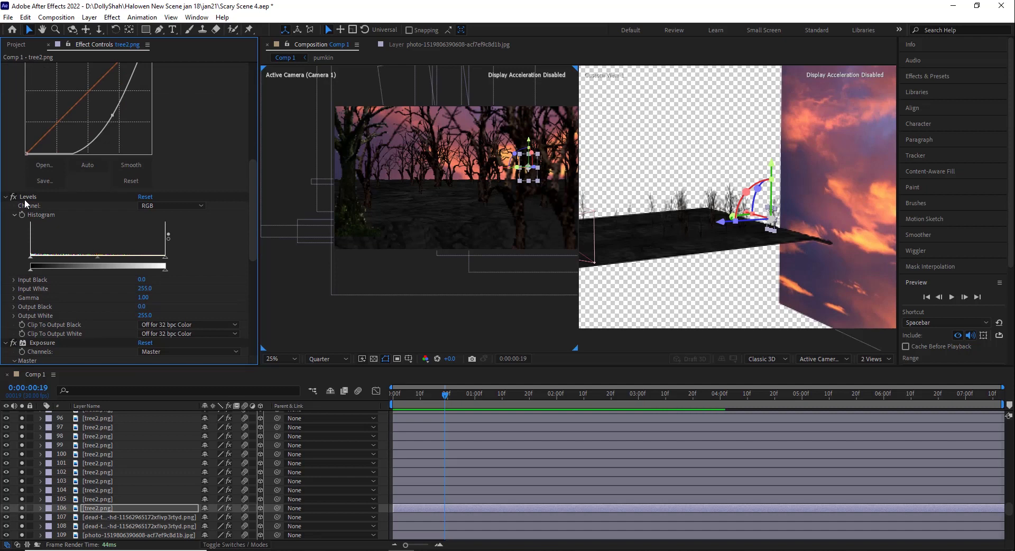
scroll(24, 199, "down", 12)
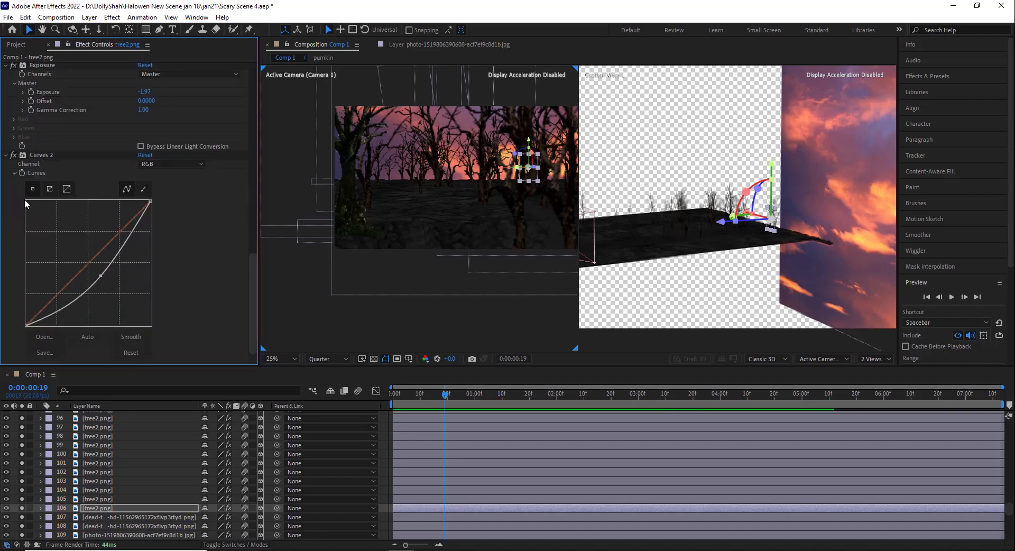
scroll(24, 199, "up", 4)
left_click(47, 250)
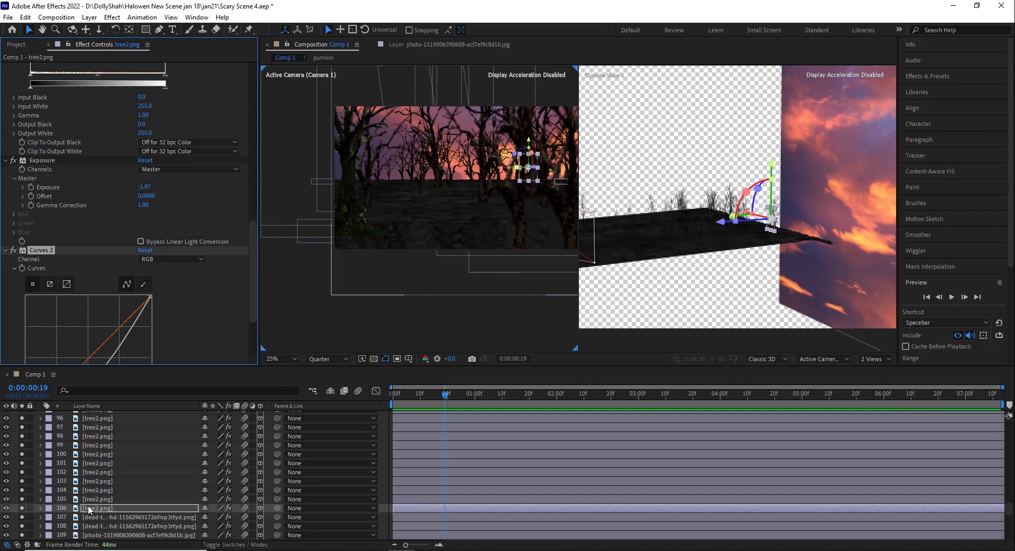
left_click(23, 506)
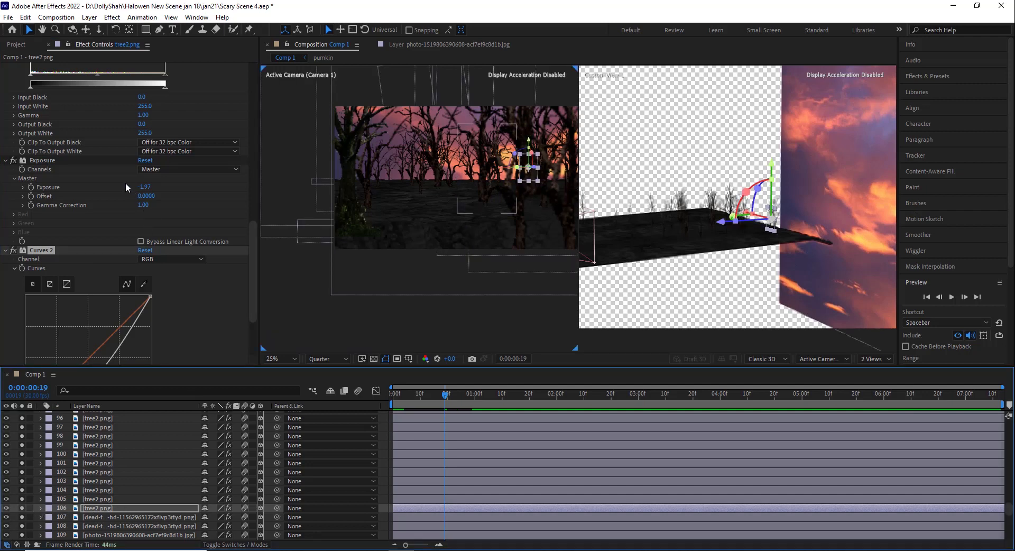
scroll(88, 276, "down", 3)
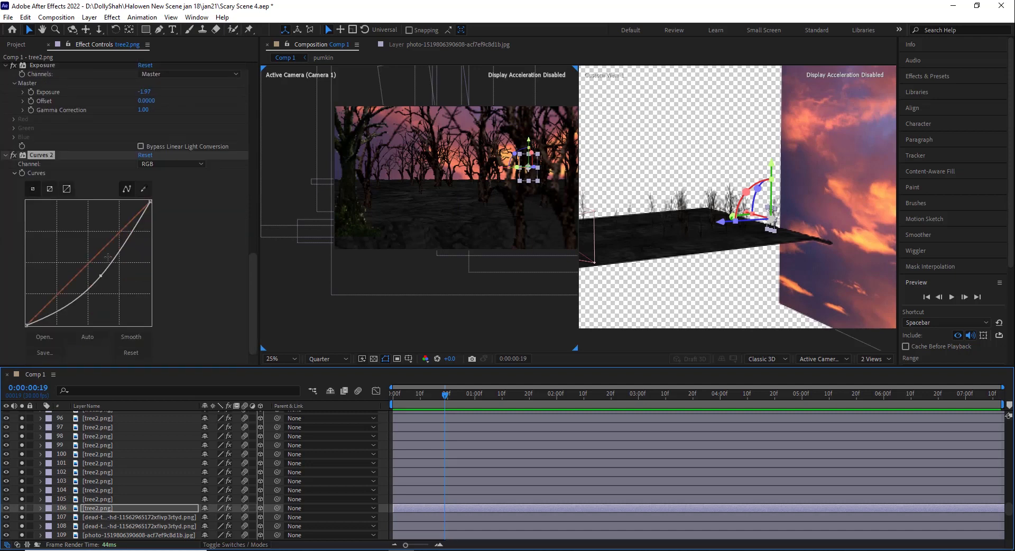
scroll(108, 257, "down", 10)
scroll(71, 253, "down", 12)
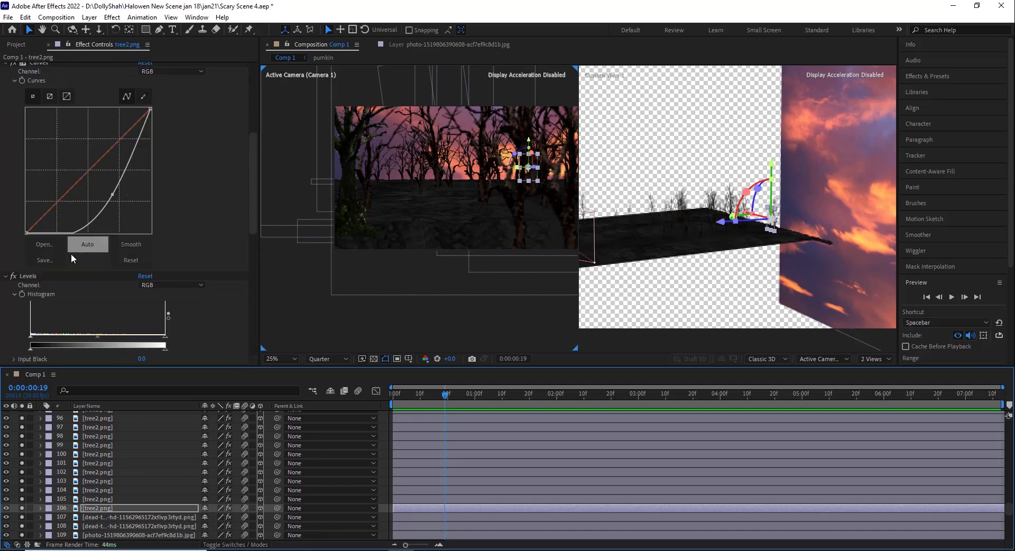
Solo Pngtree cloud layer 75 and select the cloud layer above it, 74
scroll(94, 493, "up", 8)
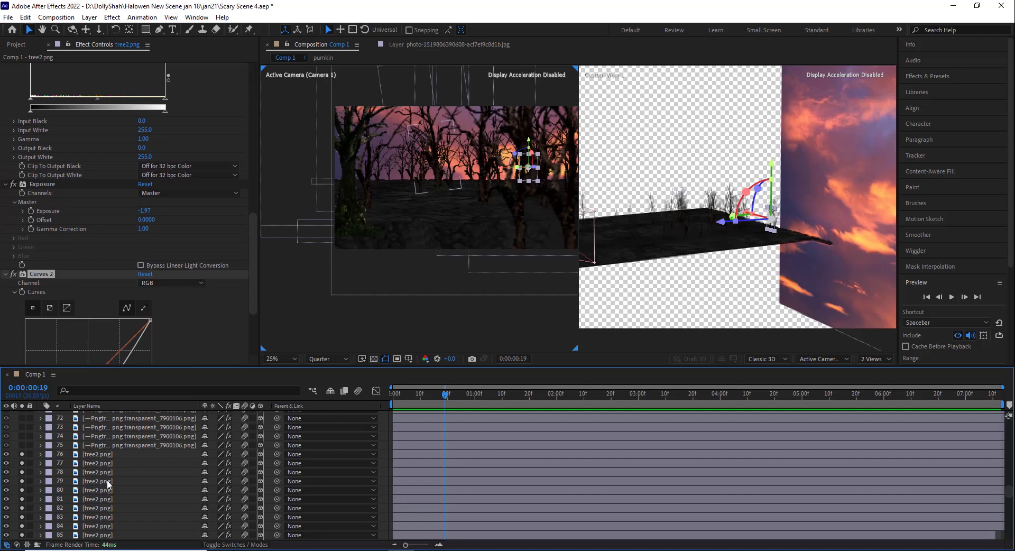
left_click(109, 445)
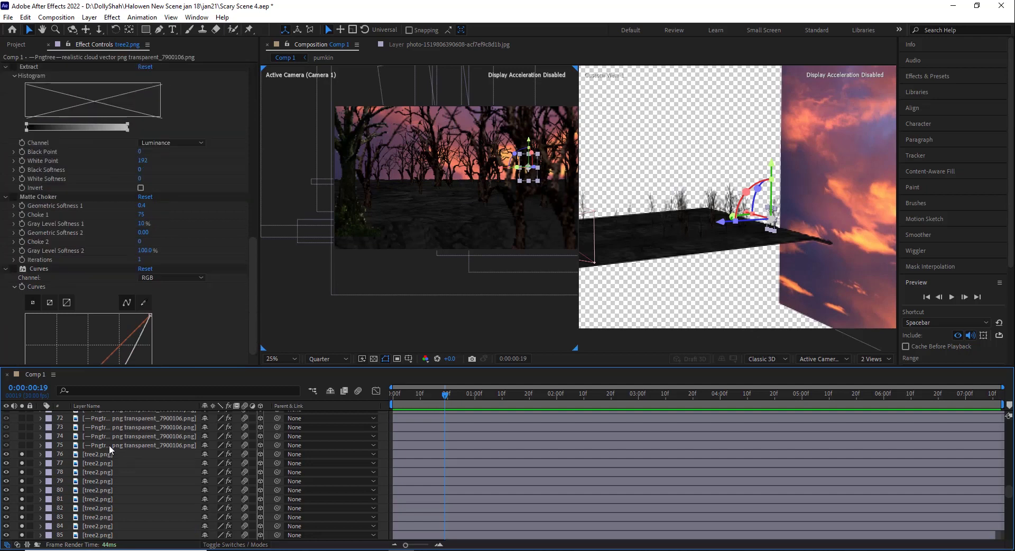
left_click(22, 445)
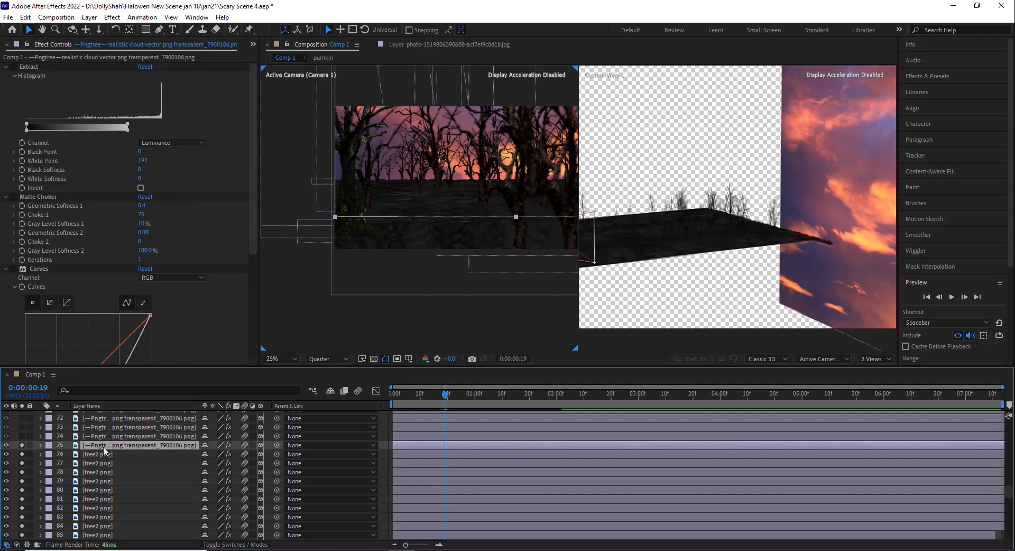
scroll(716, 197, "down", 3)
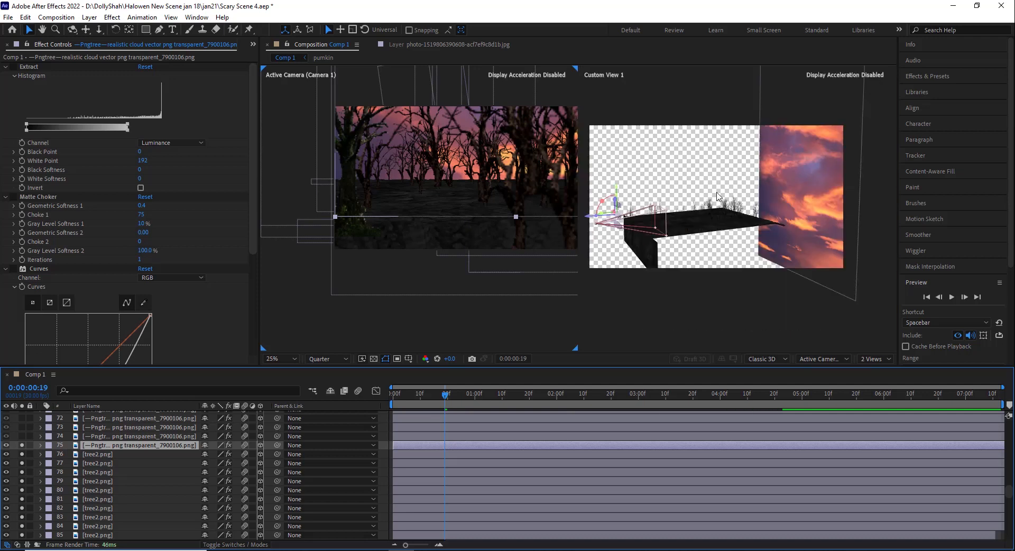
left_click(140, 436)
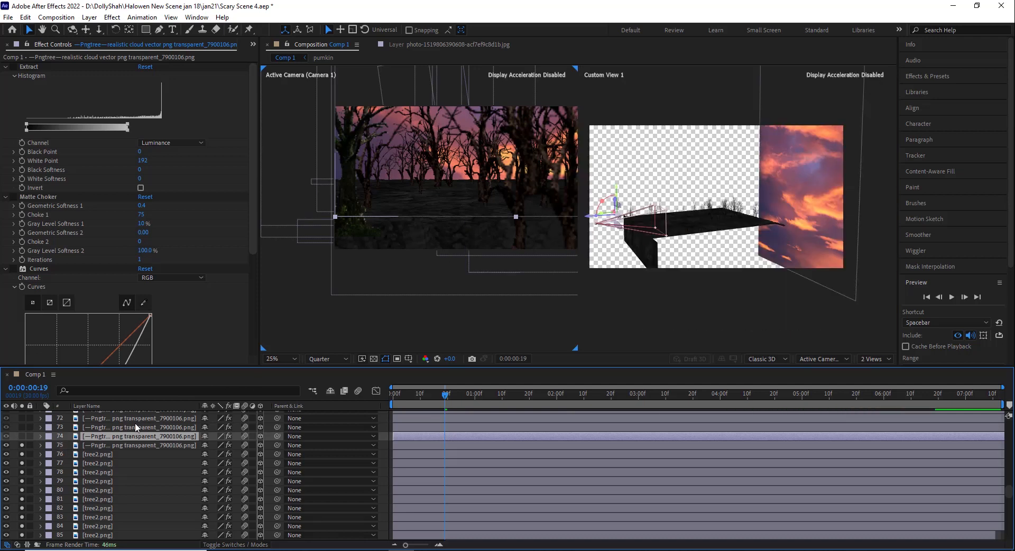
Solo Pngtree cloud layers 74 and 73, and turn off the transparency grid in Custom View 1
left_click(23, 437)
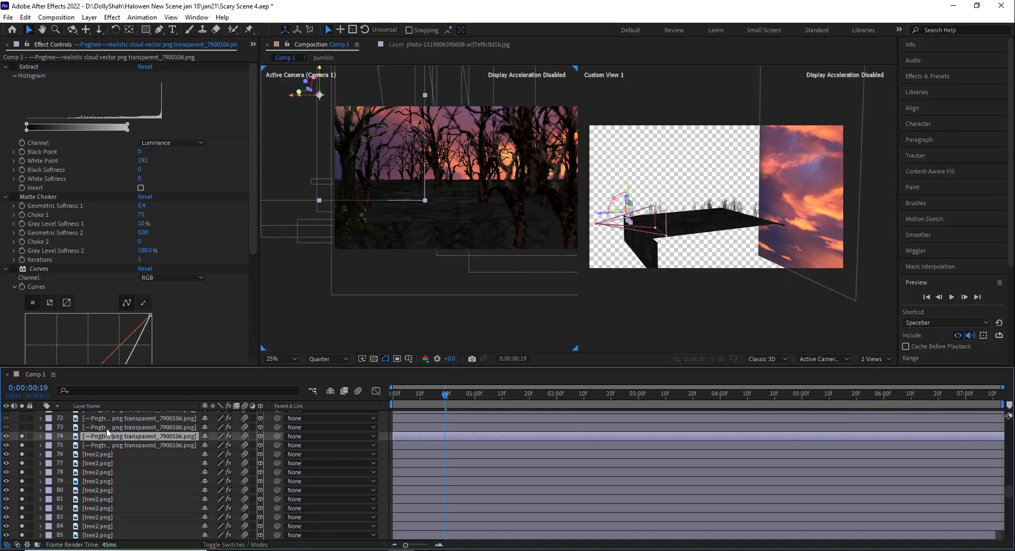
left_click(107, 430)
left_click(21, 427)
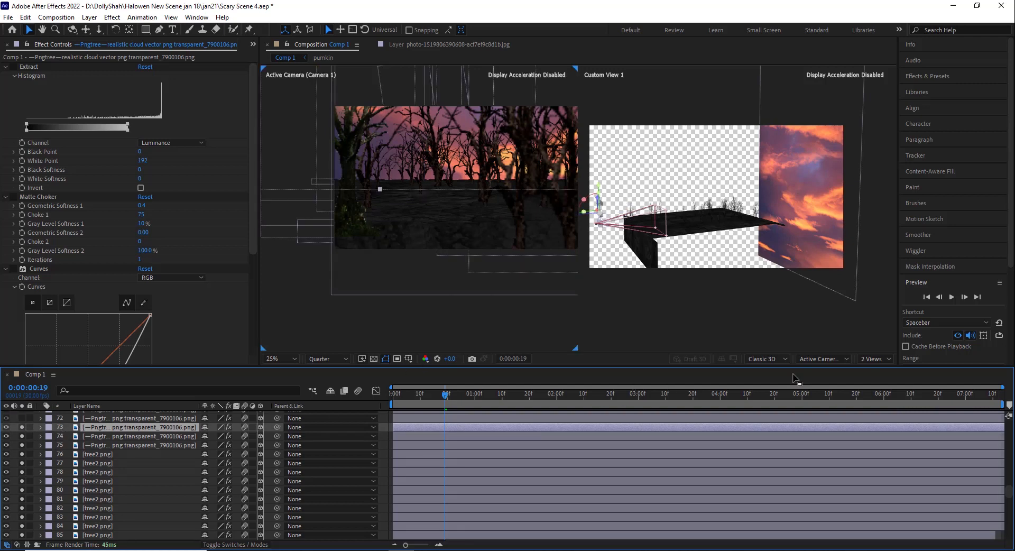
left_click(692, 294)
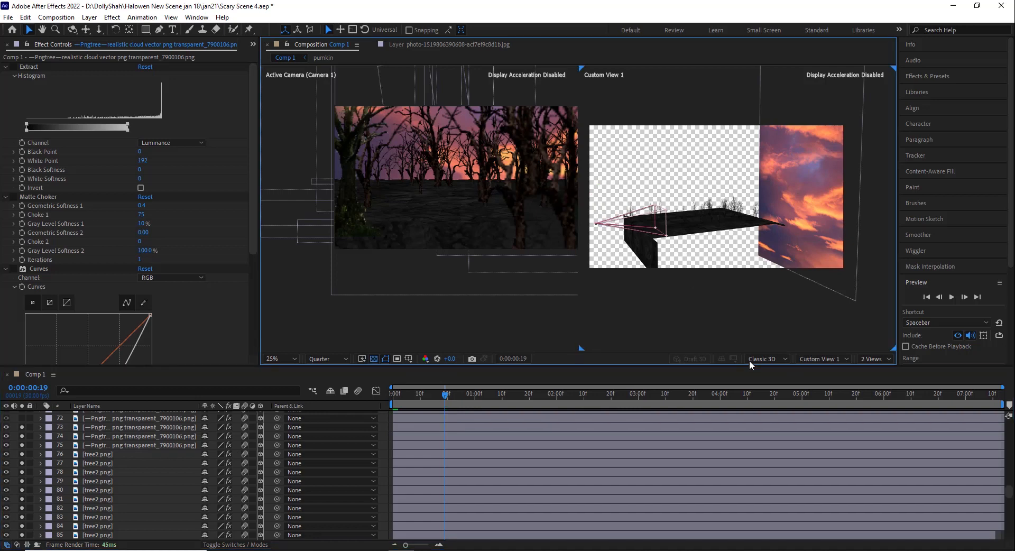
left_click(372, 358)
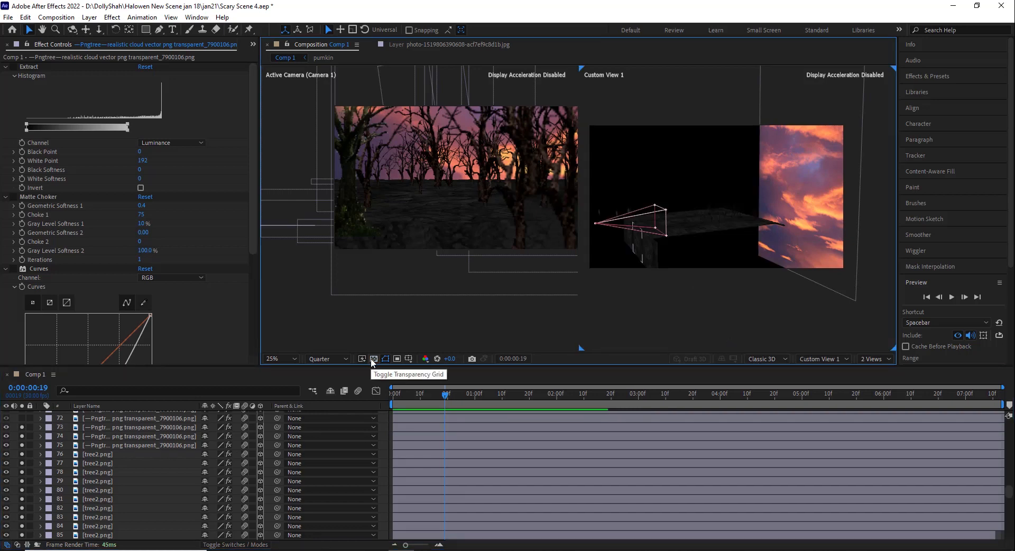
Solo Pngtree cloud layers 72, 71 and 70
scroll(100, 464, "up", 1)
left_click(93, 445)
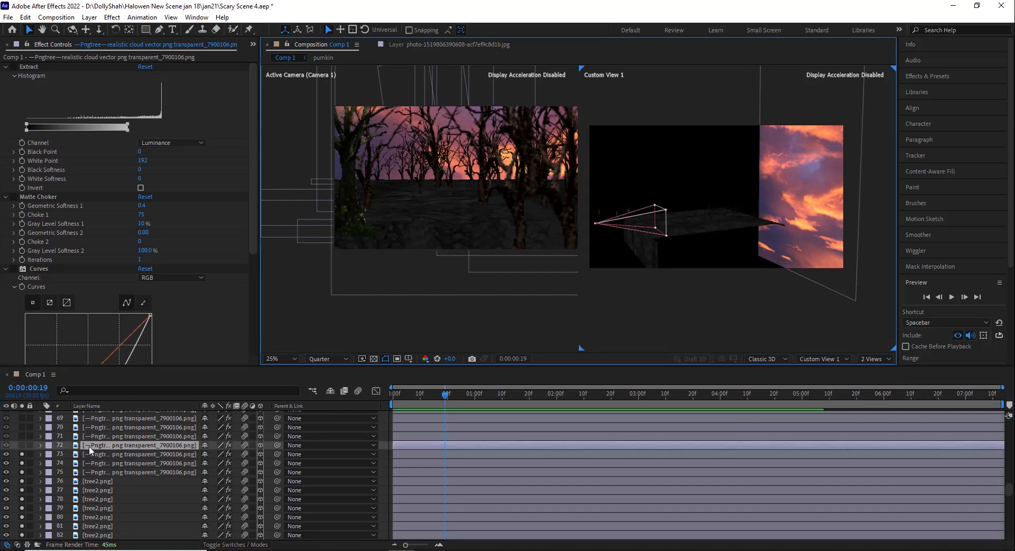
key("period")
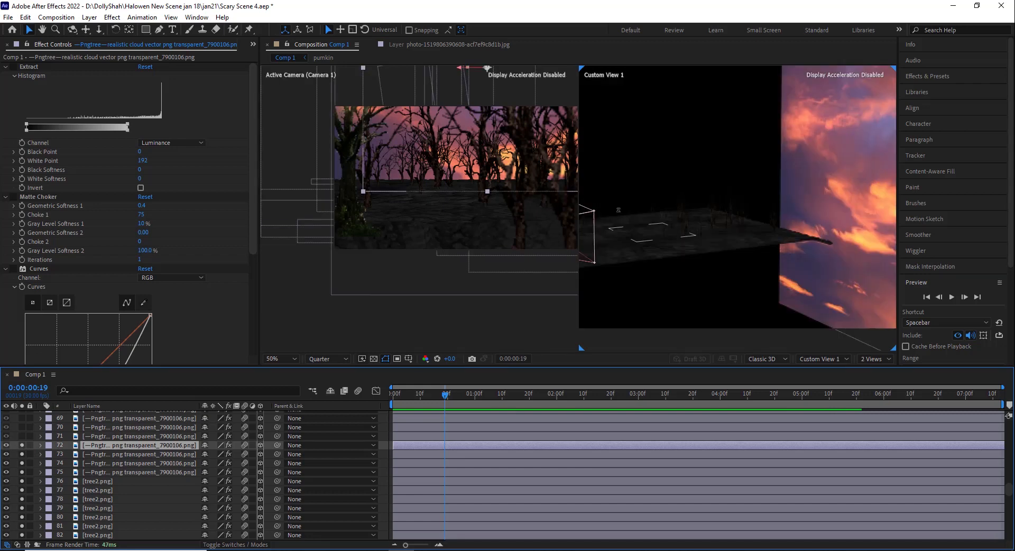
key("space")
left_click_drag(623, 213, 752, 193)
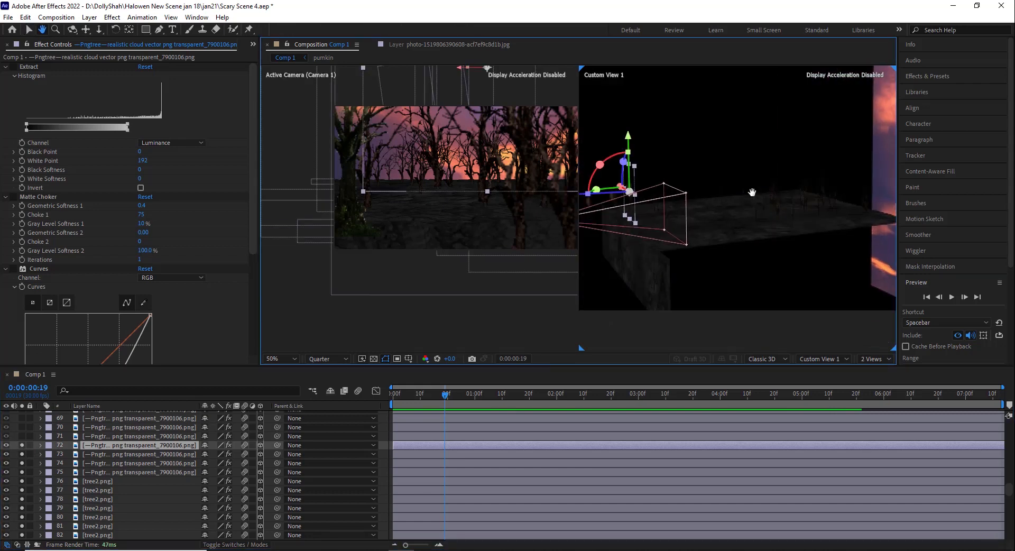
left_click(26, 29)
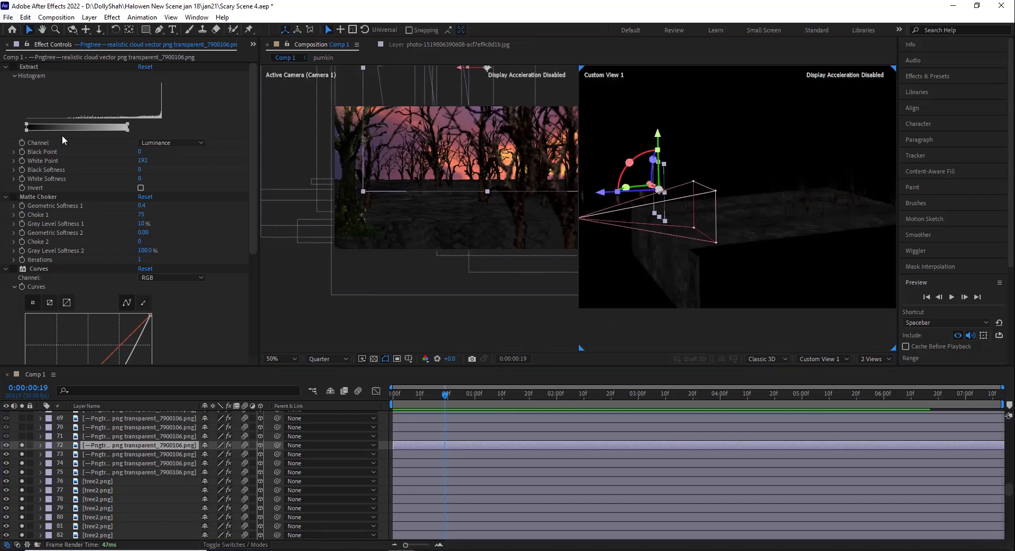
left_click(97, 437)
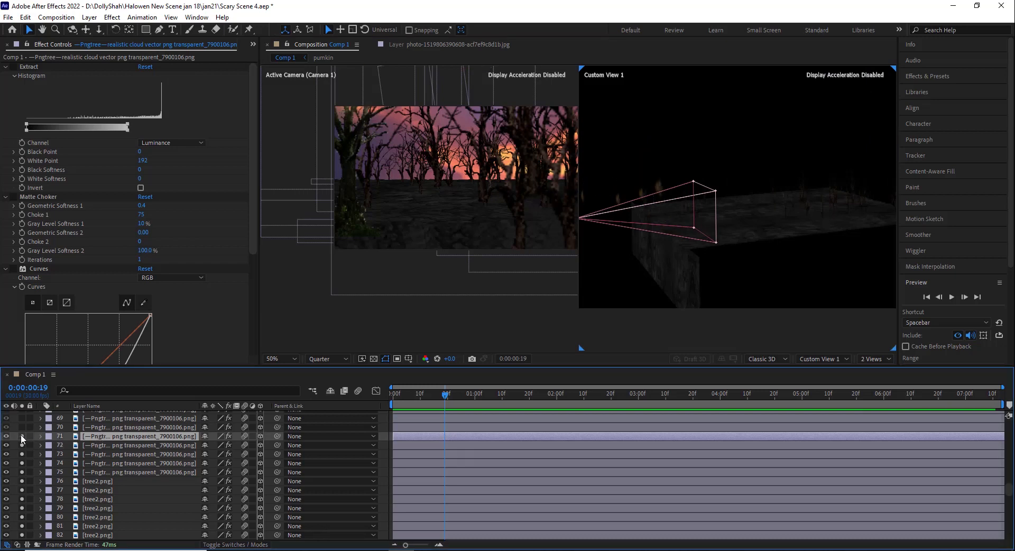
left_click(133, 427)
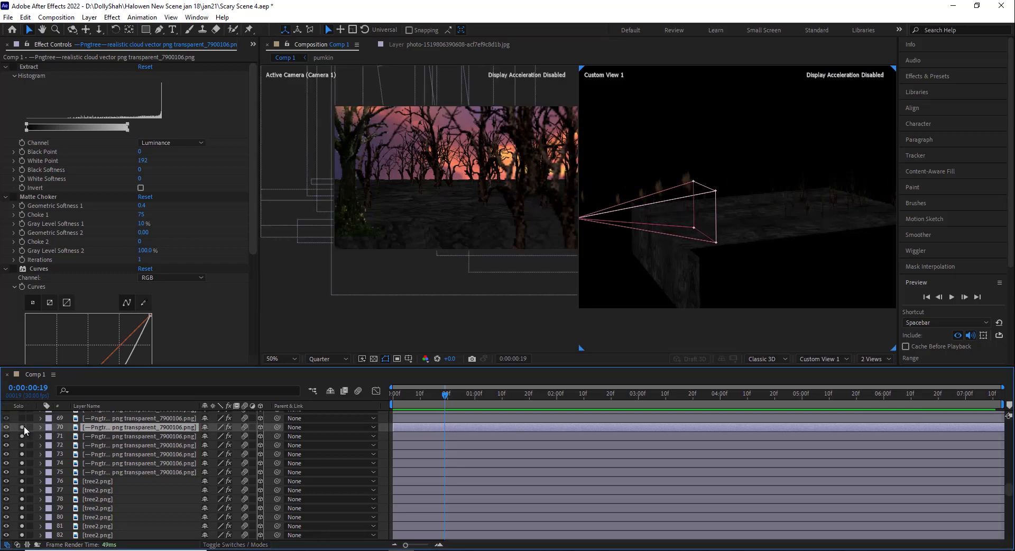
View Pngtree cloud layer 70 on its own in the layer viewer, and return to Comp 1
scroll(738, 209, "up", 2)
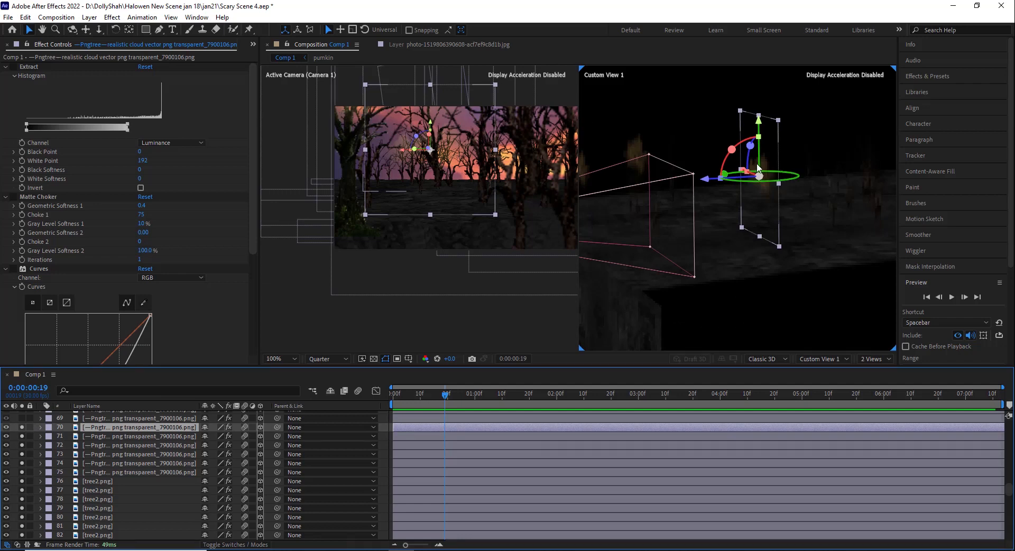
double_click(107, 429)
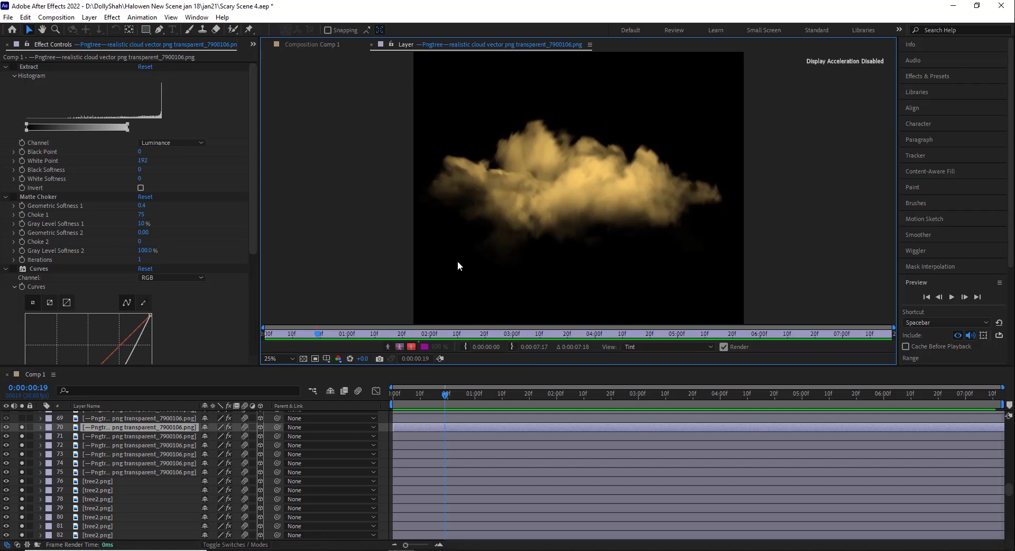
left_click(325, 45)
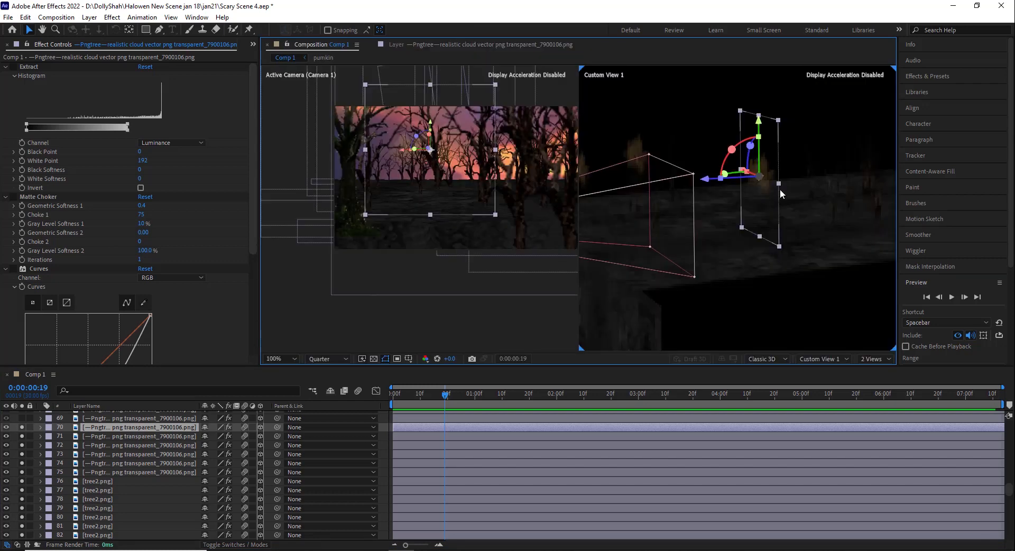
Solo Pngtree cloud layers 69 and 68
scroll(29, 482, "up", 2)
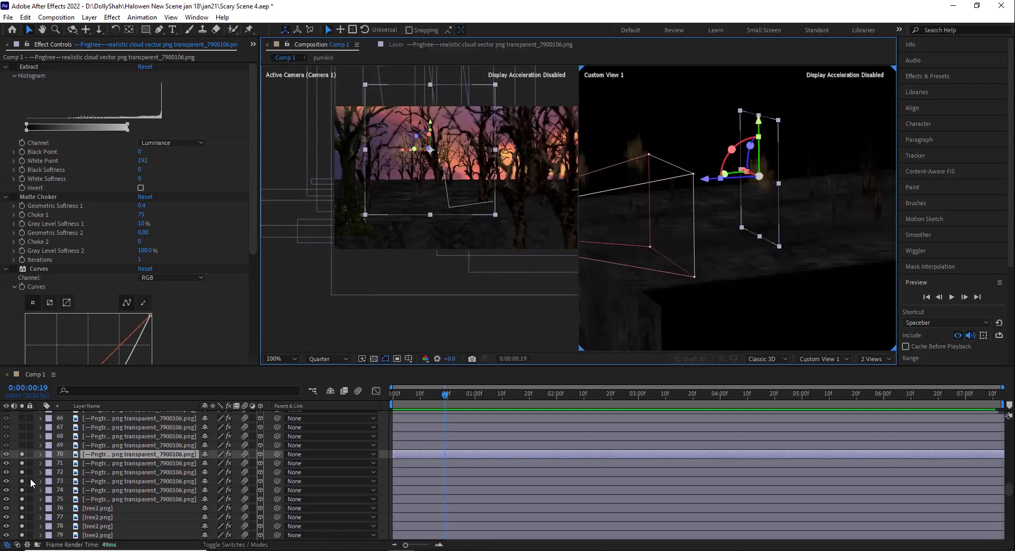
left_click(106, 472)
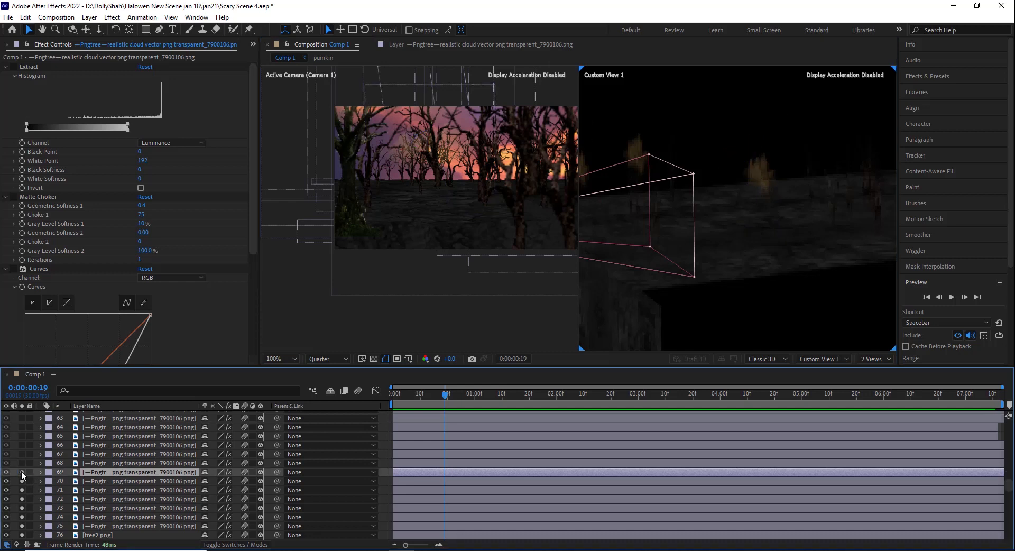
left_click_drag(22, 472, 21, 462)
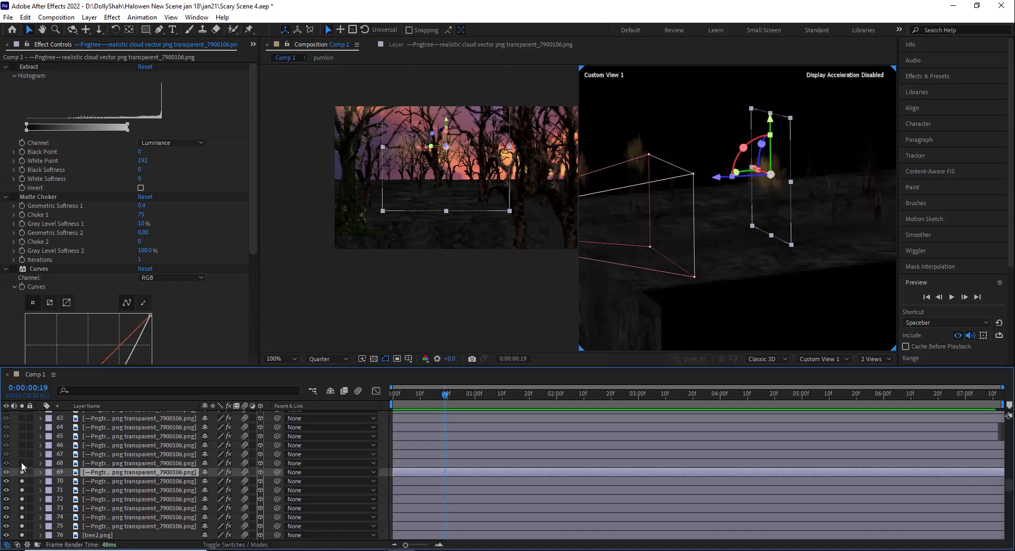
Select Pngtree cloud layer 75 and examine its Curves and Tint effects, including the Map White To color
left_click(123, 525)
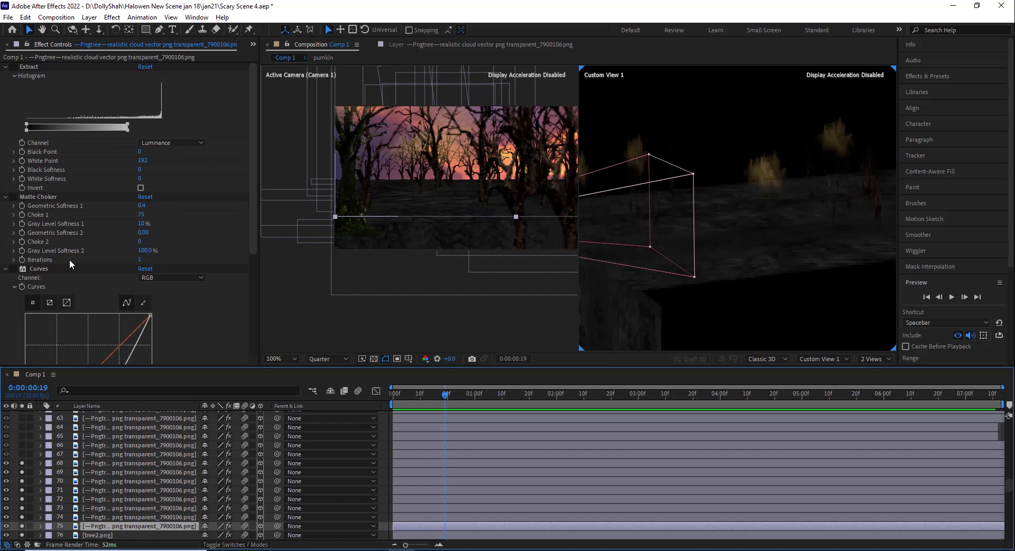
scroll(66, 235, "down", 5)
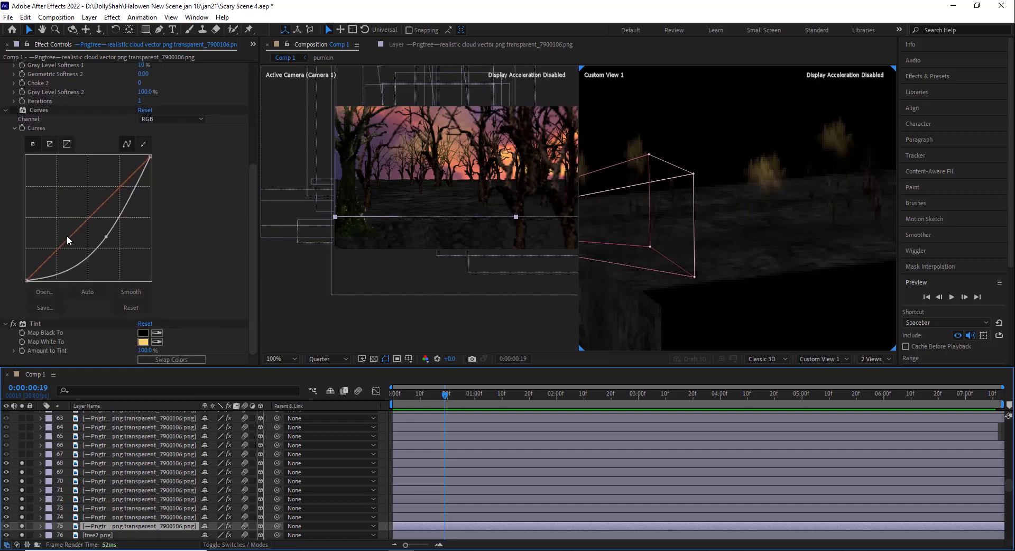
left_click(29, 325)
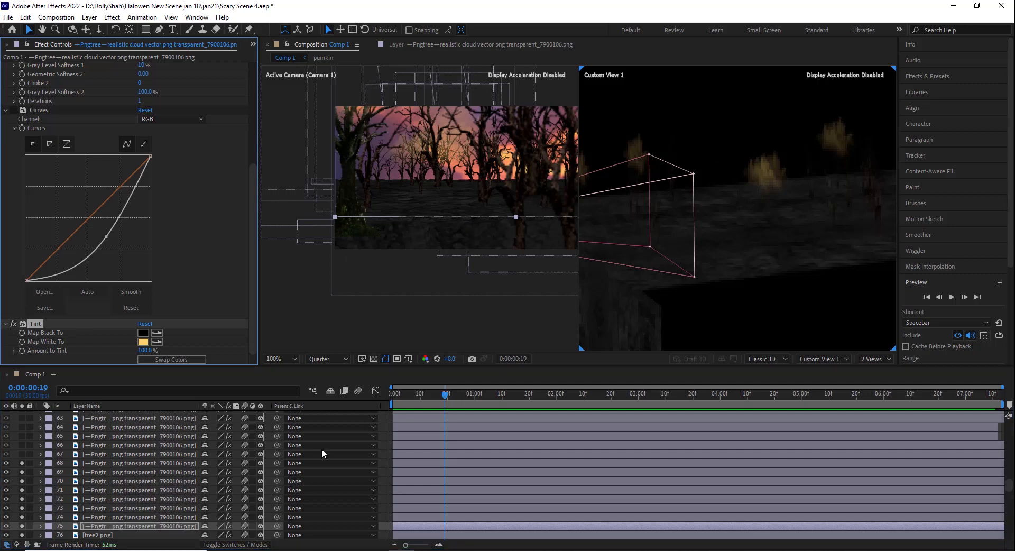
left_click(143, 342)
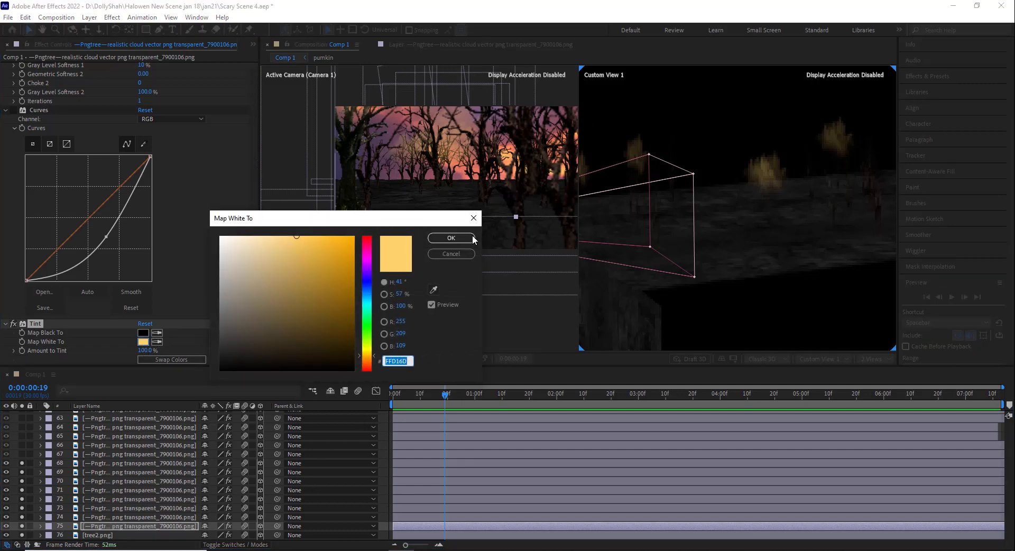
left_click(453, 238)
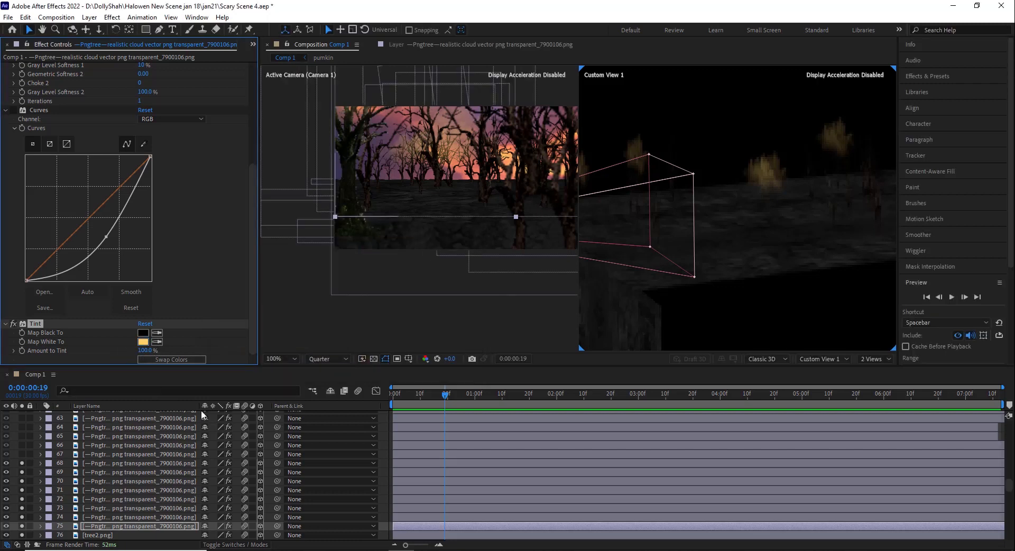
Show the blending mode and track matte columns in the timeline, and solo Pngtree cloud layers 67 and 66
left_click(113, 454)
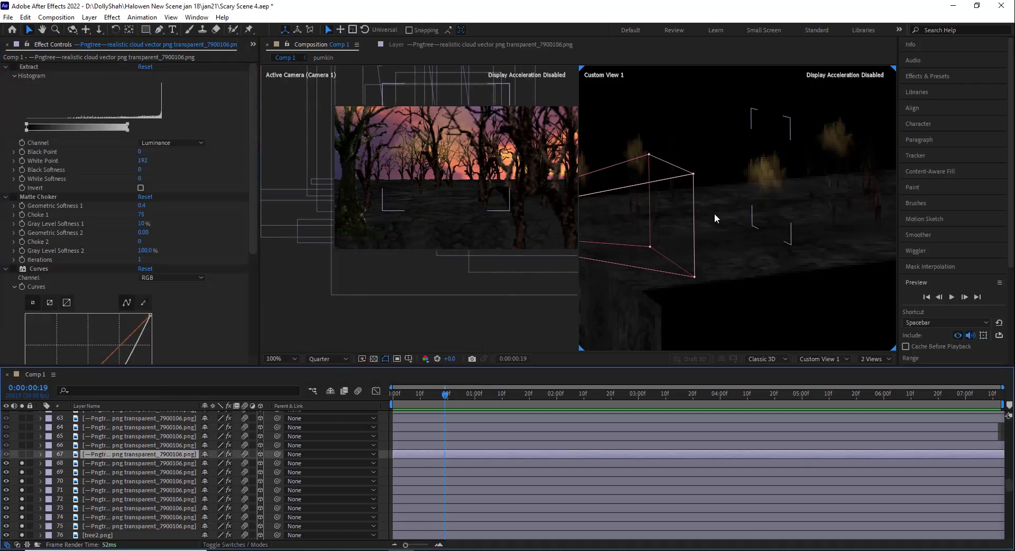
left_click(263, 548)
left_click(262, 548)
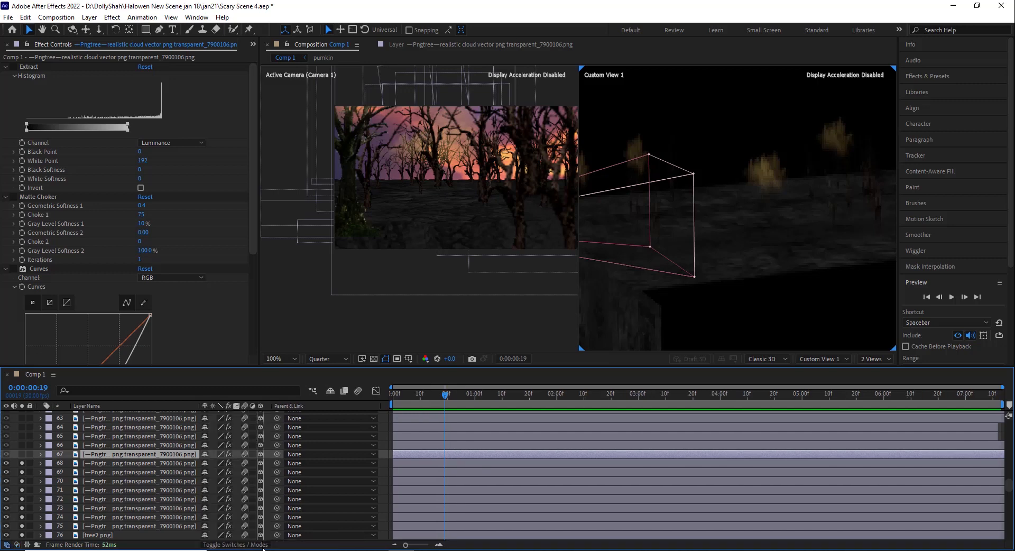
left_click(263, 548)
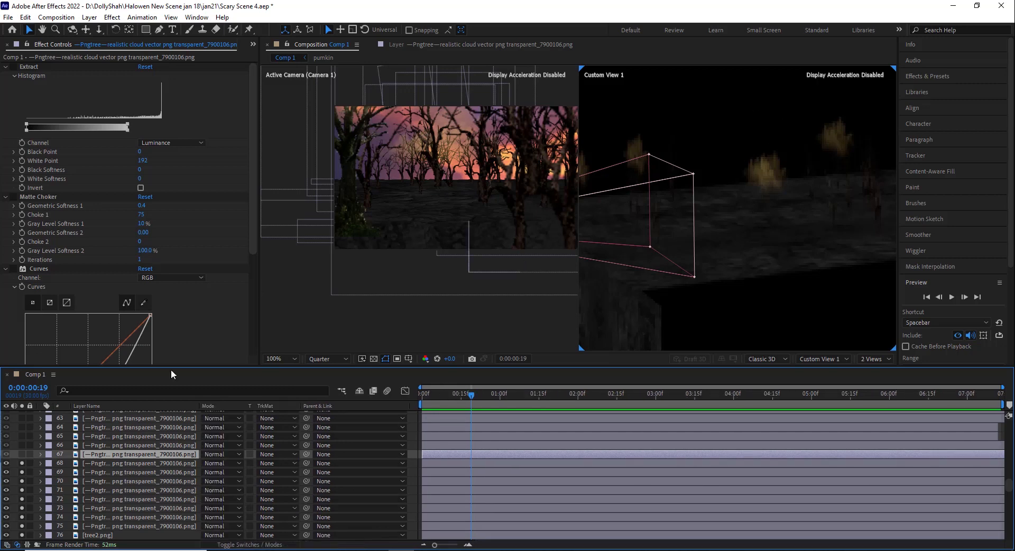
left_click(24, 446)
scroll(779, 174, "down", 2)
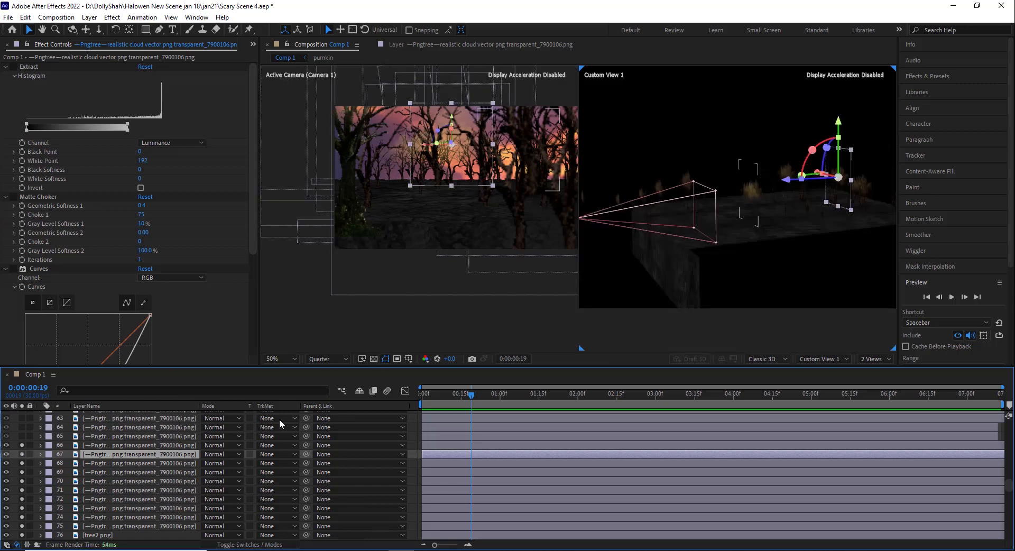
Solo Pngtree cloud layers 65, 64 and 63
left_click(120, 445)
left_click(114, 437)
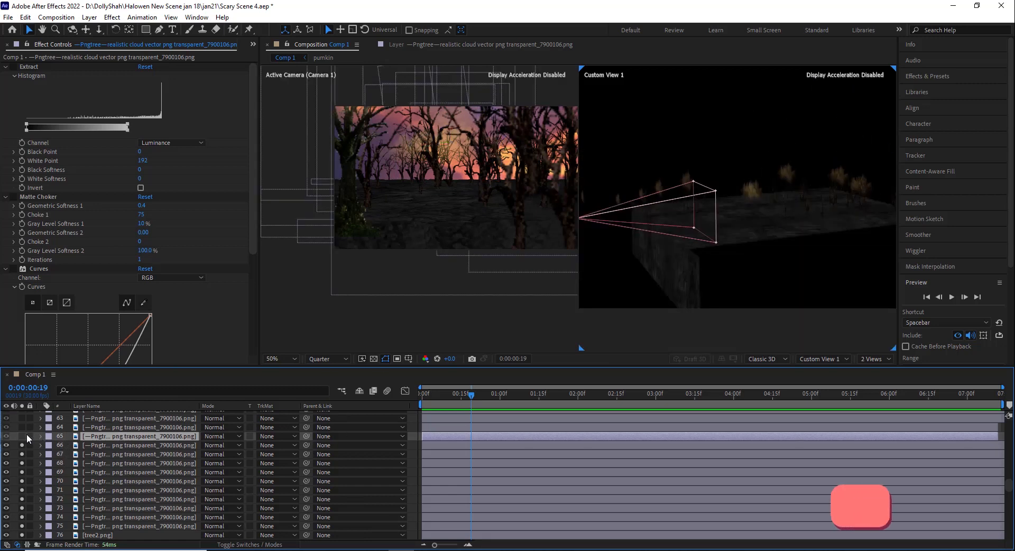
left_click(27, 433)
left_click(22, 434)
left_click(22, 426)
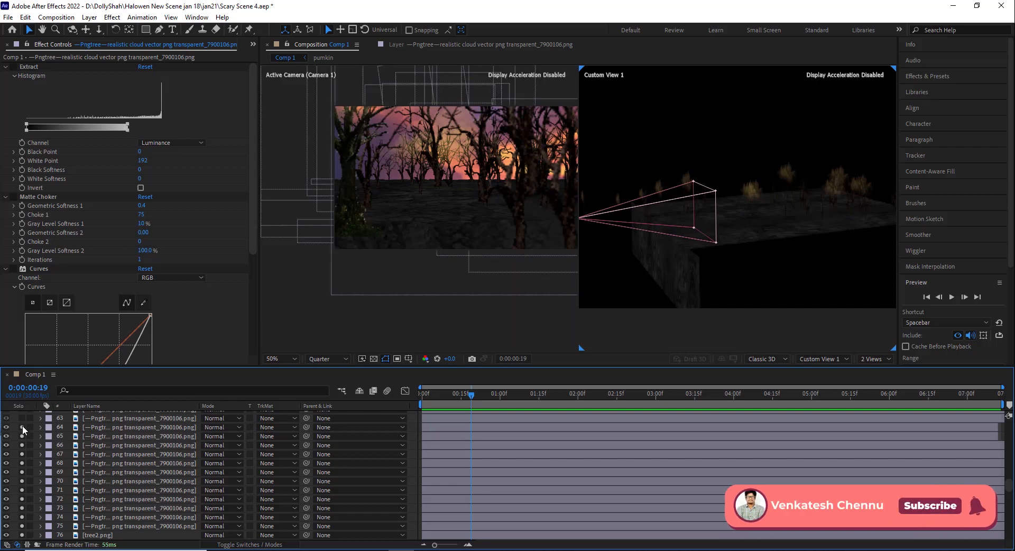
left_click(22, 417)
Solo the remaining Pngtree cloud layers, 62 to 56
scroll(39, 440, "up", 3)
left_click(116, 464)
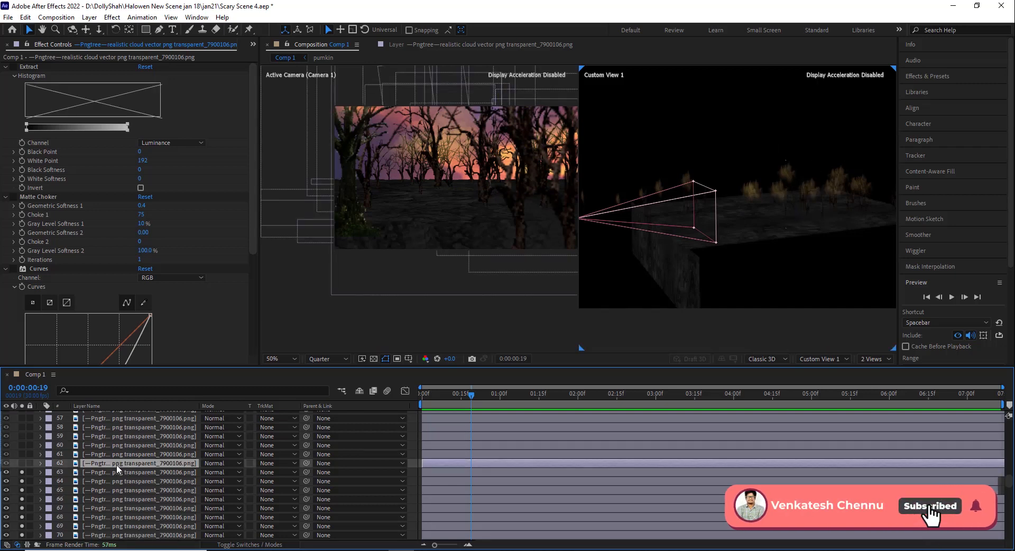
left_click(22, 462)
left_click(22, 454)
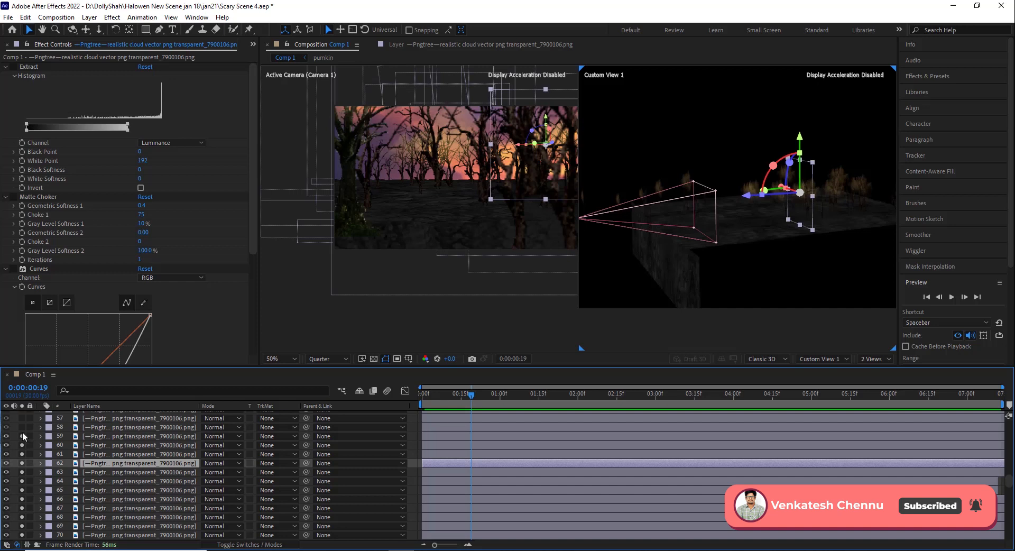
left_click(21, 426)
left_click(21, 418)
scroll(107, 490, "up", 3)
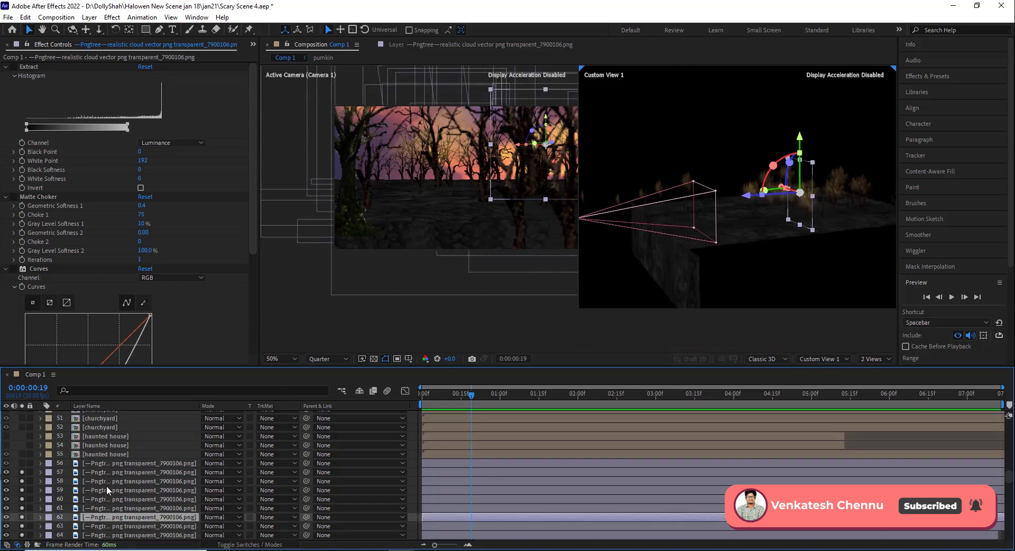
left_click(113, 473)
left_click(33, 463)
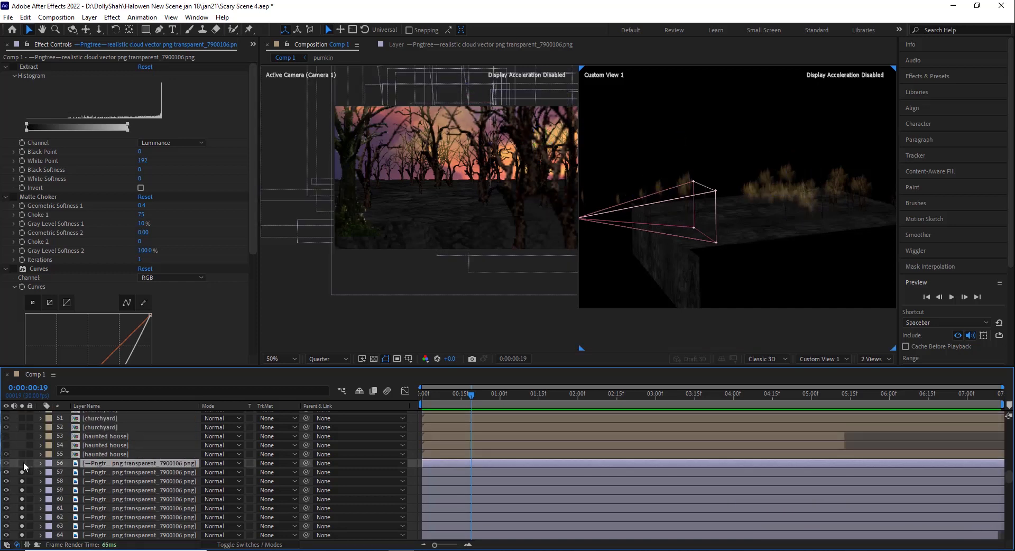
left_click(21, 463)
Select churchyard layer 52 and solo it
scroll(105, 462, "up", 1)
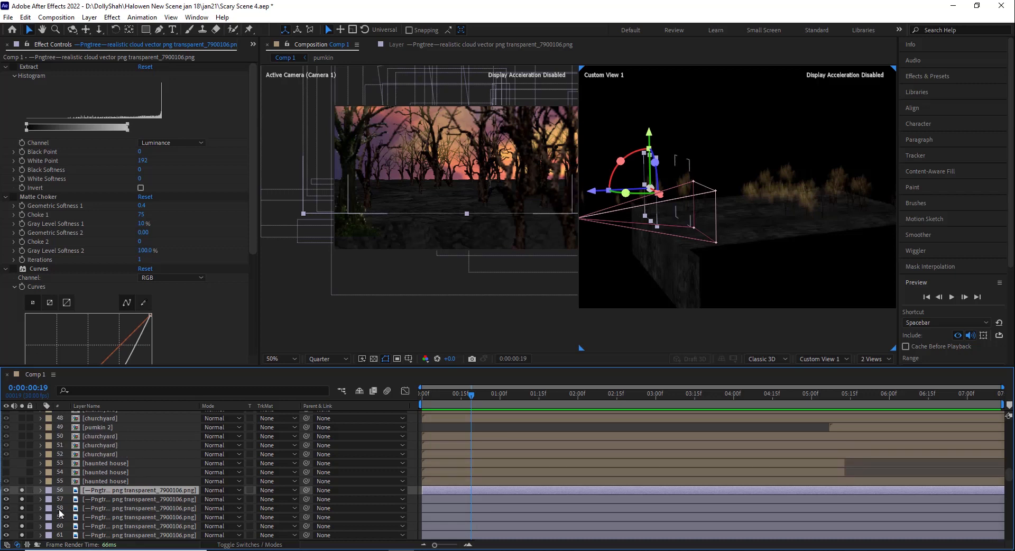
left_click(88, 453)
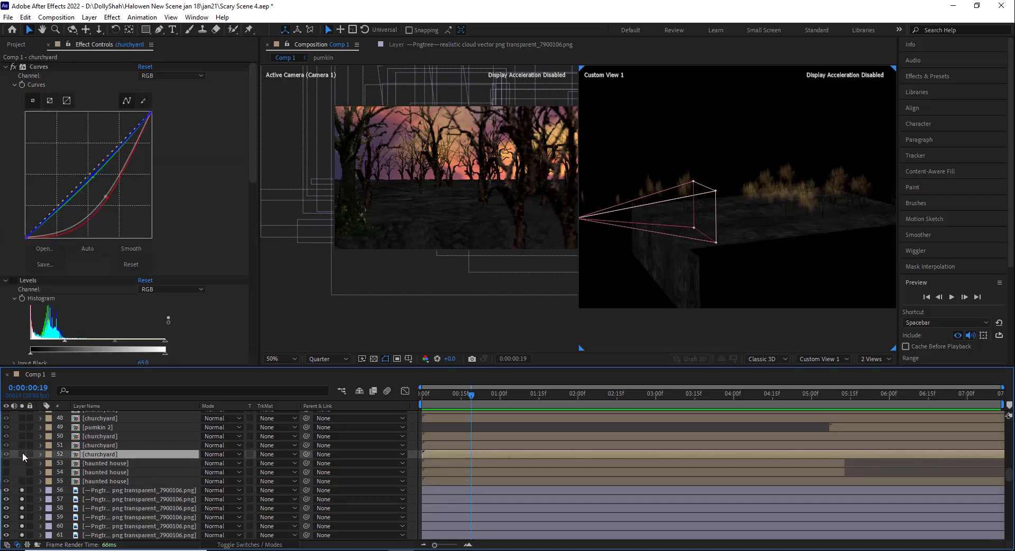
left_click(23, 453)
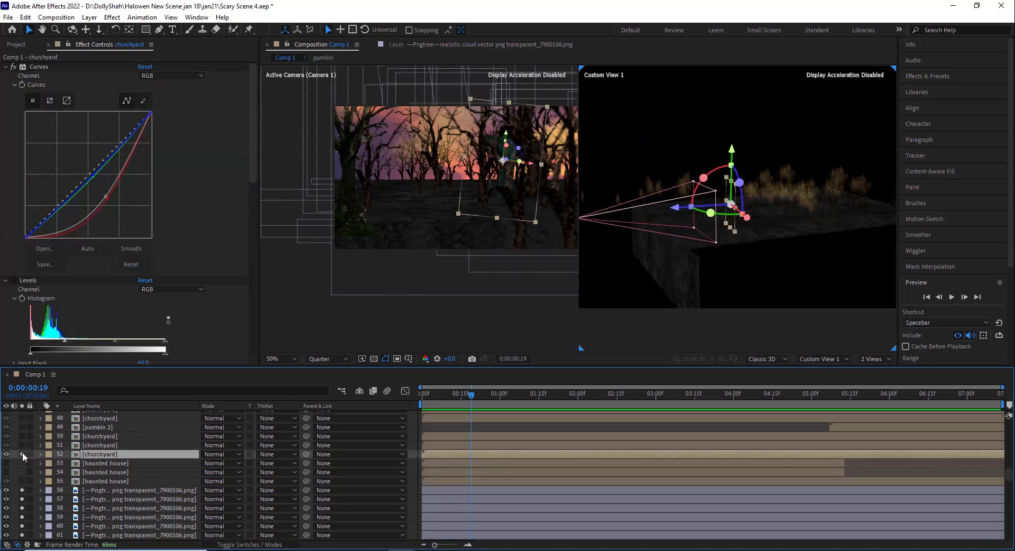
Open the churchyard precomposition, return to its first frame and select the stone cross image layer to view its masks
double_click(111, 455)
left_click_drag(454, 398, 409, 404)
left_click(117, 415)
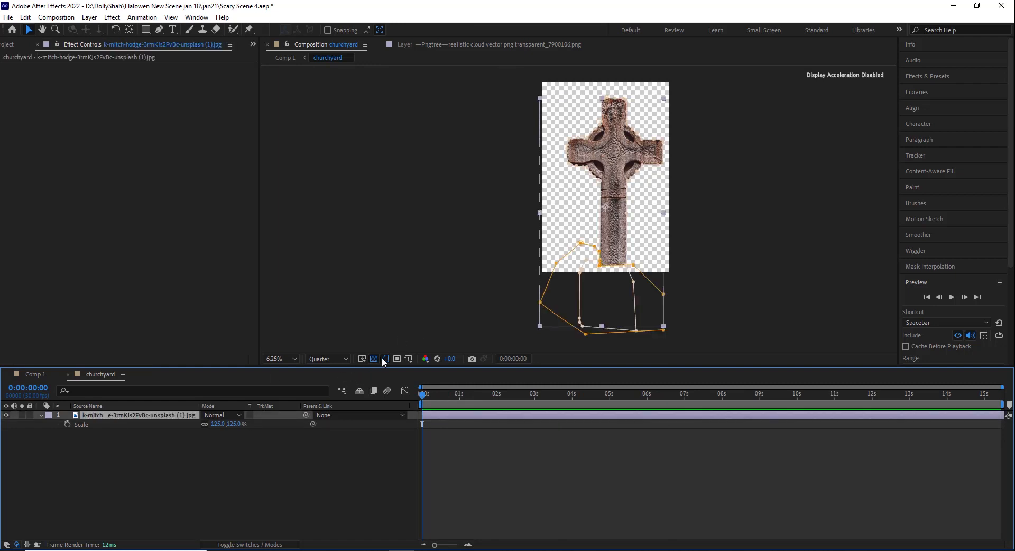
Expand the stone cross layer's masks and select Mask 1 and Mask 2 alternately to examine their outlines
left_click(42, 415)
left_click(42, 415)
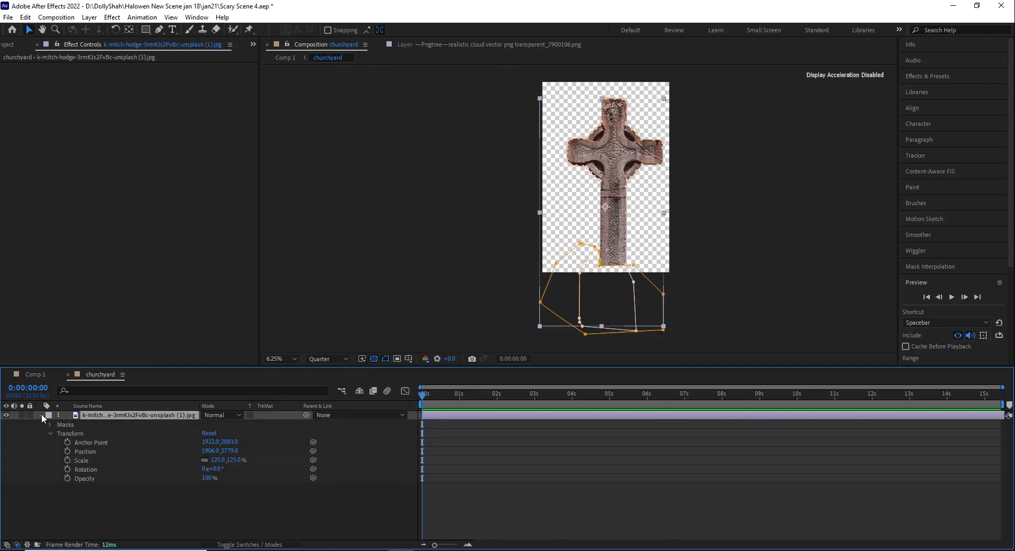
left_click(48, 431)
left_click(48, 425)
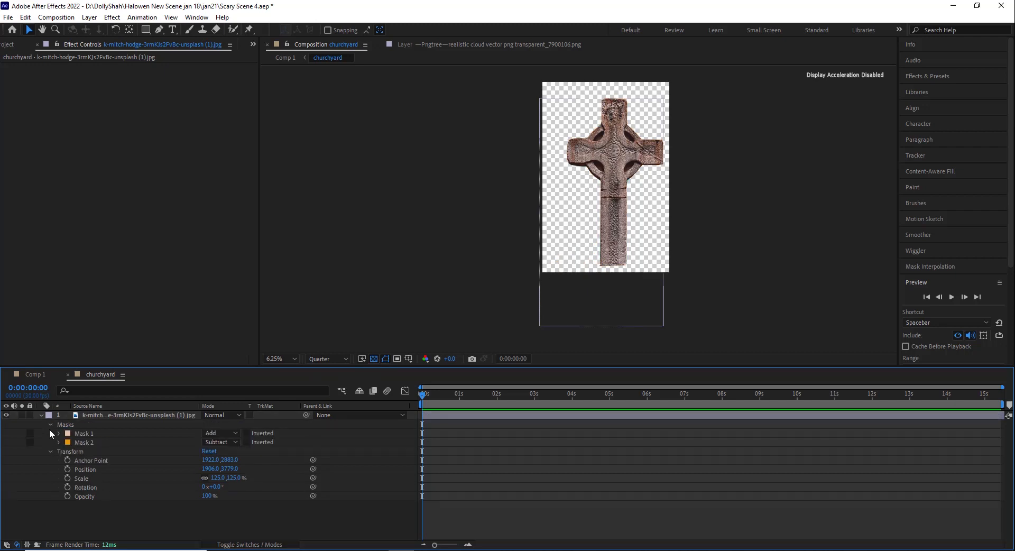
left_click(72, 433)
left_click(80, 443)
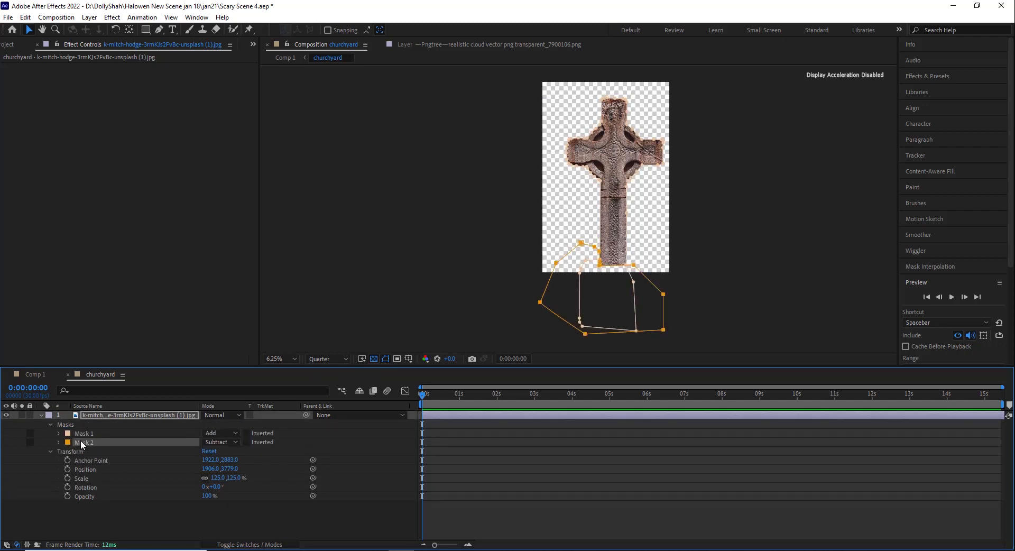
left_click(82, 434)
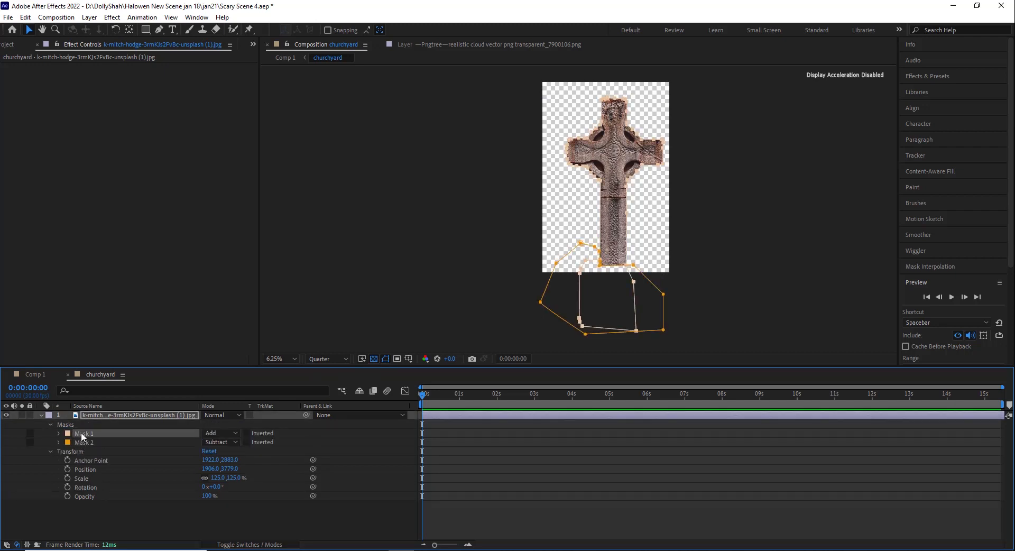
left_click(84, 443)
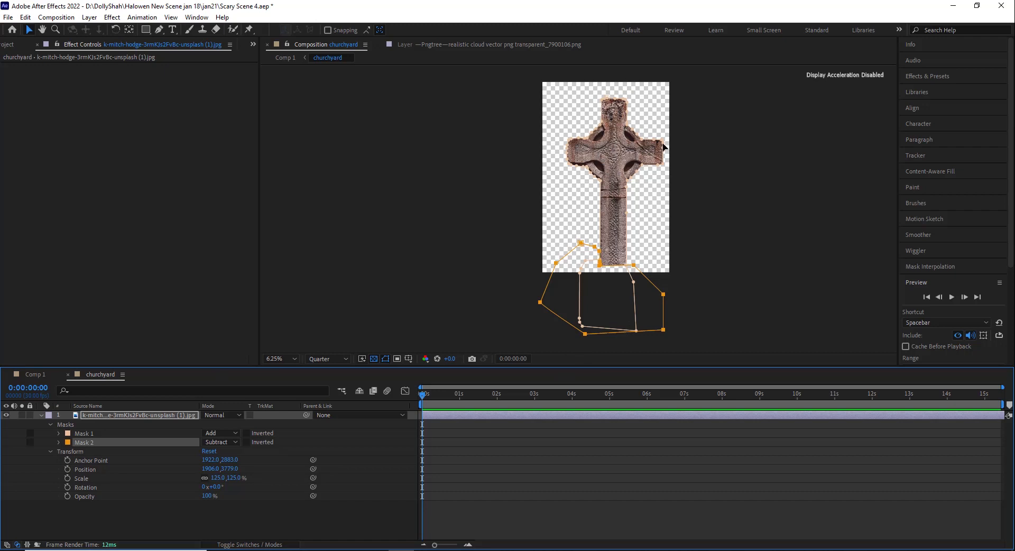
left_click(83, 434)
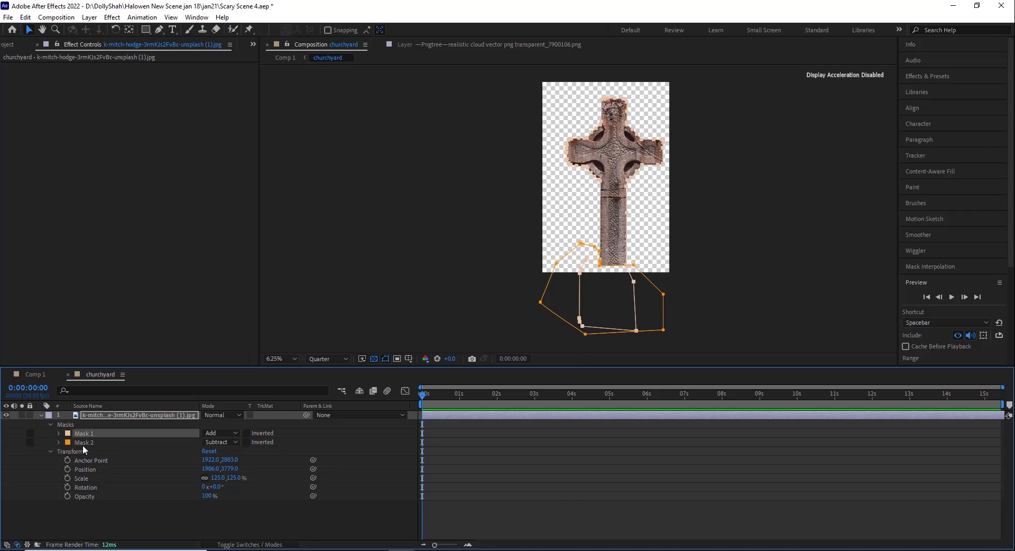
left_click(83, 445)
Return to Comp 1, show the layer switches and review churchyard layer 52's Exposure, Matte Choker and Curves 2 effects
left_click(38, 375)
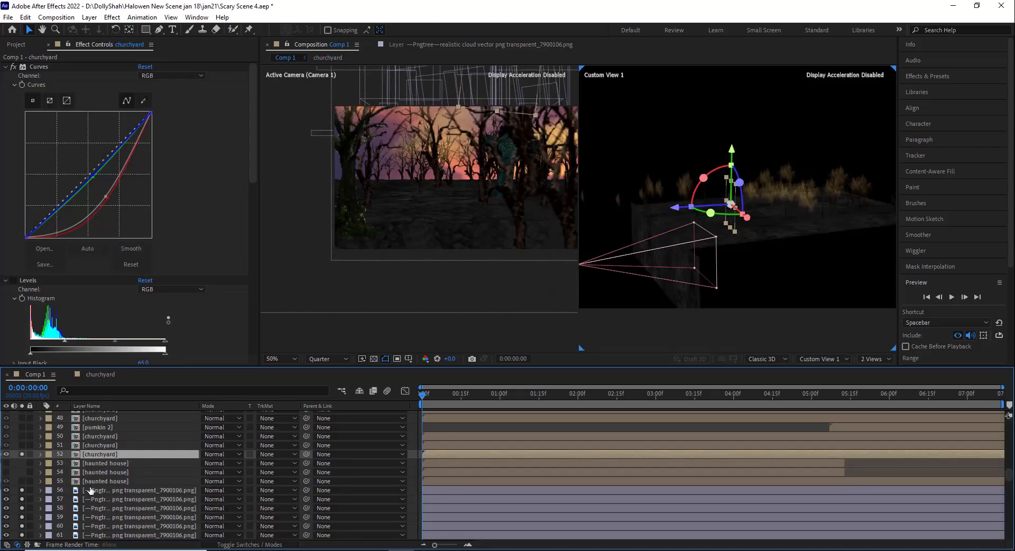
left_click(248, 544)
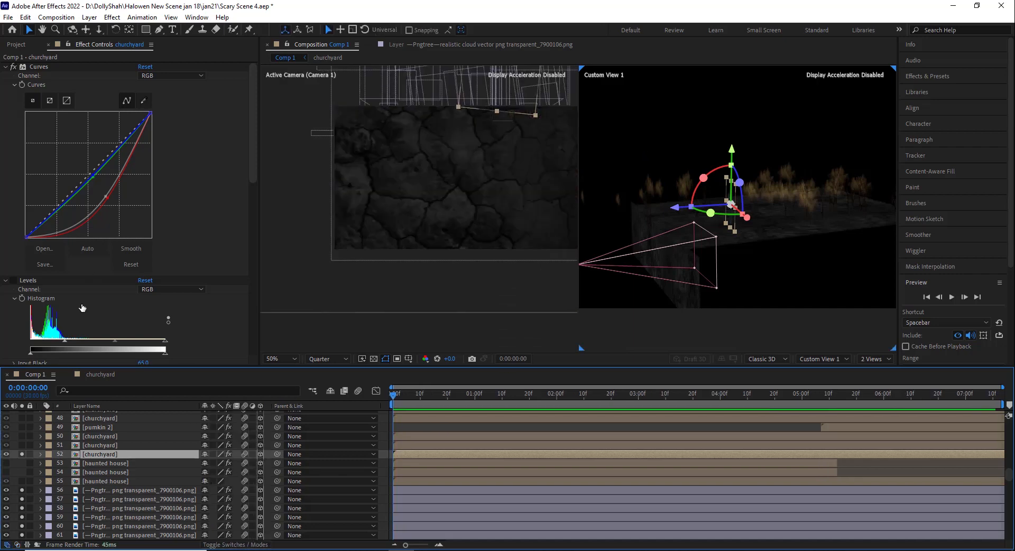
scroll(96, 233, "down", 3)
scroll(96, 233, "down", 4)
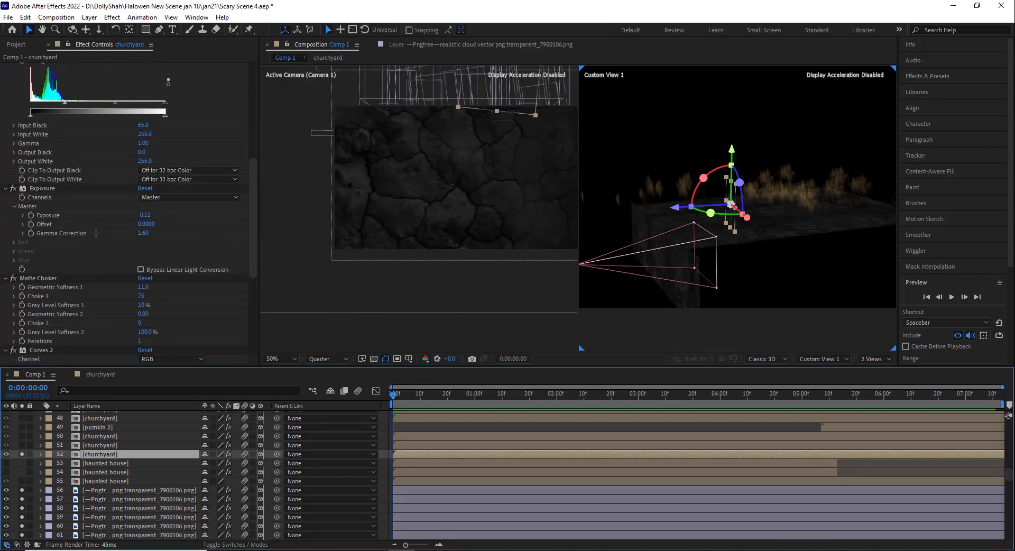
left_click(50, 189)
scroll(56, 303, "down", 1)
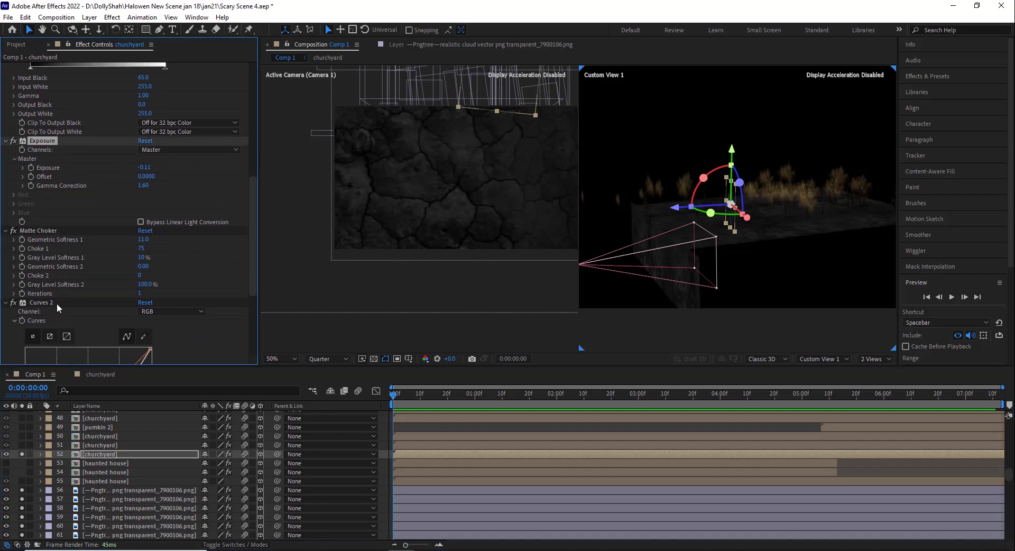
left_click(80, 299)
scroll(80, 298, "down", 3)
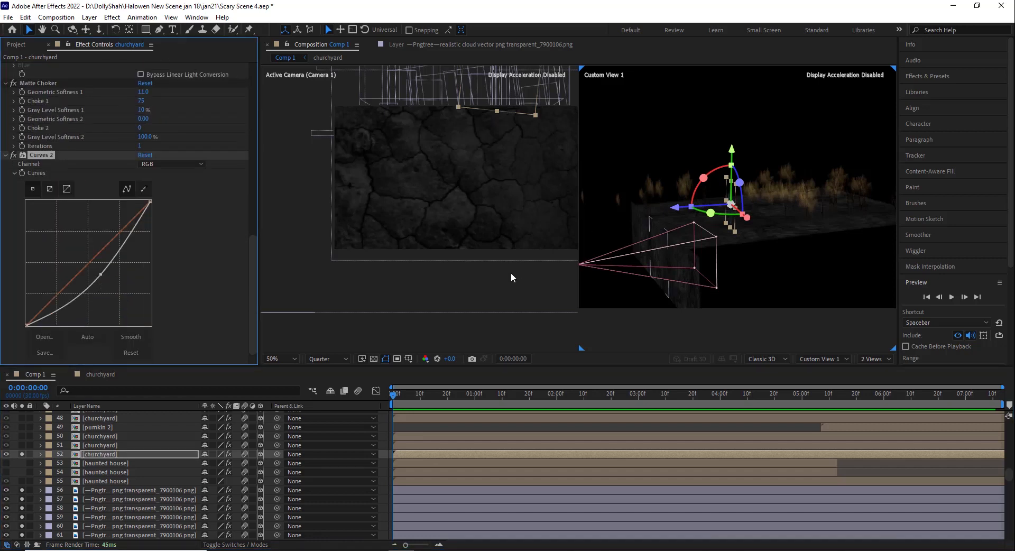
Turn on the transparency grid and recheck the effect stack of churchyard layer 52, selecting its Exposure effect
left_click(375, 359)
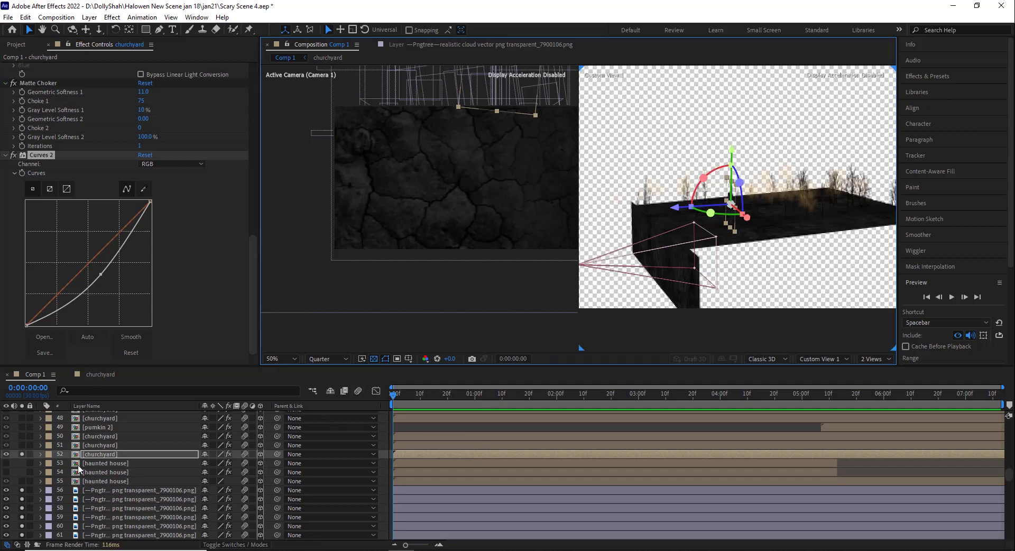
scroll(99, 249, "up", 4)
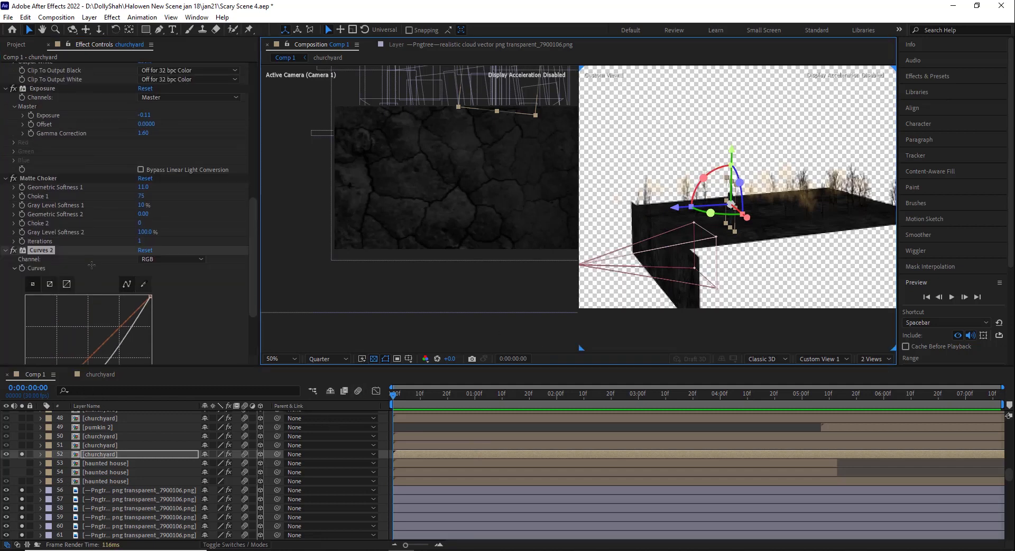
scroll(99, 249, "down", 4)
scroll(99, 248, "up", 5)
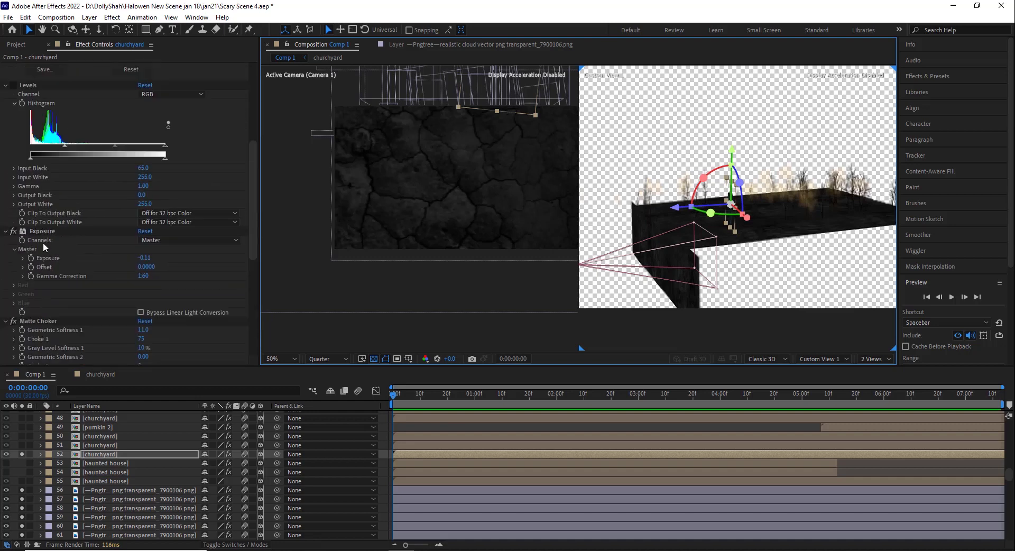
left_click(39, 234)
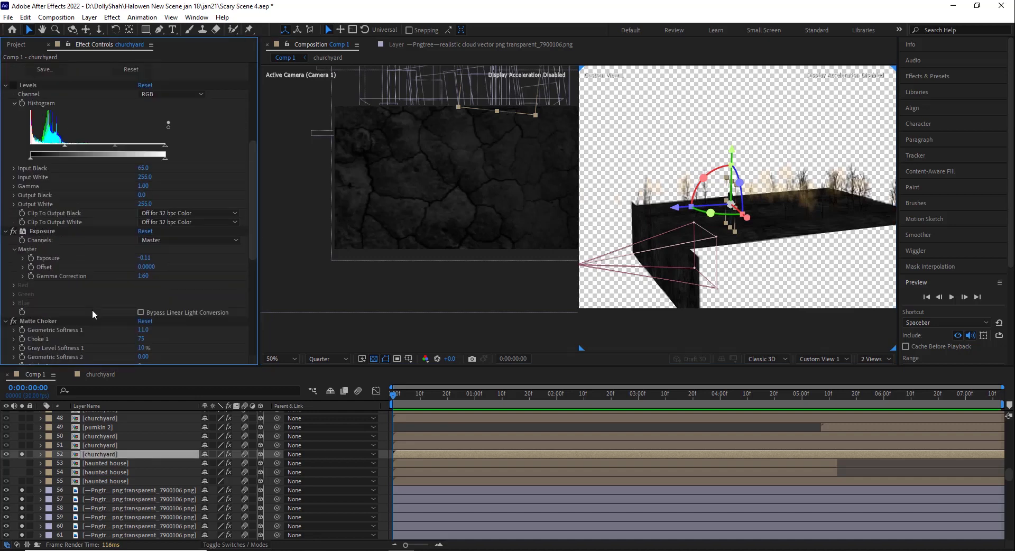
Select churchyard layer 51, then solo it together with churchyard layer 50 and pumkin 2 layer 49
left_click(54, 445)
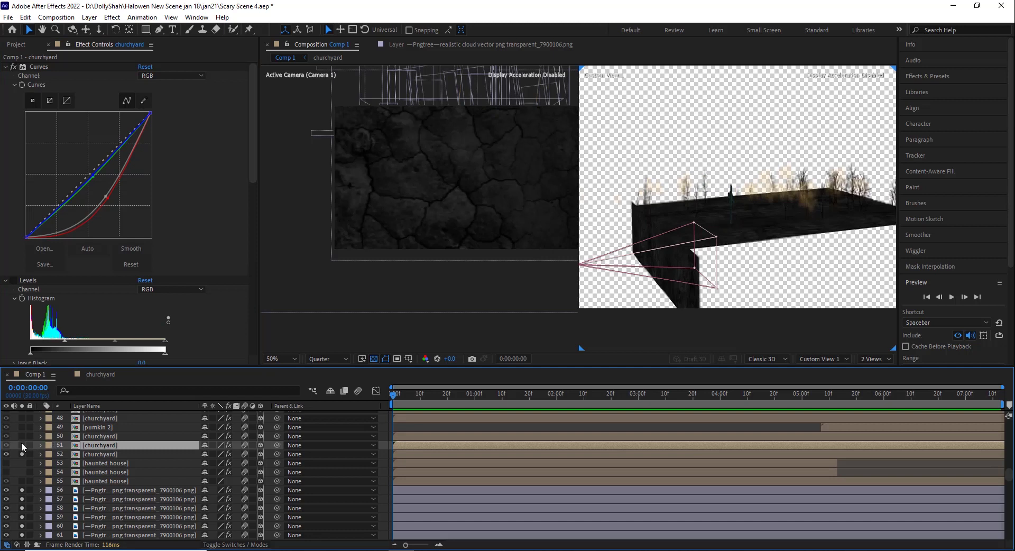
left_click_drag(21, 443, 23, 439)
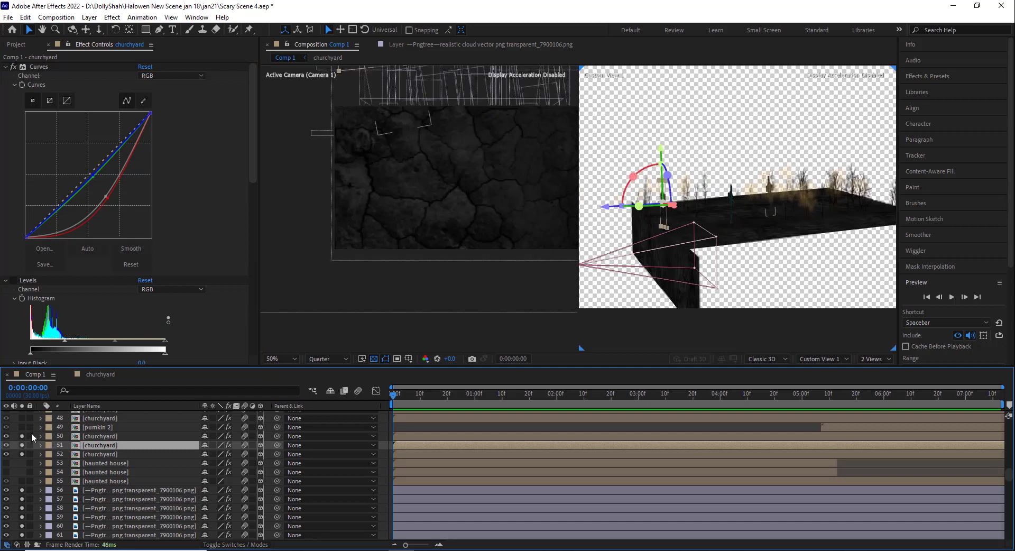
left_click(21, 427)
Solo churchyard layers 48, 47 and 45 to 40, plus pumkin layer 39
scroll(119, 445, "up", 3)
left_click(100, 499)
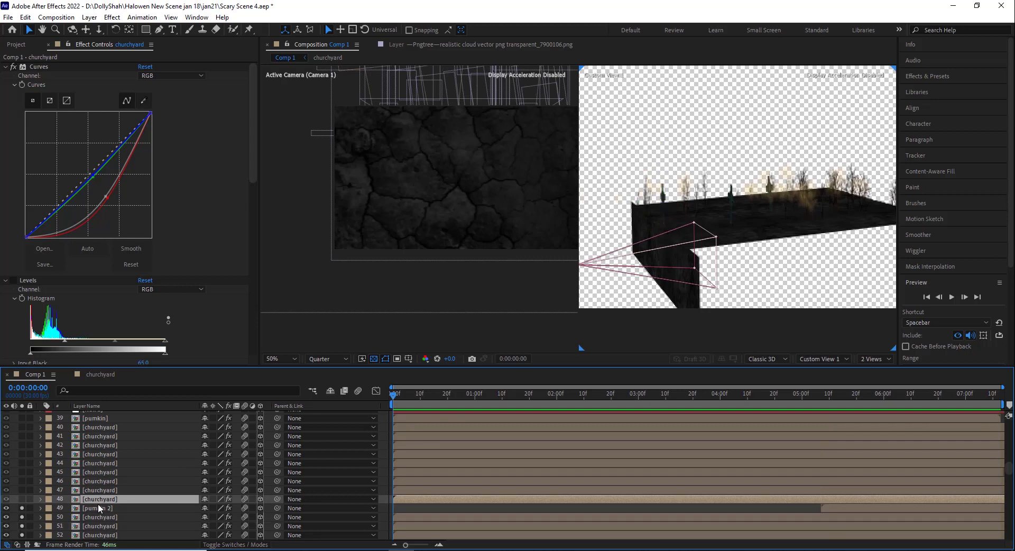
left_click(22, 490)
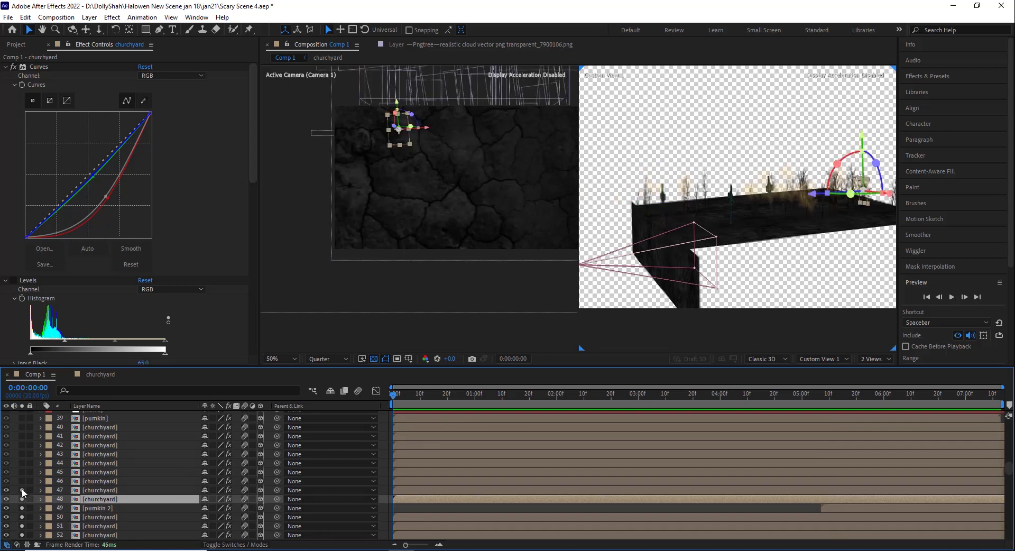
left_click(22, 471)
left_click(24, 464)
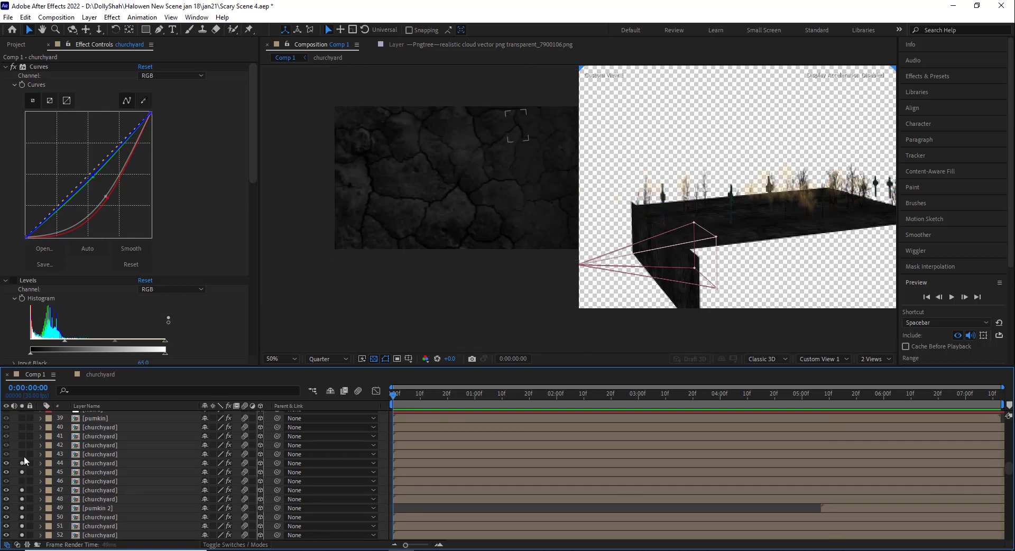
left_click_drag(21, 446, 23, 420)
Look through the upper part of the layer stack for another churchyard layer and select layer 18
scroll(31, 439, "up", 2)
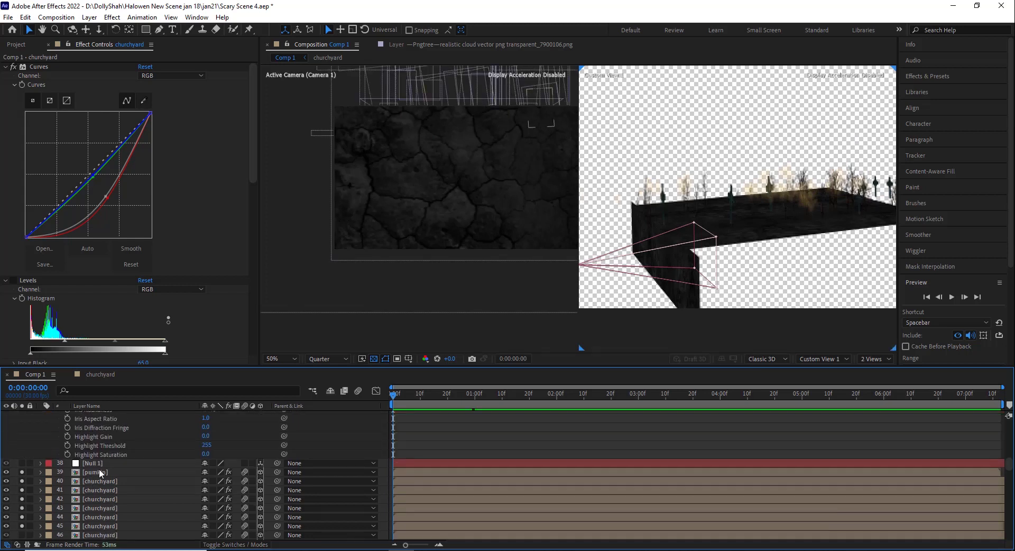
scroll(103, 465, "up", 8)
scroll(103, 468, "down", 2)
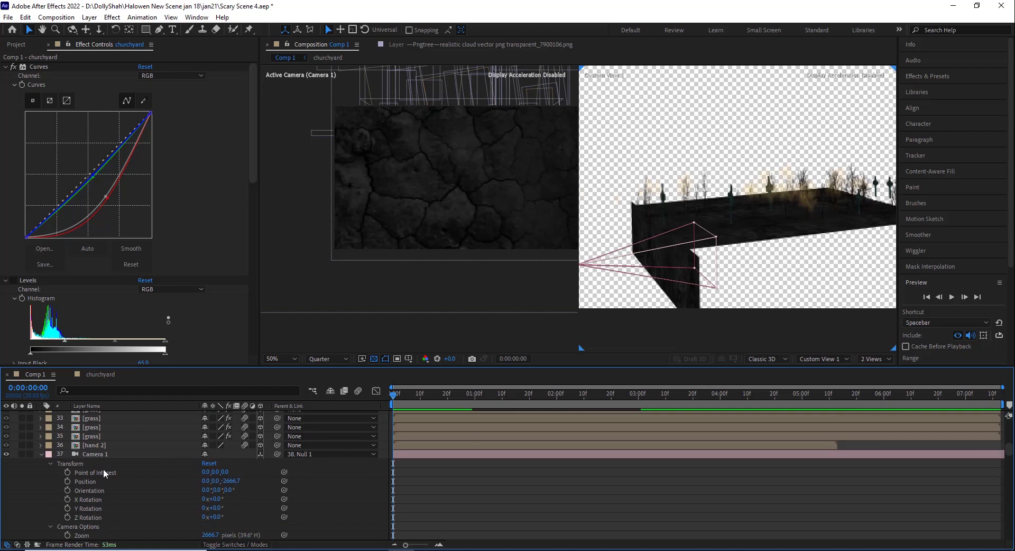
scroll(100, 459, "up", 8)
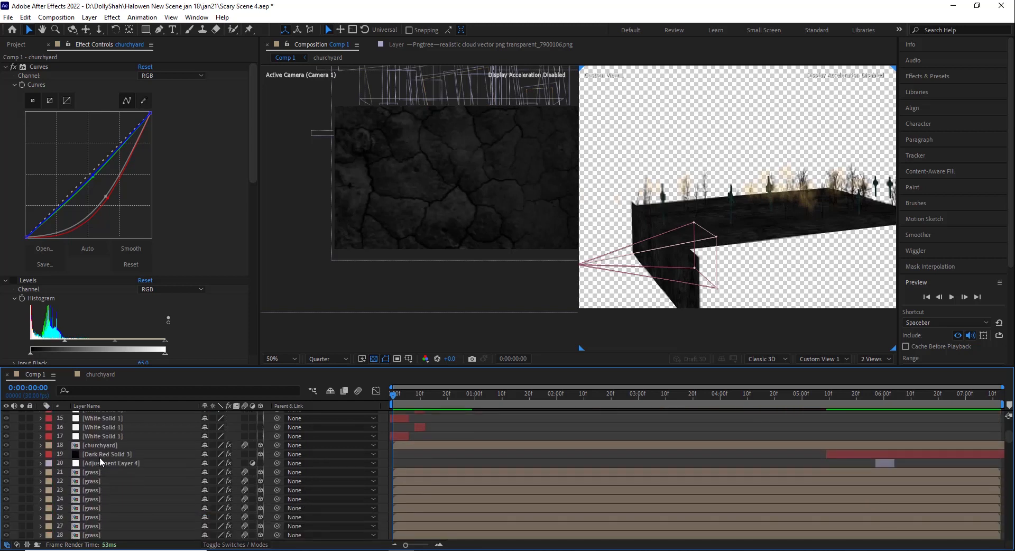
left_click(87, 447)
Open the pumkin precomposition from layer 39 and view the pumpkin with its hat at the first frame
scroll(88, 483, "down", 12)
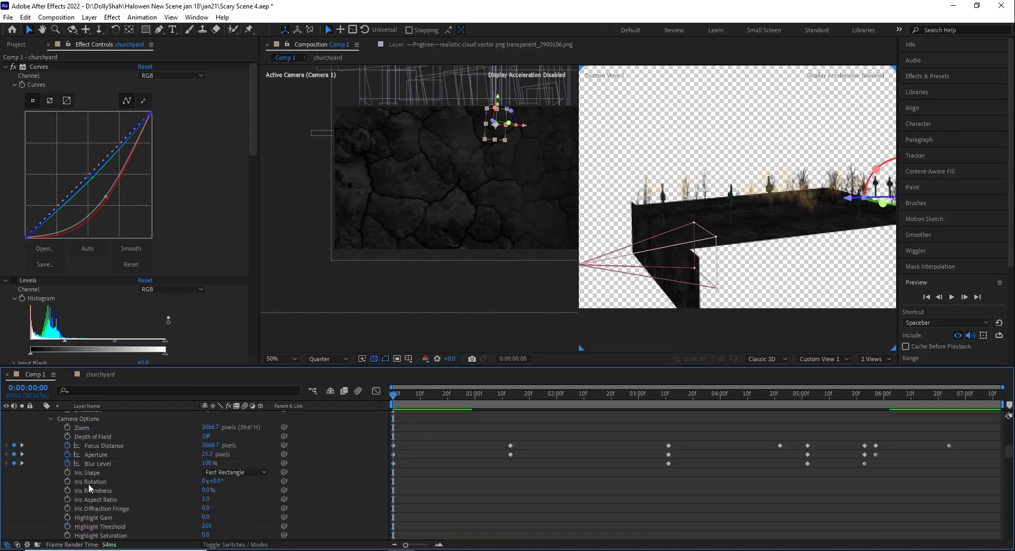
left_click(95, 451)
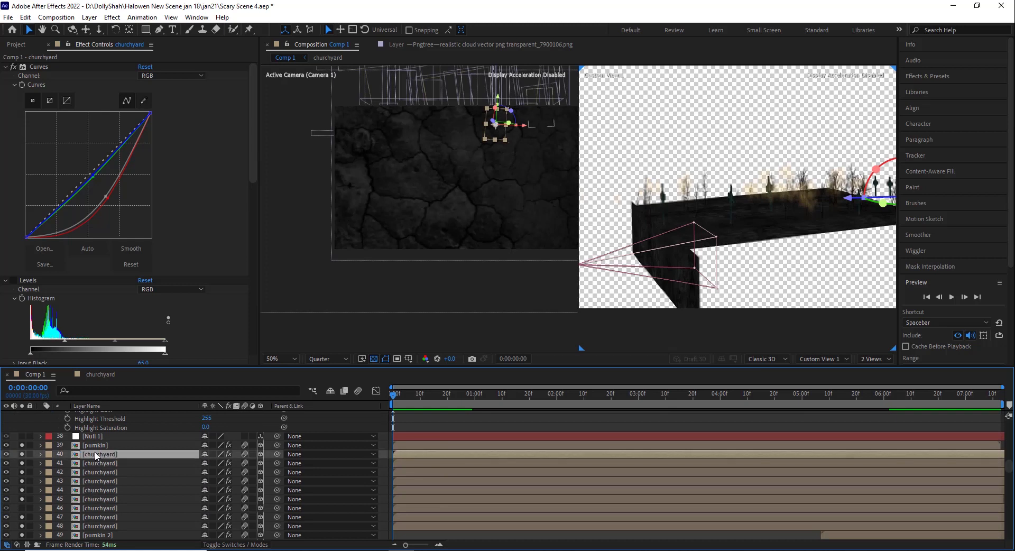
double_click(93, 444)
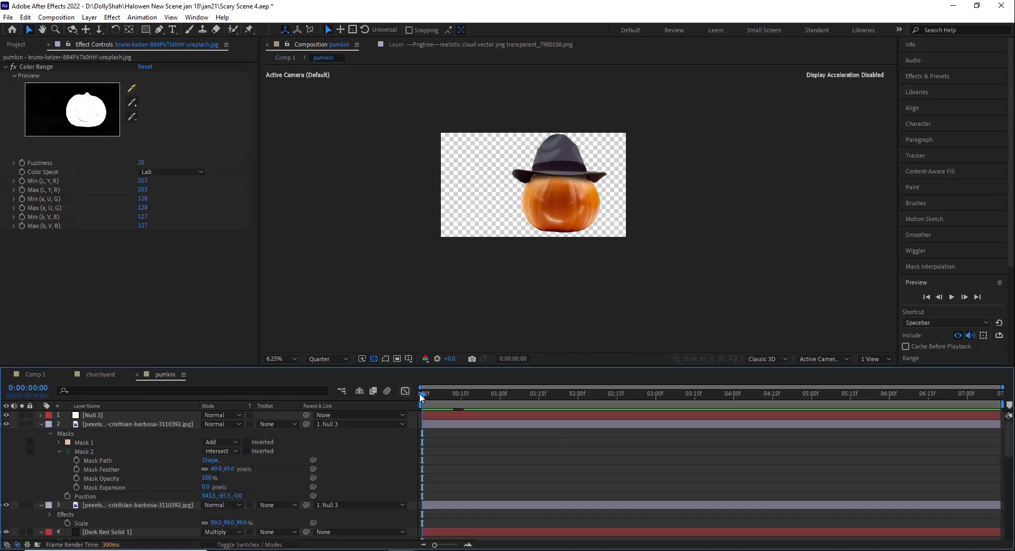
left_click_drag(422, 397, 355, 396)
mouse_move(424, 395)
left_mouse_down()
mouse_move(628, 393)
mouse_move(422, 394)
left_mouse_up()
scroll(594, 204, "up", 1)
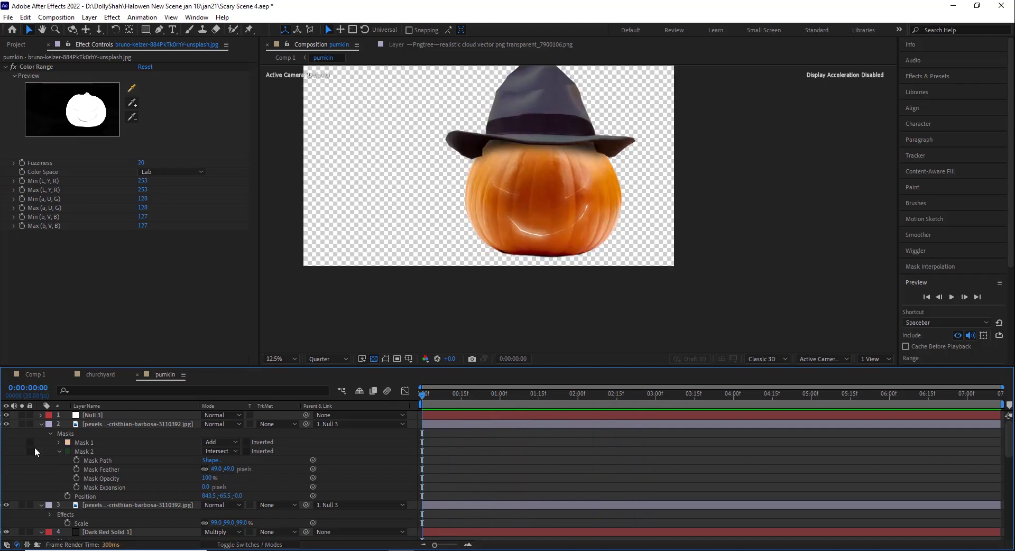
Collapse hat image layer 2, toggle its visibility to check its part of the hat, and hide both hat layers
left_click(41, 424)
left_click(103, 424)
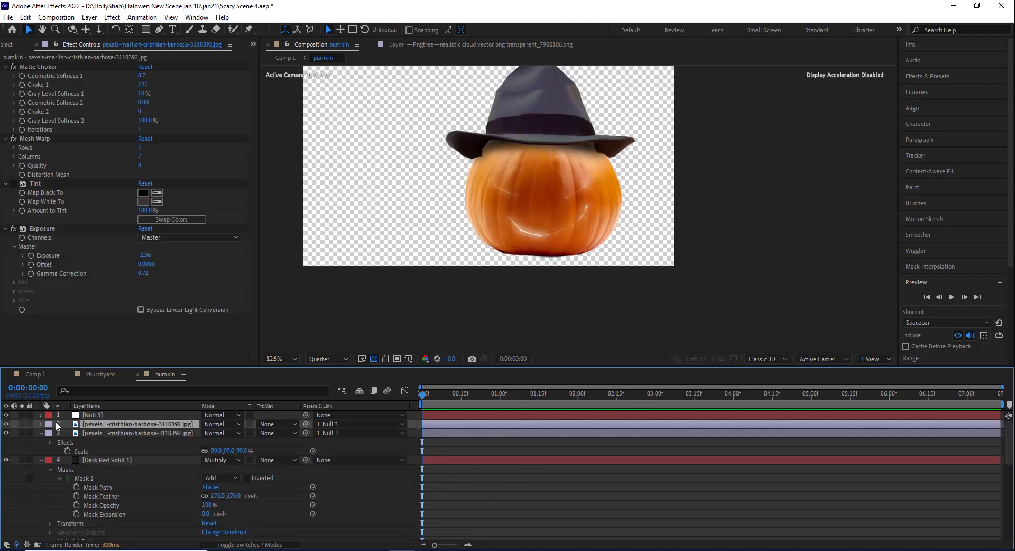
left_click(7, 427)
left_click(7, 426)
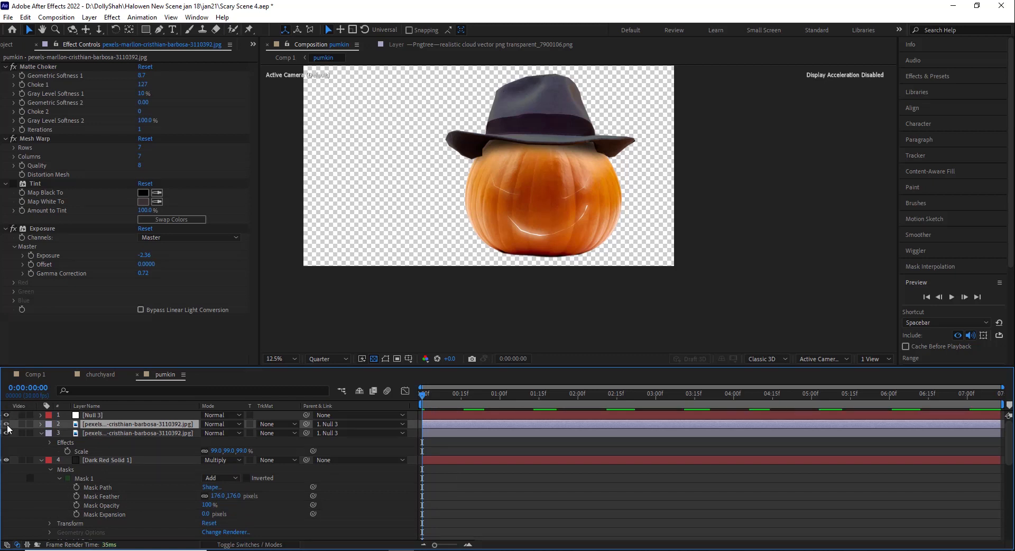
left_click(7, 433)
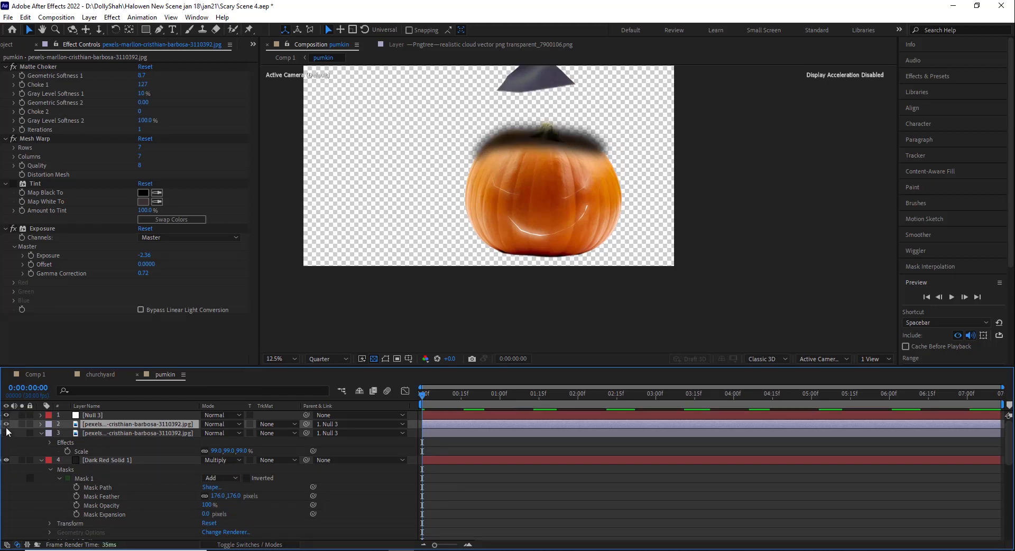
left_click(7, 424)
Inspect hat layer 3 in its own layer view, then return to the pumkin composition and display the mask paths
double_click(100, 433)
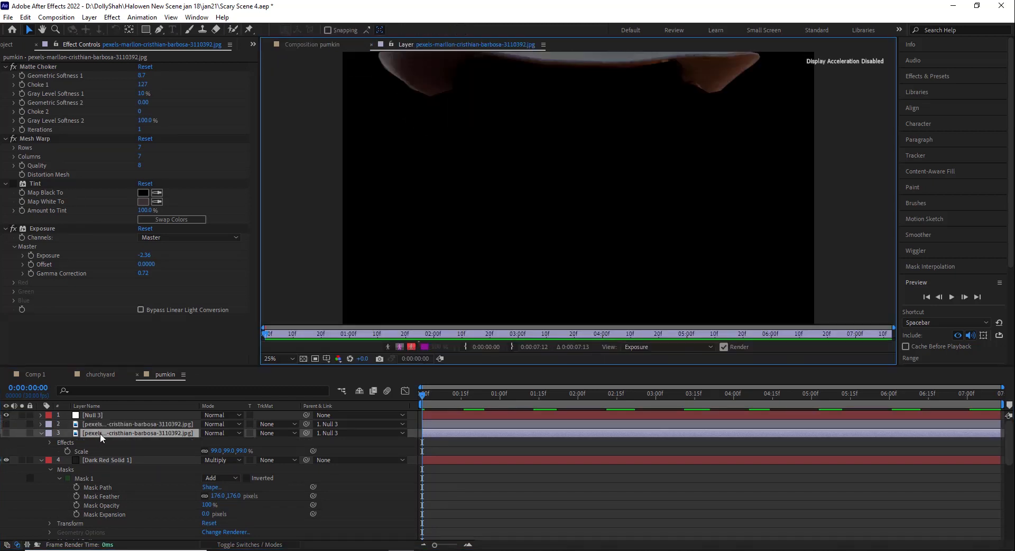
scroll(449, 133, "down", 2)
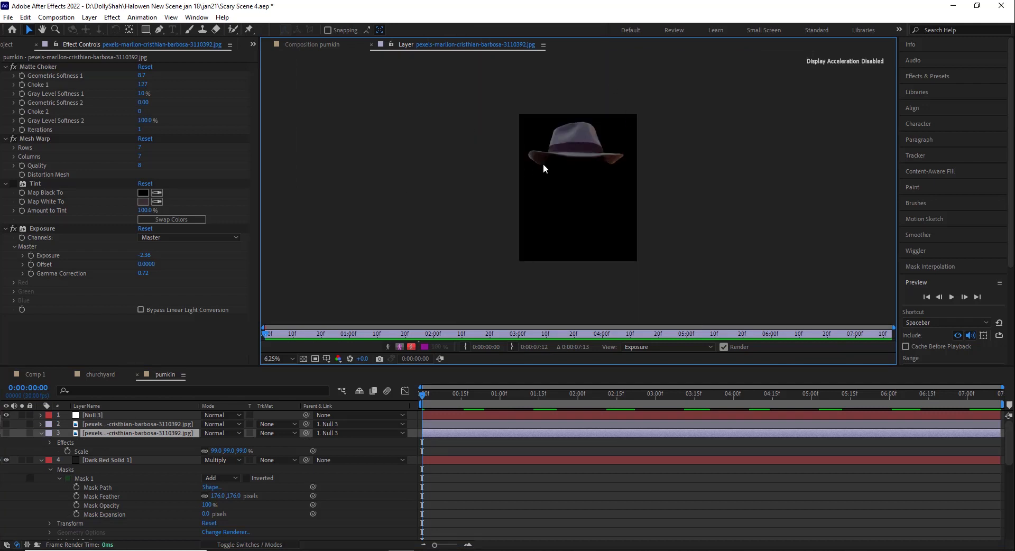
scroll(564, 155, "up", 1)
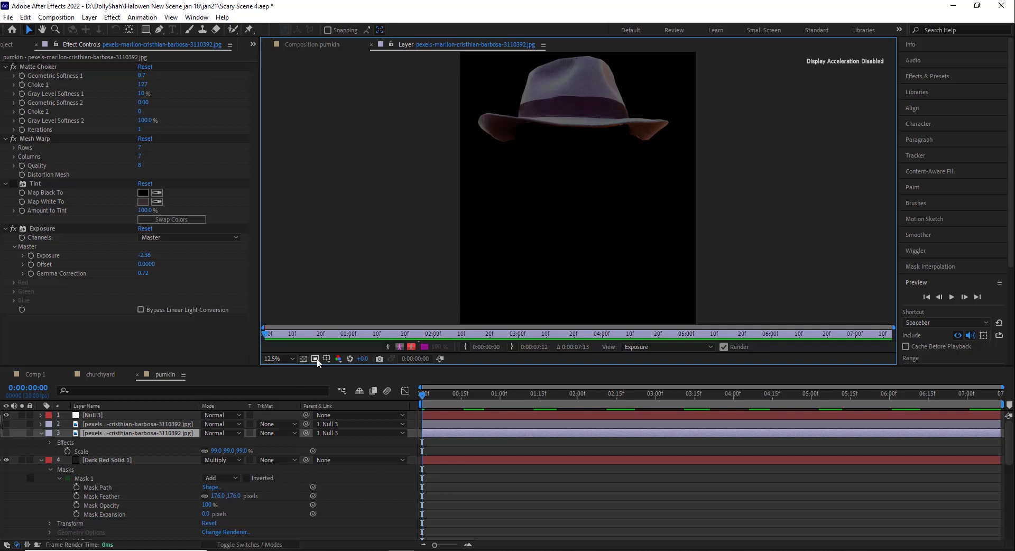
left_click(328, 44)
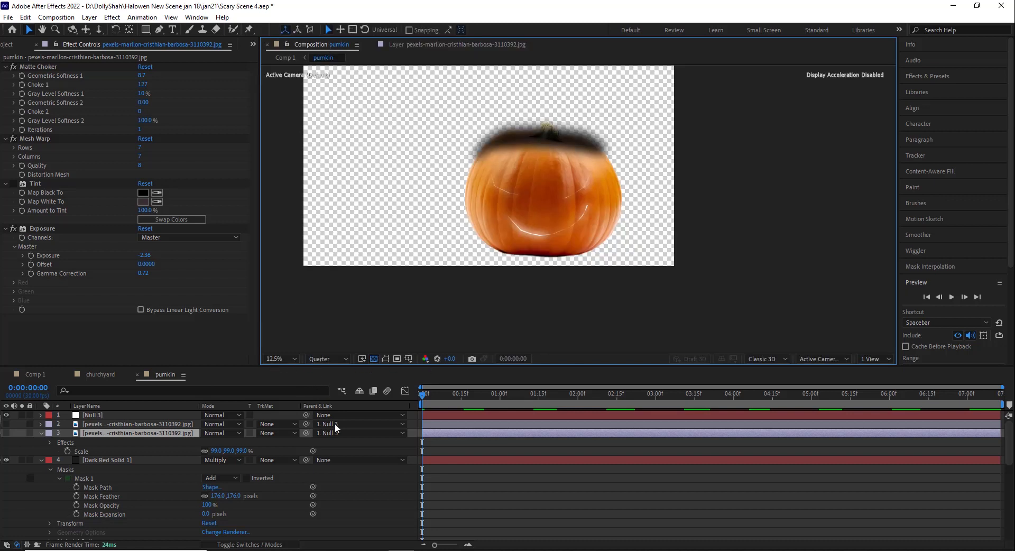
left_click(386, 359)
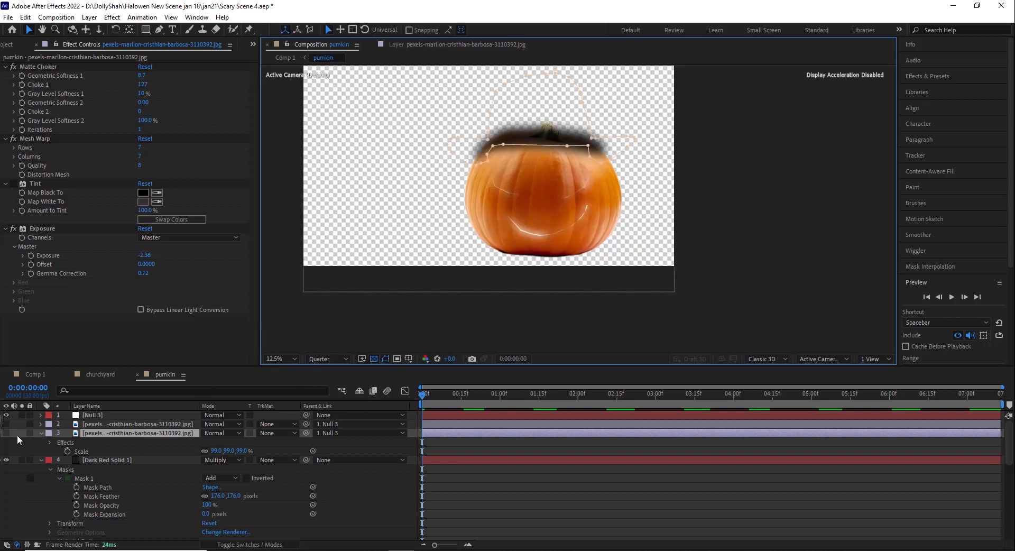
Make hat image layers 2 and 3 visible again and select layer 2
left_click(8, 424)
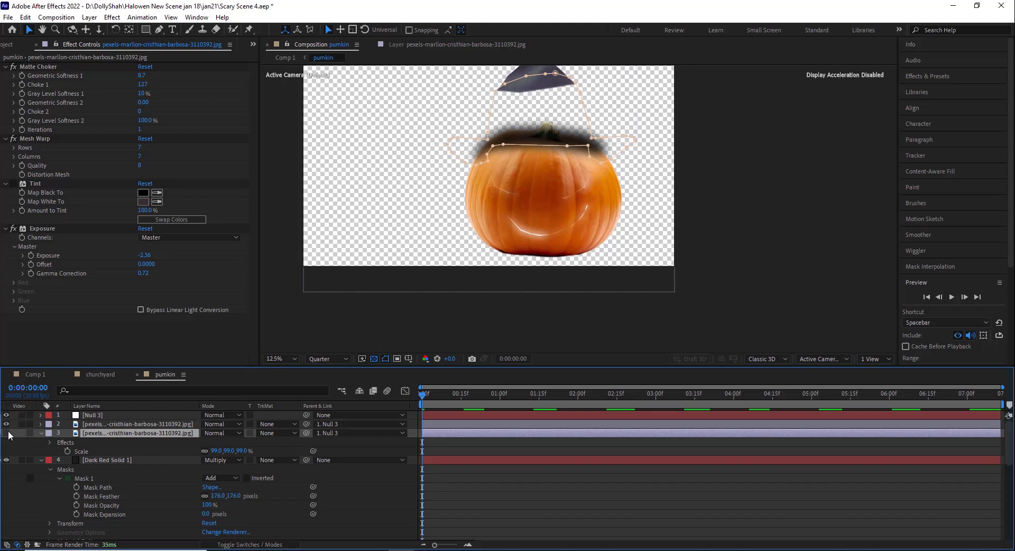
left_click(8, 433)
left_click(108, 424)
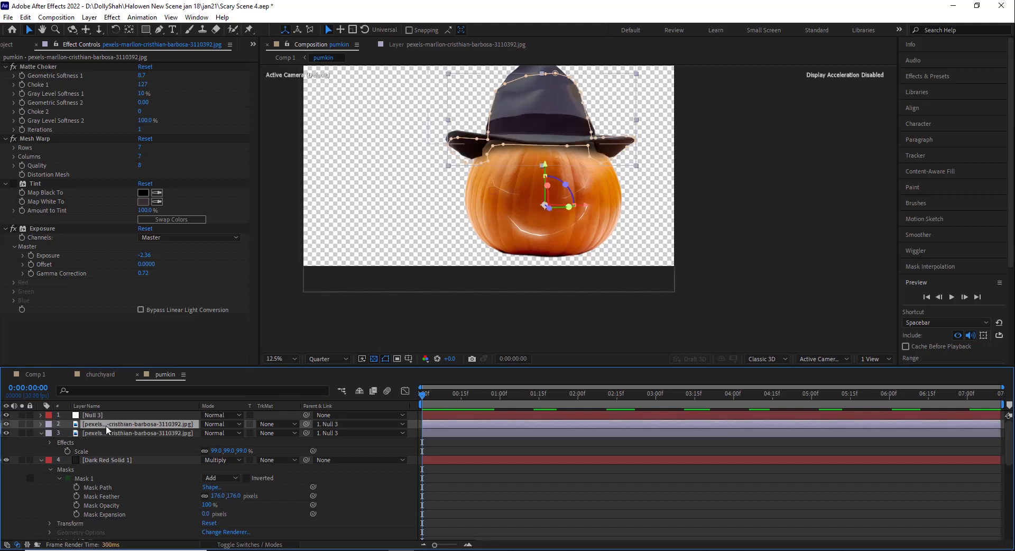
Solo hat layer 2 to view its part of the hat, reveal its Position property, and end the solo
left_click(21, 424)
scroll(543, 125, "down", 2)
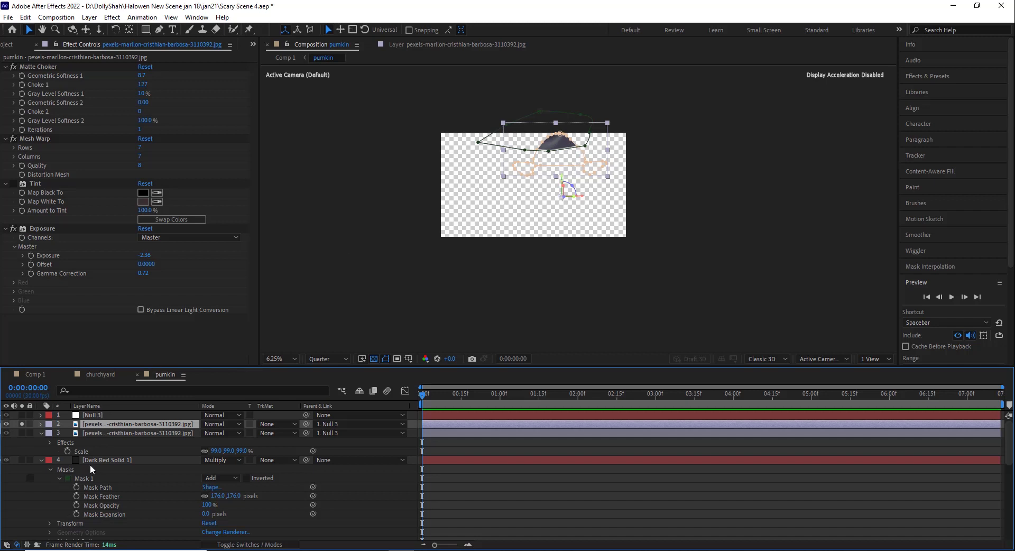
key("p")
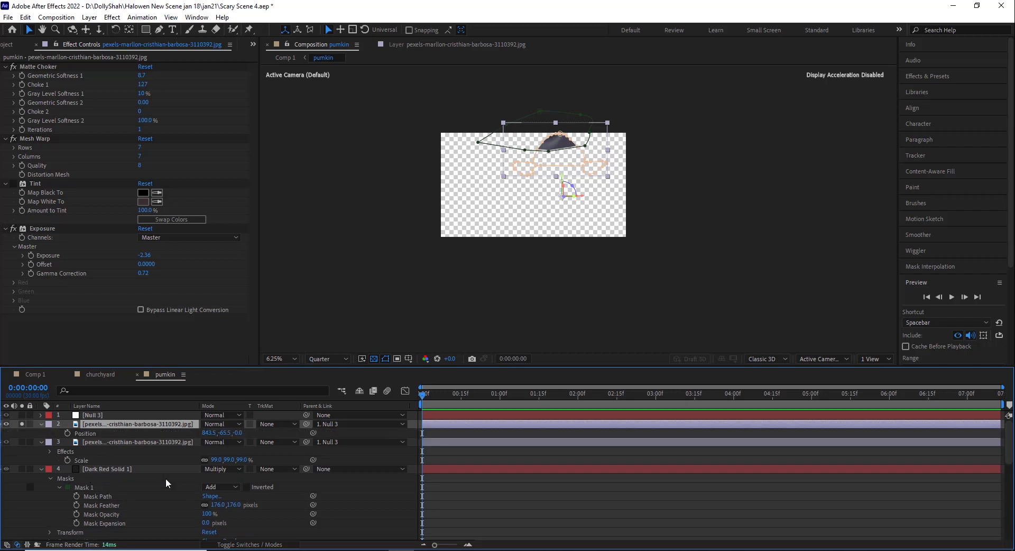
left_click(21, 424)
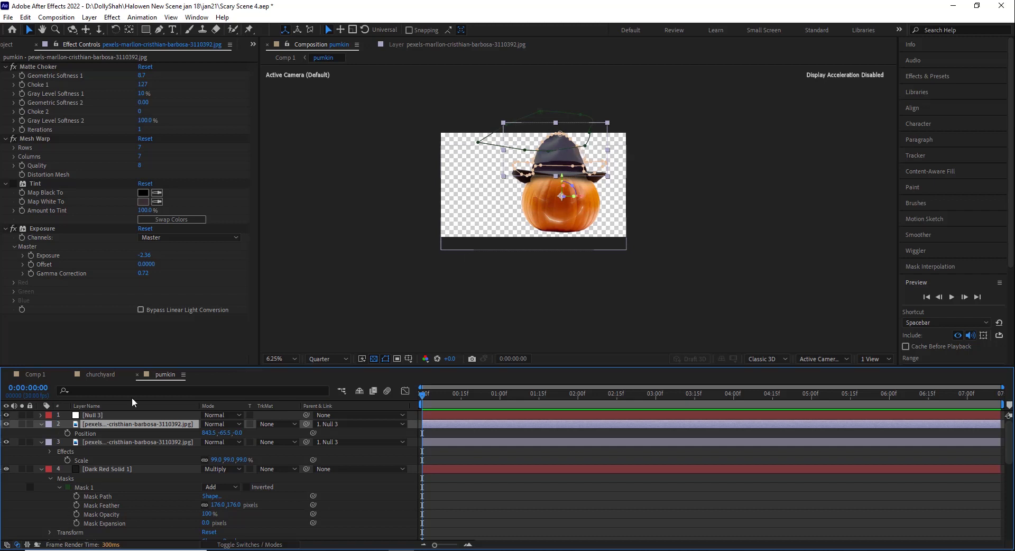
Select the Dark Red Solid 1 layer and toggle its visibility to compare the shadow under the hat brim
left_click(103, 469)
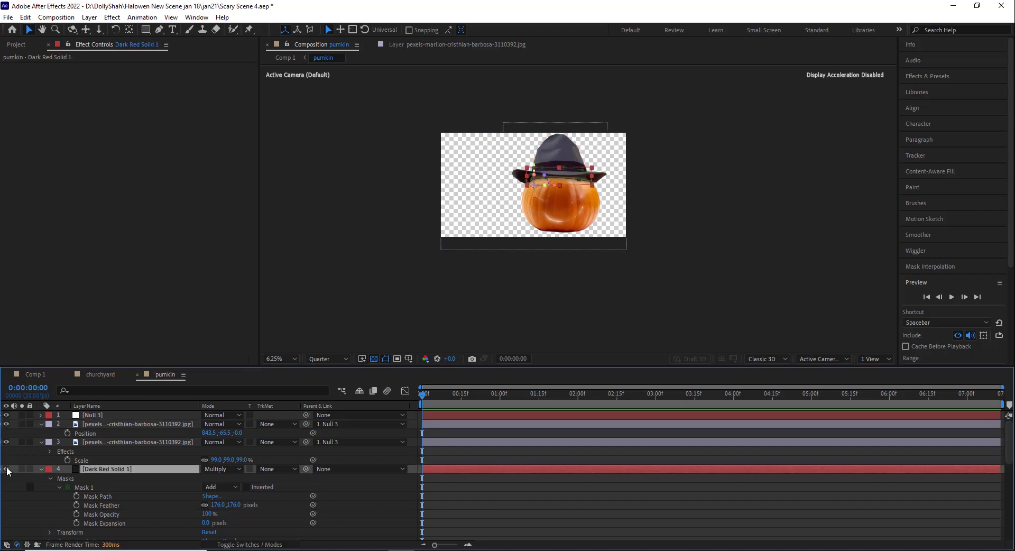
scroll(569, 170, "up", 1)
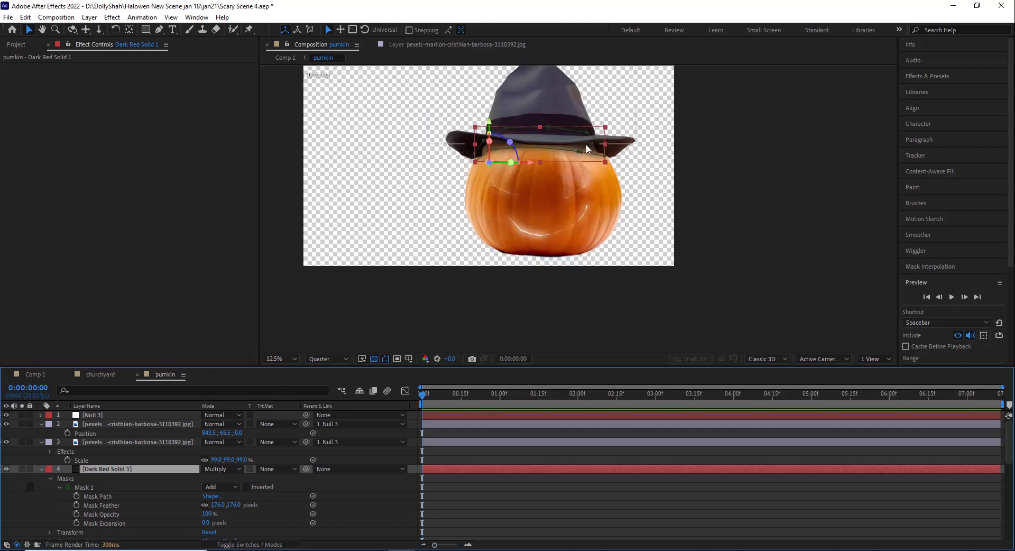
left_click(6, 469)
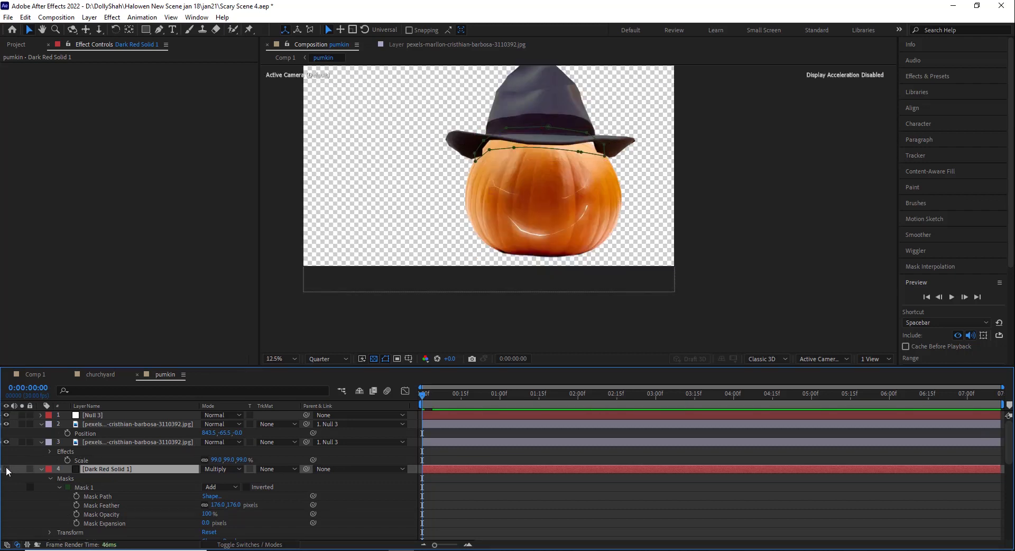
left_click(7, 469)
left_click(6, 469)
left_click(7, 469)
left_click(491, 505)
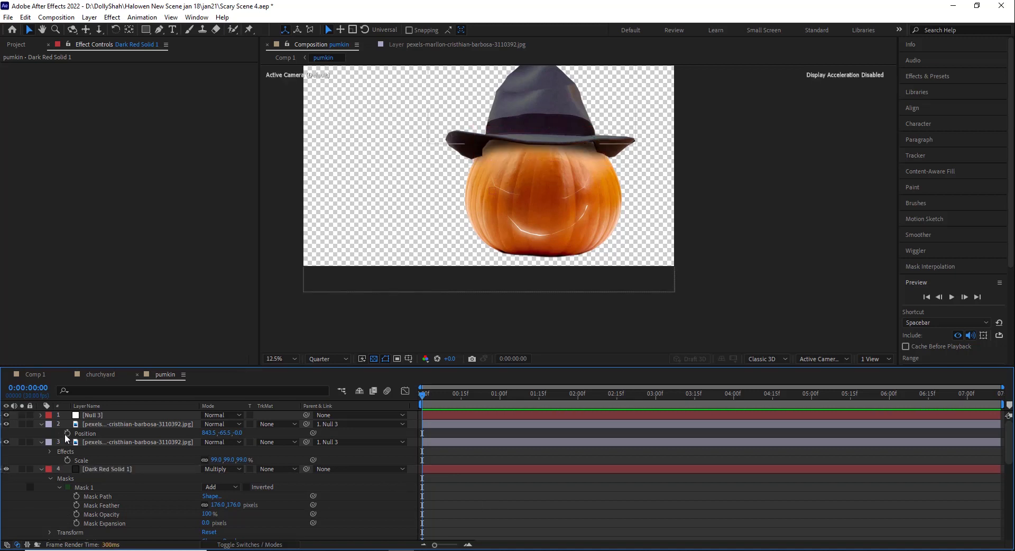
Select hat layers 3 and 2 in turn to compare their outlines on the pumpkin
left_click(104, 442)
scroll(490, 159, "up", 1)
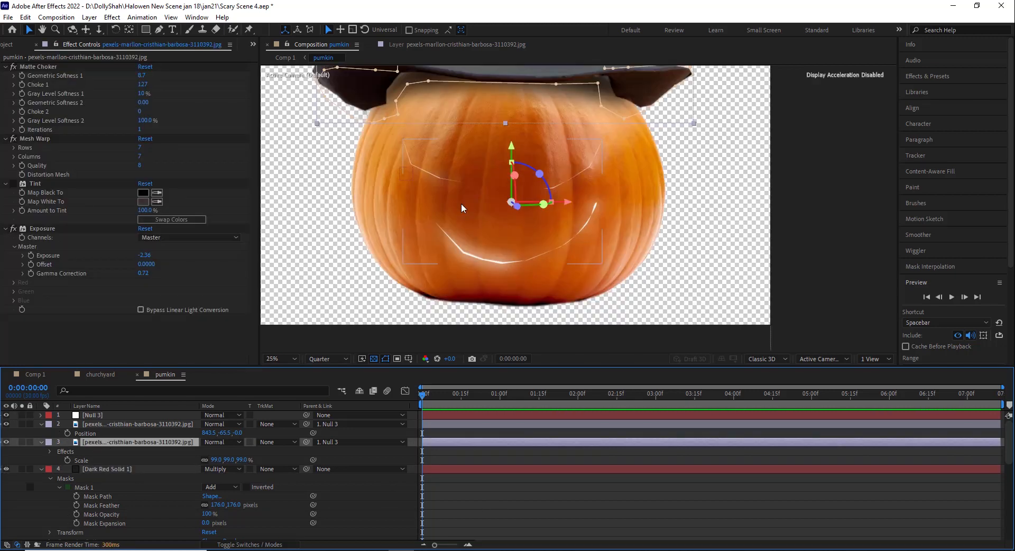
scroll(461, 203, "down", 1)
left_click(104, 424)
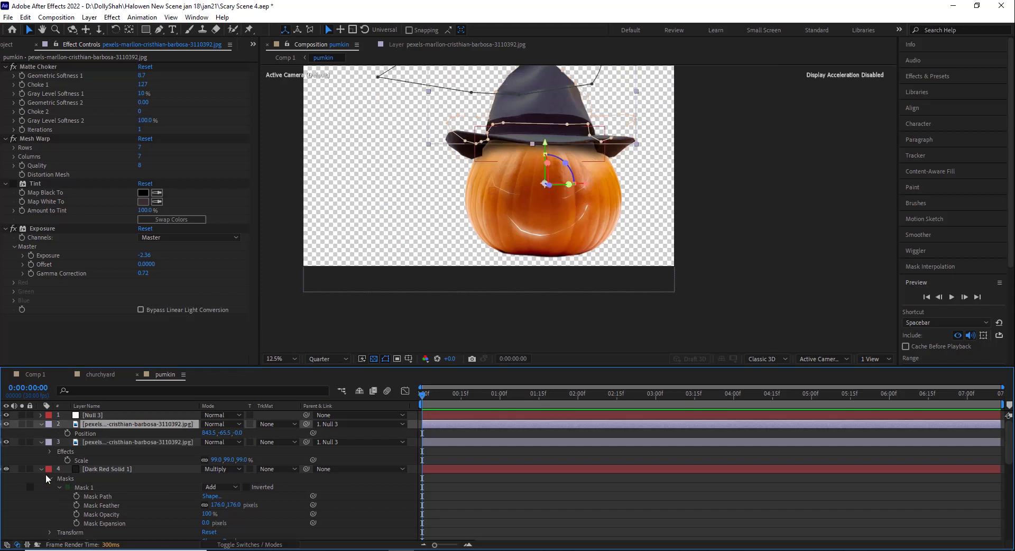
Collapse the Dark Red Solid 1 layer, select face image layer 5, and view the pumpkin's eyes at frame 12
left_click(41, 469)
left_click(98, 478)
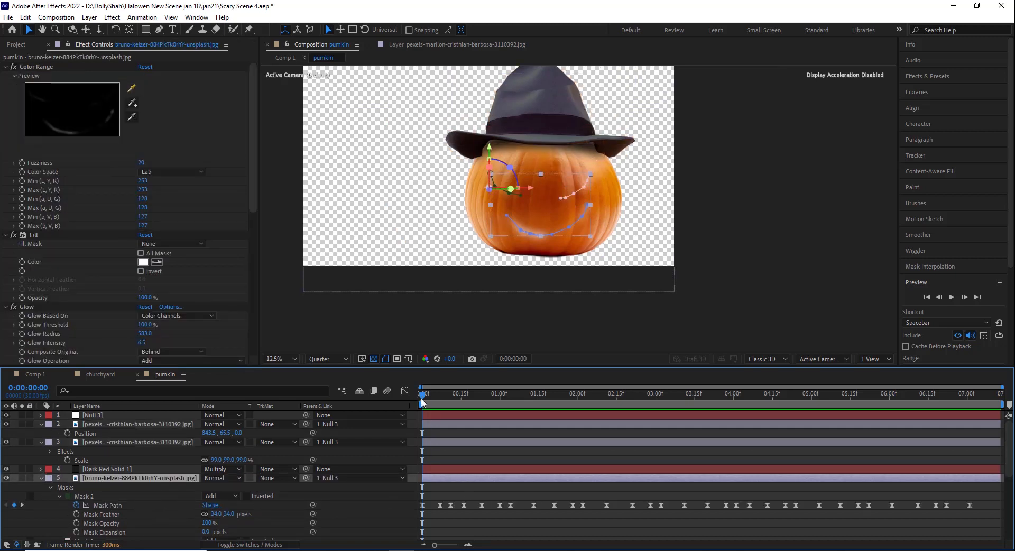
left_click_drag(437, 397, 453, 395)
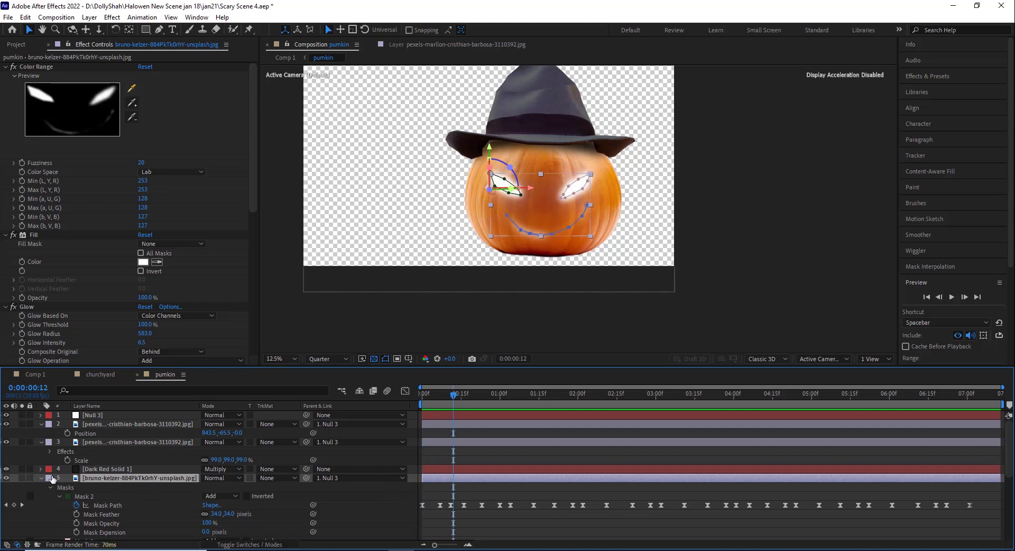
Solo face layer 5 against black by turning off the transparency grid, and view the glowing face at frame 10
left_click(21, 477)
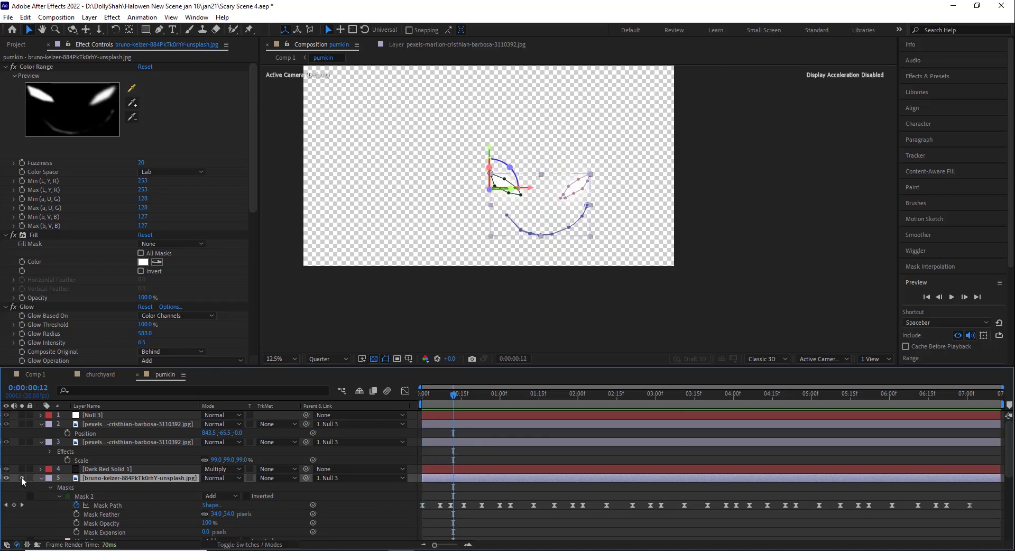
left_click(374, 359)
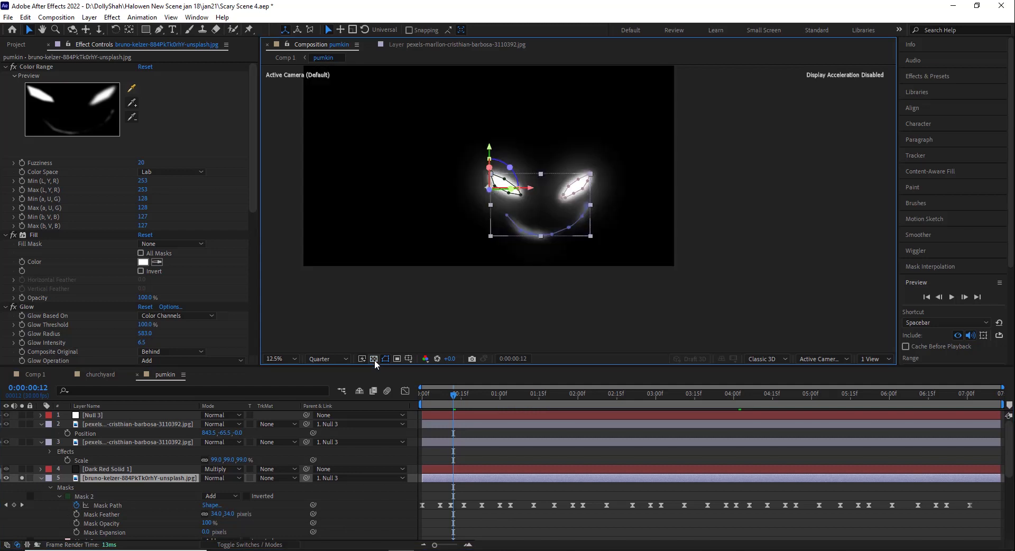
left_click(487, 504)
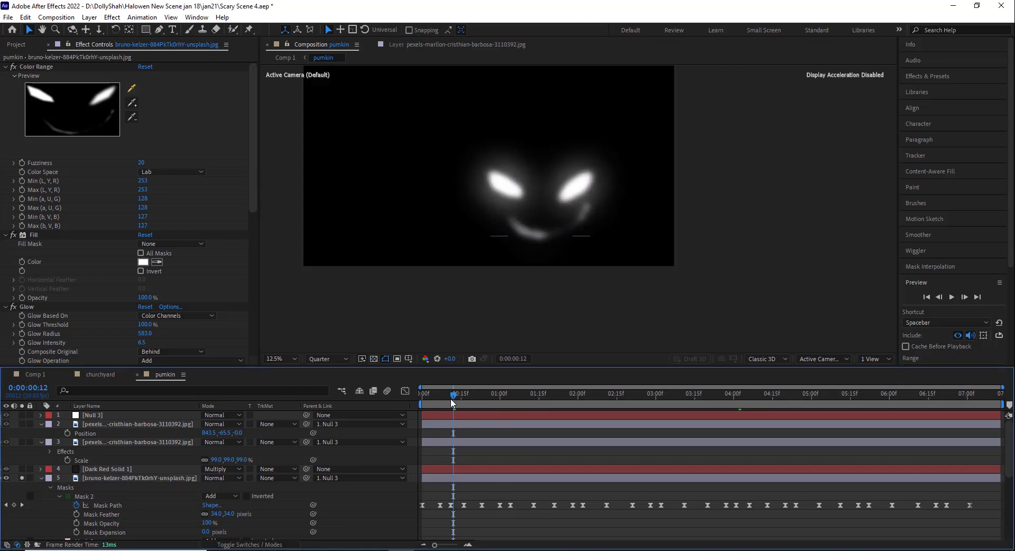
mouse_move(450, 399)
left_mouse_down()
mouse_move(424, 397)
mouse_move(447, 397)
left_mouse_up()
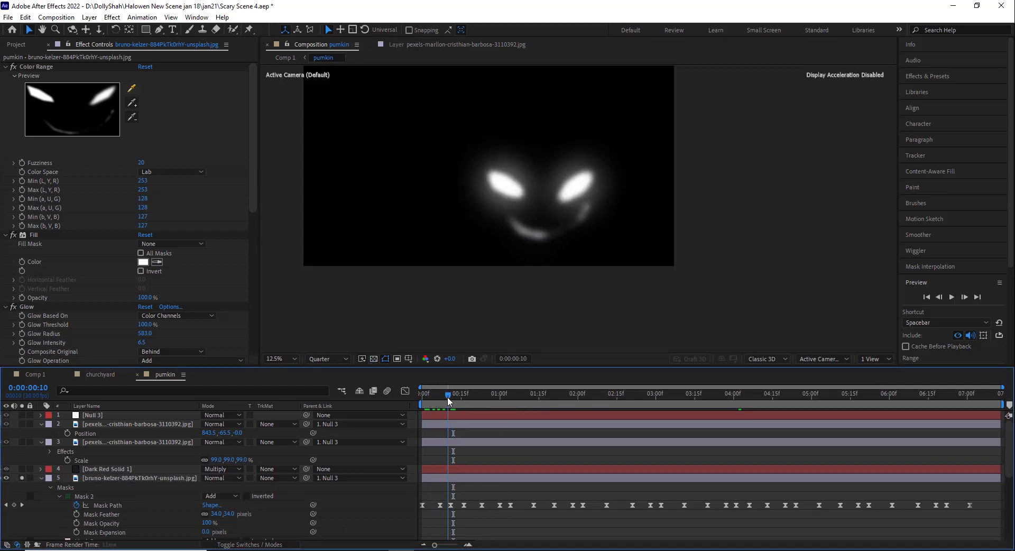
Examine the face layer's animated masks up to frame 23 and select all Mask 2 path keyframes
left_click(128, 478)
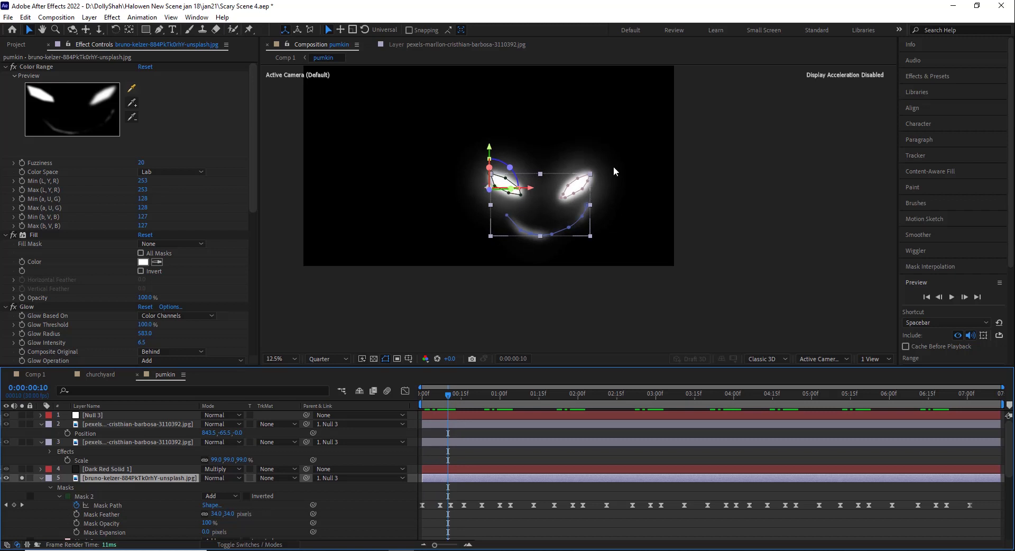
key("period")
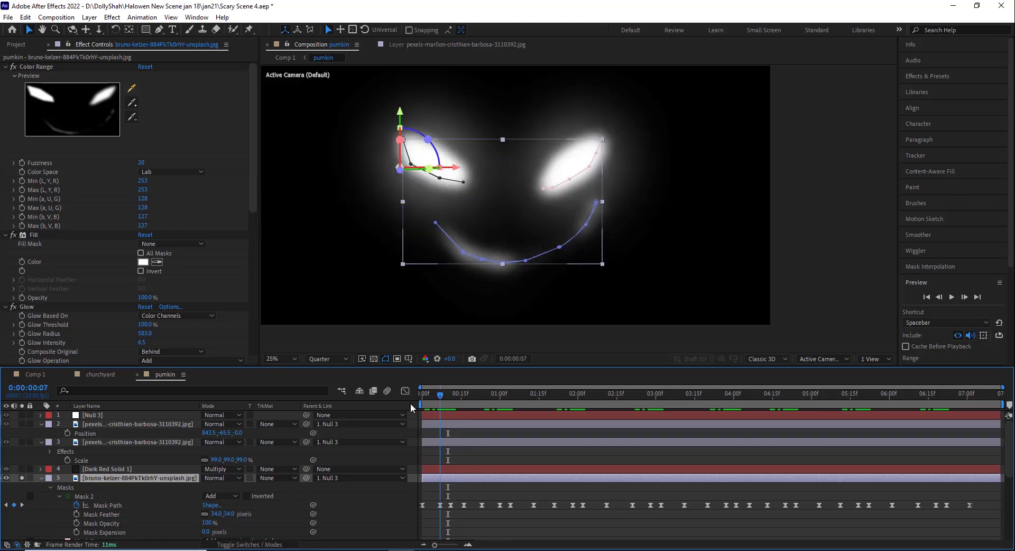
left_click_drag(448, 397, 482, 402)
left_click(112, 505)
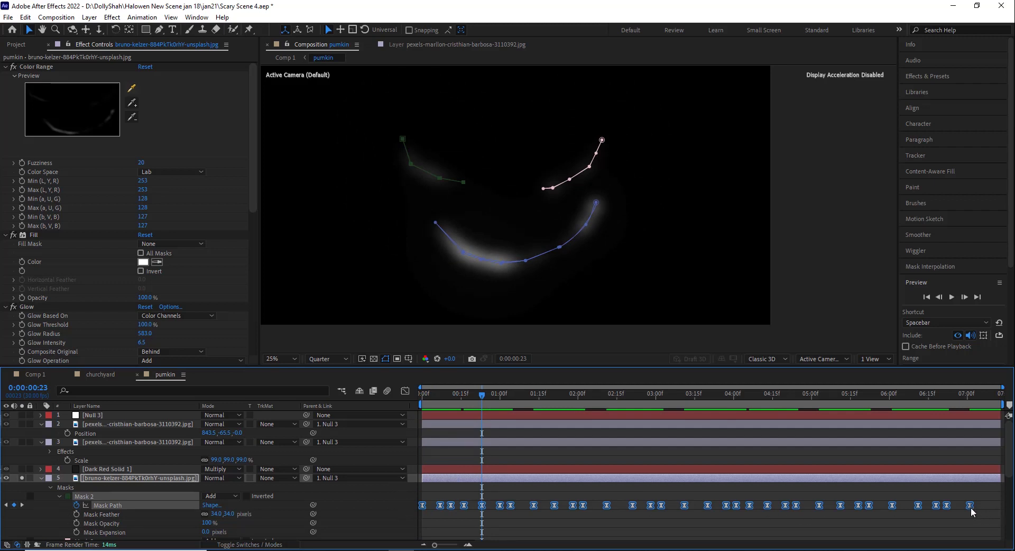
Review the face layer's Fill, Glow, Gaussian Blur and Glow 2 effect settings
left_click(28, 243)
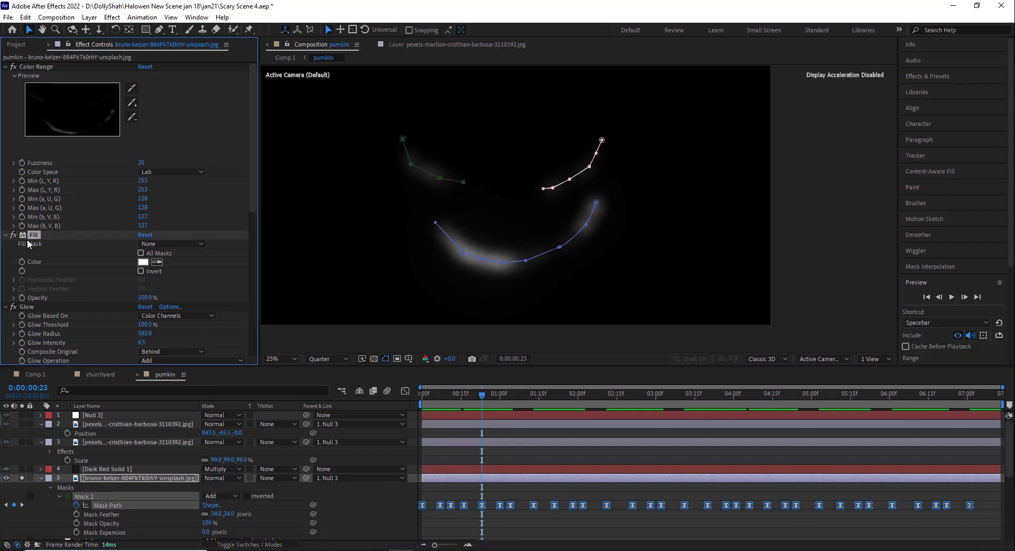
left_click(27, 306)
scroll(31, 303, "down", 3)
scroll(31, 303, "down", 1)
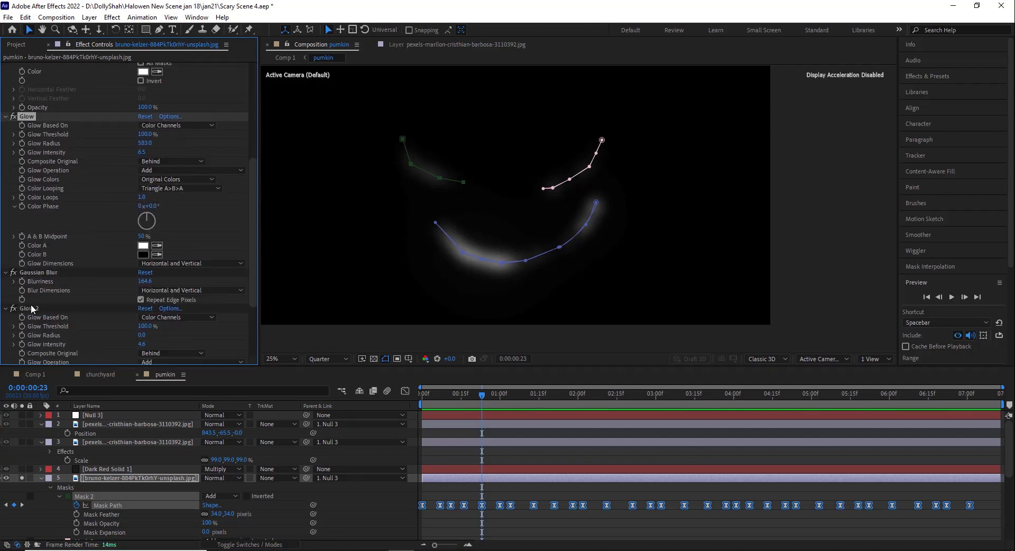
left_click(41, 274)
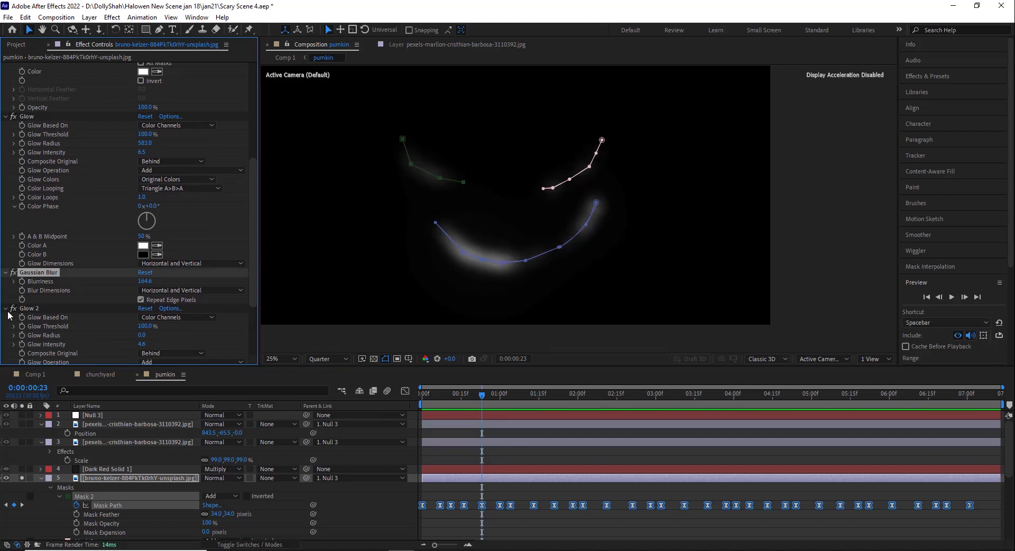
scroll(42, 312, "down", 2)
left_click(27, 212)
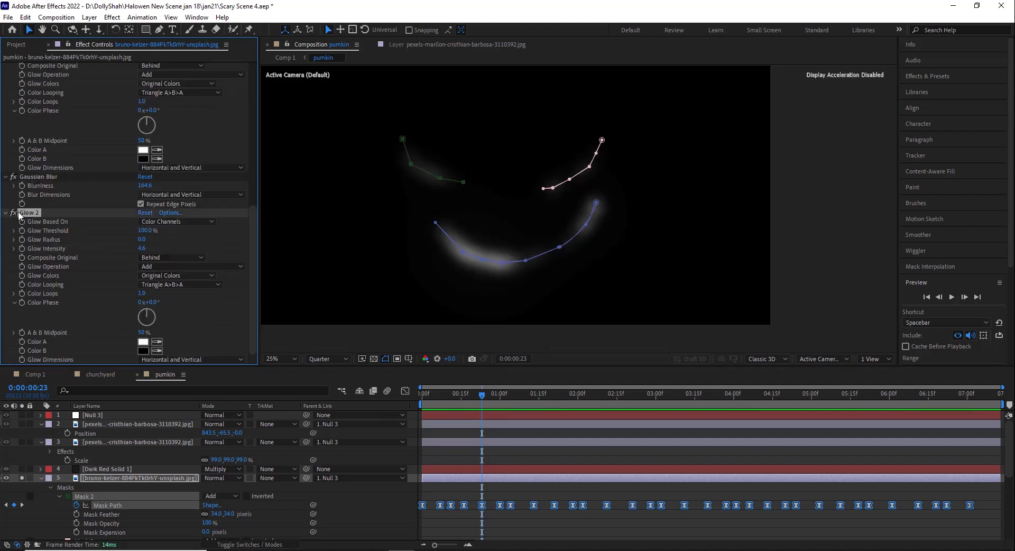
End the face layer's solo, view the whole pumpkin at the first frame, and return to Comp 1
left_click(21, 478)
left_click_drag(467, 405, 425, 405)
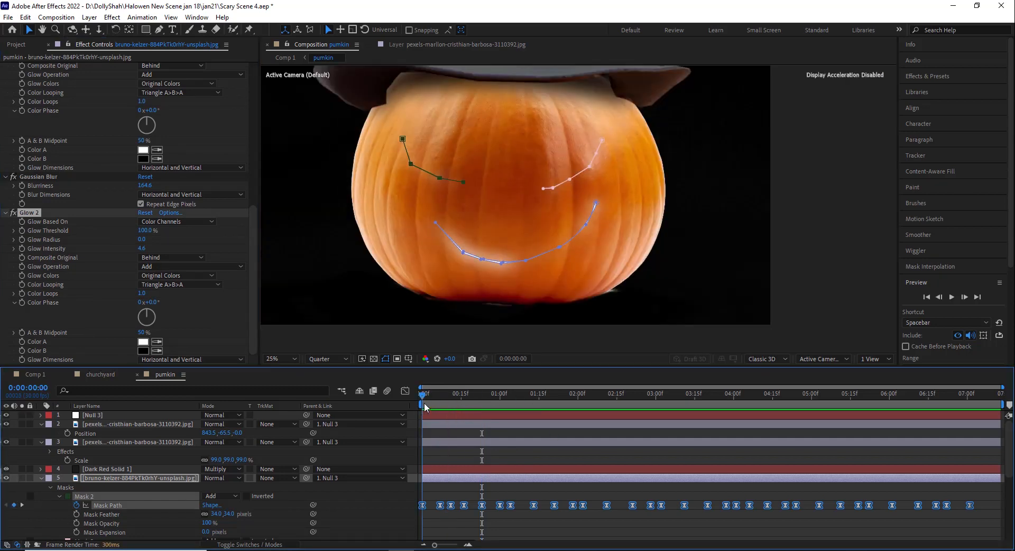
left_click(34, 374)
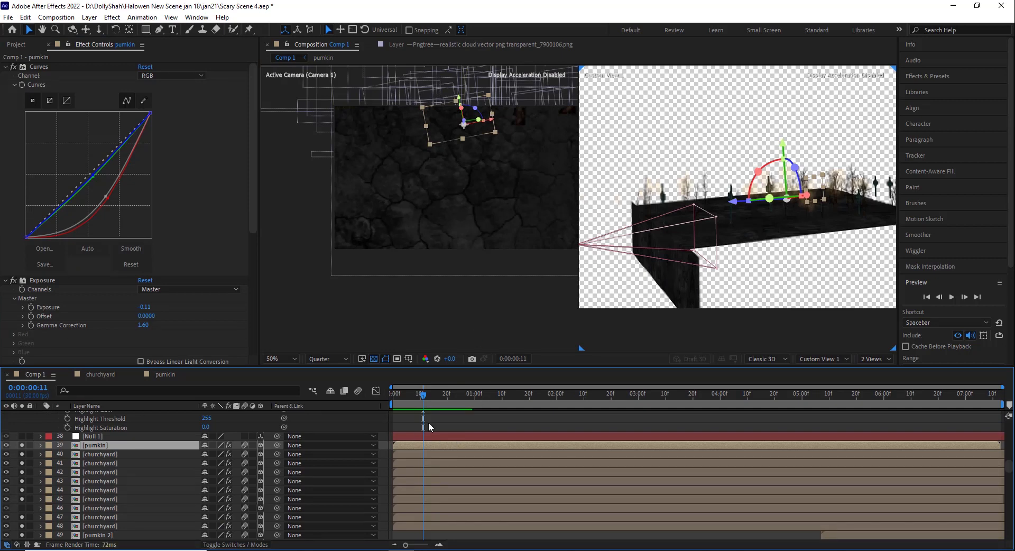
Expand the pumkin layer's transform properties, select its Z Rotation keyframes, and examine the rocking motion around 0:00:01:18
left_click(523, 395)
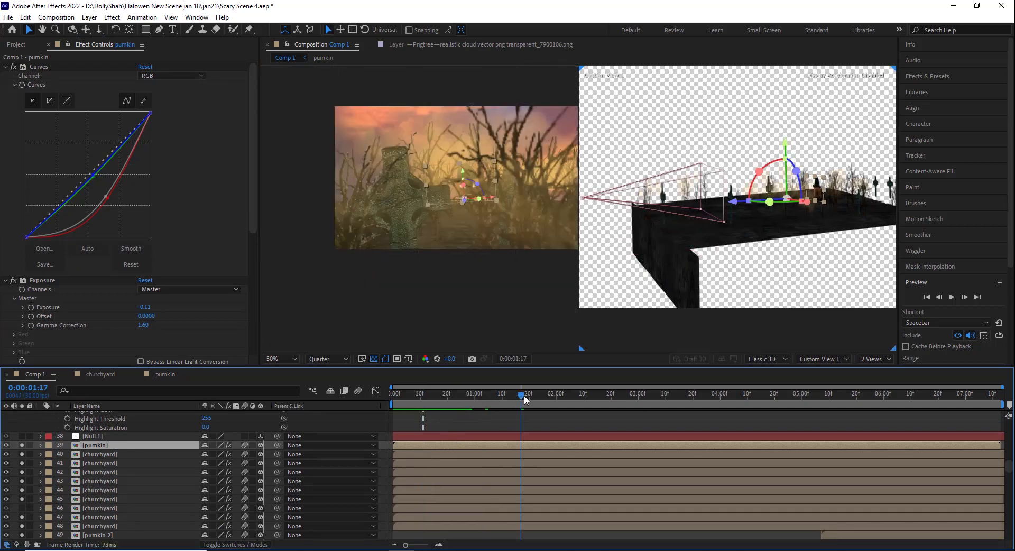
left_click_drag(524, 396, 589, 398)
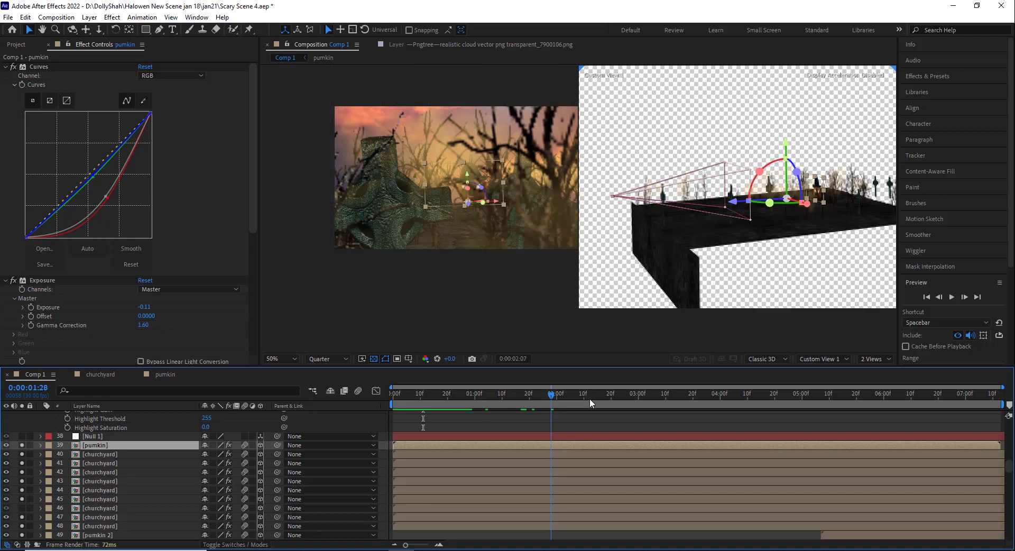
left_click(40, 445)
left_click_drag(580, 403, 553, 407)
left_click(94, 509)
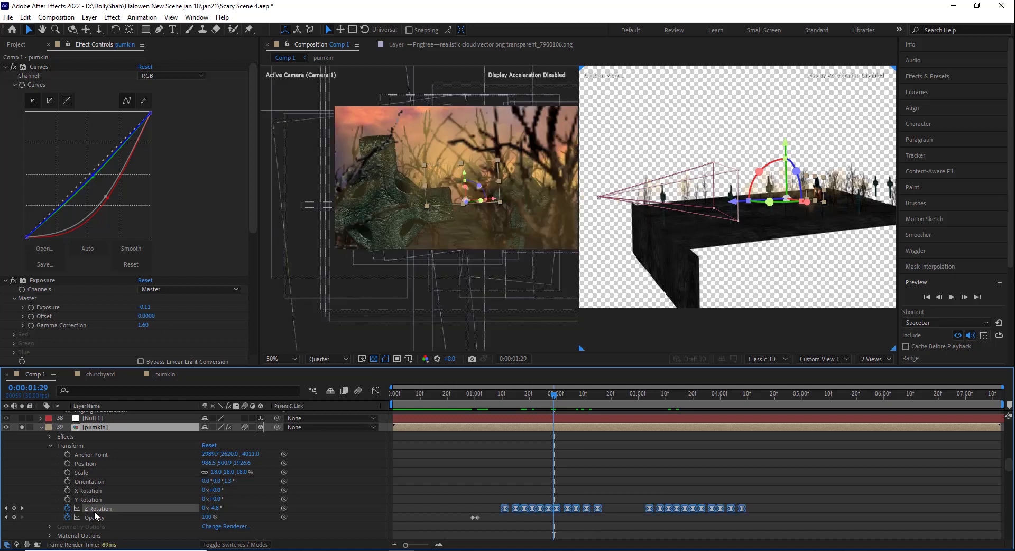
left_click_drag(552, 400, 525, 397)
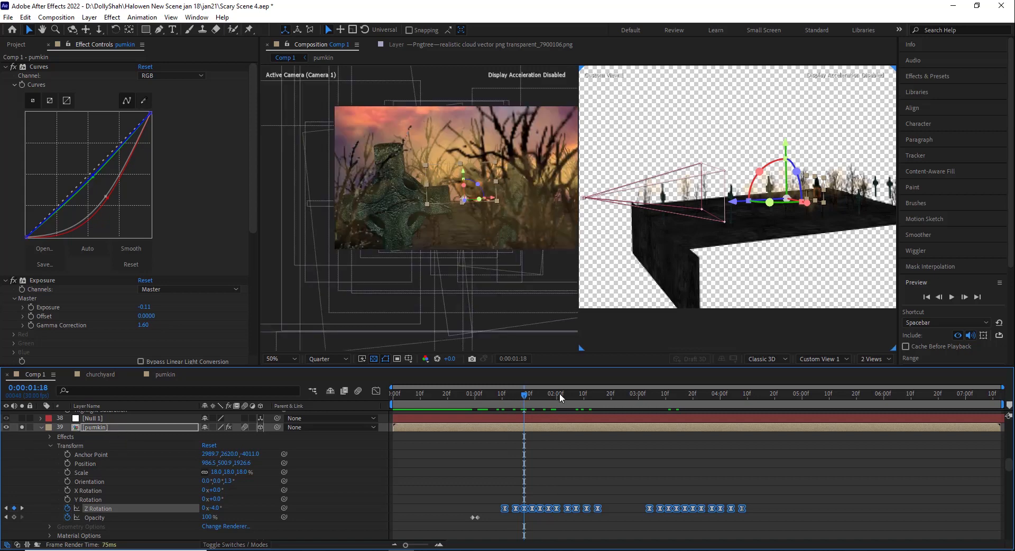
Review the pumkin layer's Z Rotation and Opacity animation along the timeline, ending at 0:00:00:29
left_click_drag(560, 395, 605, 391)
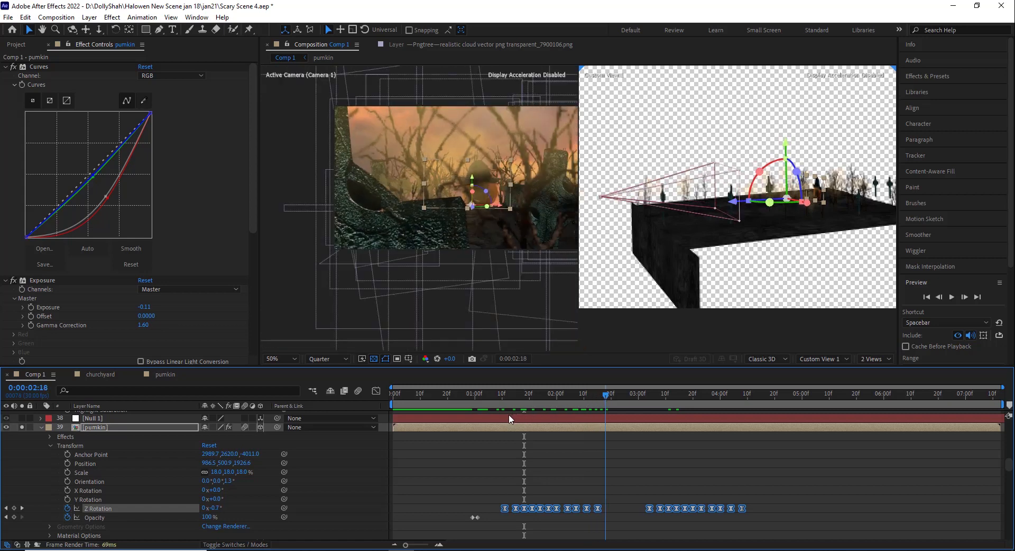
left_click_drag(509, 415, 508, 417)
left_click(770, 512)
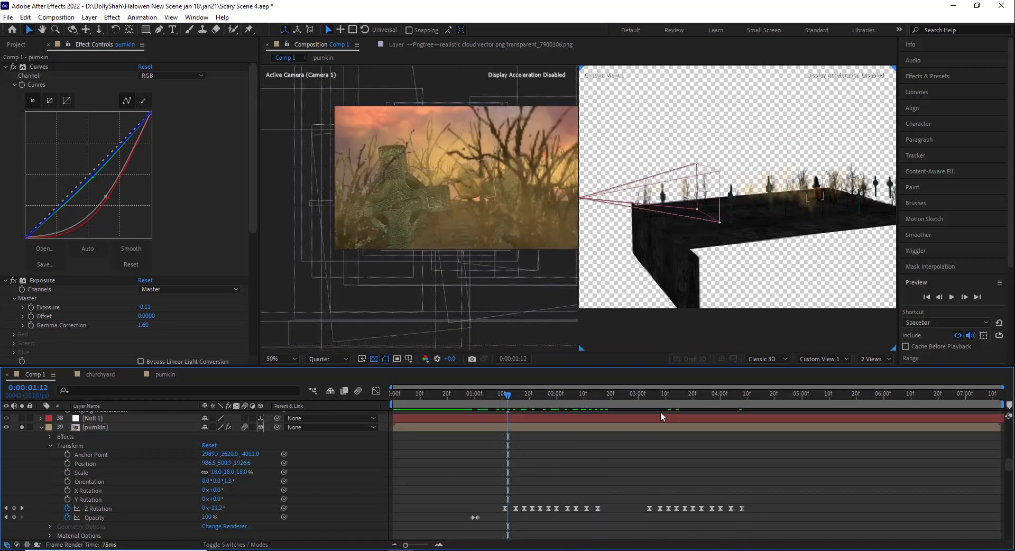
left_click_drag(651, 397, 477, 427)
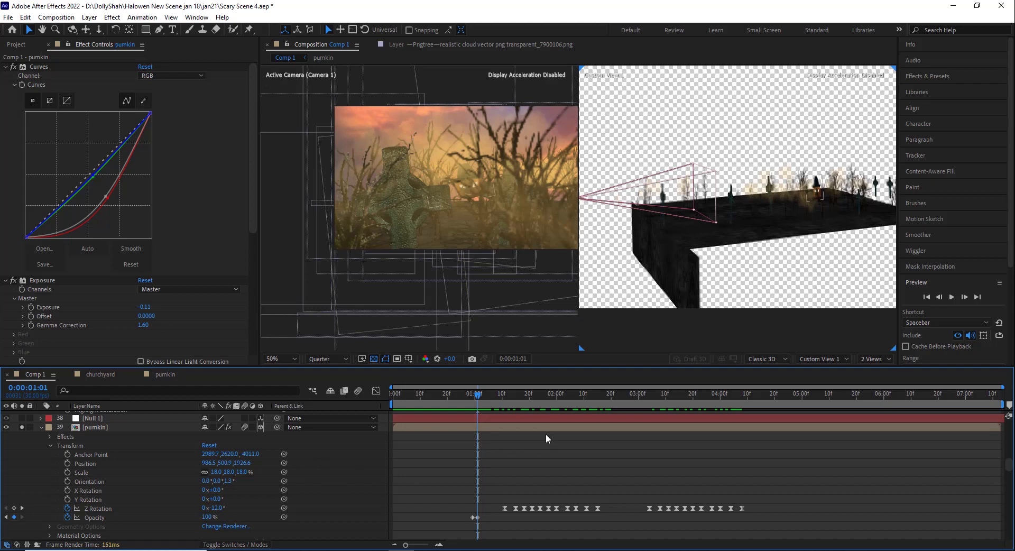
left_click(470, 395)
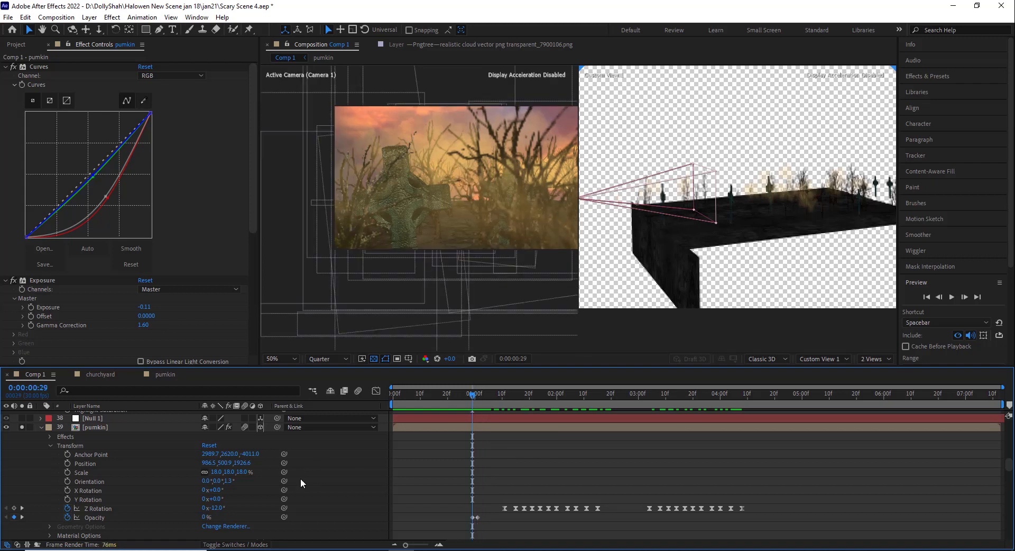
Solo the lowest grass layer, number 35, in Comp 1
scroll(183, 483, "up", 3)
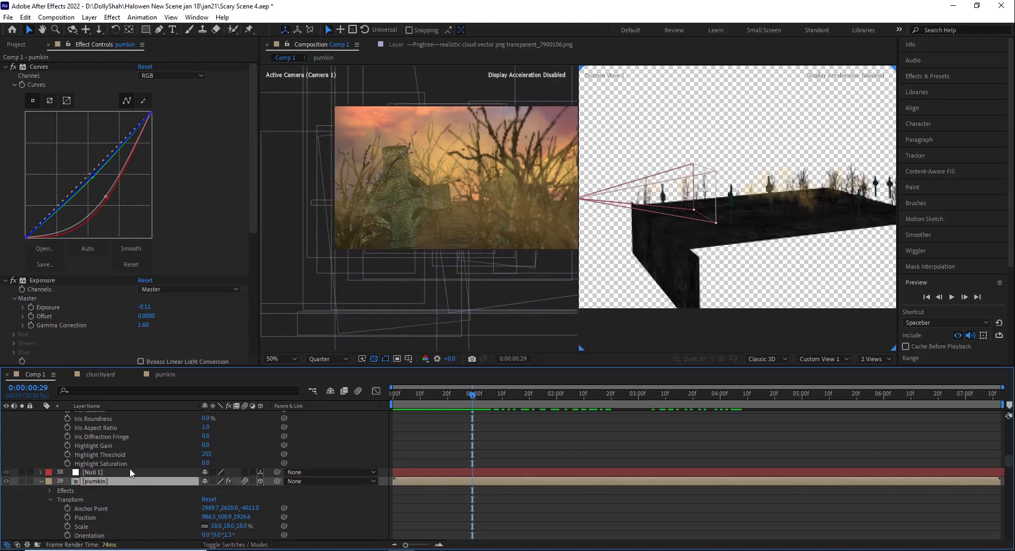
scroll(129, 468, "up", 8)
scroll(129, 468, "up", 6)
left_click(93, 500)
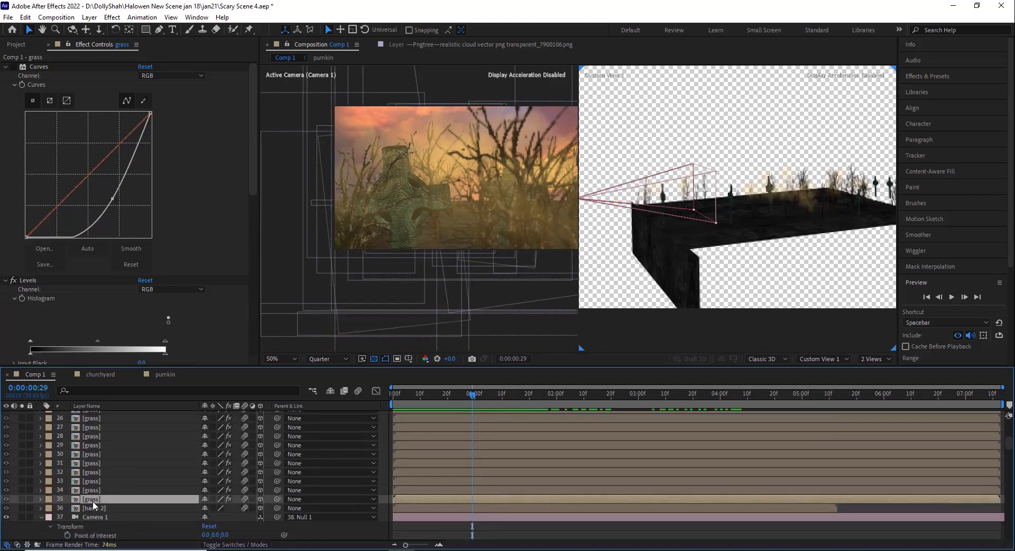
left_click(21, 499)
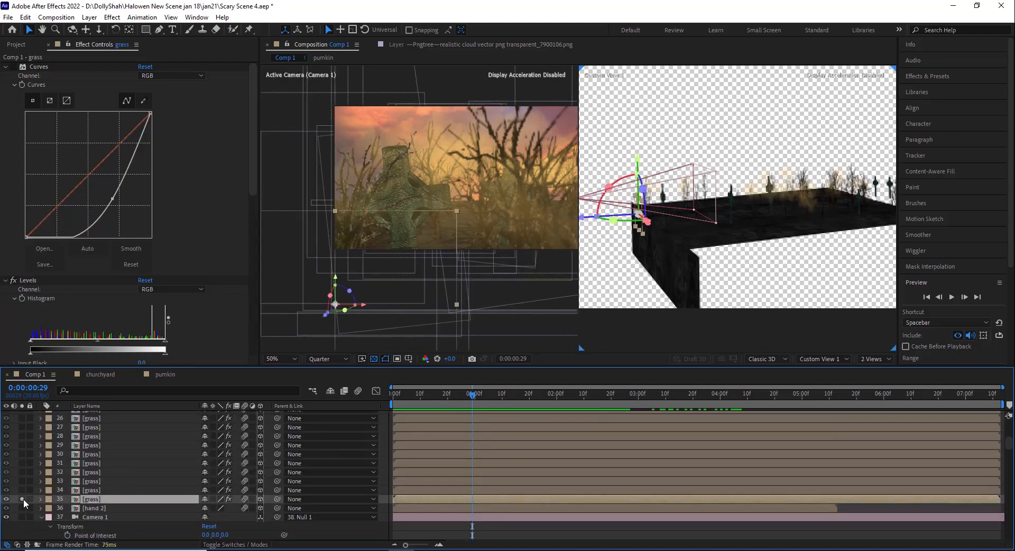
Open the grass precomp and compare the grass image with its Extract effect off and on
double_click(93, 500)
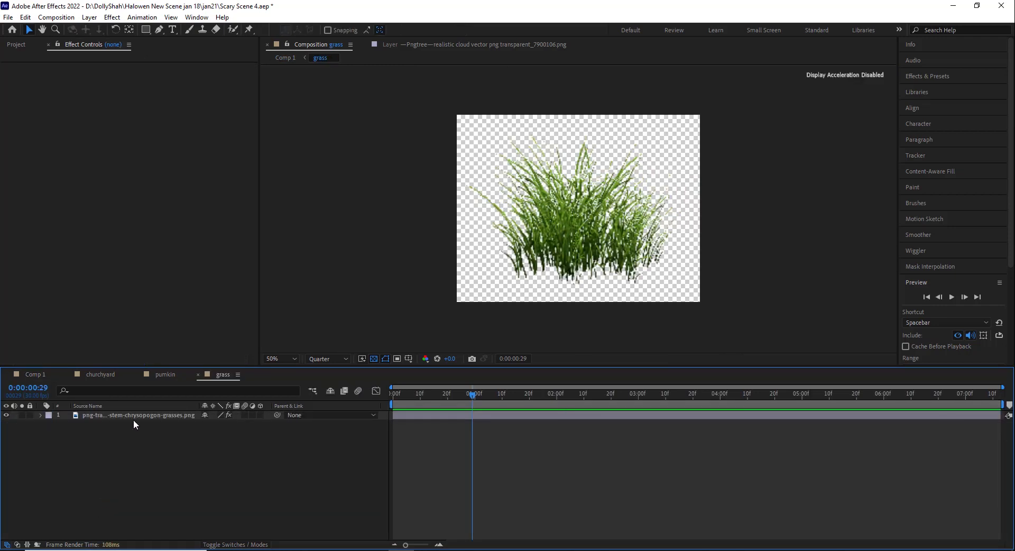
left_click(134, 416)
left_click(373, 355)
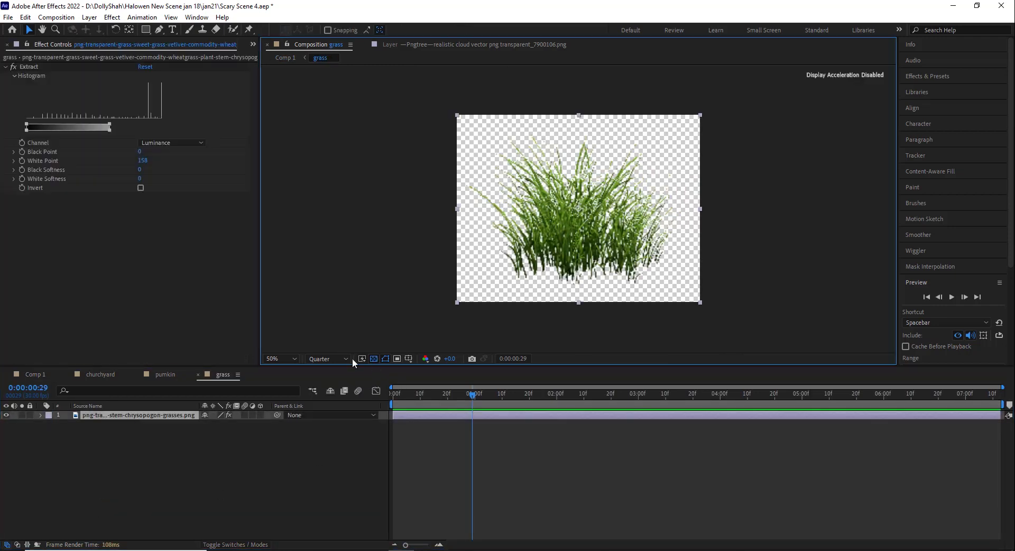
left_click(12, 67)
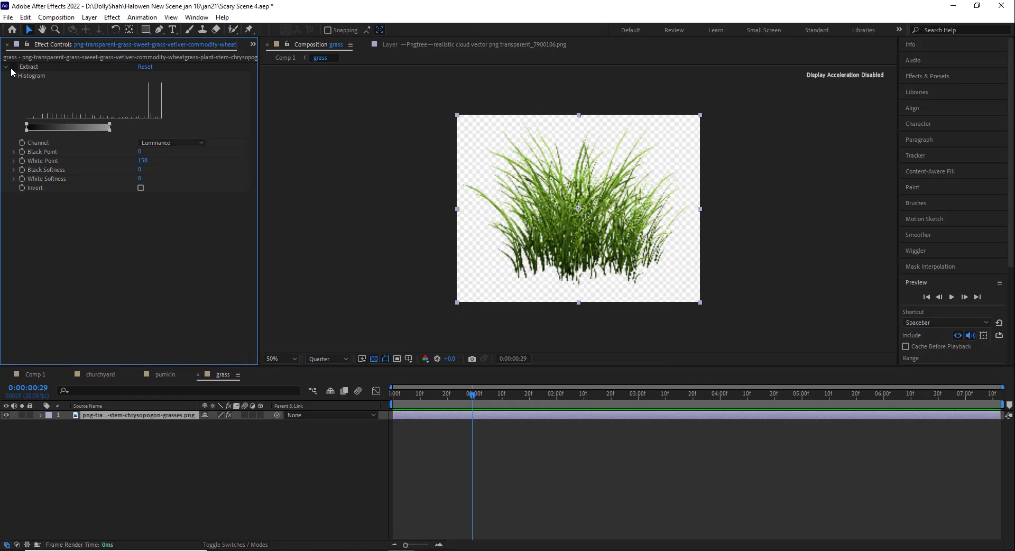
left_click(13, 68)
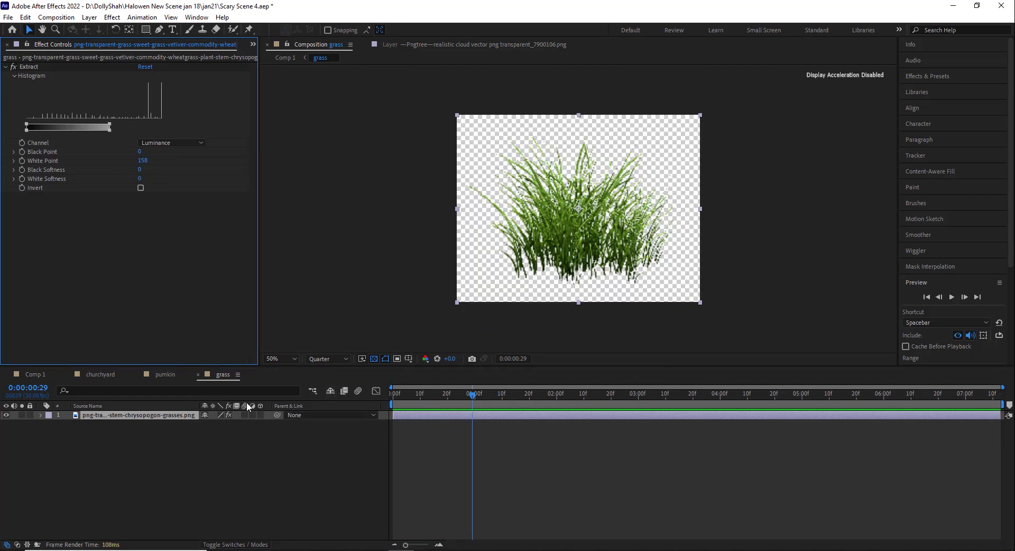
Return to Comp 1 and solo the remaining grass layers, 21 through 34
left_click(35, 374)
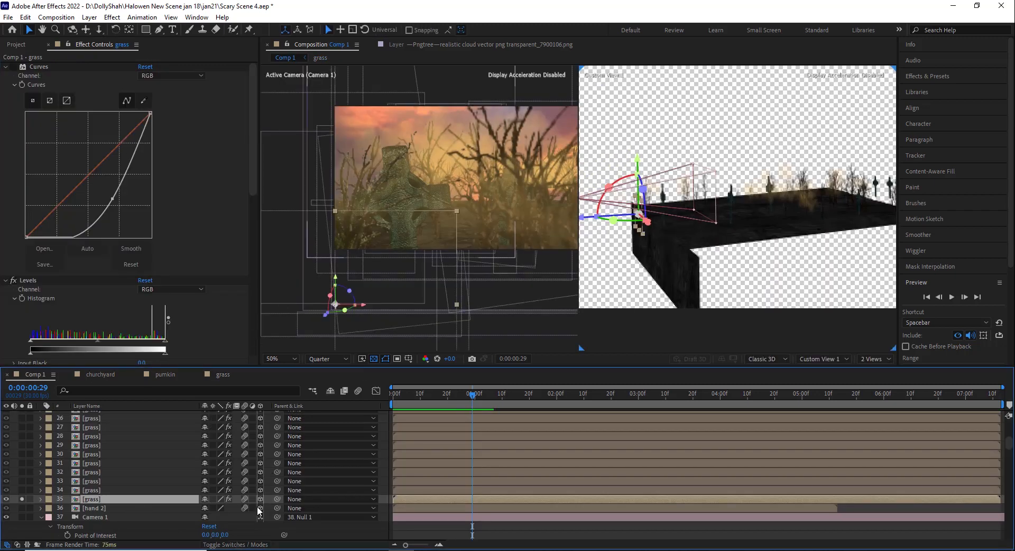
left_click(97, 491)
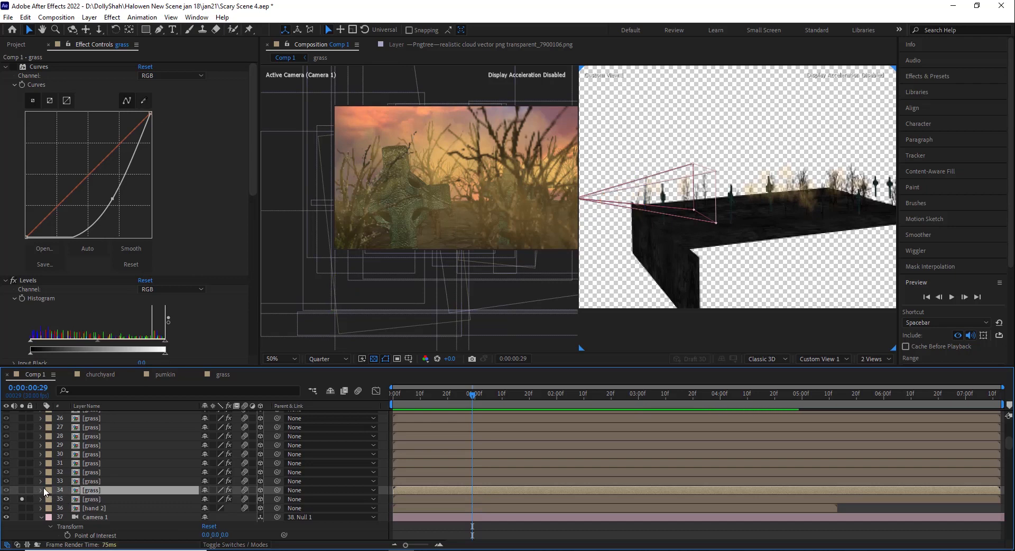
left_click_drag(21, 489, 24, 449)
left_click(22, 445)
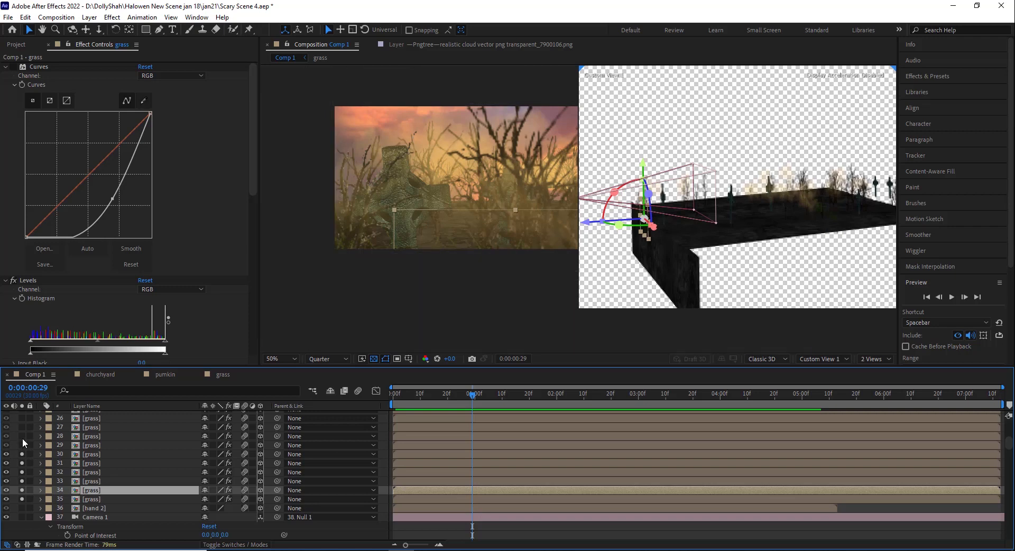
scroll(27, 447, "up", 3)
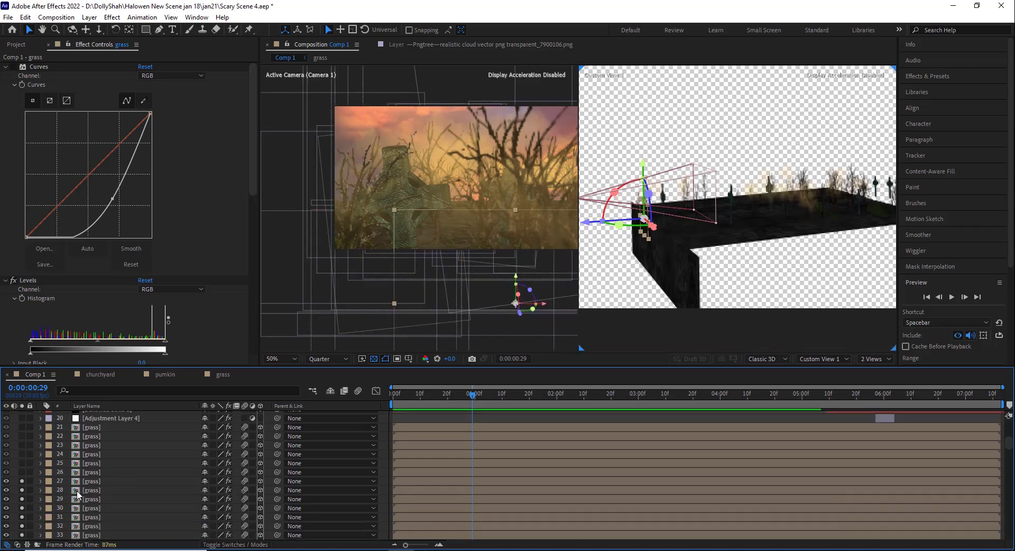
left_click(95, 487)
left_click(88, 473)
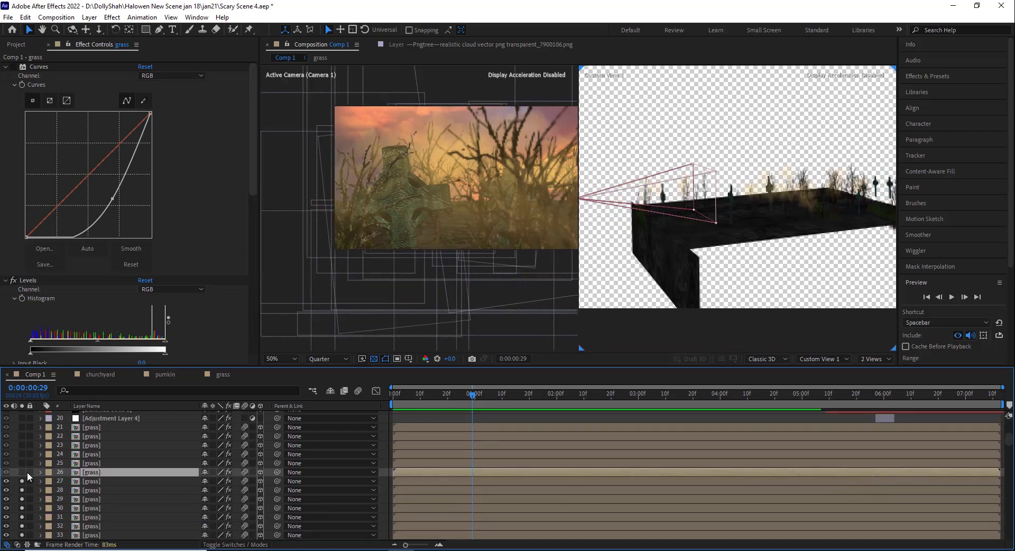
left_click_drag(23, 463, 24, 440)
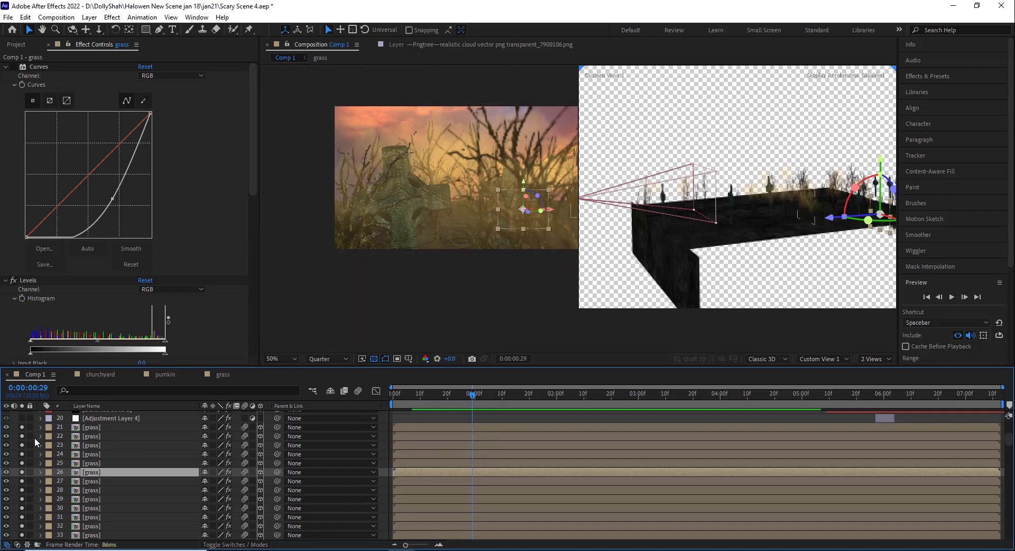
Check where Adjustment Layer 4, churchyard layer 18 and grass layer 21 sit in the scene by selecting each in turn
scroll(34, 437, "up", 3)
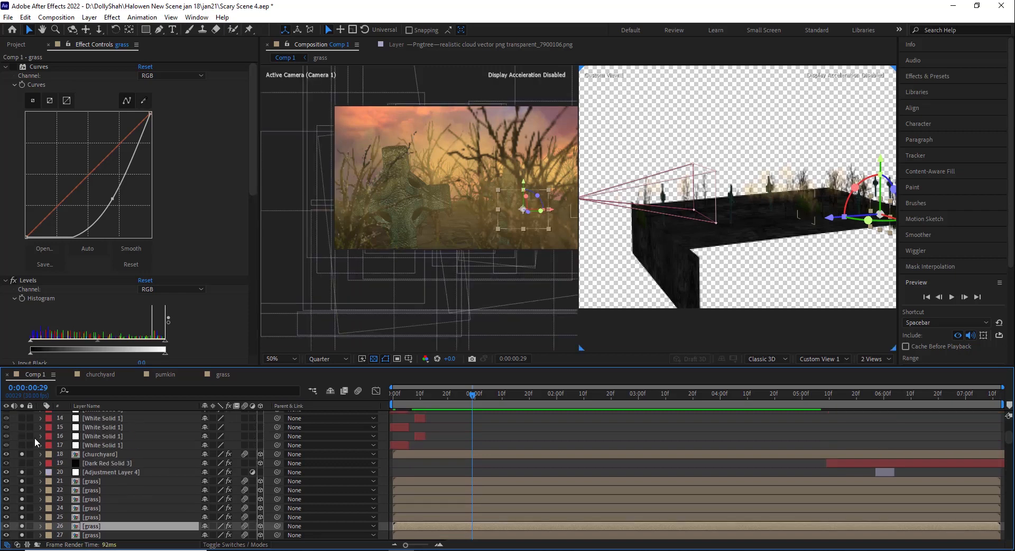
left_click(84, 472)
left_click(98, 454)
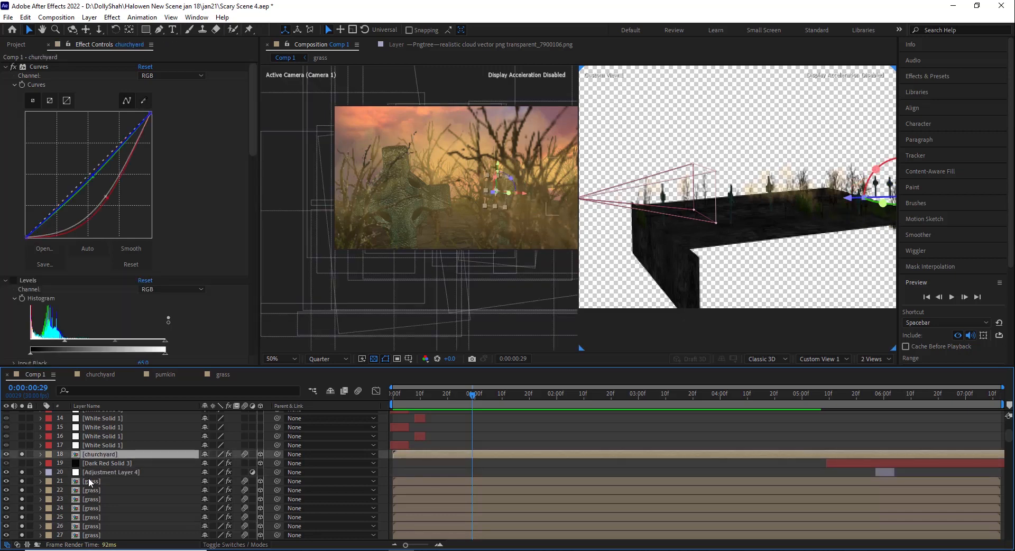
left_click(89, 480)
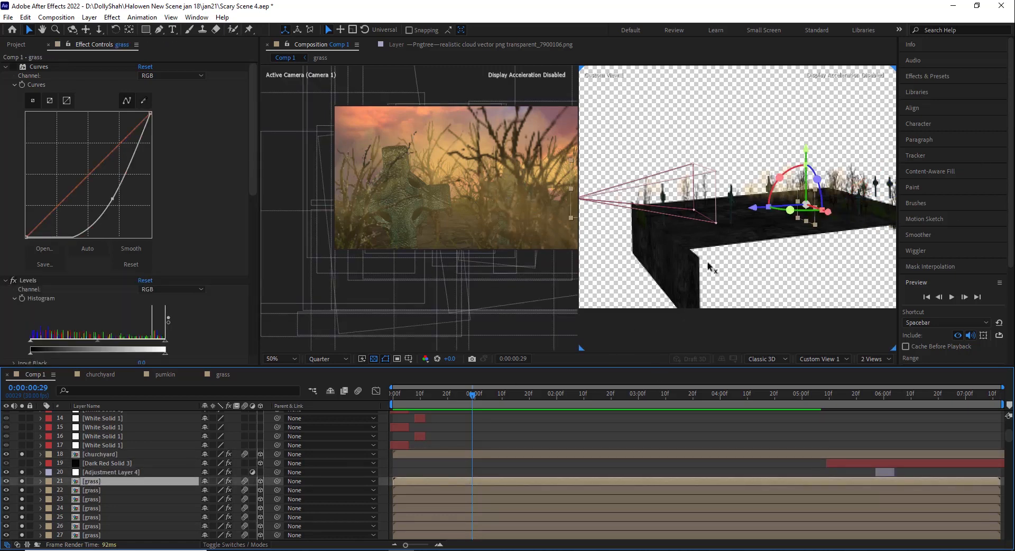
Solo the haunted house layer number 55 in Comp 1
scroll(787, 204, "up", 2)
scroll(777, 206, "down", 2)
scroll(106, 430, "down", 8)
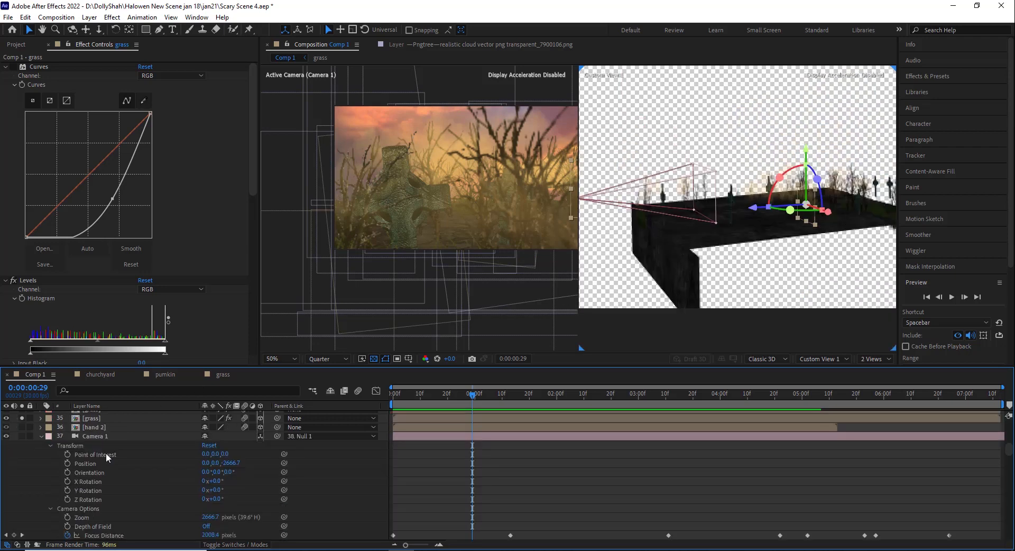
scroll(105, 452, "down", 5)
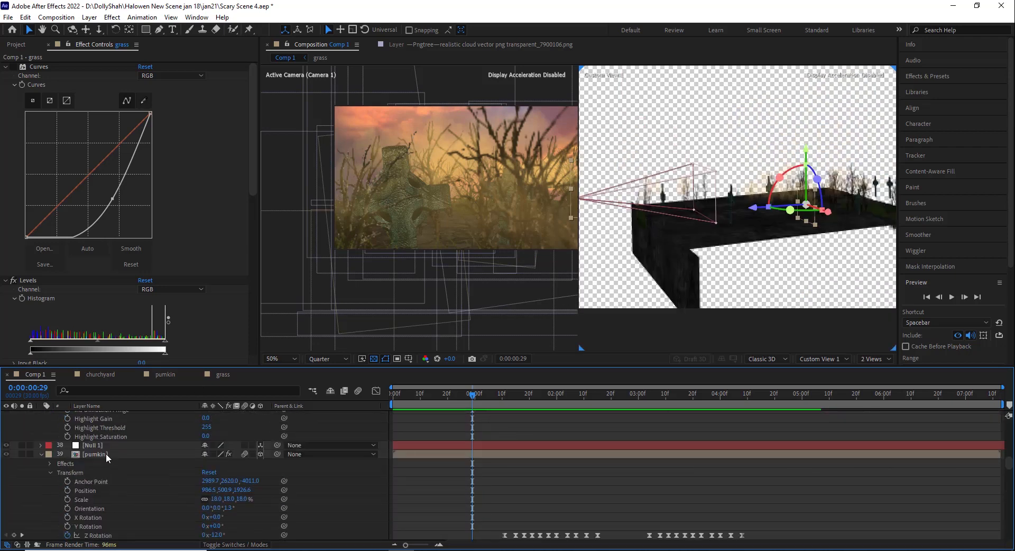
scroll(105, 453, "down", 10)
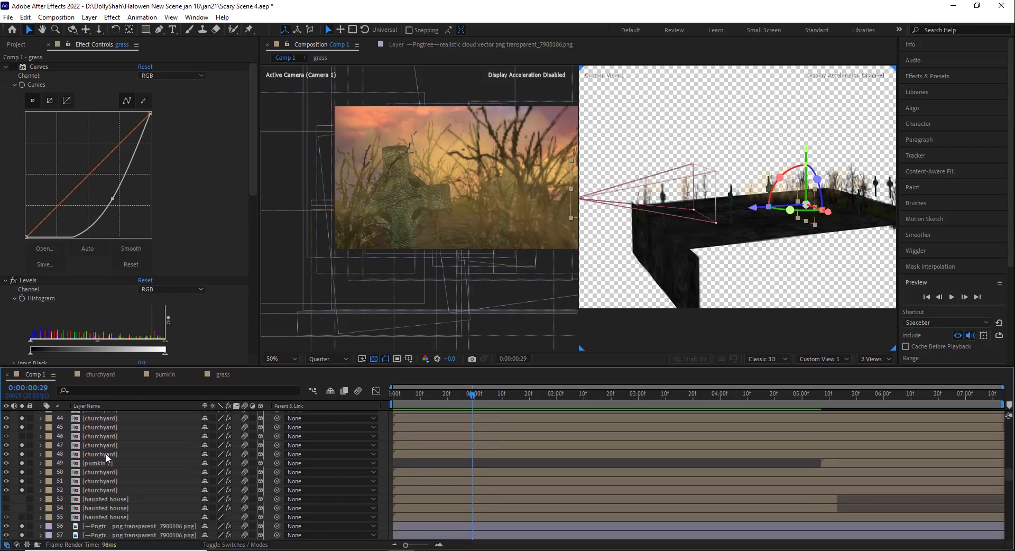
scroll(106, 453, "down", 1)
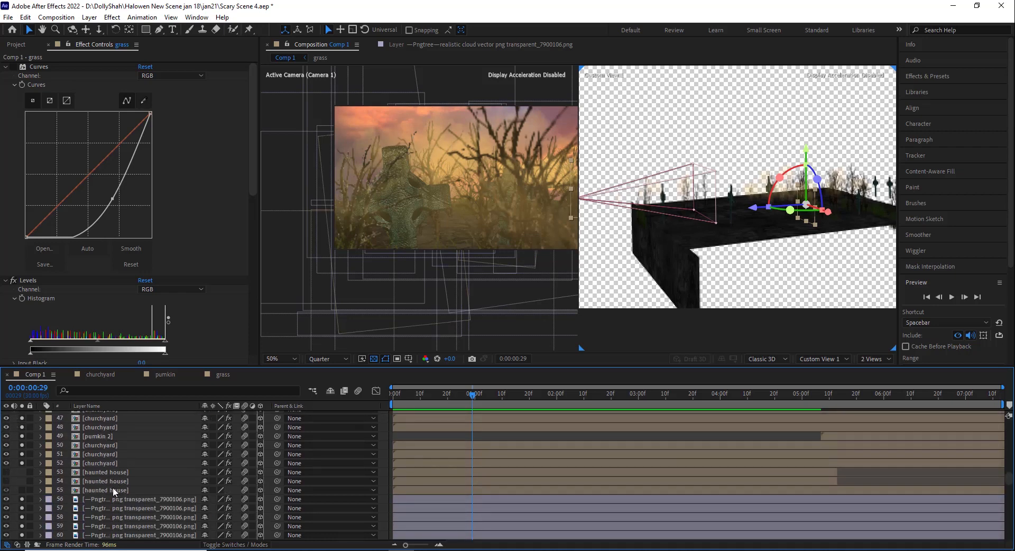
left_click(113, 490)
left_click(24, 490)
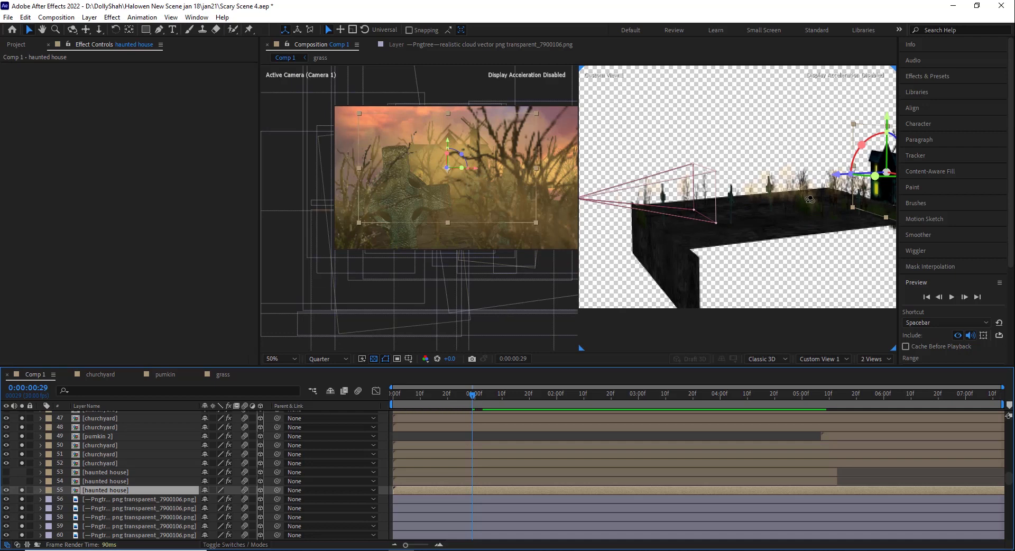
Examine the haunted house up close in the Custom View 1 3D view, then restore the Selection tool
key("c")
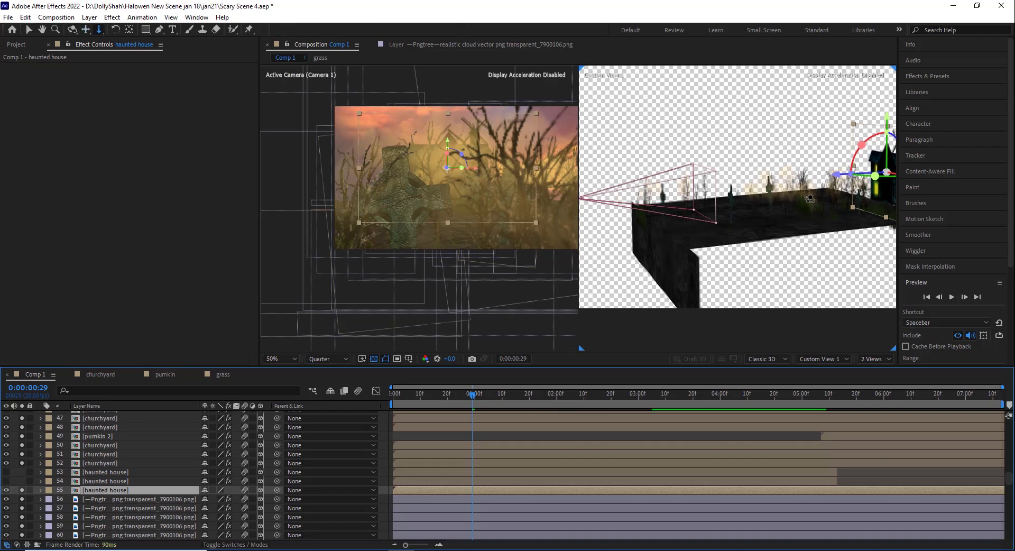
left_click_drag(734, 210, 614, 229)
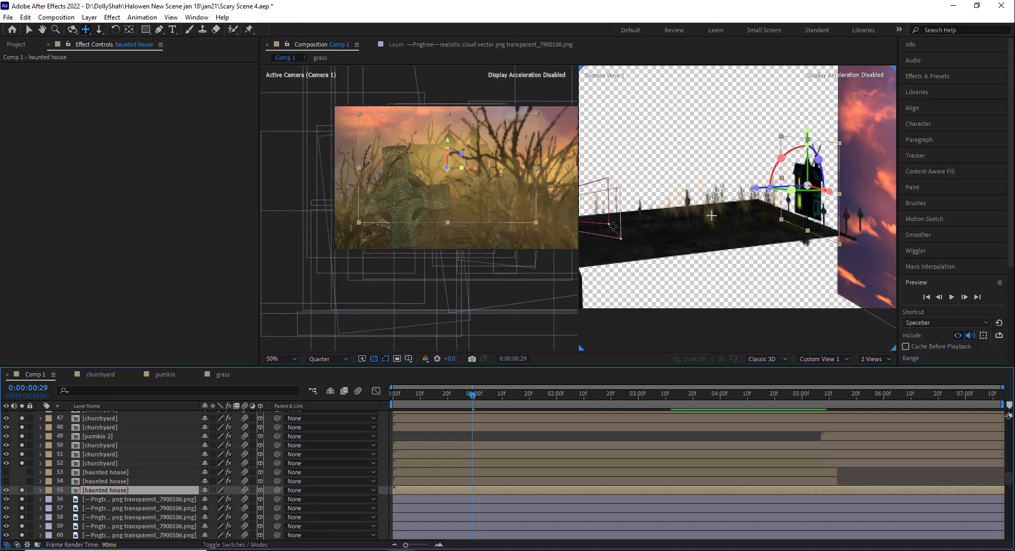
left_click_drag(817, 190, 720, 199)
scroll(736, 210, "up", 2)
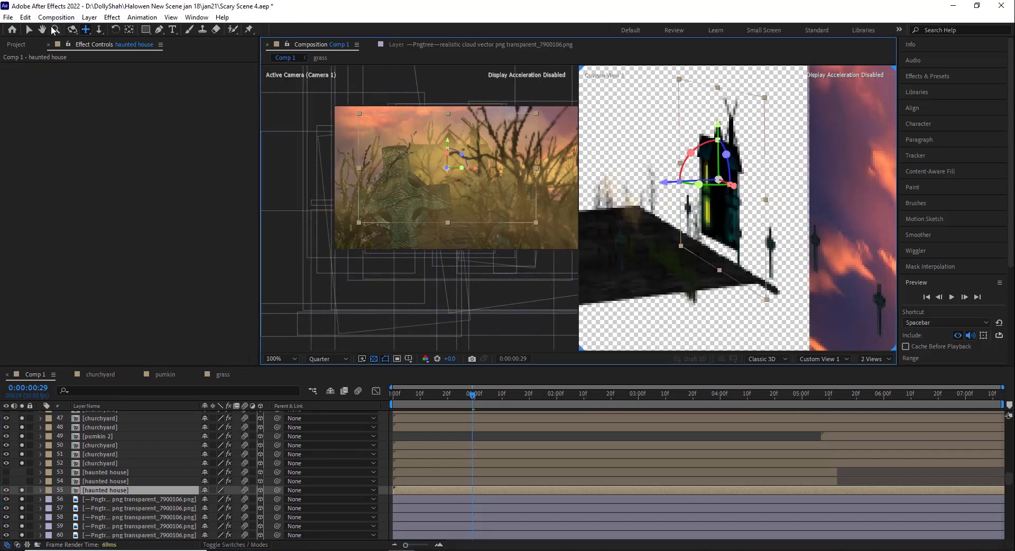
left_click(29, 30)
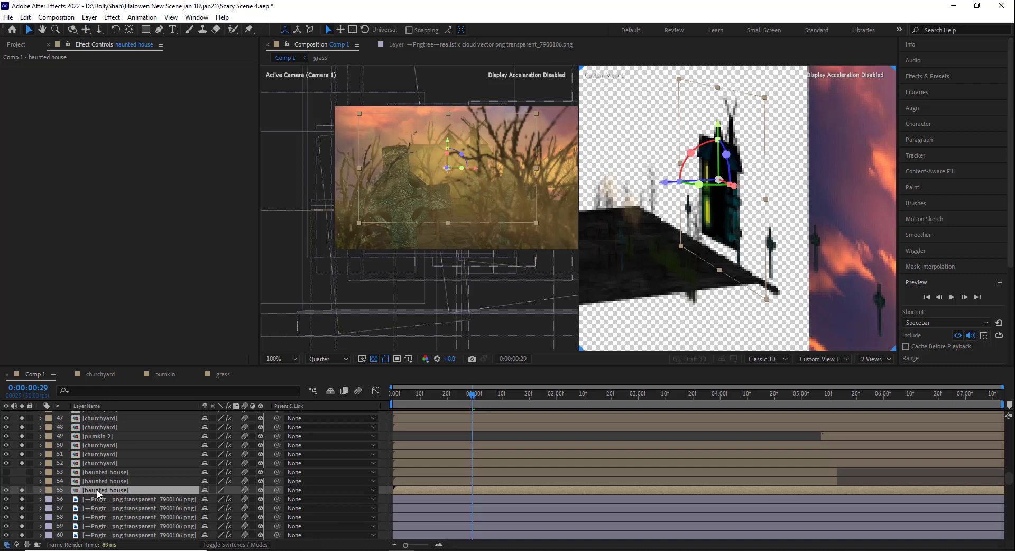
Open the haunted house precomp and solo the house photo on layer 7
double_click(98, 490)
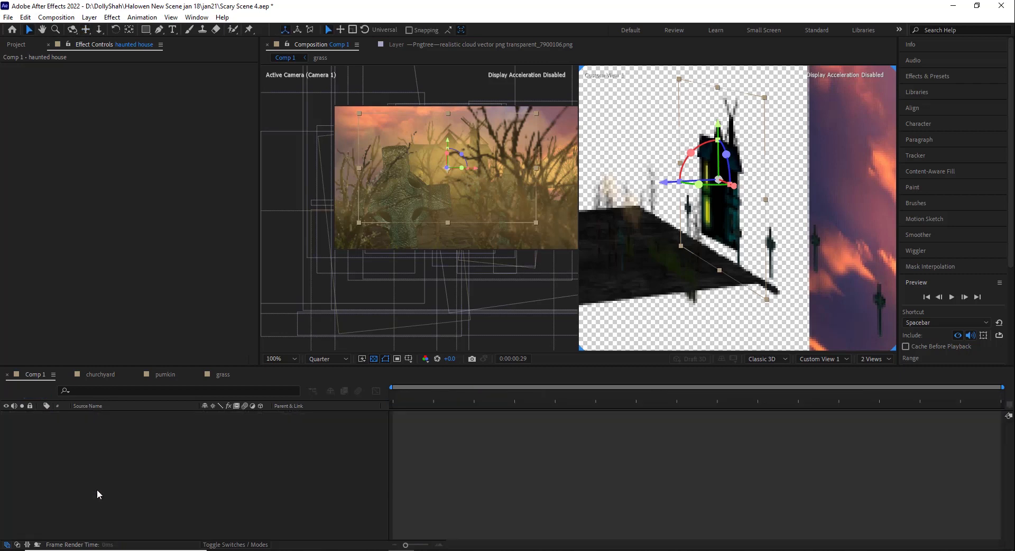
mouse_move(421, 397)
left_mouse_down()
mouse_move(389, 402)
mouse_move(549, 396)
mouse_move(422, 398)
left_mouse_up()
left_click_drag(359, 405, 357, 405)
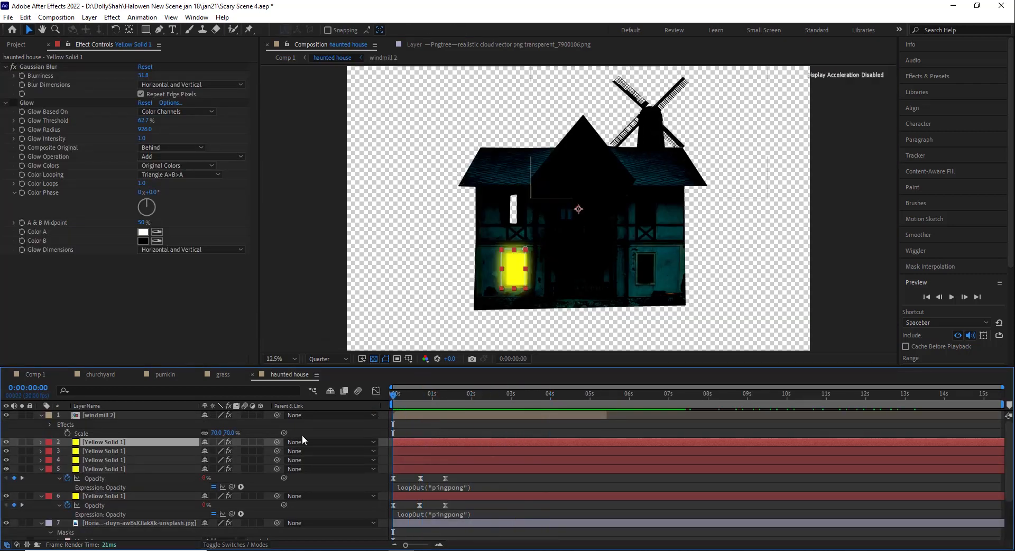
left_click(114, 522)
left_click(21, 523)
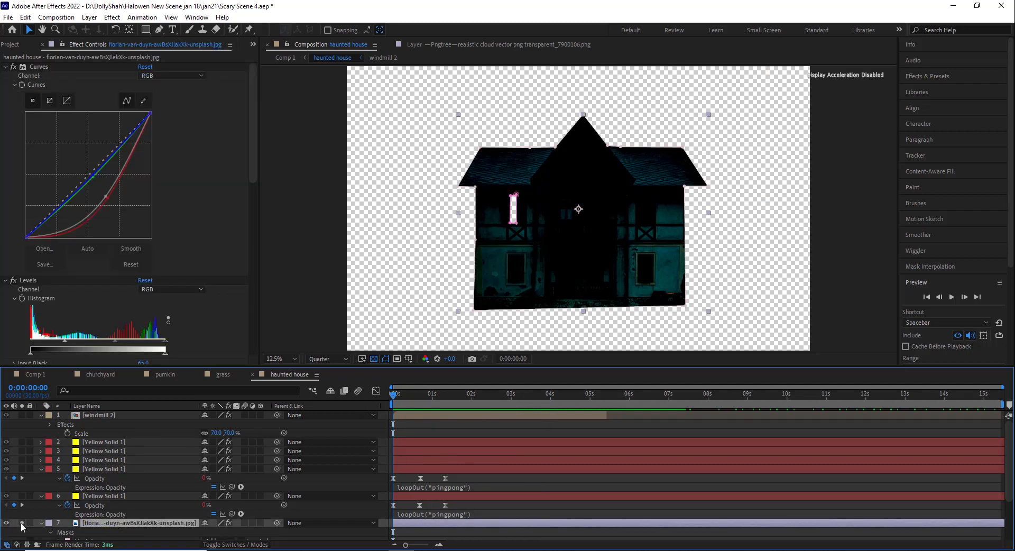
Disable the Curves, Levels, Exposure, Matte Choker and Curves 2 effects on the house photo
left_click(13, 67)
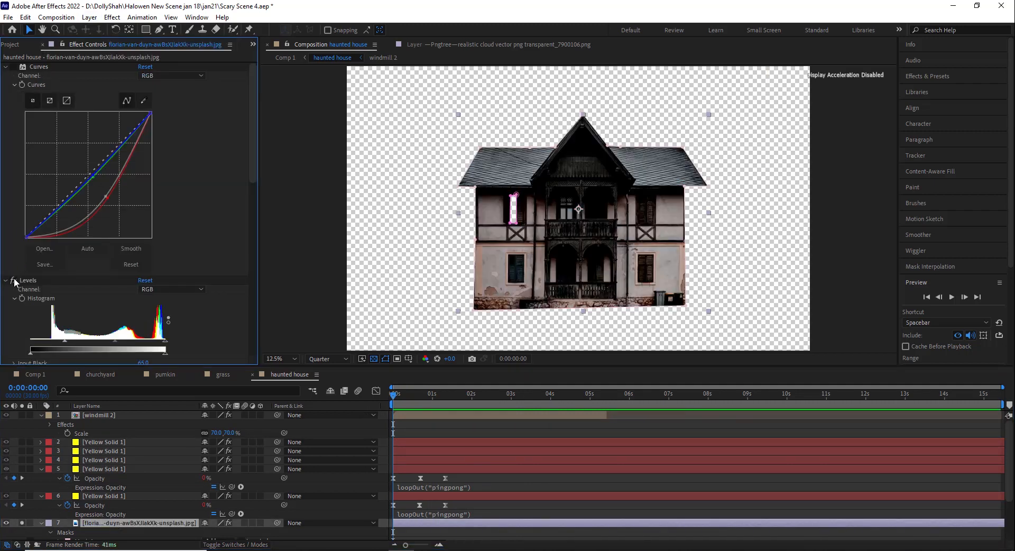
left_click(13, 281)
scroll(46, 282, "down", 10)
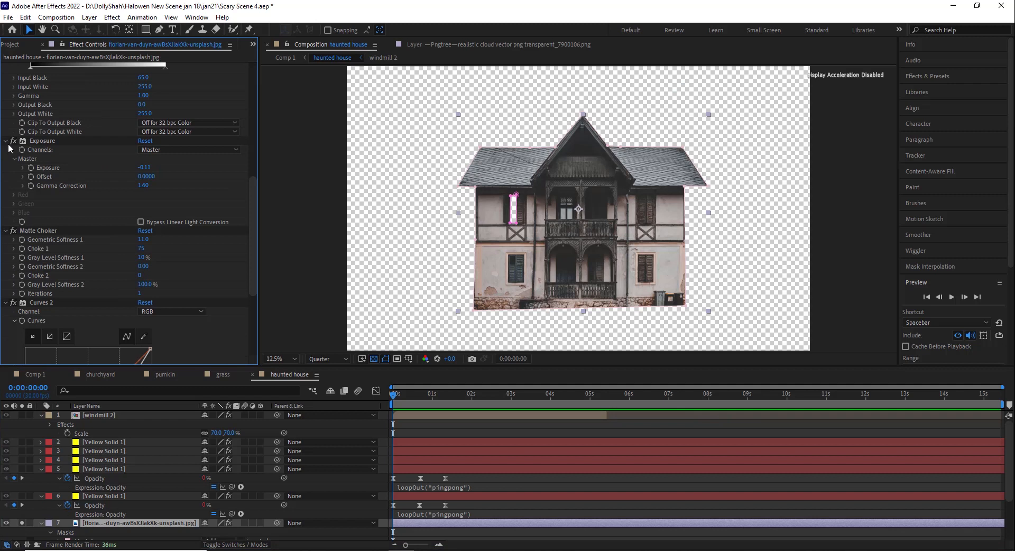
left_click(13, 141)
left_click(13, 230)
left_click(13, 302)
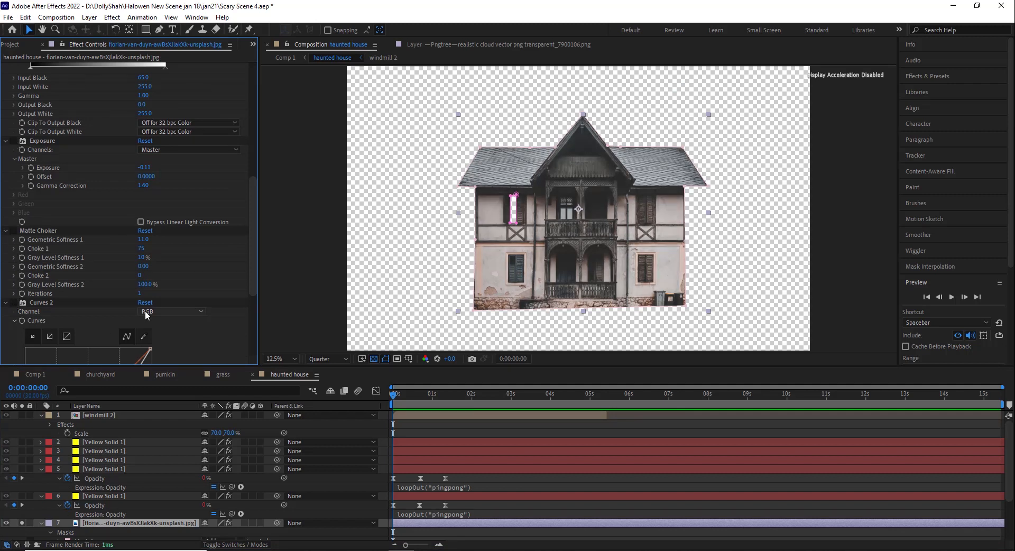
Re-enable the Curves 2, Matte Choker, Exposure, Levels and Curves effects on the house photo
scroll(147, 315, "down", 5)
left_click(13, 155)
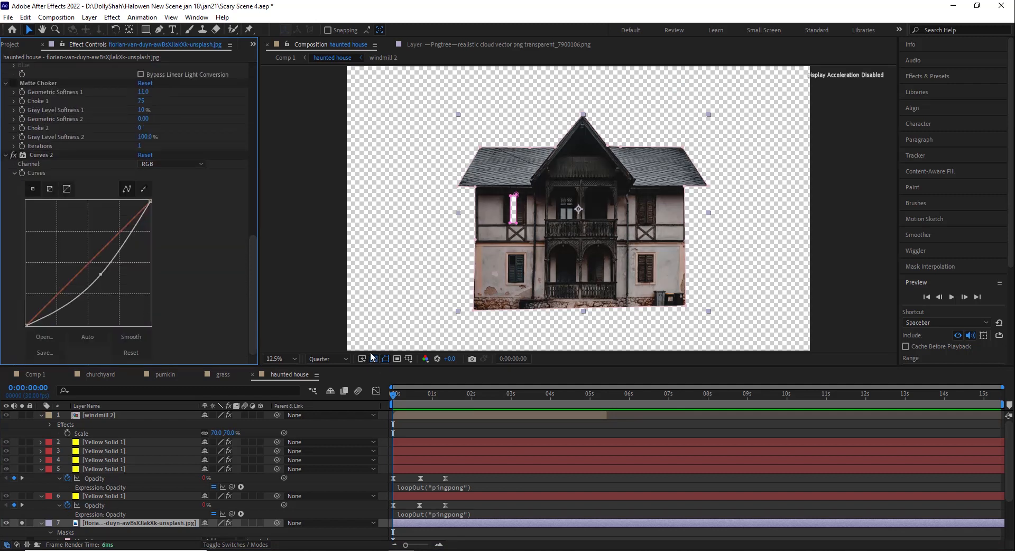
left_click(383, 358)
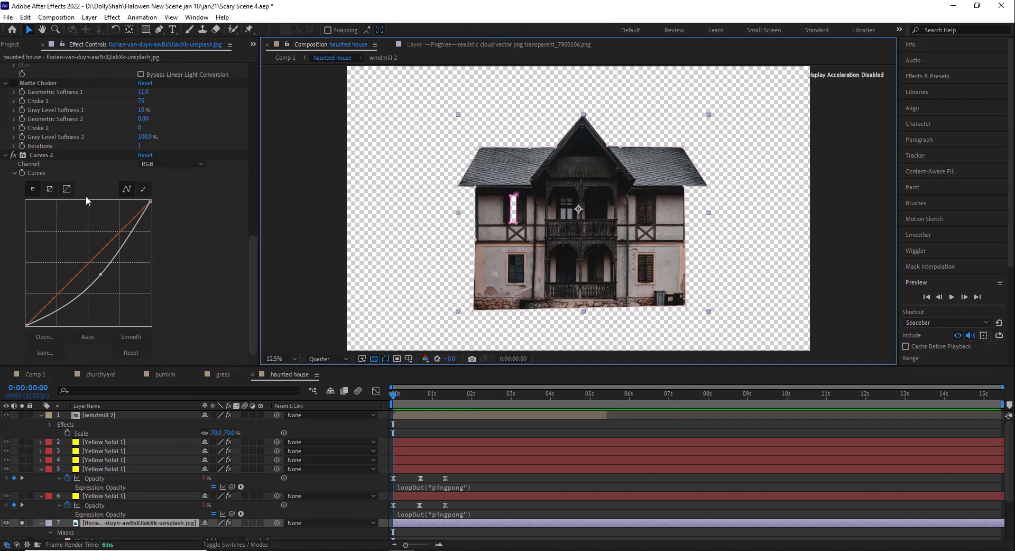
scroll(87, 200, "up", 5)
left_click(13, 226)
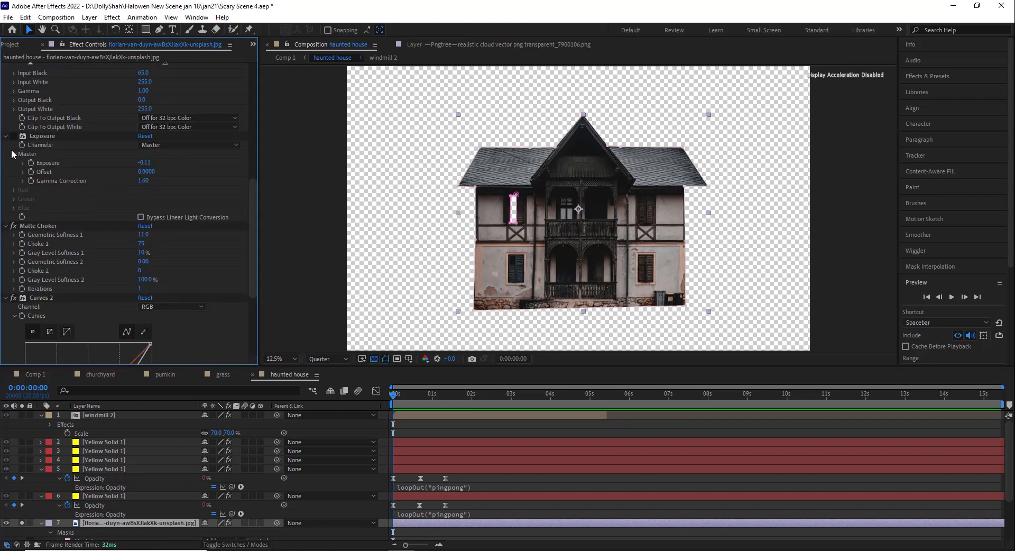
left_click(14, 136)
scroll(61, 241, "up", 6)
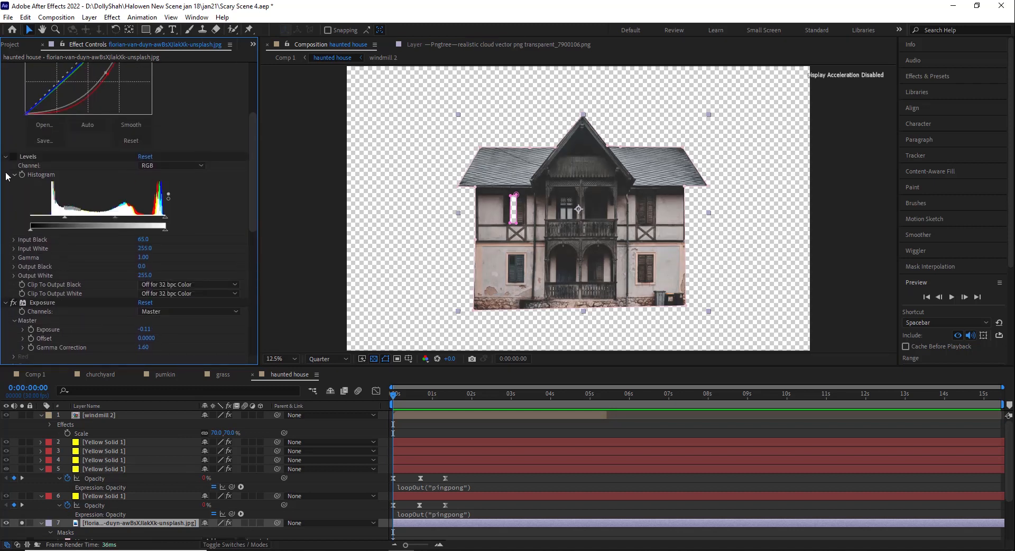
left_click(13, 156)
scroll(21, 169, "up", 4)
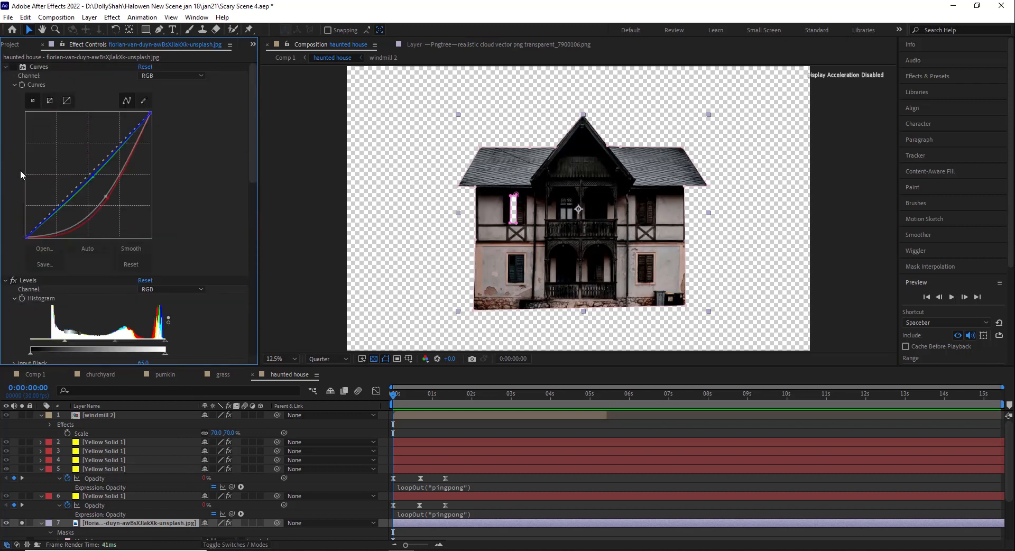
left_click(14, 67)
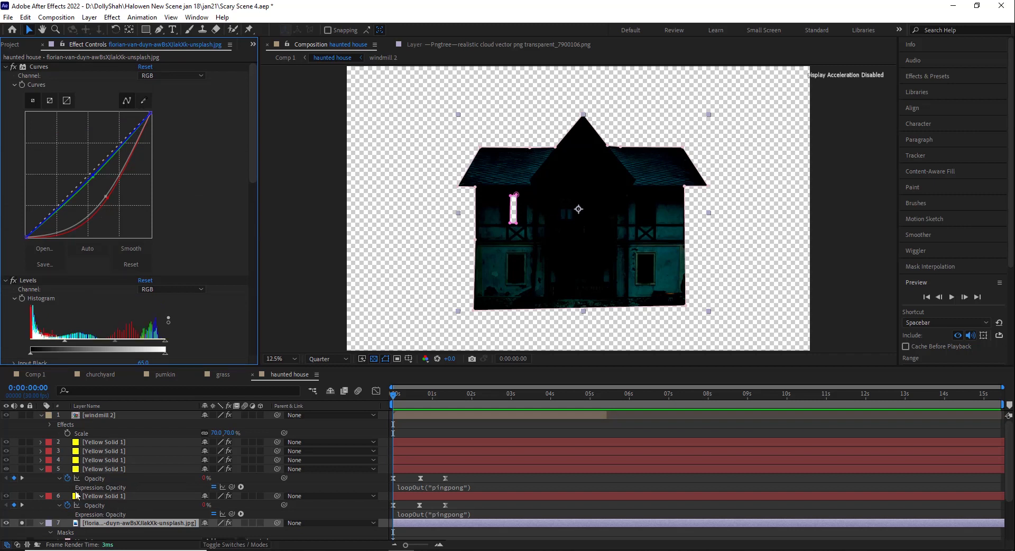
Solo the five Yellow Solid 1 layers, numbers 2 to 6, together with the house photo
left_click(111, 497)
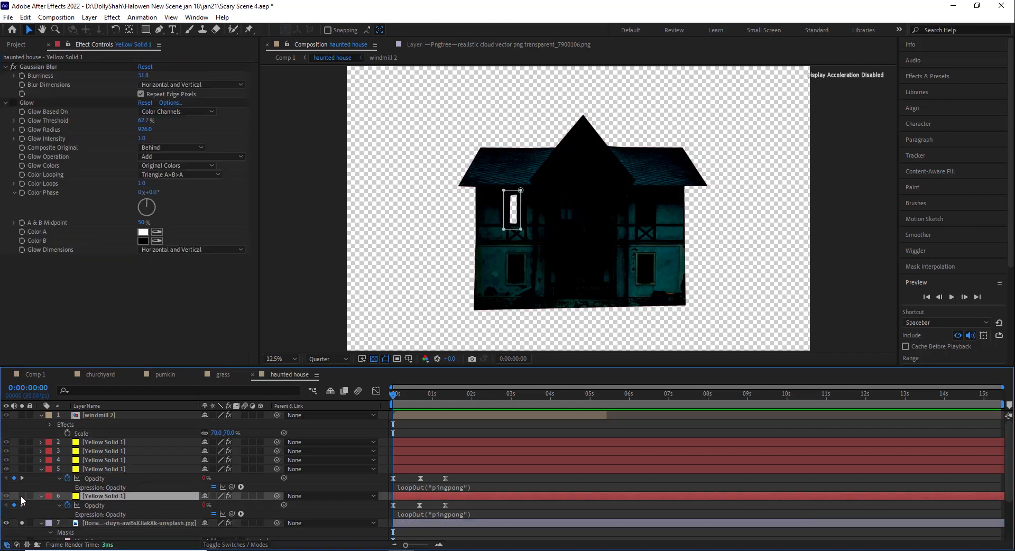
left_click(22, 497)
left_click(98, 470)
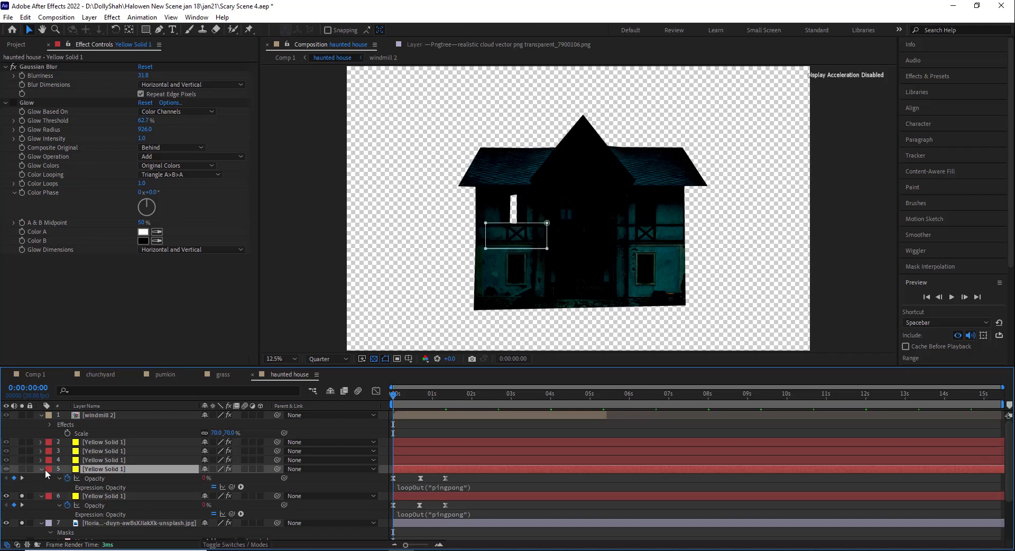
left_click(20, 468)
left_click(22, 460)
left_click(21, 451)
left_click(23, 442)
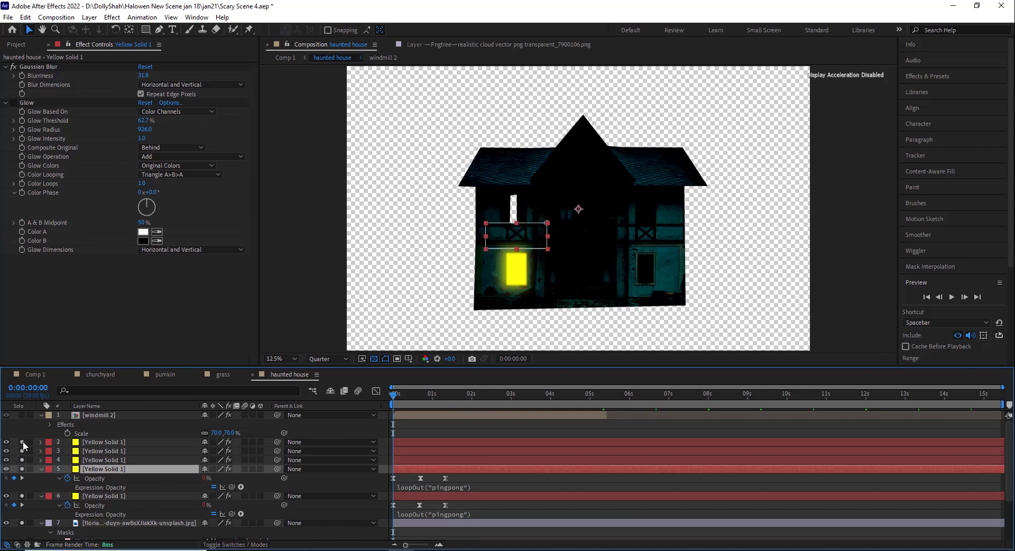
Scrub through the first second and a half to preview the flickering yellow window lights, with Yellow Solid layer 6 selected
left_click_drag(398, 397, 447, 400)
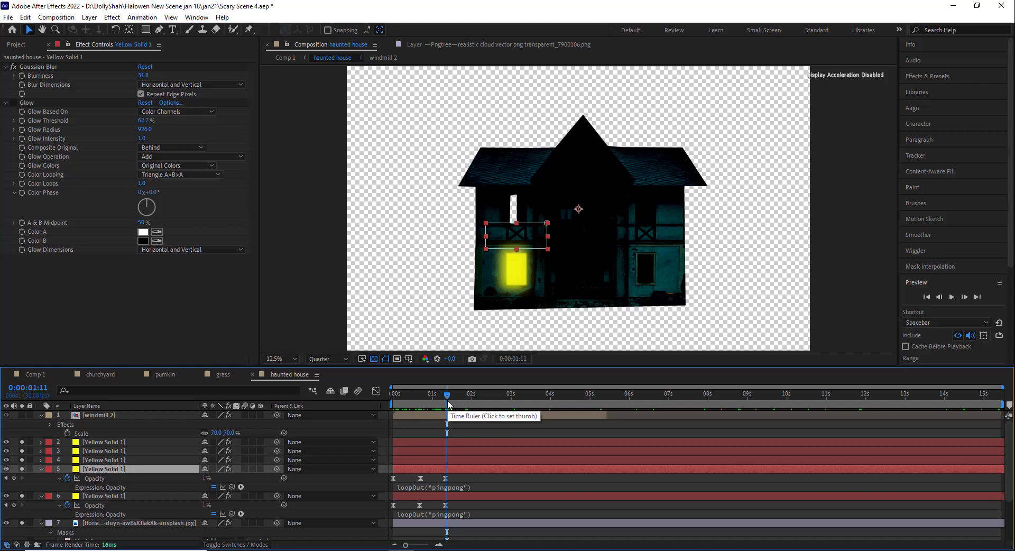
left_click(101, 497)
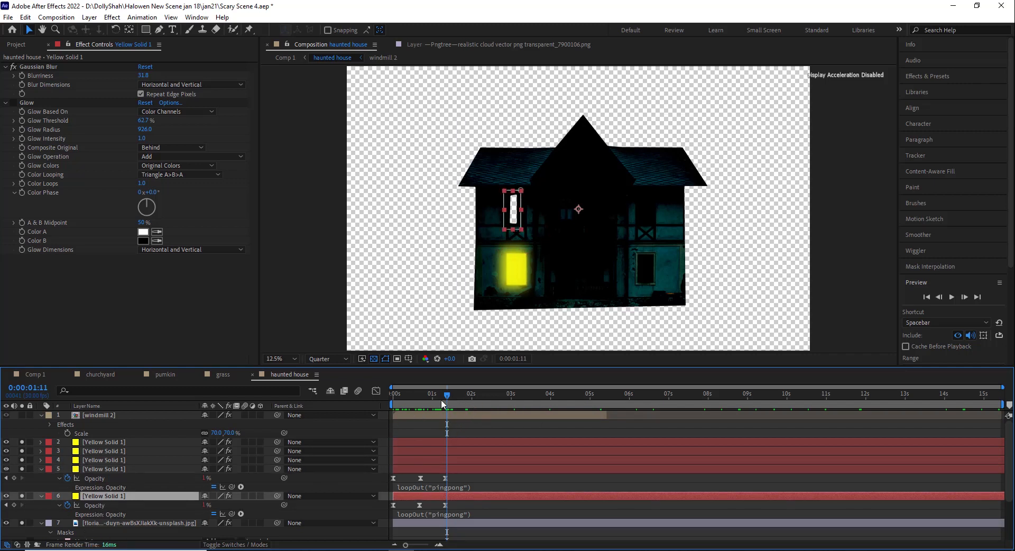
mouse_move(443, 404)
left_mouse_down()
mouse_move(400, 408)
mouse_move(435, 408)
left_mouse_up()
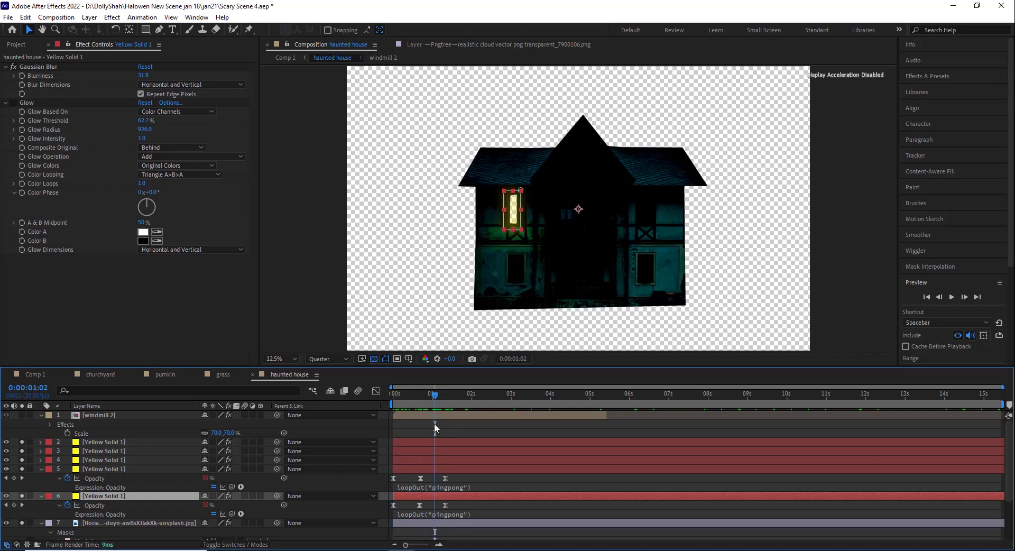
mouse_move(417, 398)
left_mouse_down()
mouse_move(369, 402)
mouse_move(433, 398)
left_mouse_up()
left_click(439, 397)
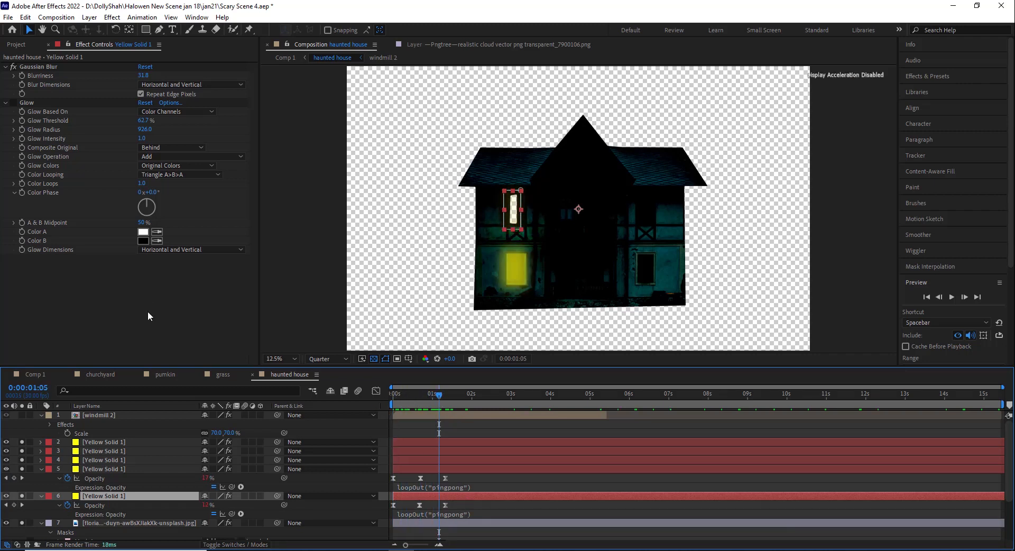
Solo the windmill 2 layer along with the house and its window lights
left_click(110, 441)
left_click(105, 415)
left_click(23, 415)
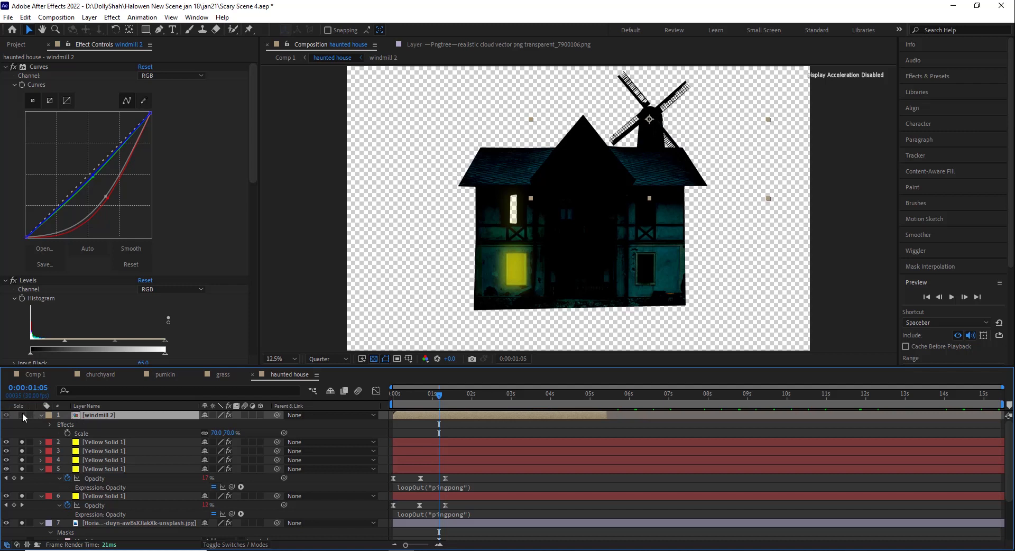
left_click(22, 414)
left_click(23, 415)
Open the windmill 2 precomp, select Layer 1 and examine the windmill up close
double_click(92, 415)
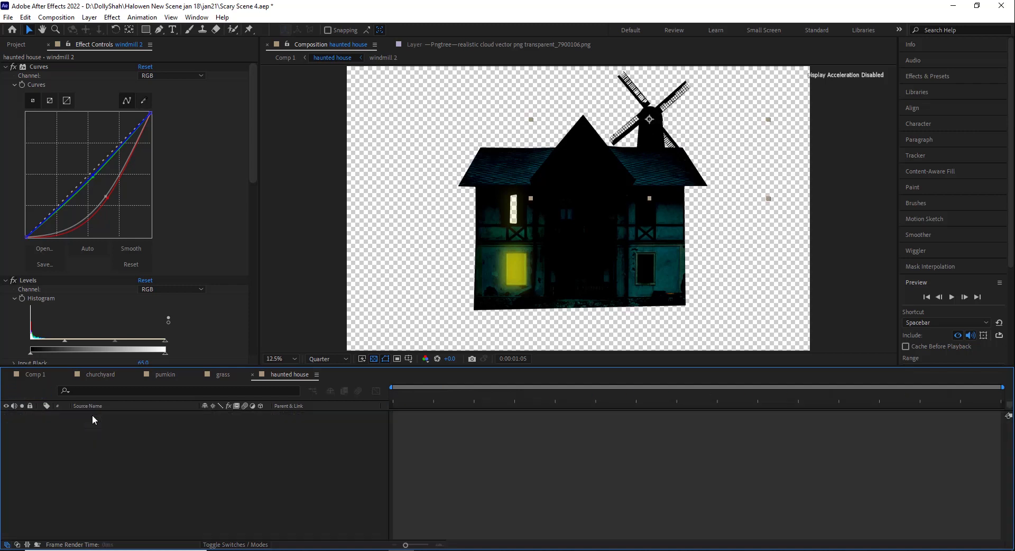
left_click(113, 467)
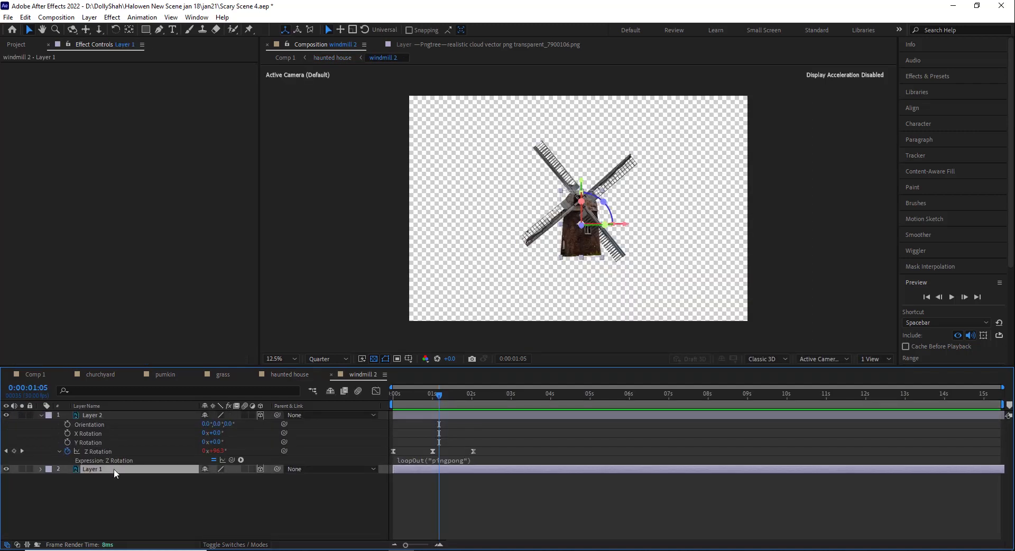
scroll(570, 236, "up", 2)
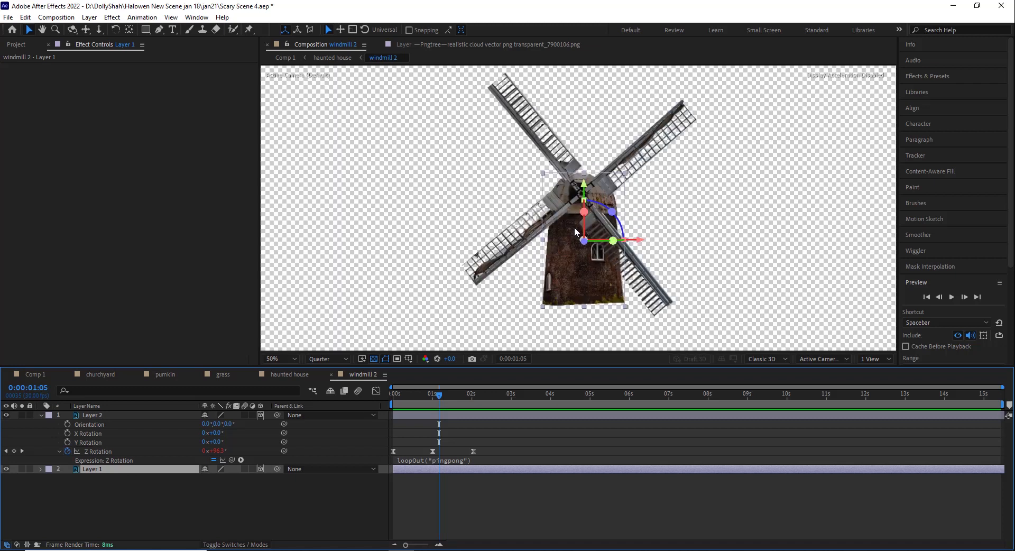
scroll(595, 211, "down", 2)
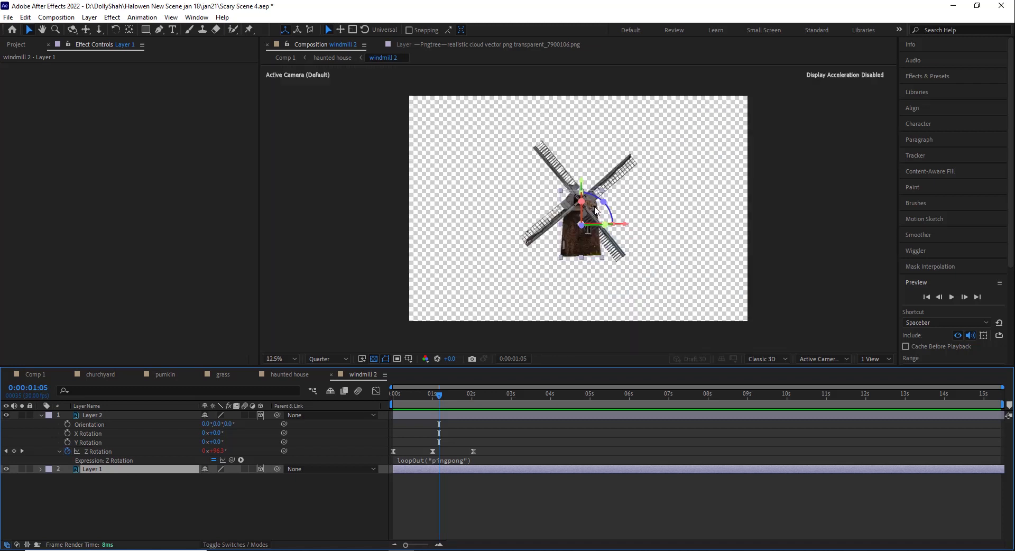
Hide and show Layer 2 repeatedly to compare the windmill tower with and without its blades, leaving the layer visible
left_click(7, 415)
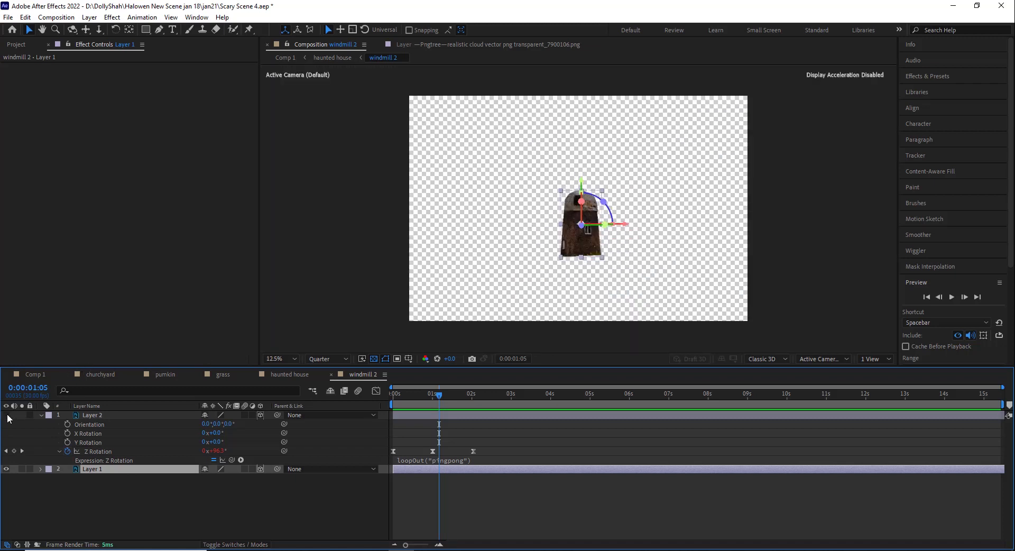
left_click(7, 415)
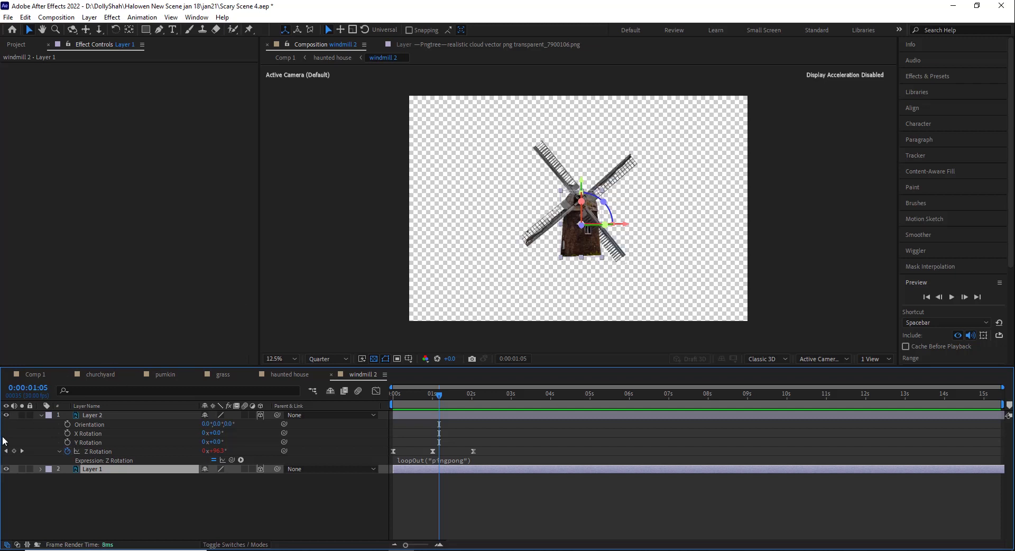
left_click(7, 415)
left_click(6, 415)
left_click(7, 415)
left_click(7, 415)
left_click(6, 415)
key("period")
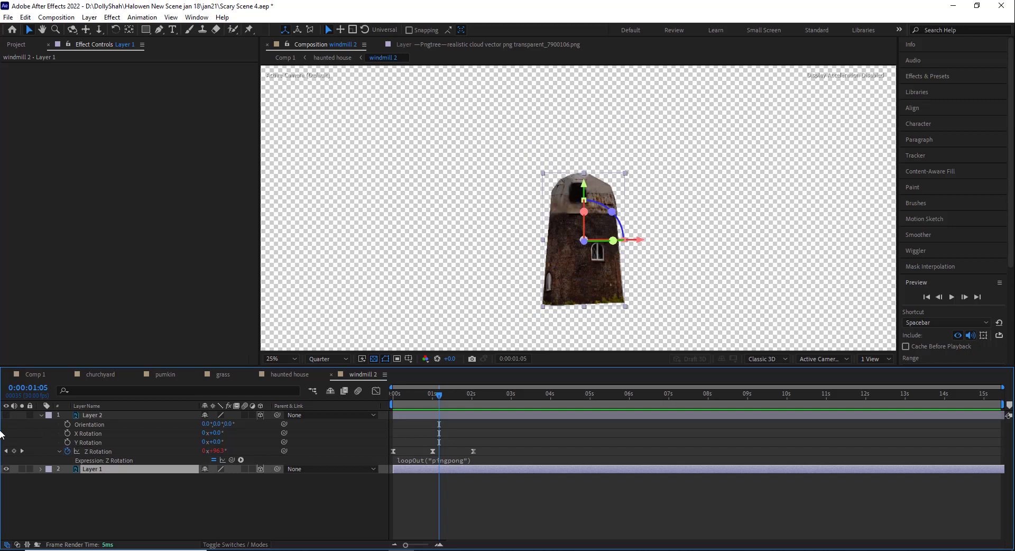
left_click(7, 415)
Preview the blade rotation in the windmill 2 precomp, then scrub the darkened windmill's motion in the haunted house comp
left_click_drag(436, 395, 407, 395)
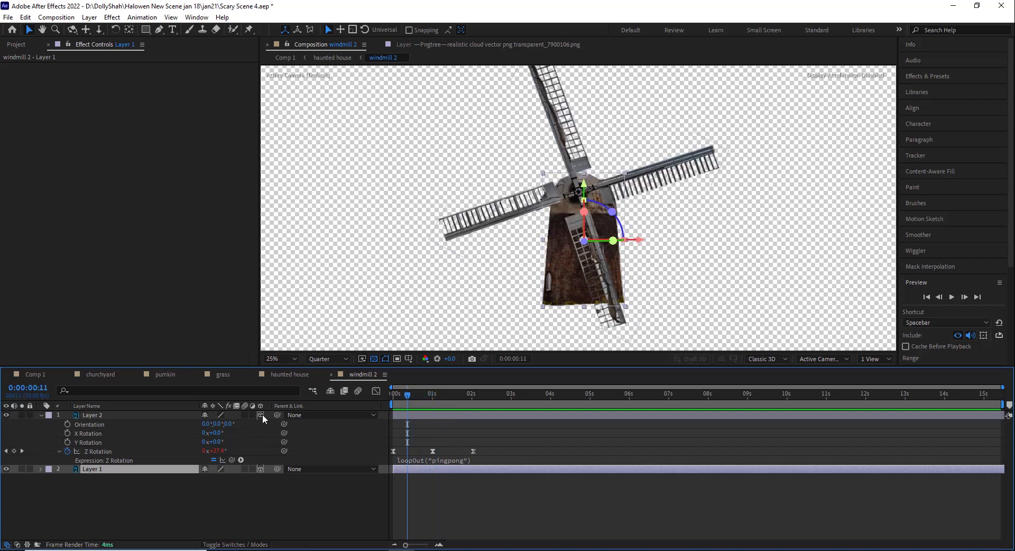
left_click_drag(412, 404, 375, 417)
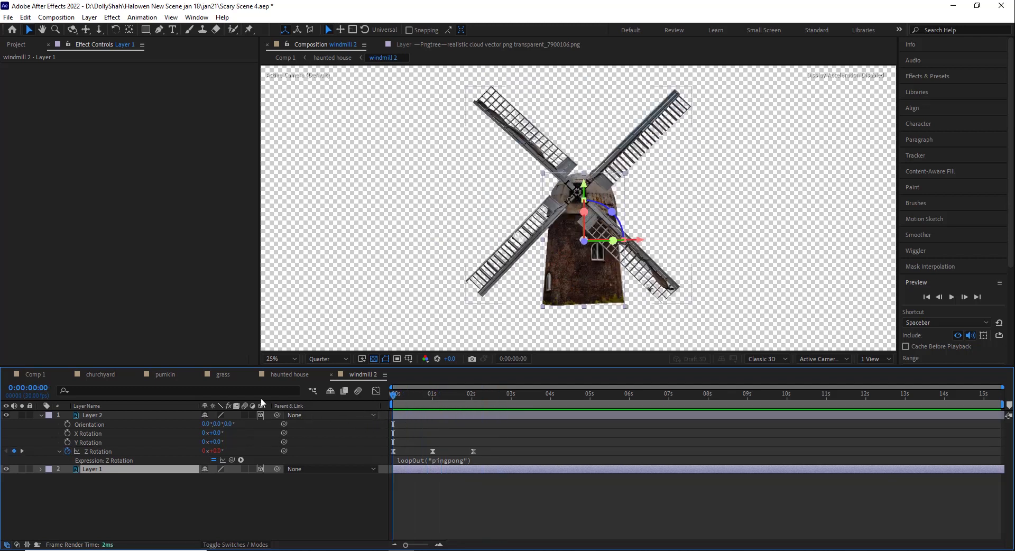
left_click(281, 374)
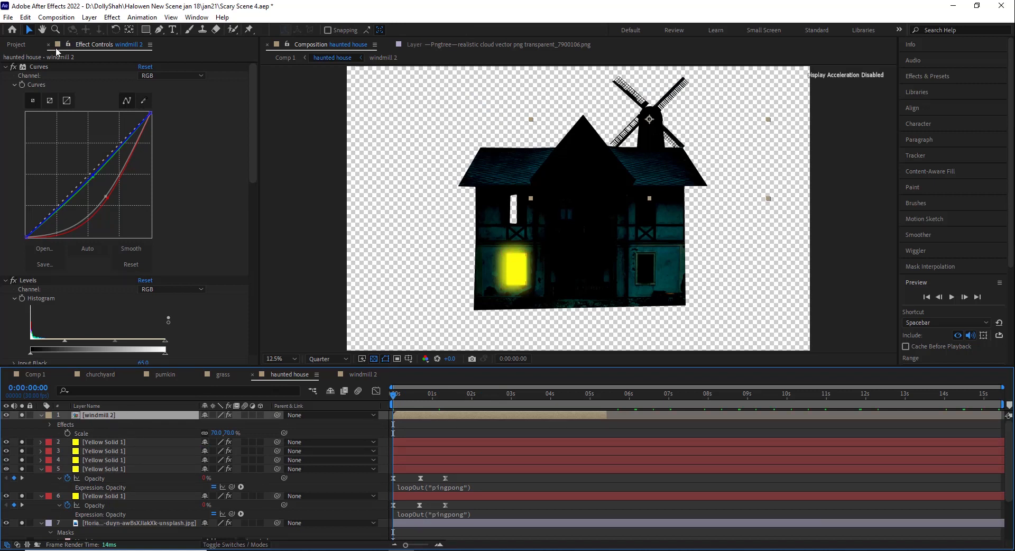
left_click(43, 69)
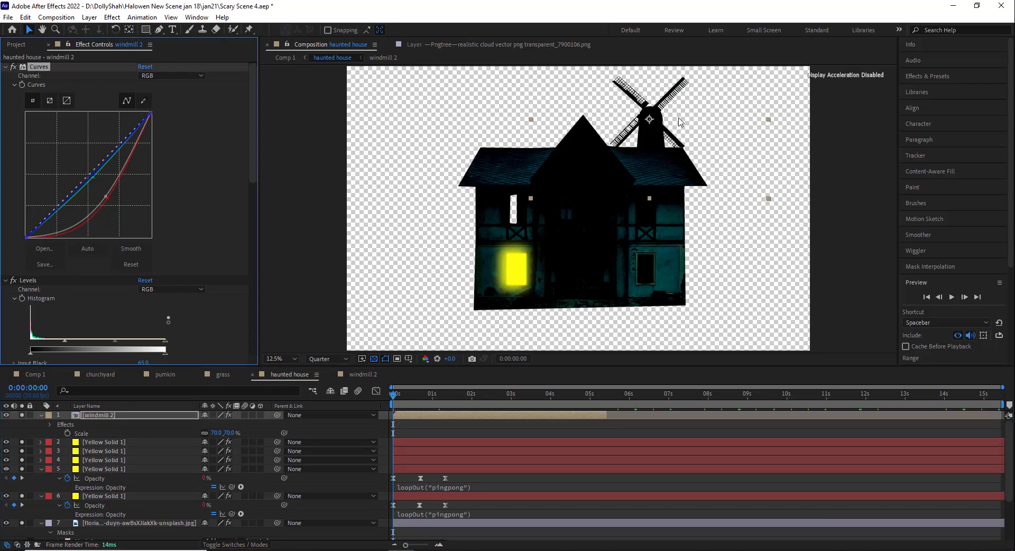
left_click_drag(417, 398, 449, 396)
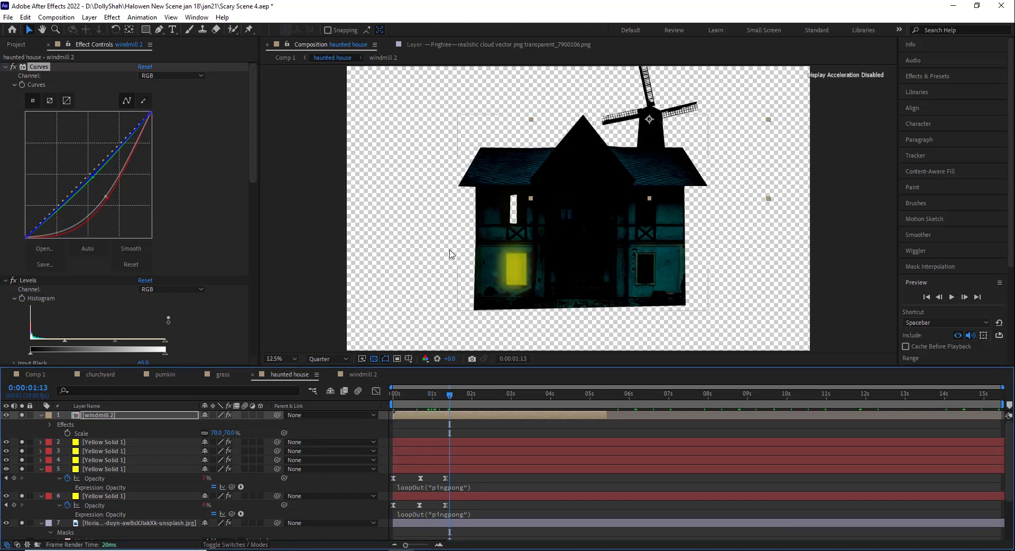
Return to Comp 1, find and select the Camera 1 layer, and reveal its focus distance, aperture and blur level keyframes
left_click(27, 377)
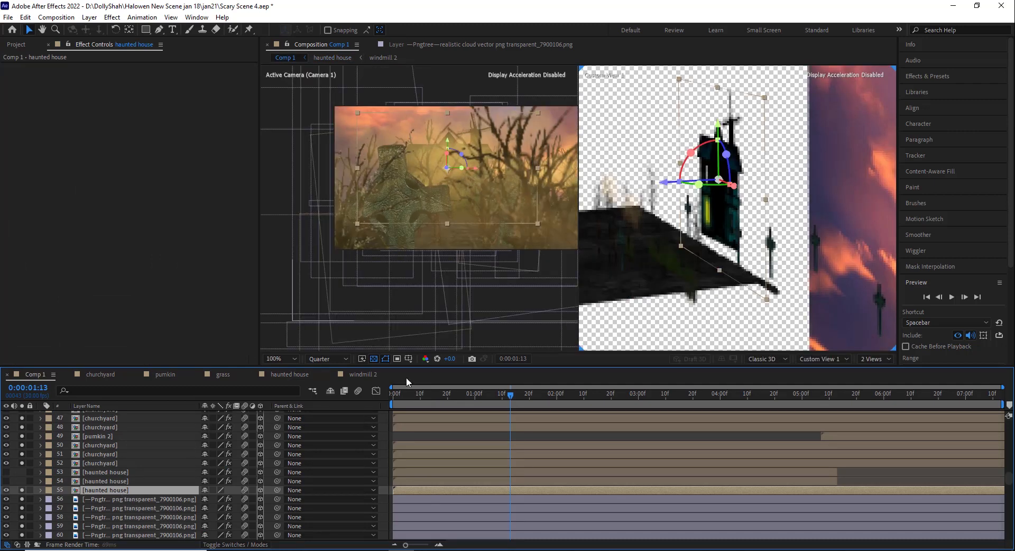
left_click(85, 488)
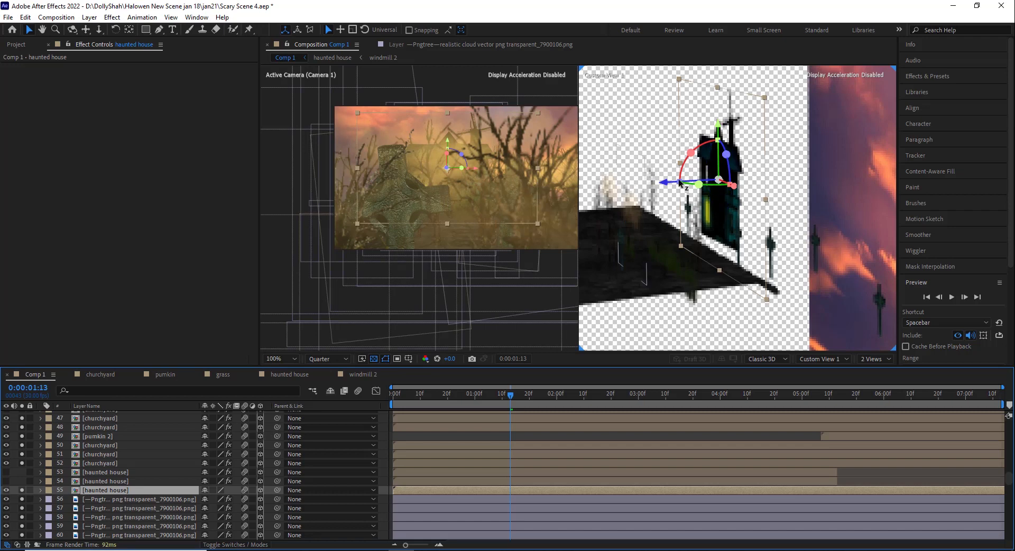
scroll(87, 457, "up", 10)
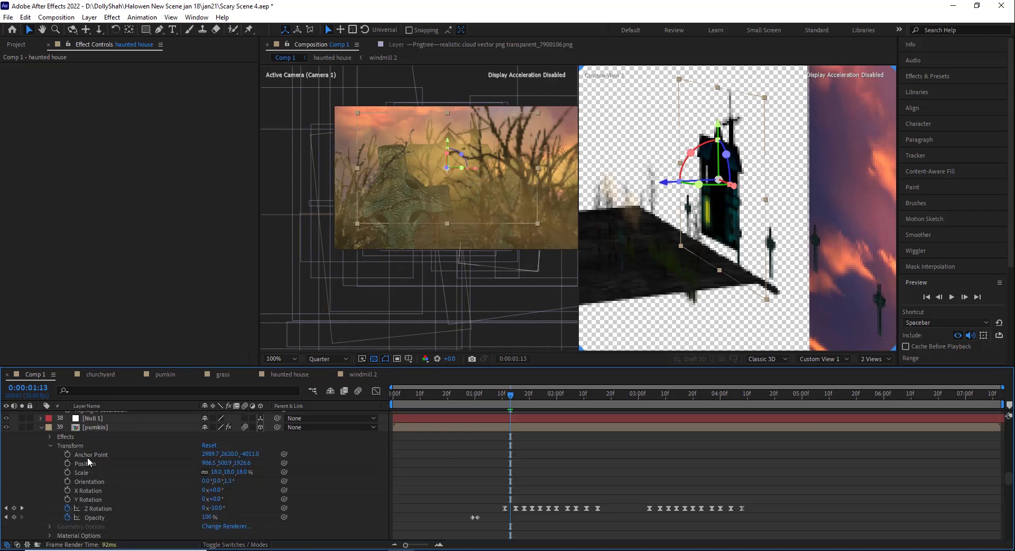
scroll(88, 456, "up", 15)
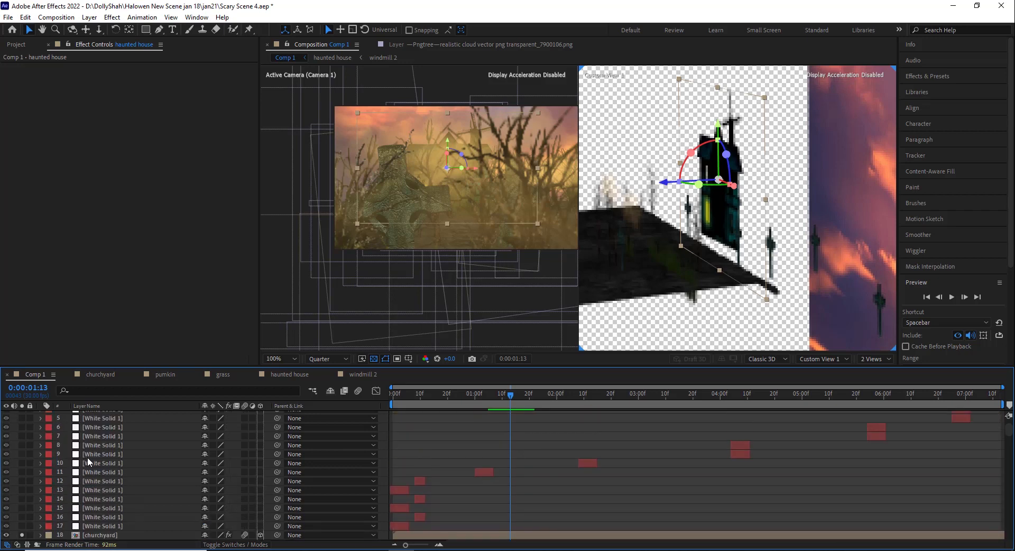
scroll(87, 457, "down", 12)
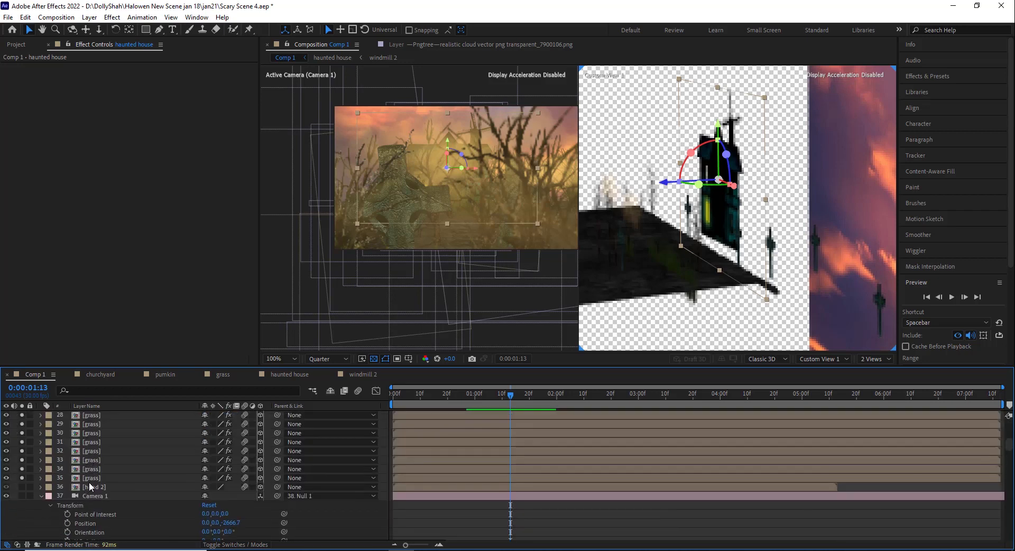
left_click(95, 494)
scroll(111, 468, "down", 8)
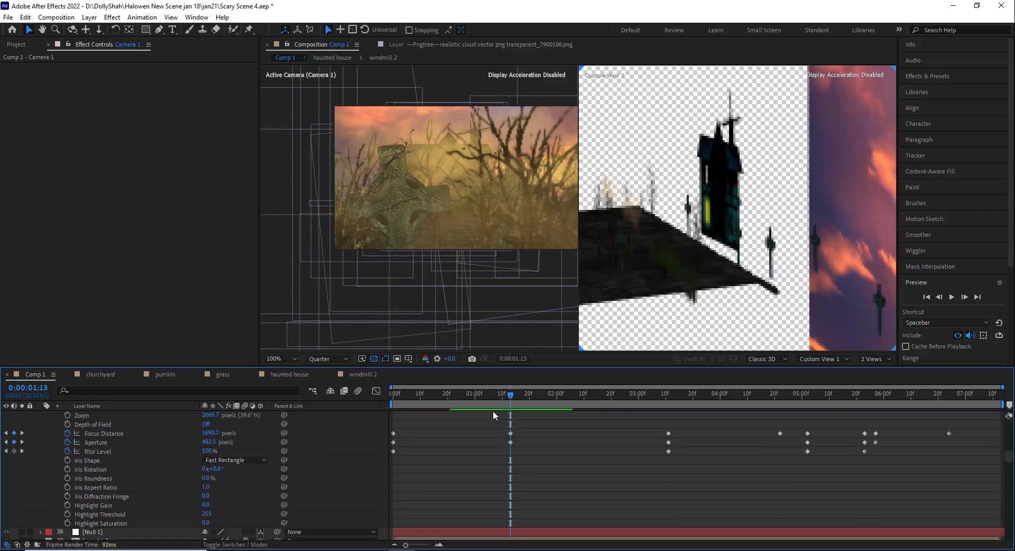
Scrub the start of Comp 1 to preview the camera move and focus changes, then inspect Camera 1's transform properties
left_click_drag(491, 399, 398, 410)
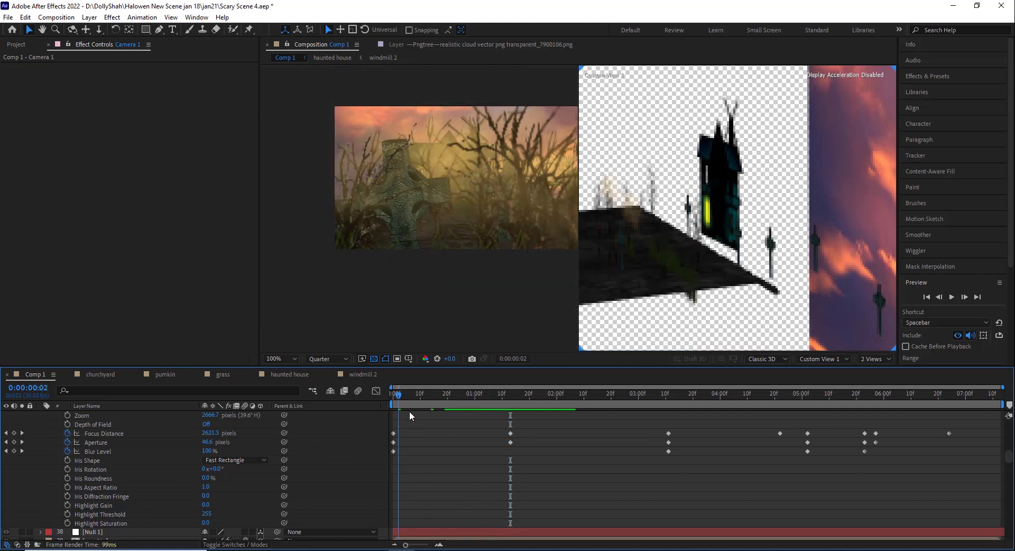
left_click(488, 400)
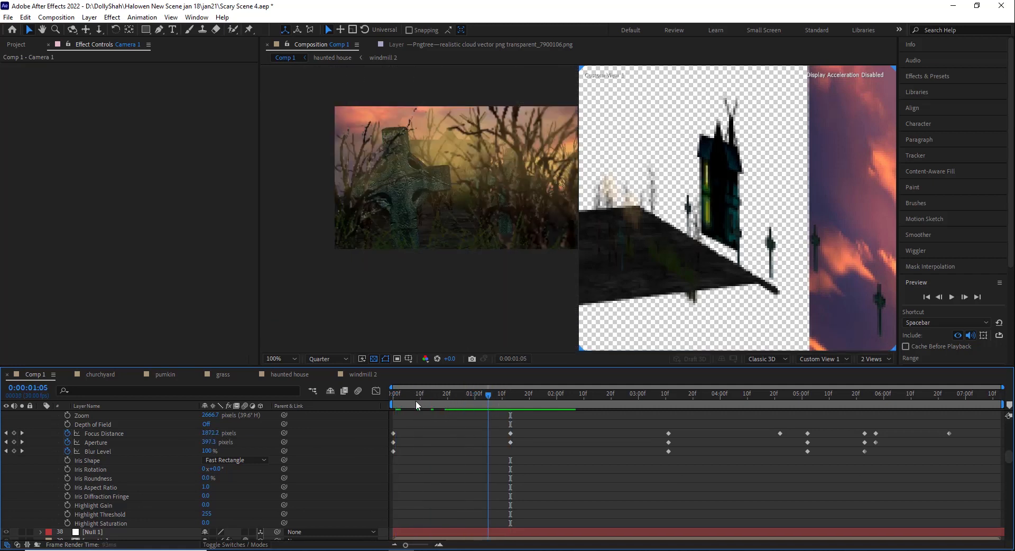
scroll(99, 465, "up", 5)
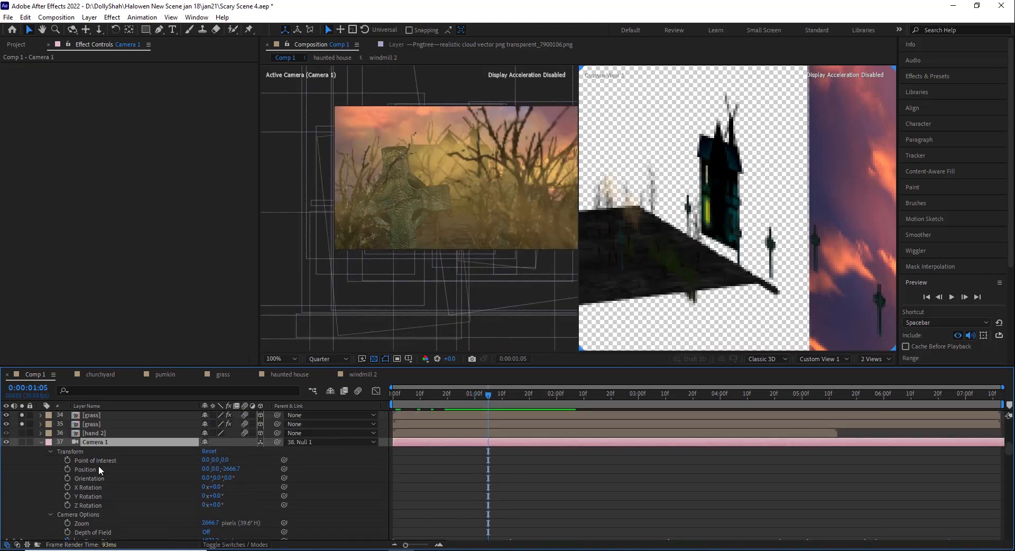
Open Camera 1's settings to review its type, preset and lens values, then close the dialog
left_click(90, 17)
left_click(114, 41)
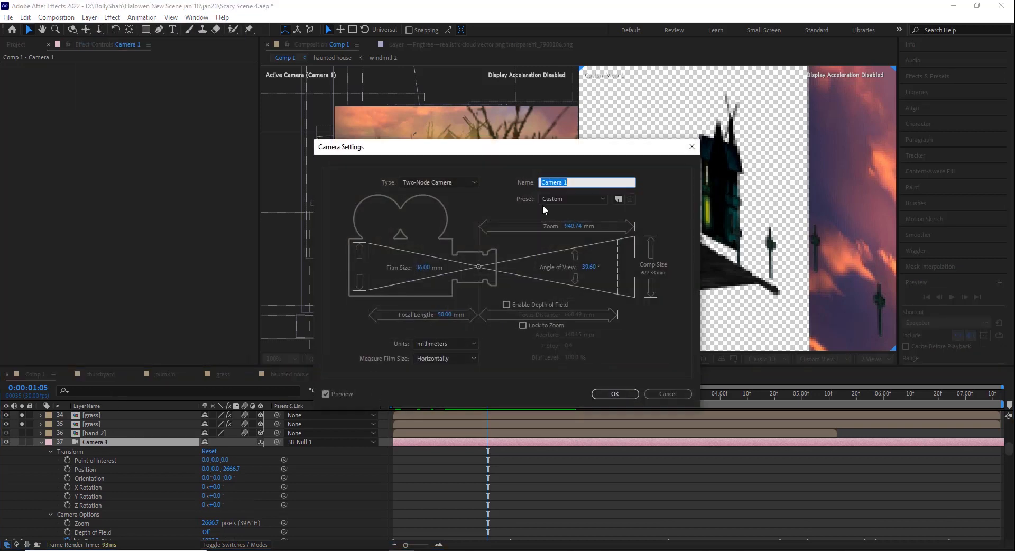
left_click(615, 394)
Select Null 1 and Camera 1 in turn to examine the parent link between them, ending with Null 1 selected
scroll(106, 483, "down", 10)
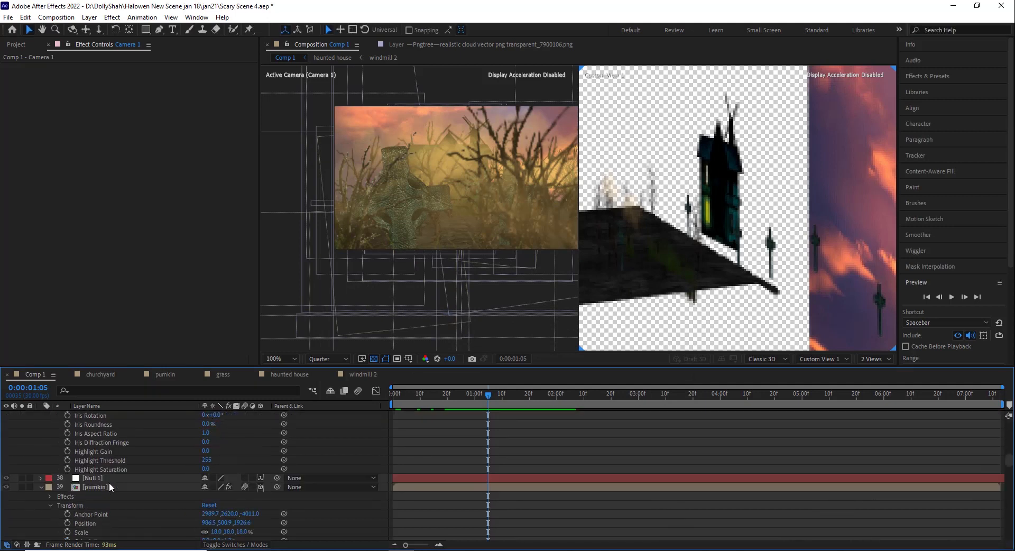
left_click(106, 479)
scroll(107, 479, "up", 8)
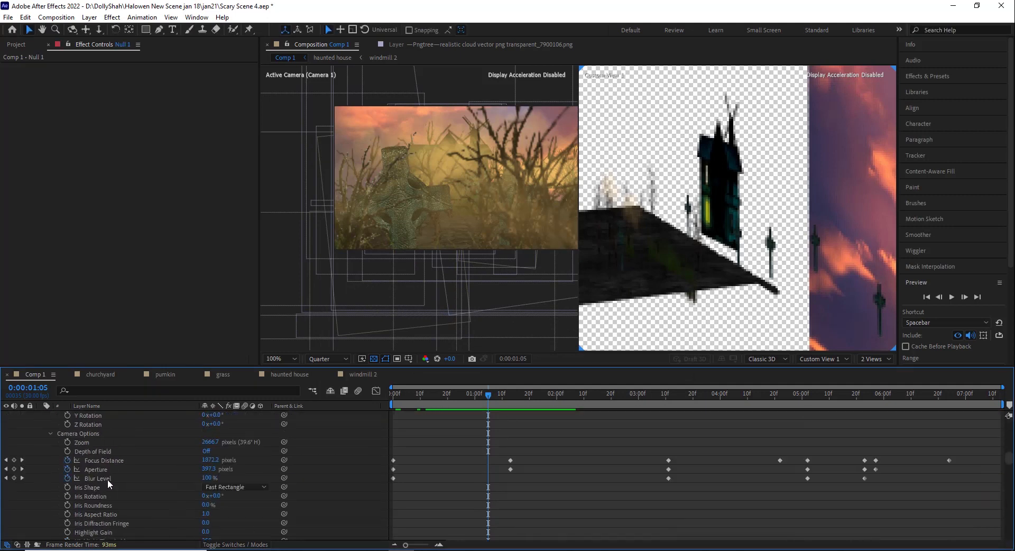
left_click(103, 468)
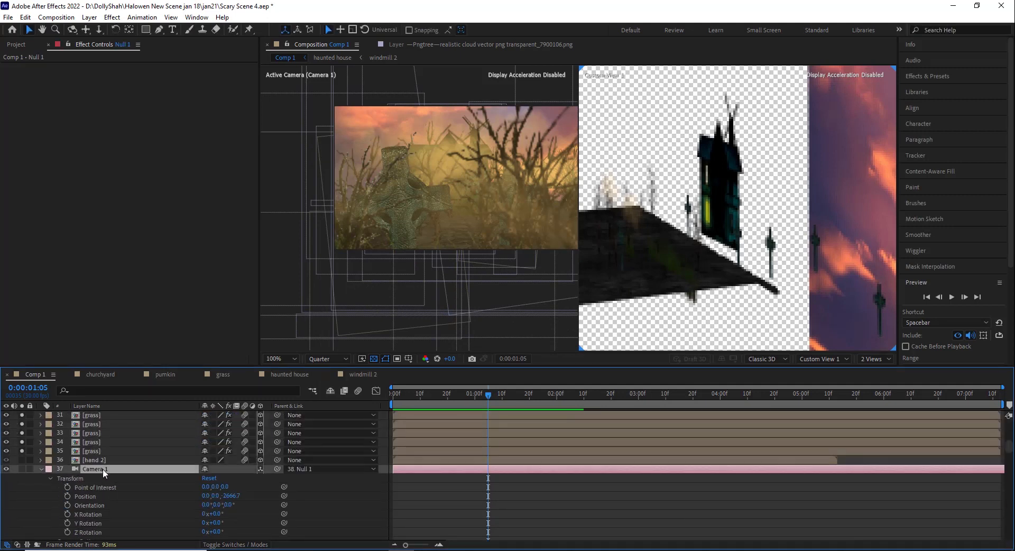
scroll(153, 481, "down", 5)
scroll(159, 478, "up", 3)
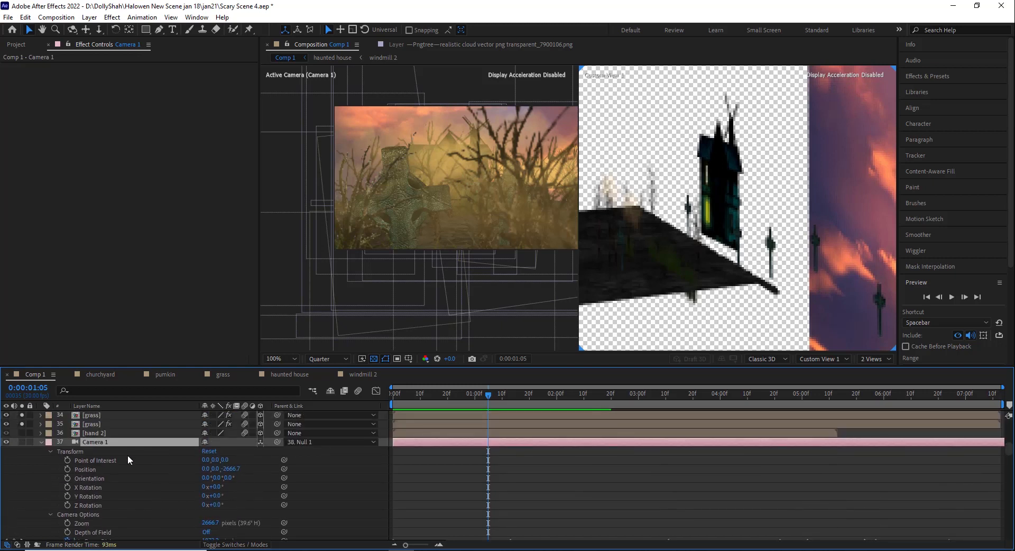
scroll(128, 454, "down", 8)
left_click(114, 426)
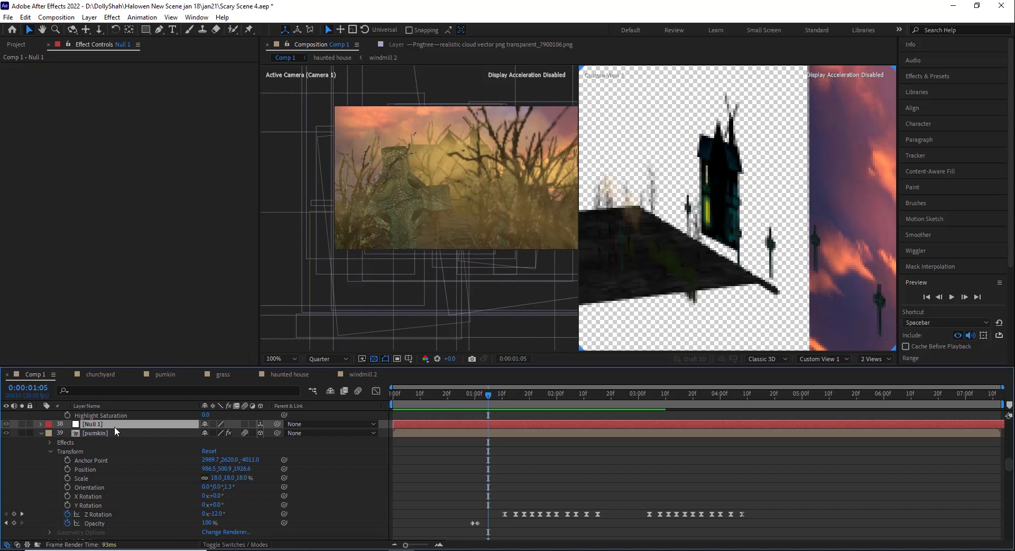
Reveal Null 1's transform properties and move the playhead to the start of Comp 1
left_click(411, 398)
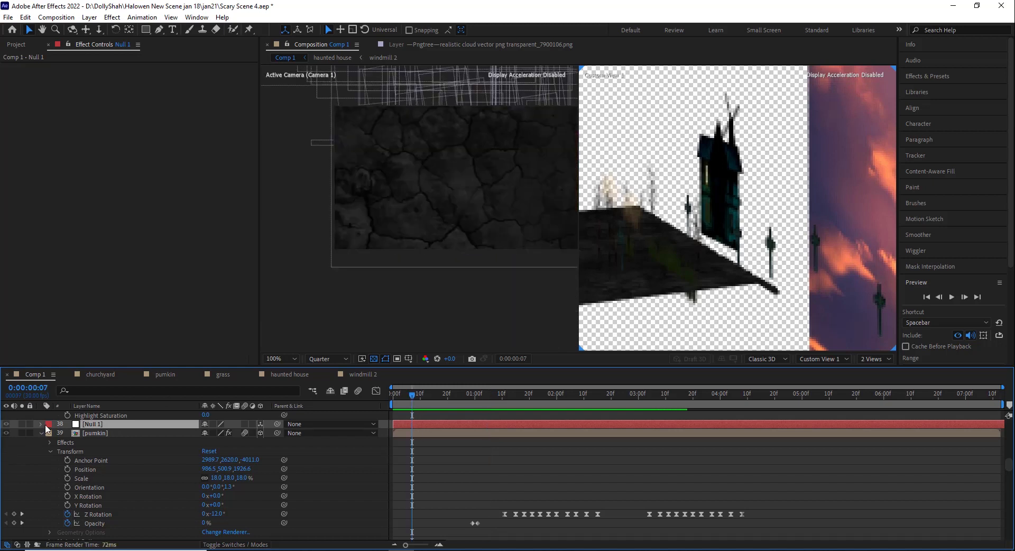
left_click(39, 424)
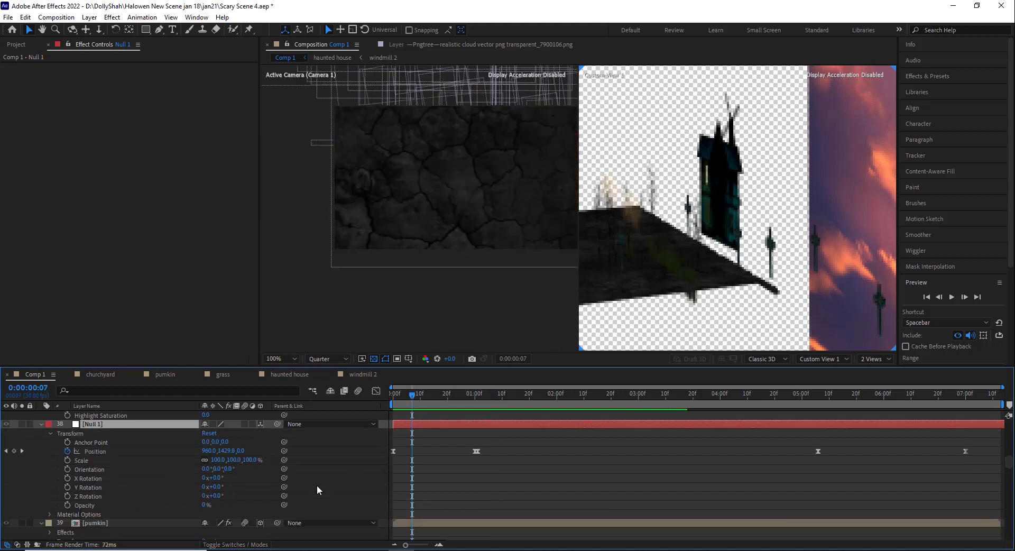
left_click(394, 395)
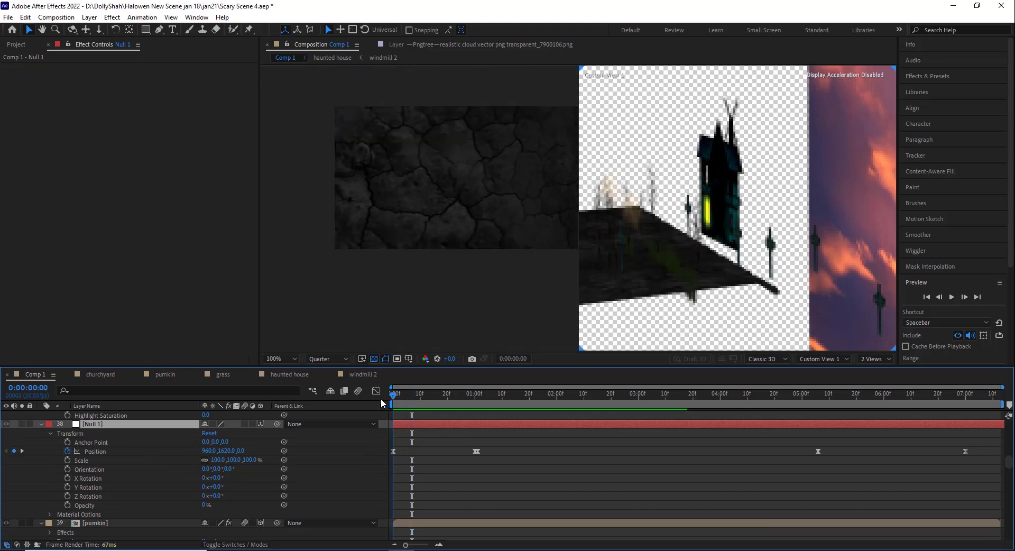
Scrub the first second of Comp 1 to 0:00:01:01, examining Null 1's neighbouring position keyframes up close
left_click_drag(394, 399, 472, 410)
left_click_drag(411, 547, 443, 548)
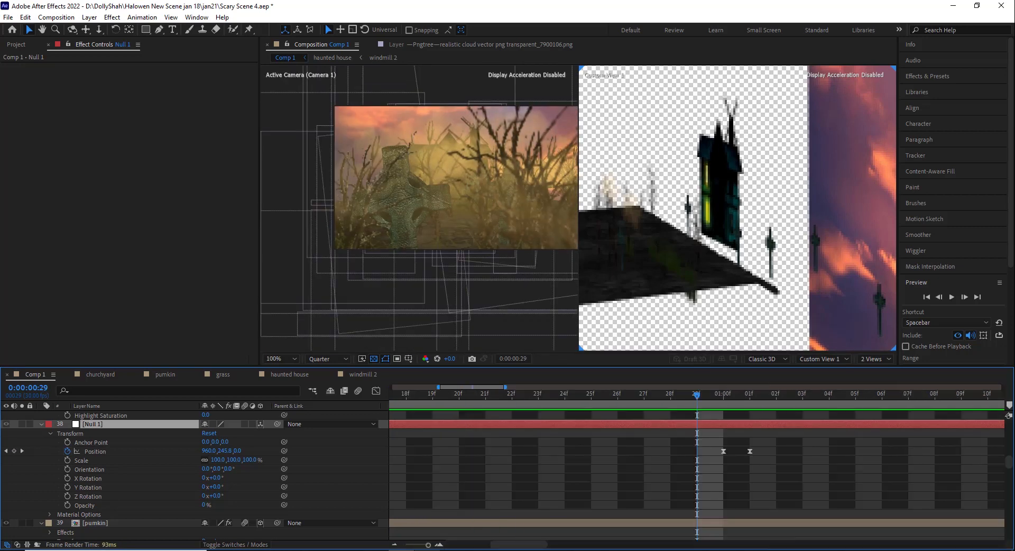
left_click_drag(722, 398, 759, 399)
left_click_drag(422, 547, 406, 547)
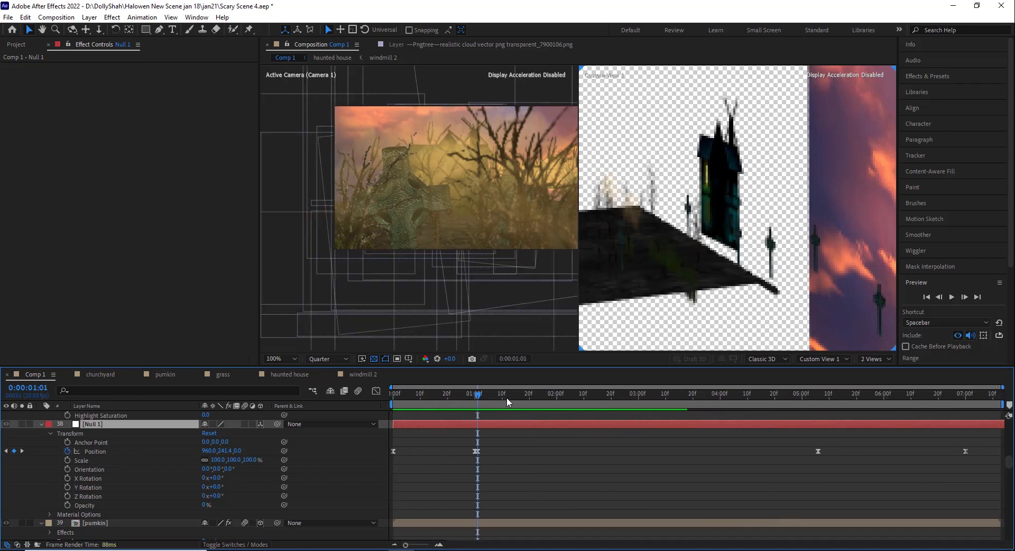
Scrub Comp 1 onward through Null 1's position keyframes at 0:00:05:06 and 0:00:07:00 to preview the camera move
left_click_drag(506, 397, 737, 400)
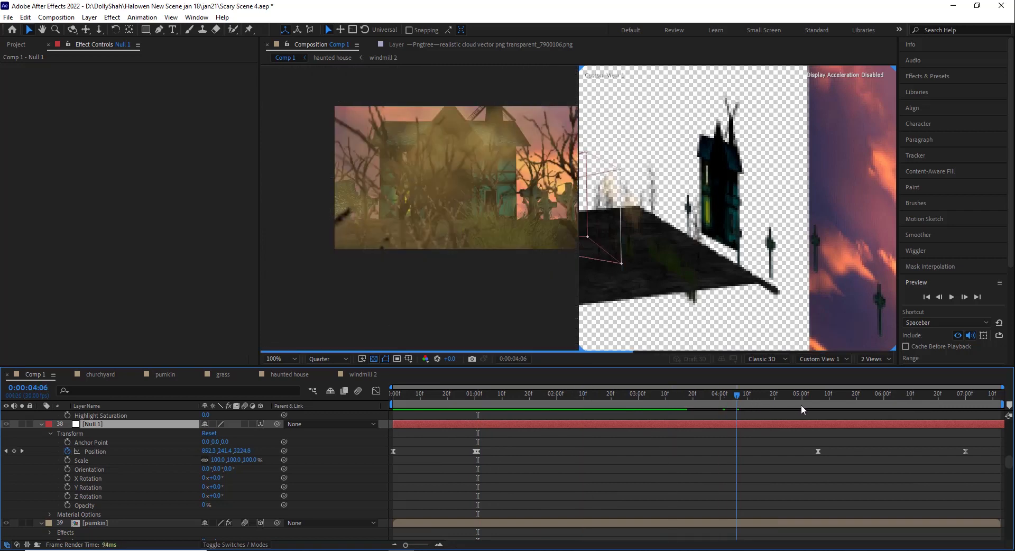
left_click_drag(801, 408, 810, 404)
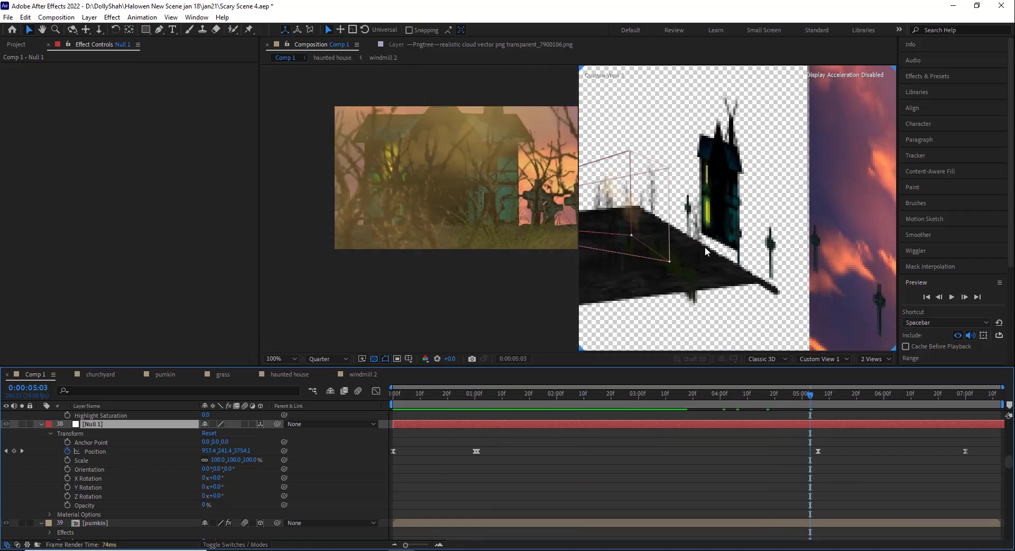
left_click(817, 395)
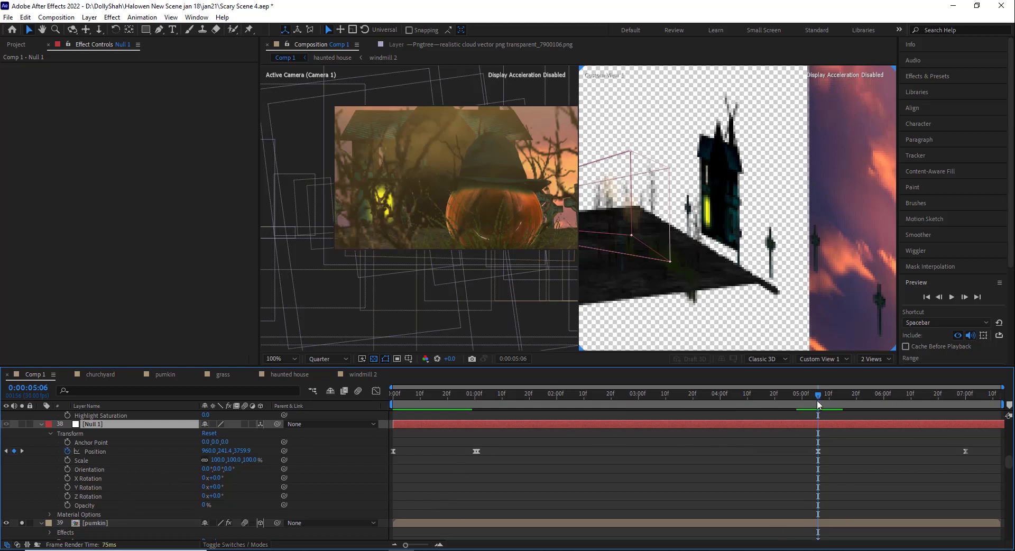
left_click_drag(818, 402, 964, 404)
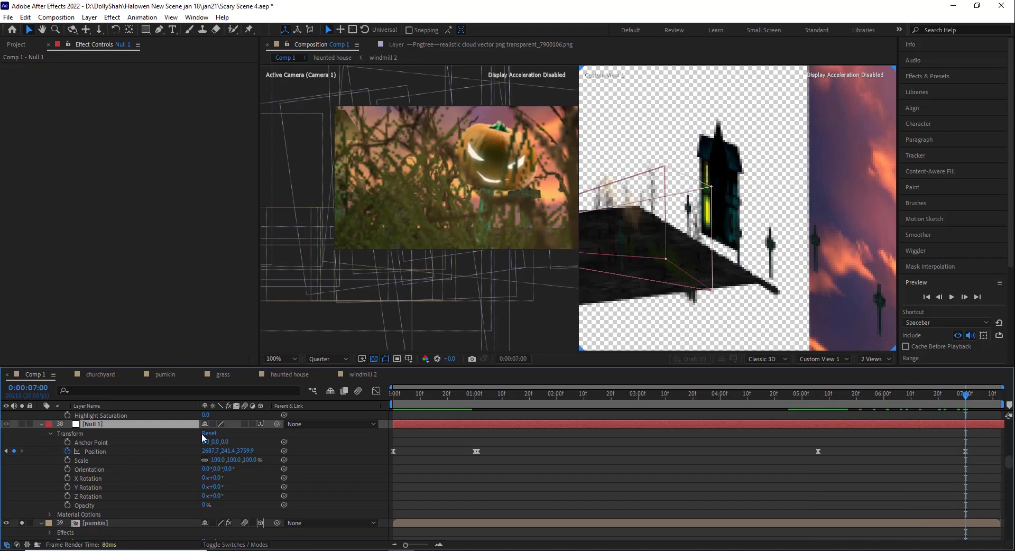
Find the pumkin 2 layer in Comp 1, open its precomp and go to the first frame
scroll(188, 452, "down", 3)
scroll(127, 499, "down", 3)
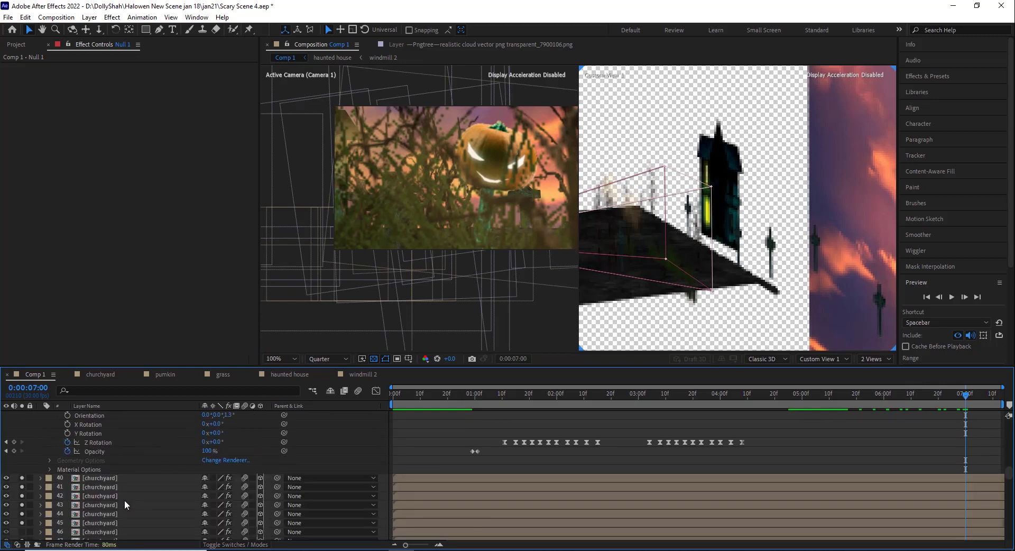
scroll(125, 500, "down", 3)
double_click(110, 479)
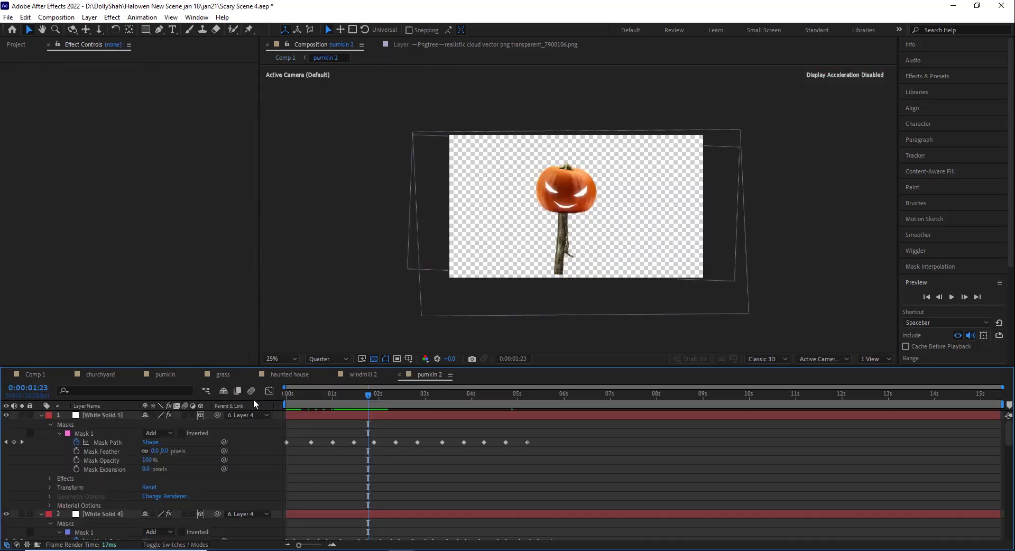
key("Home")
Solo and unsolo Layer 5 and Layer 4 in turn to view the wooden stick and the pumpkin head separately
scroll(62, 497, "down", 10)
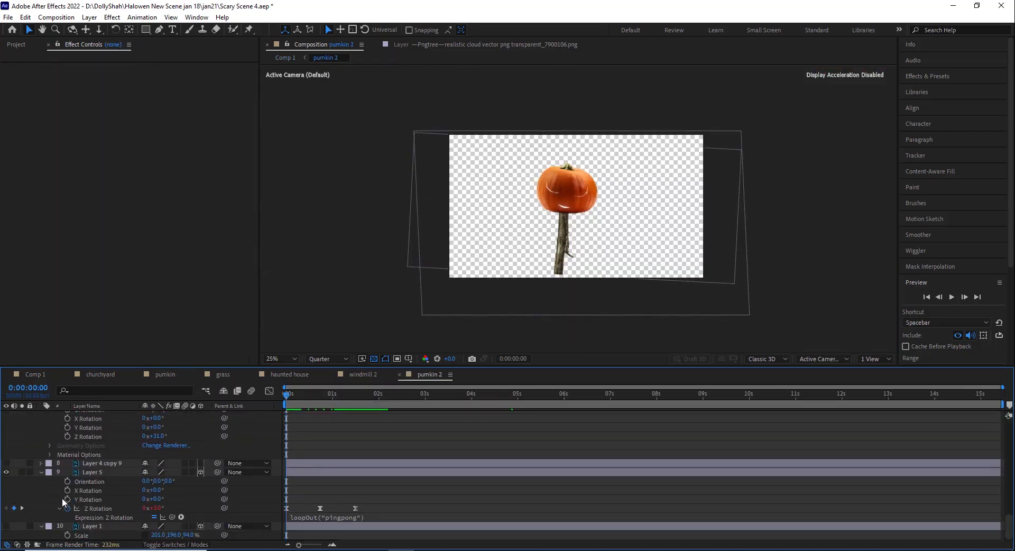
left_click(95, 471)
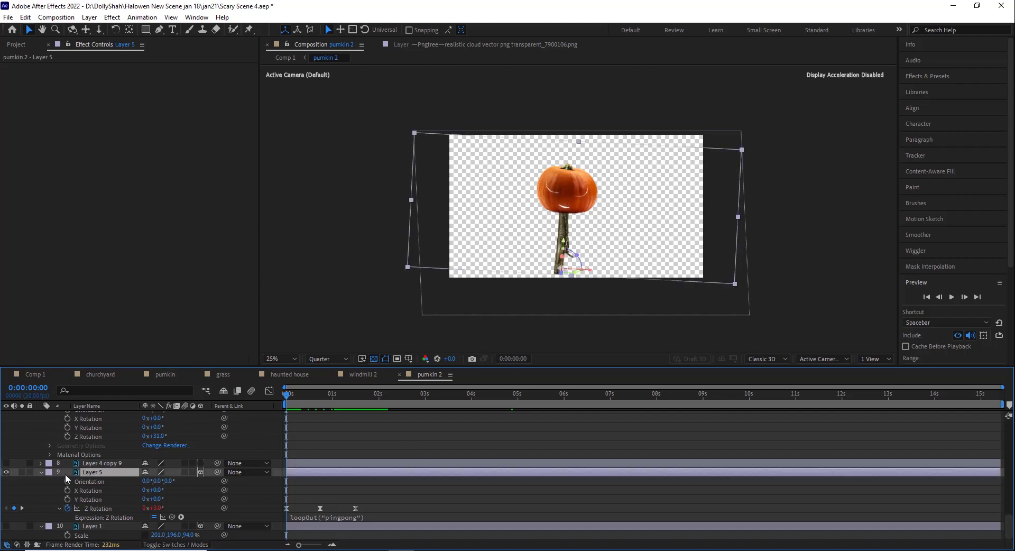
left_click(21, 472)
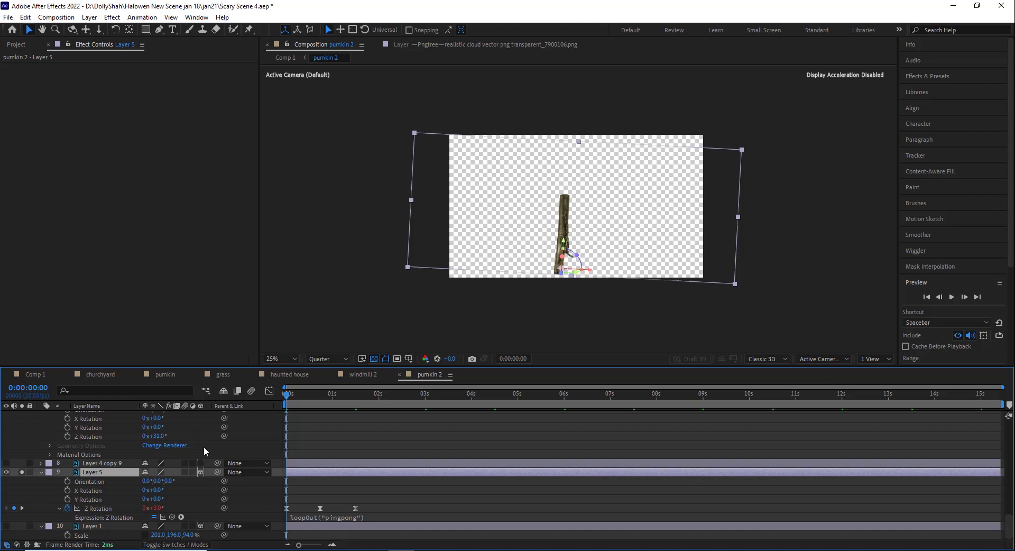
left_click(21, 470)
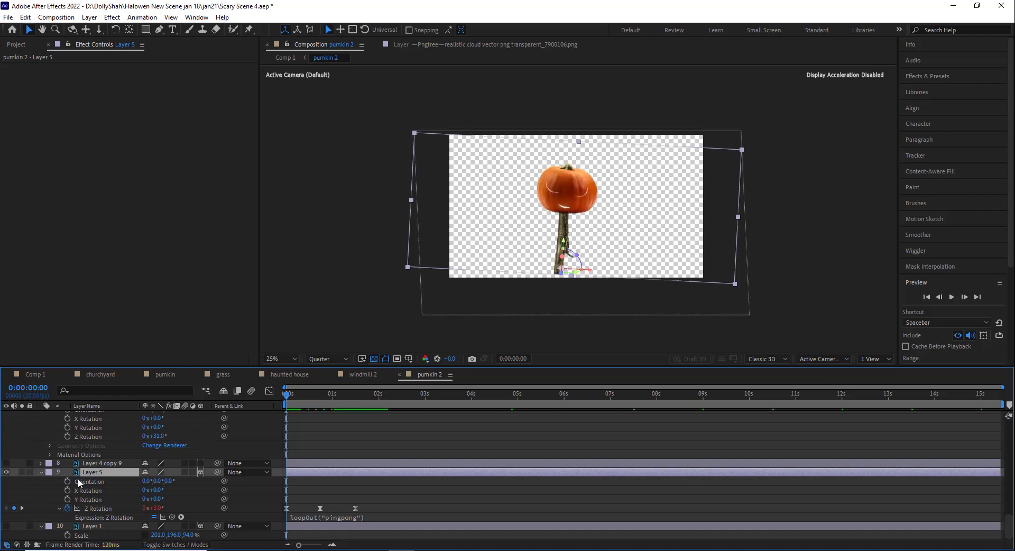
left_click(93, 525)
scroll(86, 449, "up", 5)
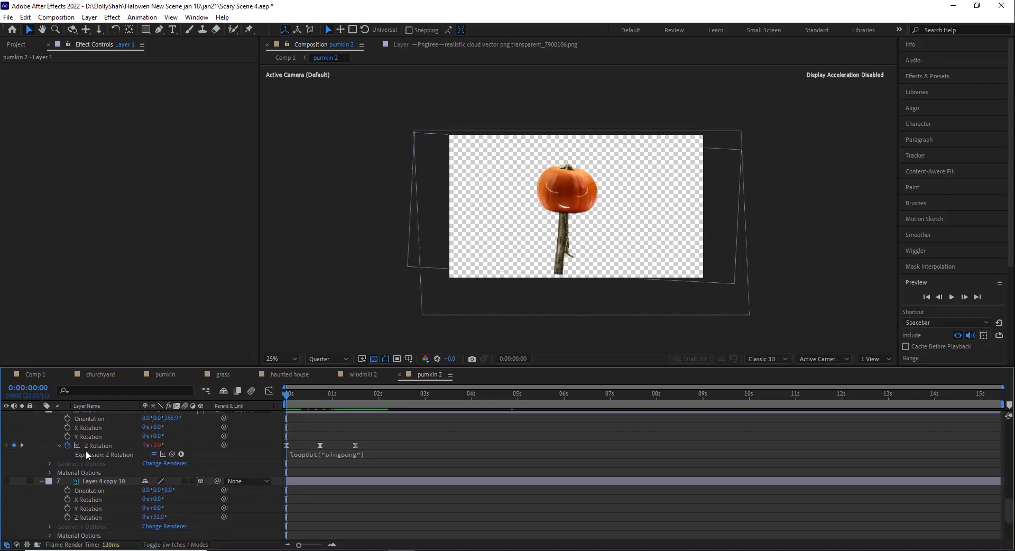
left_click(93, 463)
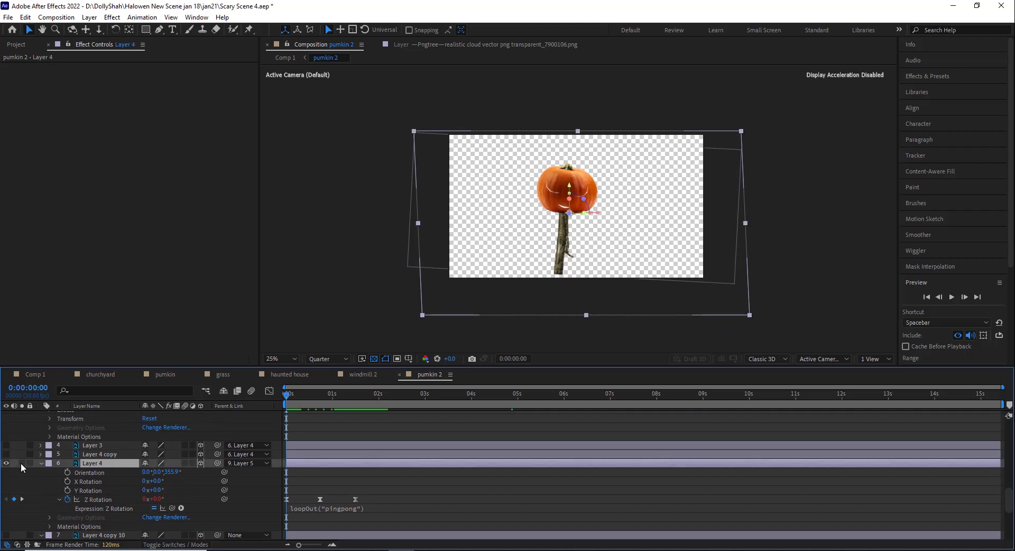
left_click(21, 462)
left_click(21, 462)
Scrub pumkin 2 to 0:00:01:06 and inspect the masks and Glow effect on the White Solid 4 and White Solid 5 layers
scroll(123, 445, "up", 3)
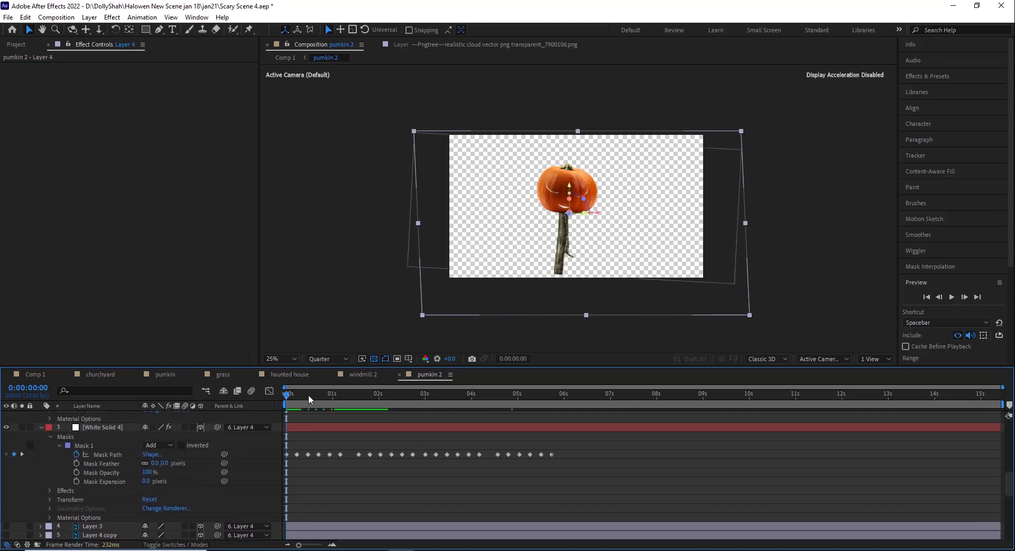
left_click_drag(309, 394, 342, 391)
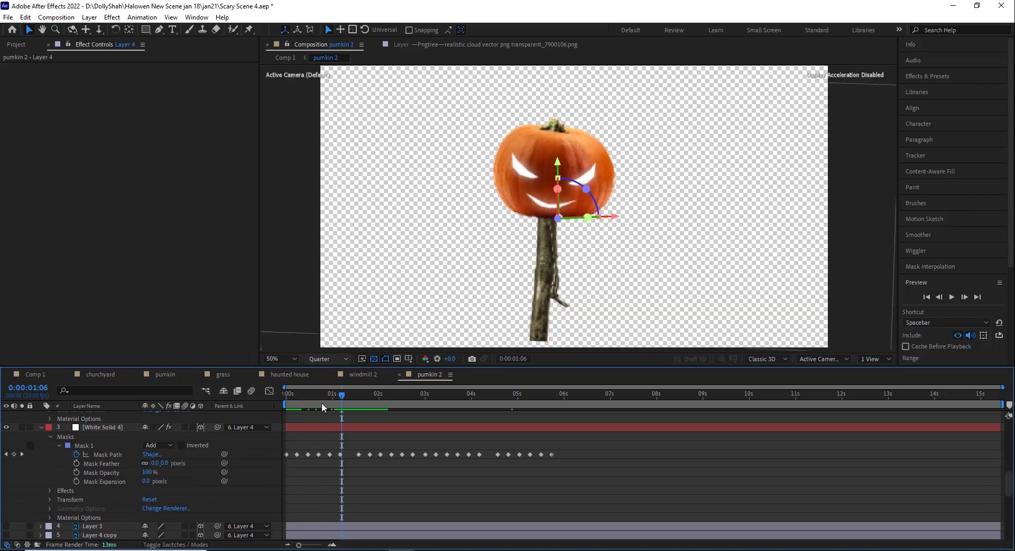
left_click(115, 427)
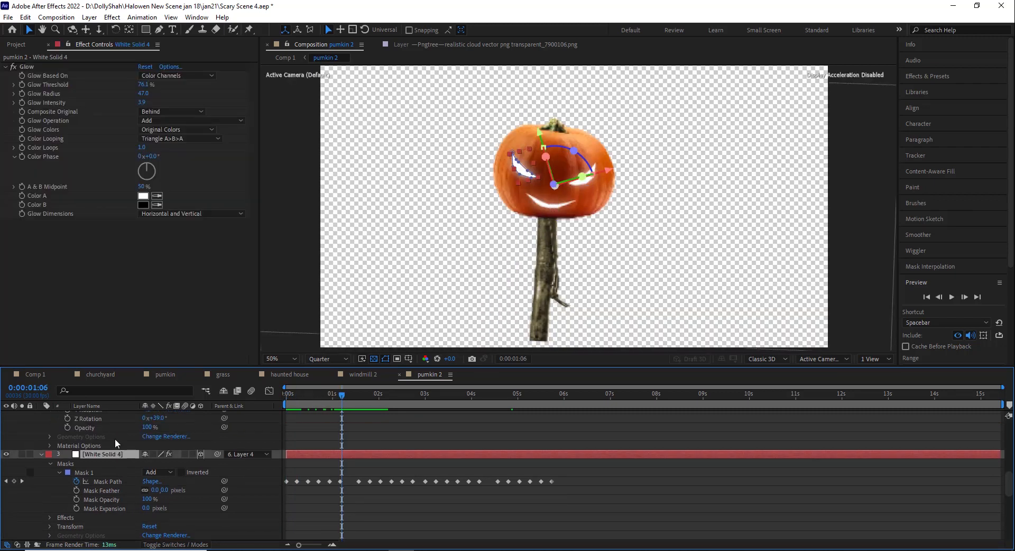
scroll(116, 439, "down", 2)
scroll(102, 447, "up", 4)
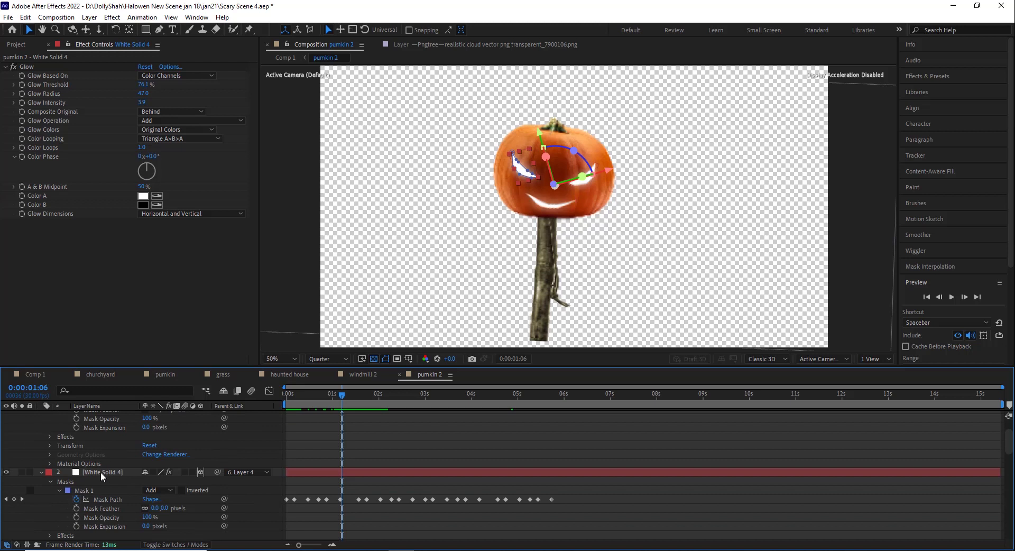
left_click(100, 472)
scroll(106, 466, "up", 2)
left_click(117, 416)
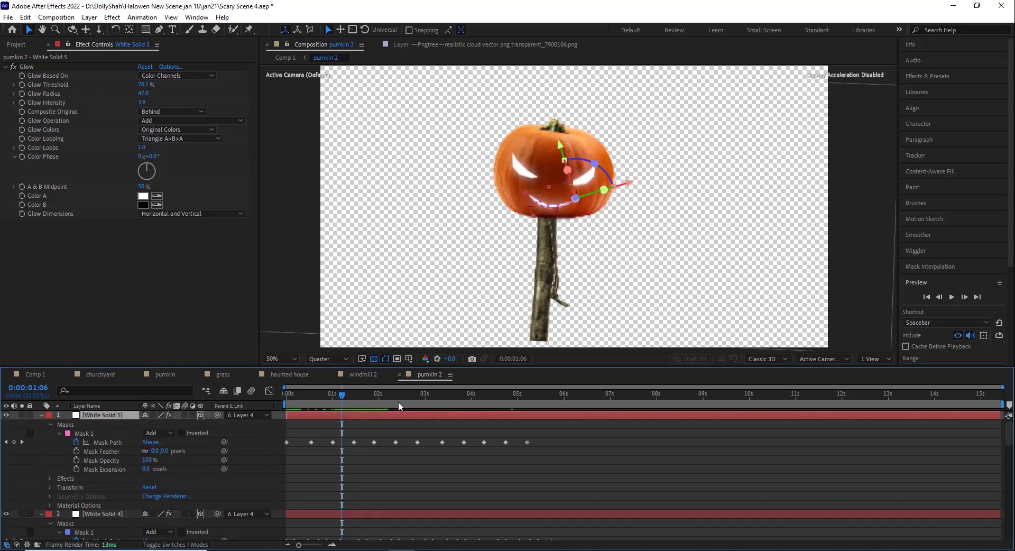
Return pumkin 2 to its start and scrub to 0:00:03:22 to preview the animated mask paths of the face
left_click_drag(327, 403, 284, 459)
left_click(367, 484)
left_click(108, 443)
left_click(299, 425)
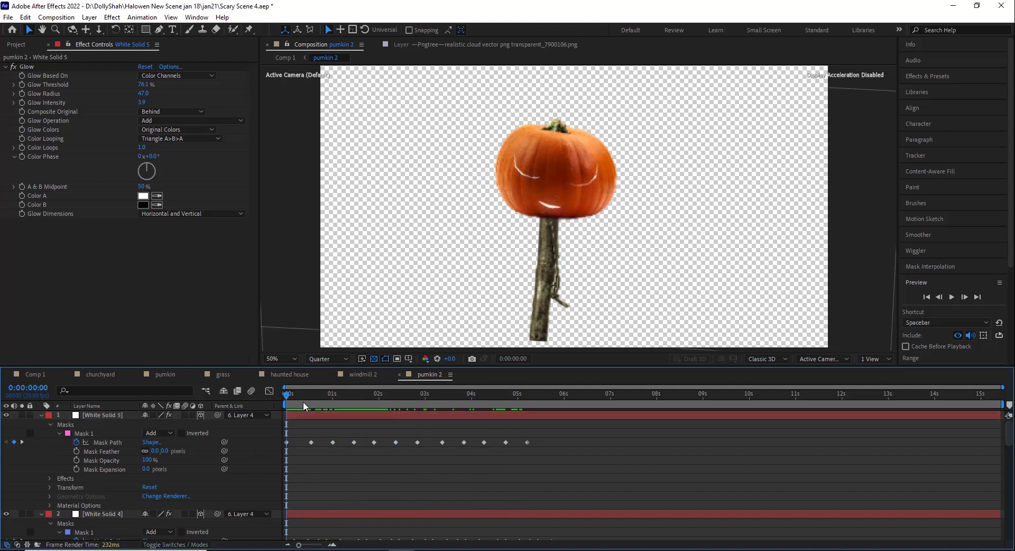
left_click_drag(303, 401, 458, 401)
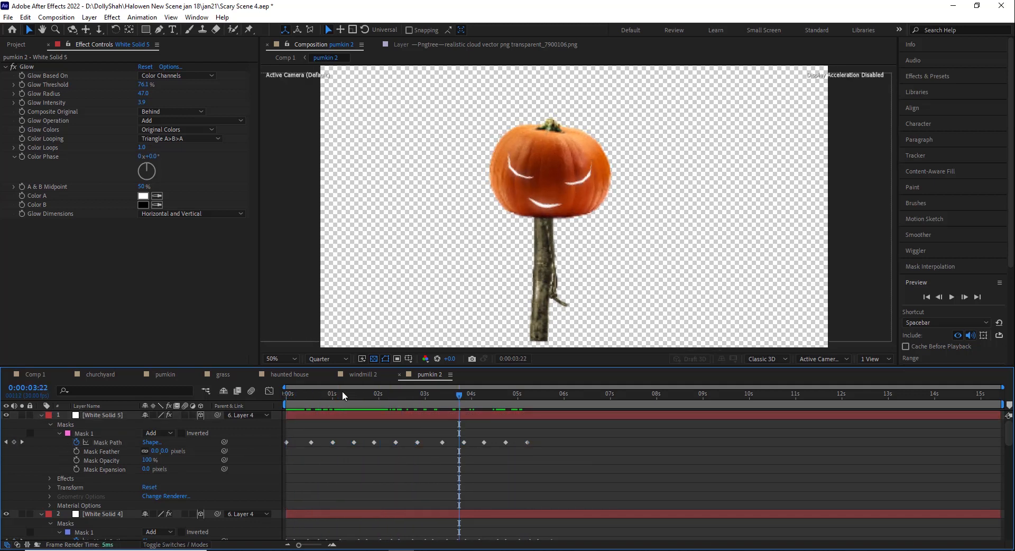
Switch the layer list to source names and turn off the transparency grid in the pumkin 2 view
left_click(103, 409)
left_click(371, 359)
left_click(53, 424)
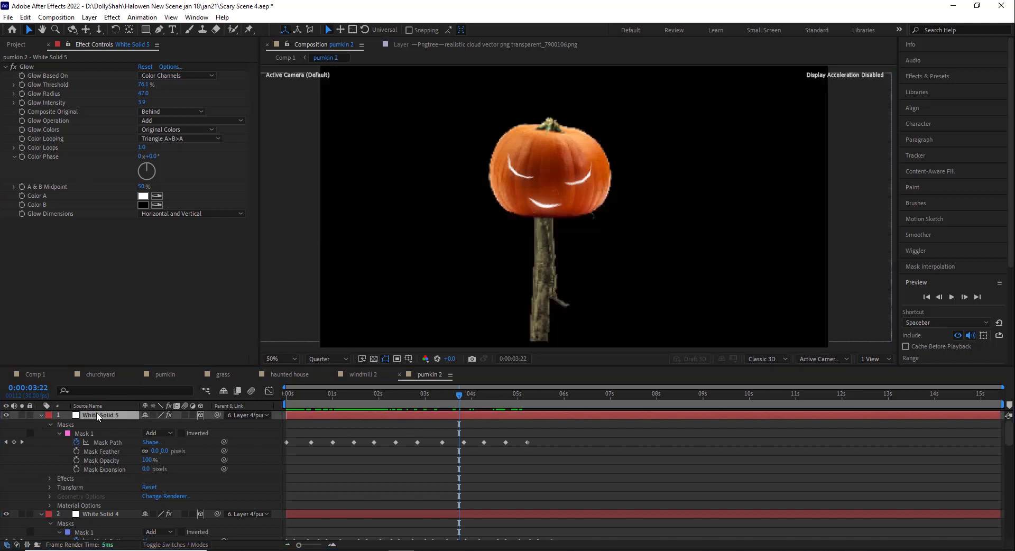
Select the two White Solid 4 layers in turn to inspect their eye masks and transform properties
left_click(94, 515)
scroll(95, 513, "down", 5)
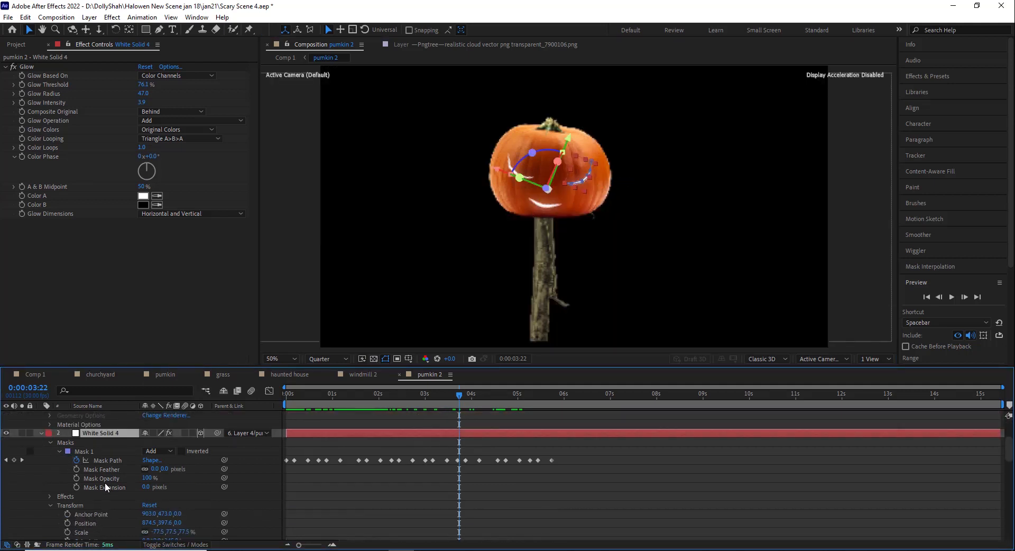
left_click(101, 497)
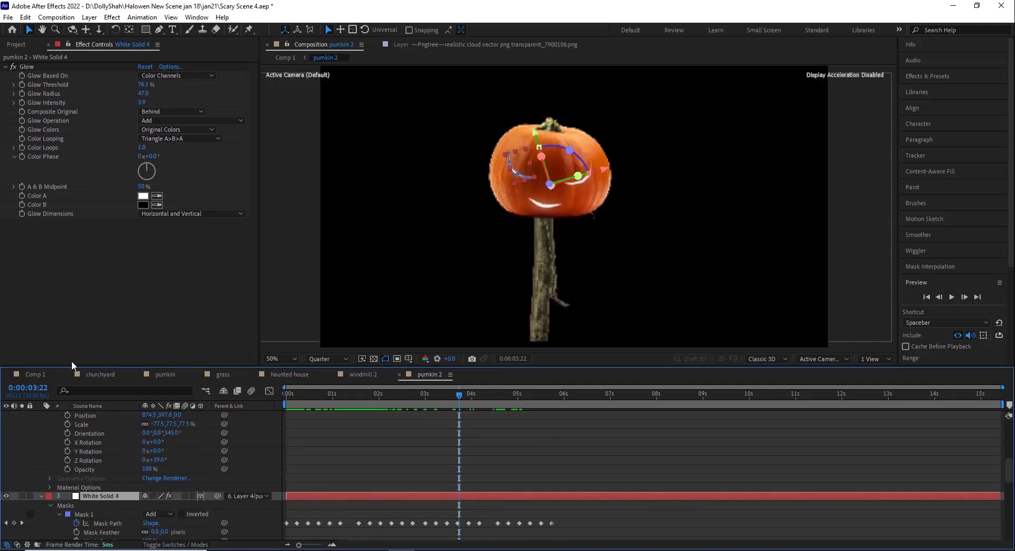
Return to Comp 1 and scrub its final seconds between 0:00:06:29 and 0:00:07:12 to preview the pumpkin's appearance
left_click(40, 375)
left_click_drag(712, 398, 794, 391)
key("space")
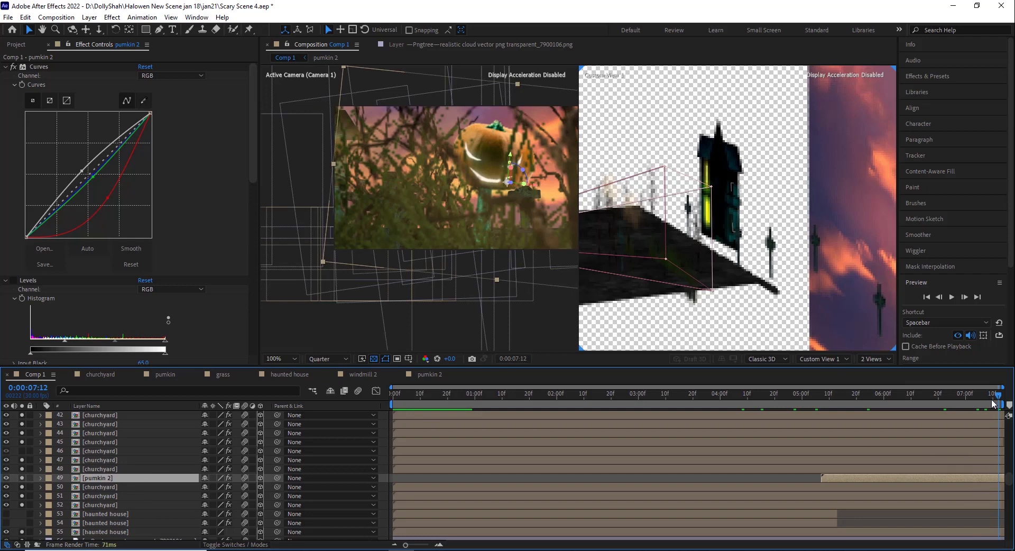
left_click_drag(993, 399, 962, 431)
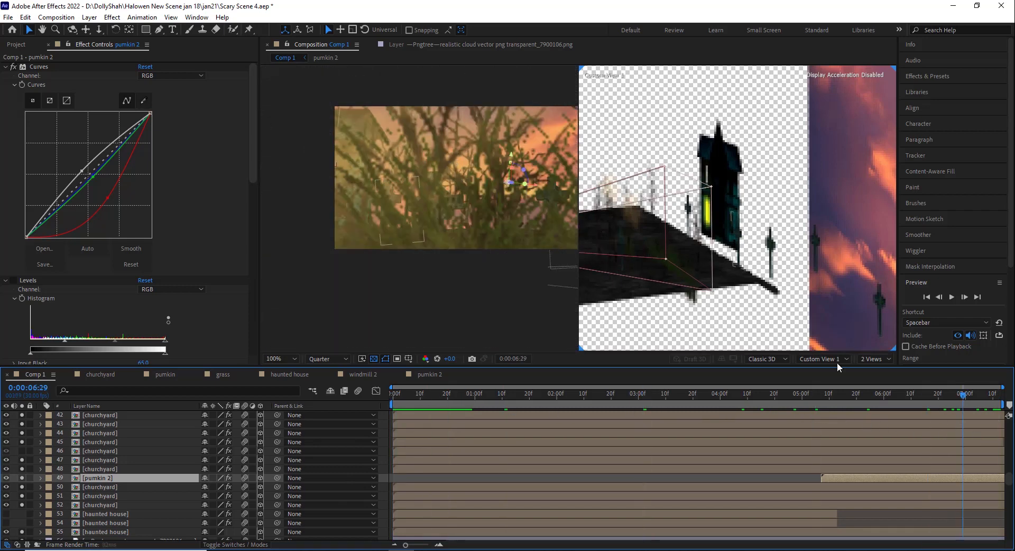
Move the playhead to 0:00:04:26 and turn on Depth of Field for Camera 1
left_click_drag(406, 394, 793, 426)
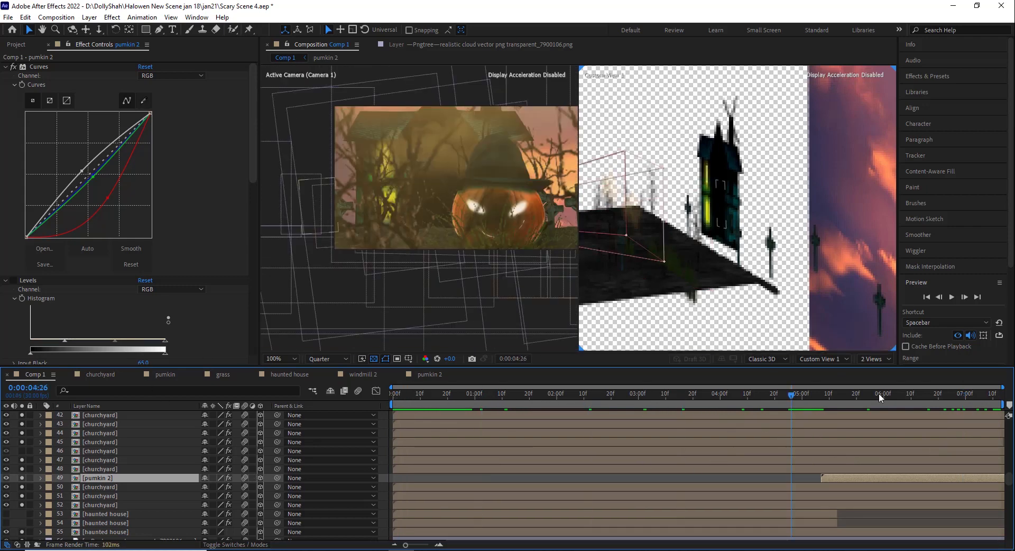
scroll(59, 476, "up", 10)
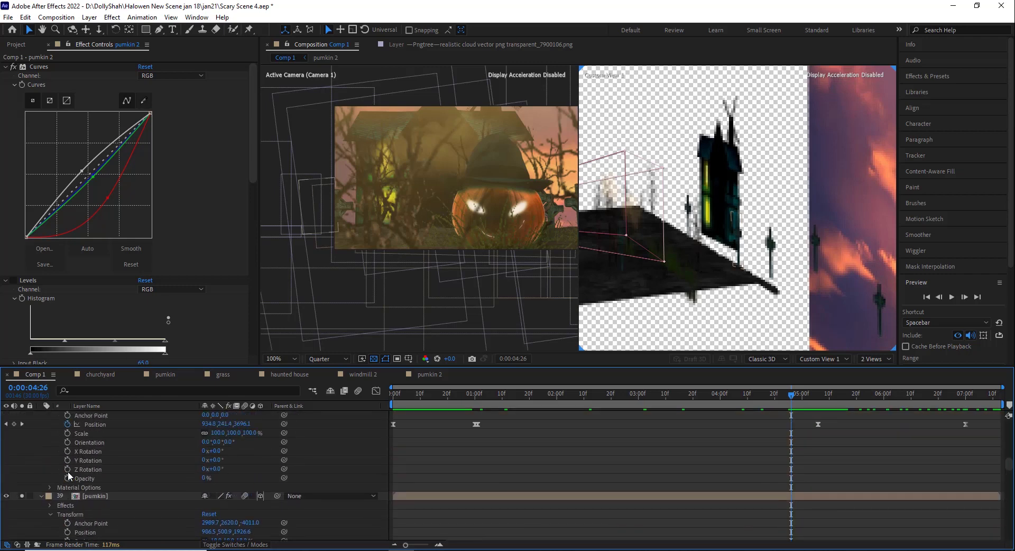
scroll(79, 491, "up", 4)
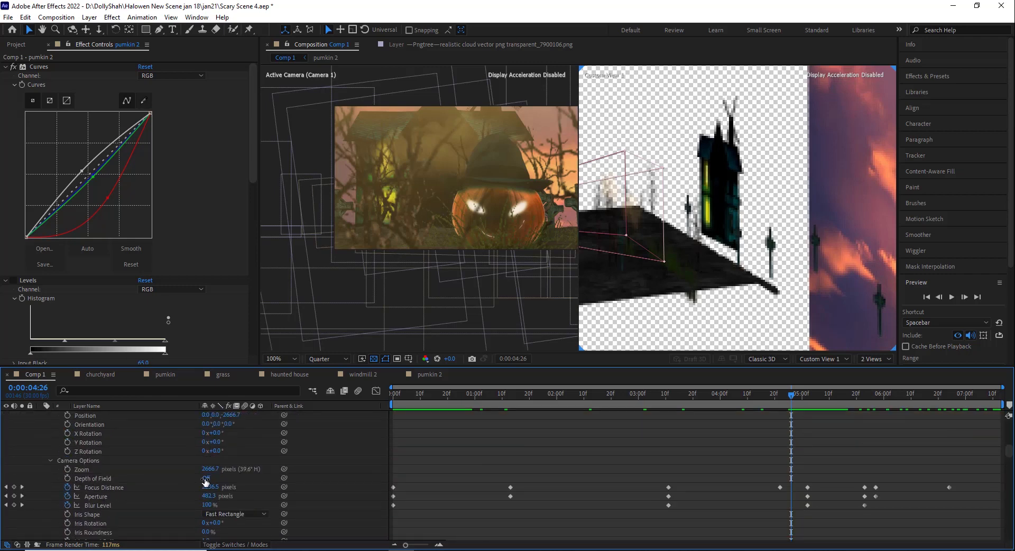
left_click(206, 478)
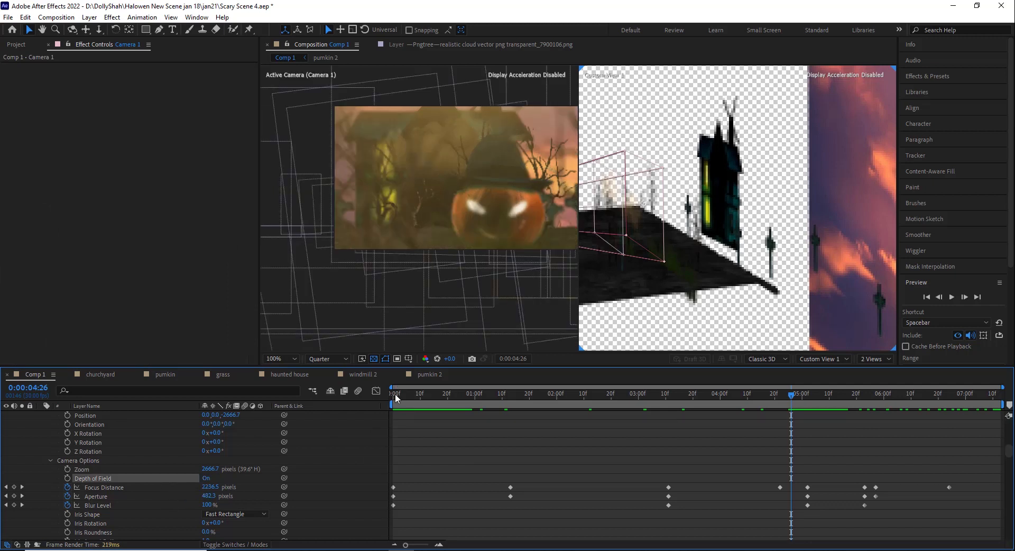
Scrub Comp 1 from its start to 0:00:06:10 to preview the camera's depth-of-field blur in both views
left_click_drag(395, 394, 525, 403)
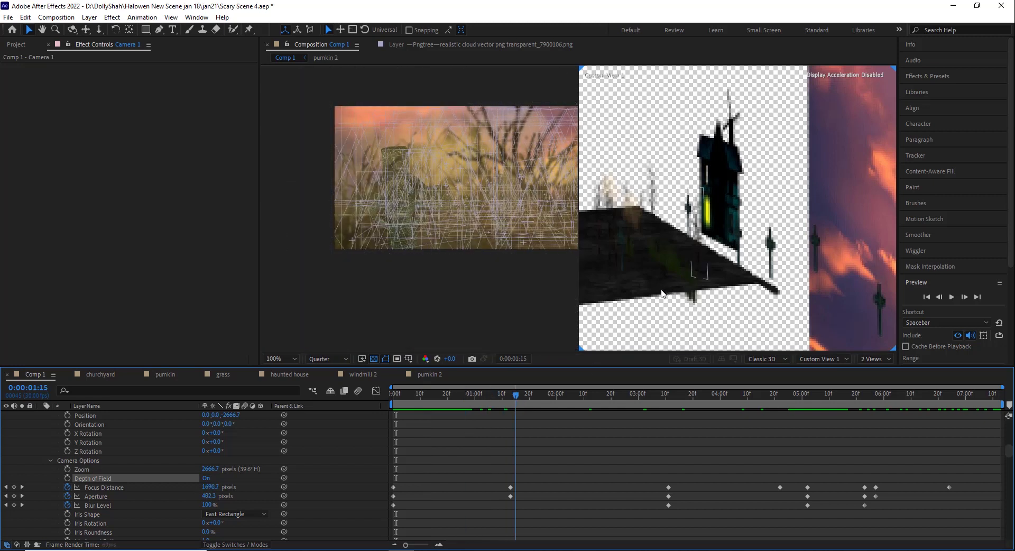
scroll(672, 240, "down", 4)
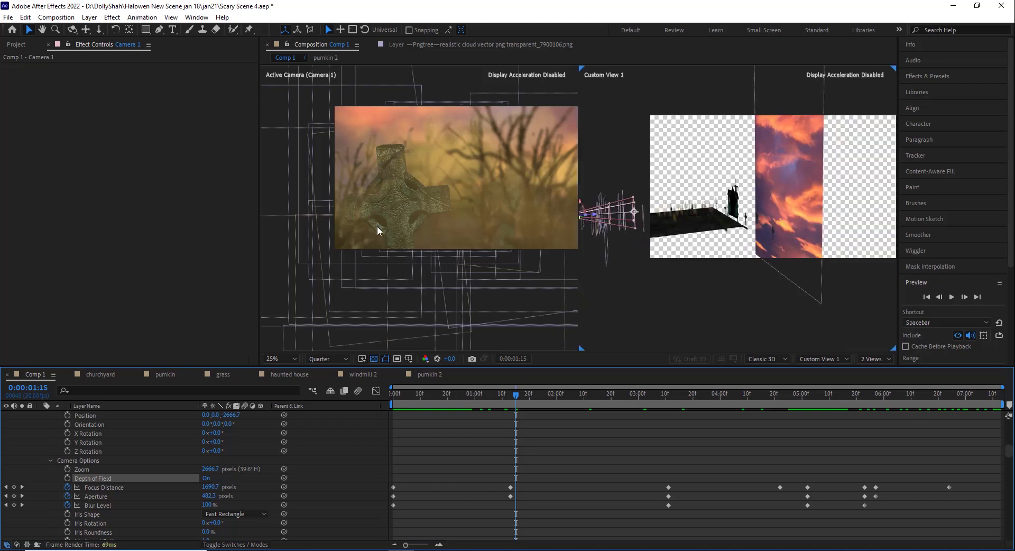
left_click_drag(518, 396, 605, 398)
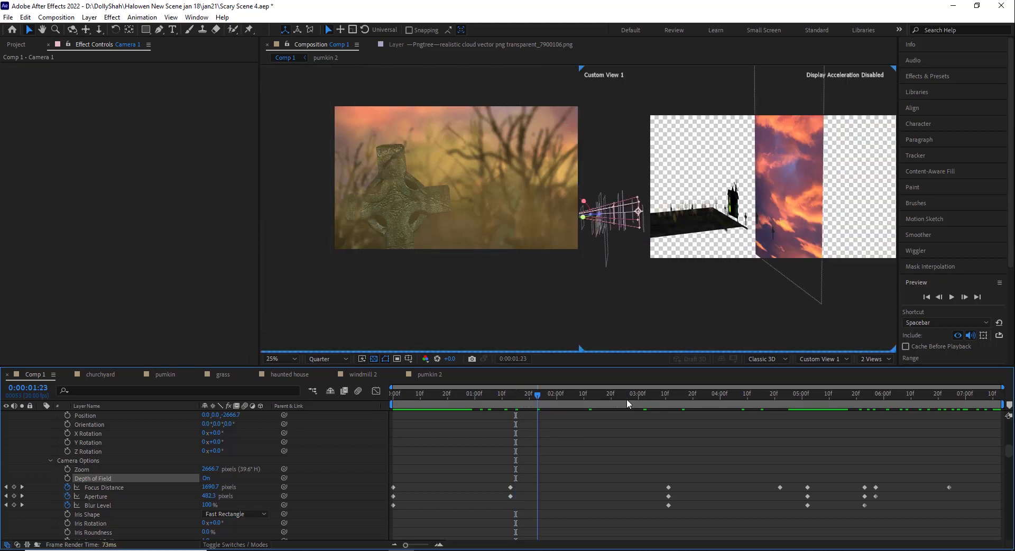
key("k")
key("k")
key("k")
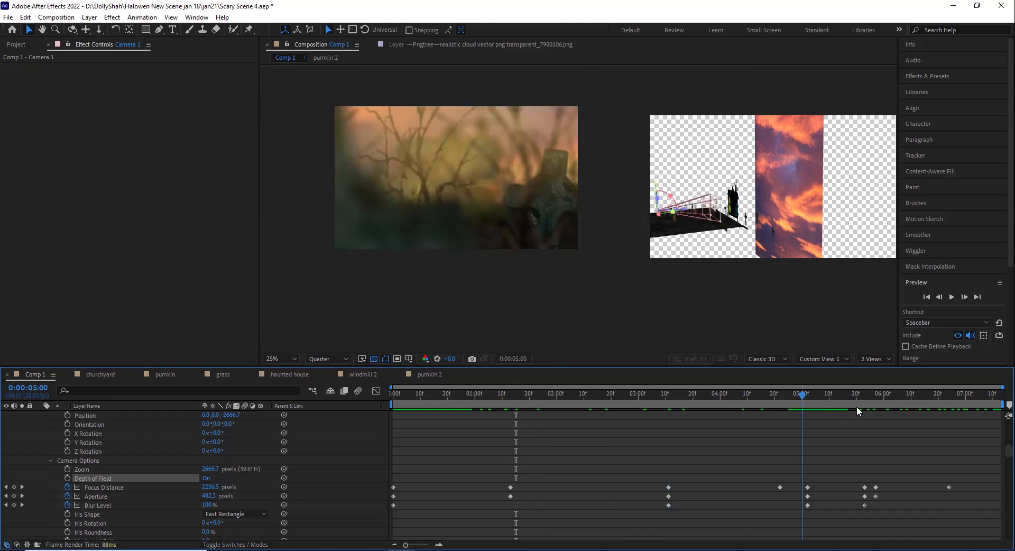
left_click_drag(879, 407, 914, 410)
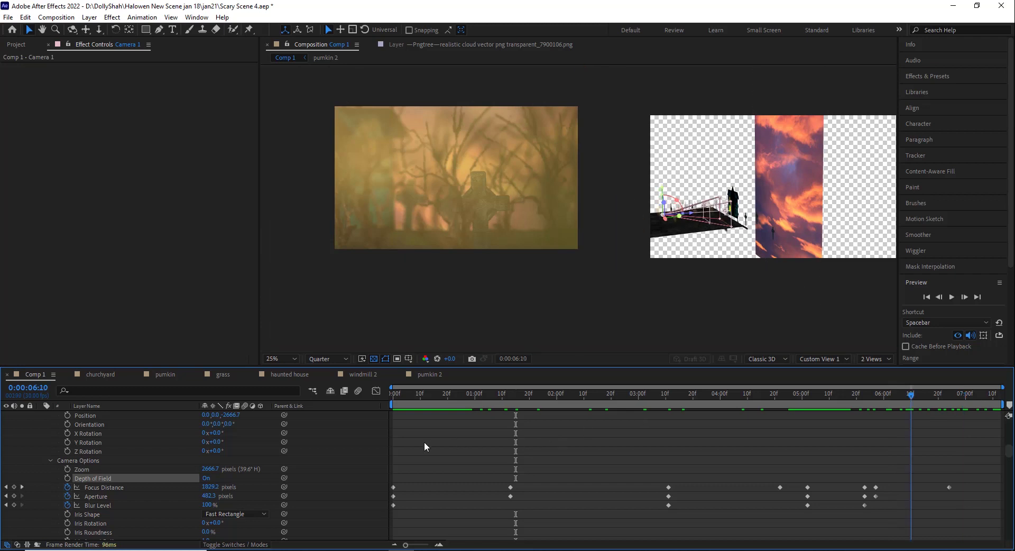
Select Camera 1's Focus Distance keyframes and scrub from 0:00:00:07 to 0:00:00:29 with the camera framed in Custom View 1
left_click(412, 394)
left_click(104, 487)
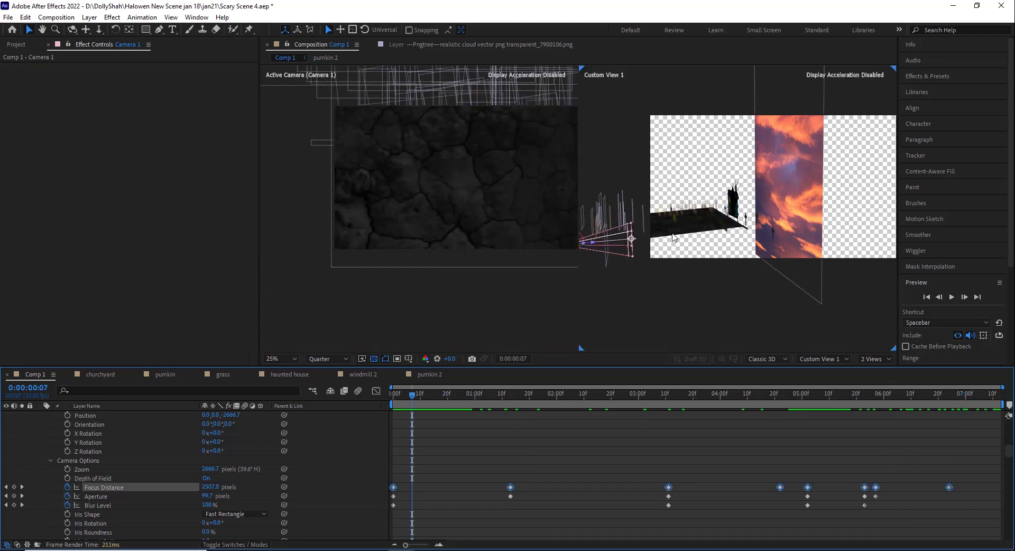
key("y")
left_click_drag(697, 227, 726, 218)
scroll(726, 218, "up", 2)
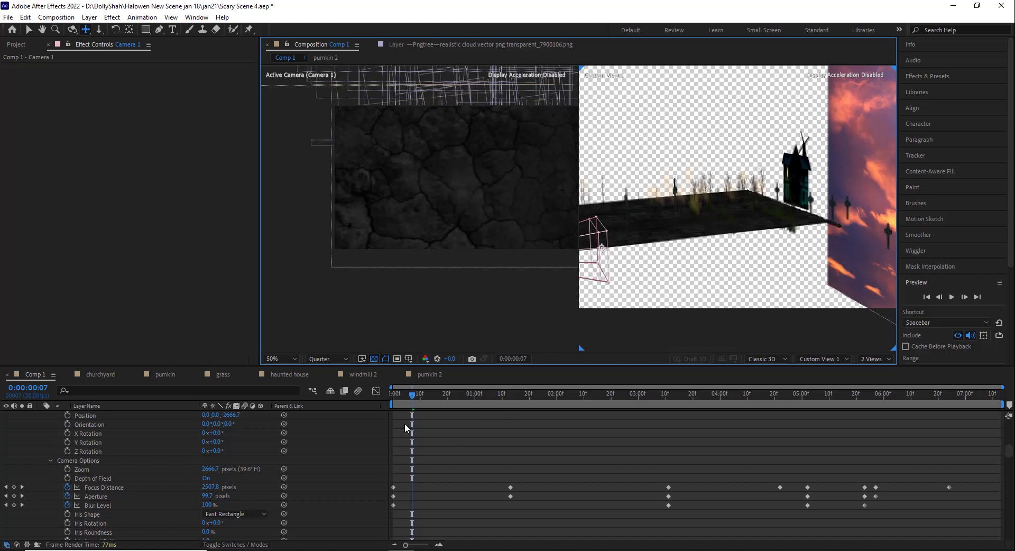
left_click_drag(401, 395, 470, 394)
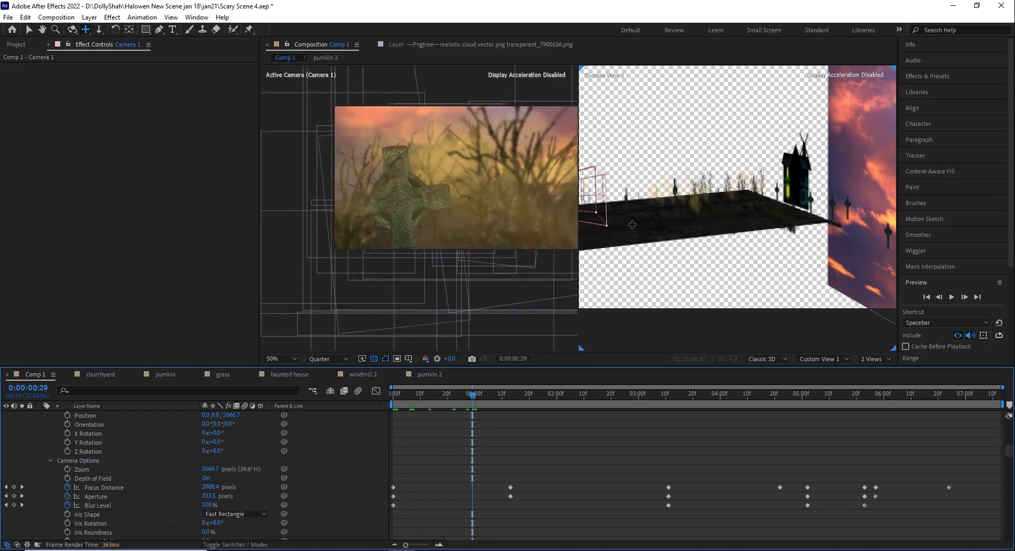
key("h")
left_click_drag(632, 223, 723, 223)
left_click(29, 32)
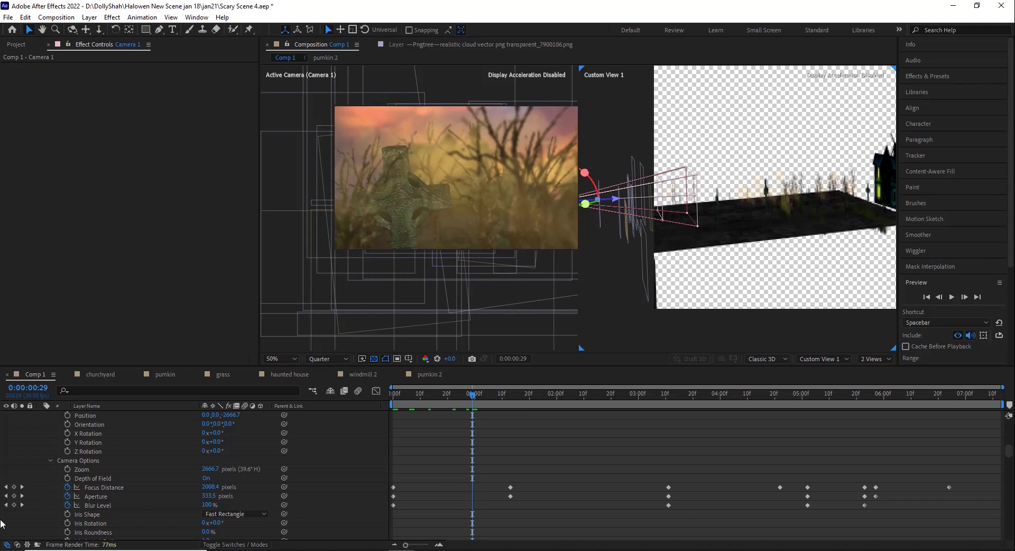
Select Camera 1's Depth of Field property and scrub through to 0:00:07:12 to preview the focus changes along the camera path
scroll(109, 470, "up", 2)
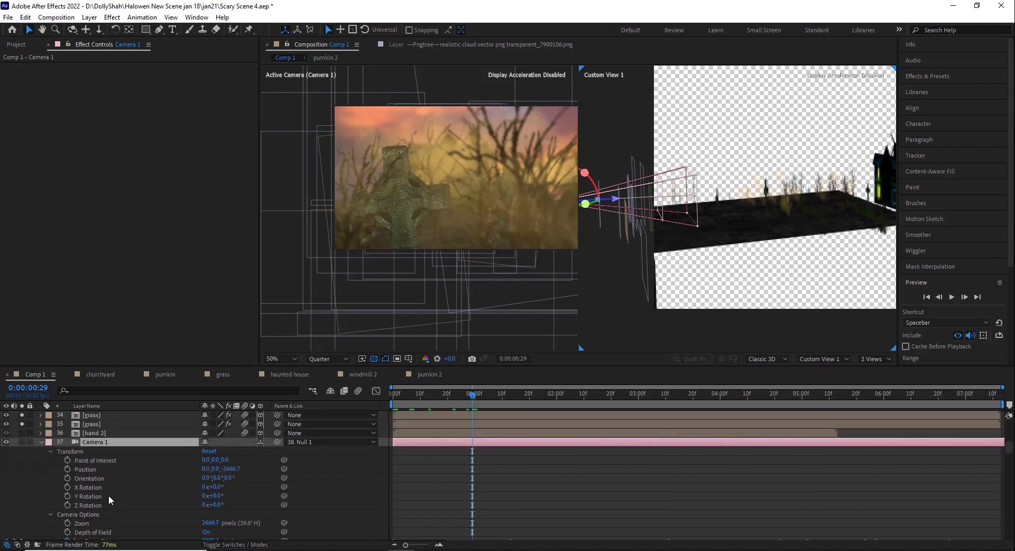
scroll(109, 495, "down", 2)
left_click(100, 478)
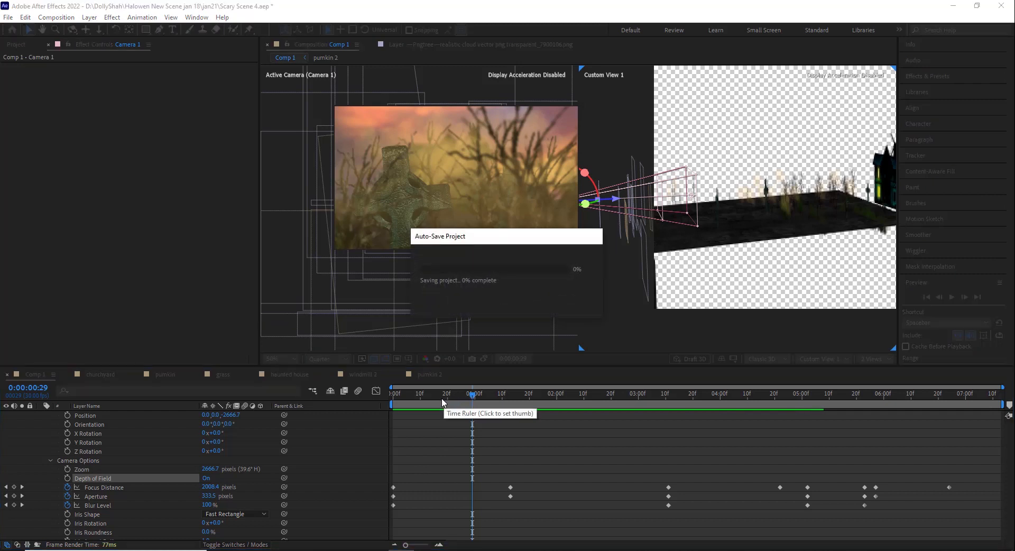
left_click_drag(430, 401, 663, 397)
left_click(696, 393)
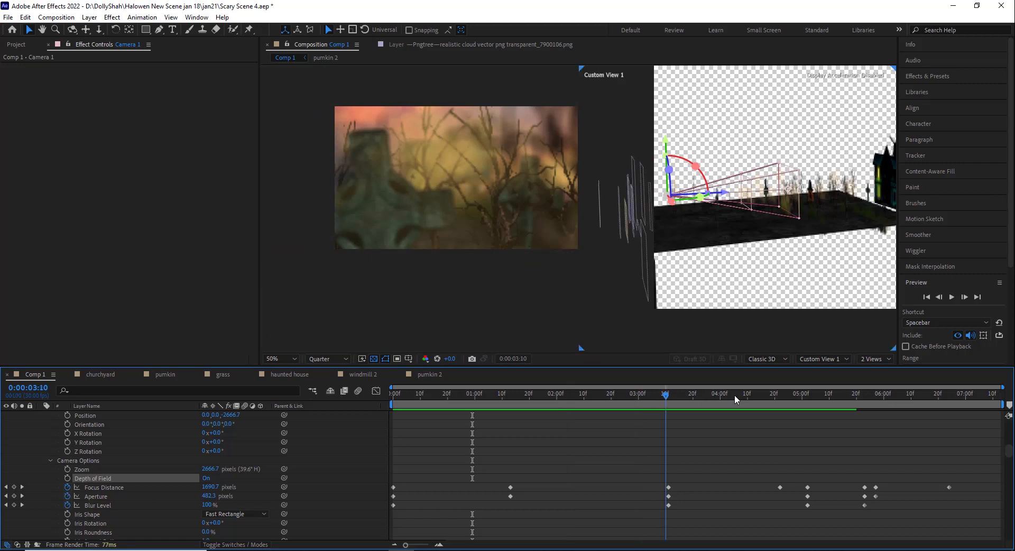
left_click(810, 408)
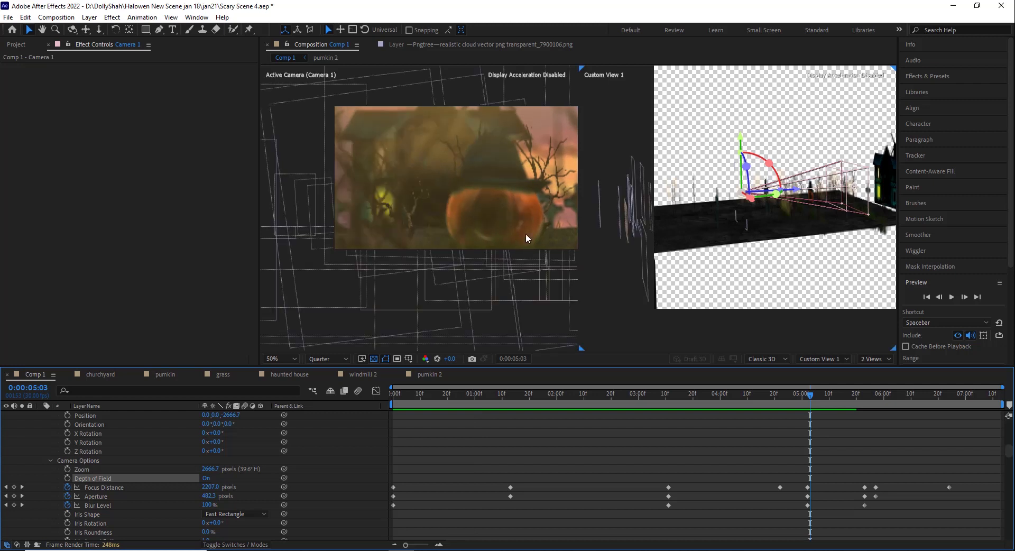
left_click(857, 394)
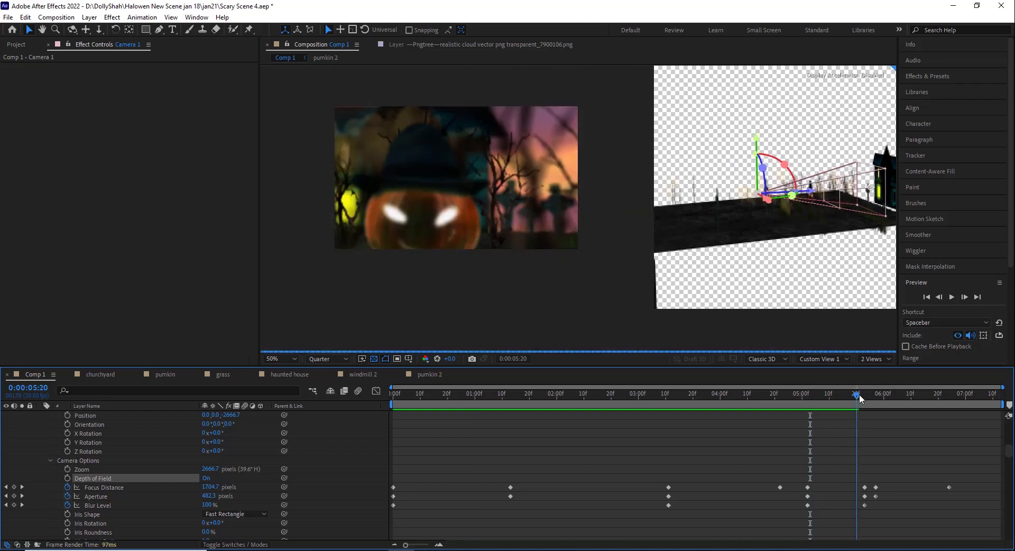
left_click_drag(805, 412, 1001, 412)
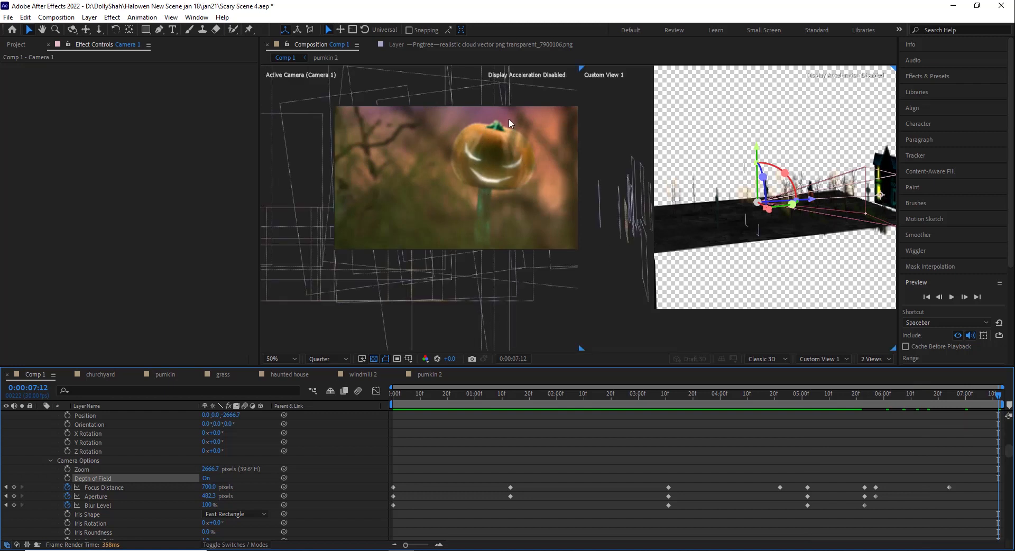
Review Camera 1's transform properties and select the hand 2 layer above it
left_click(326, 360)
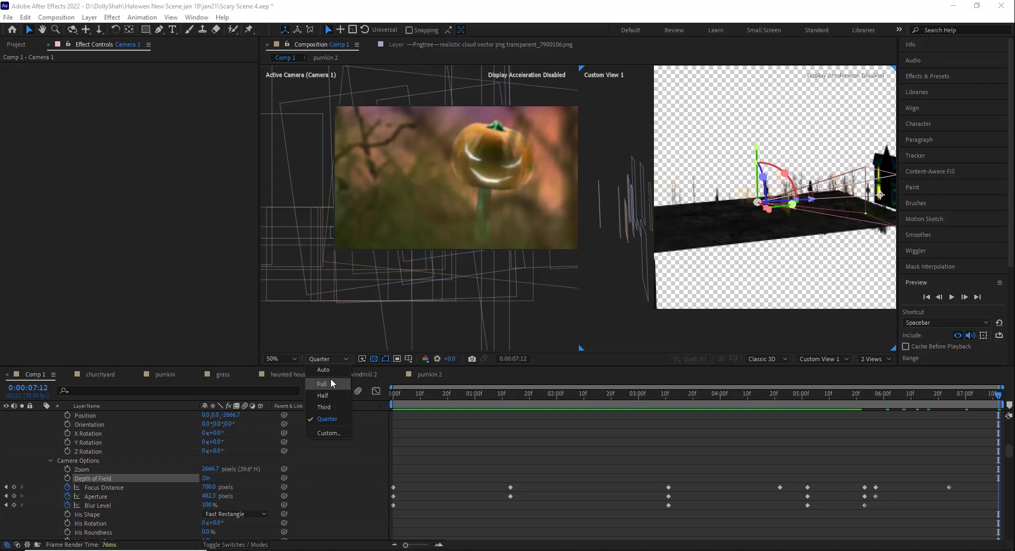
left_click(347, 452)
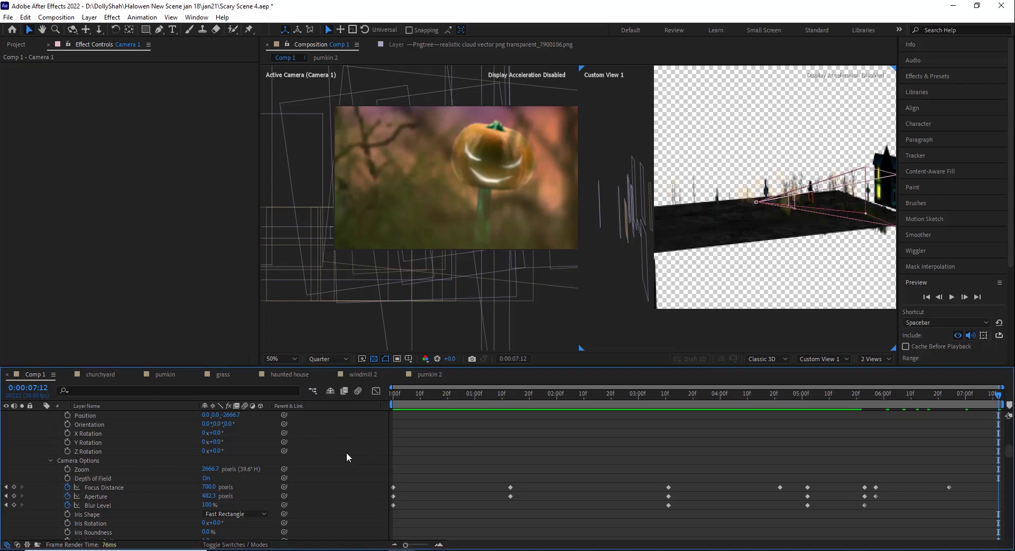
scroll(347, 452, "up", 2)
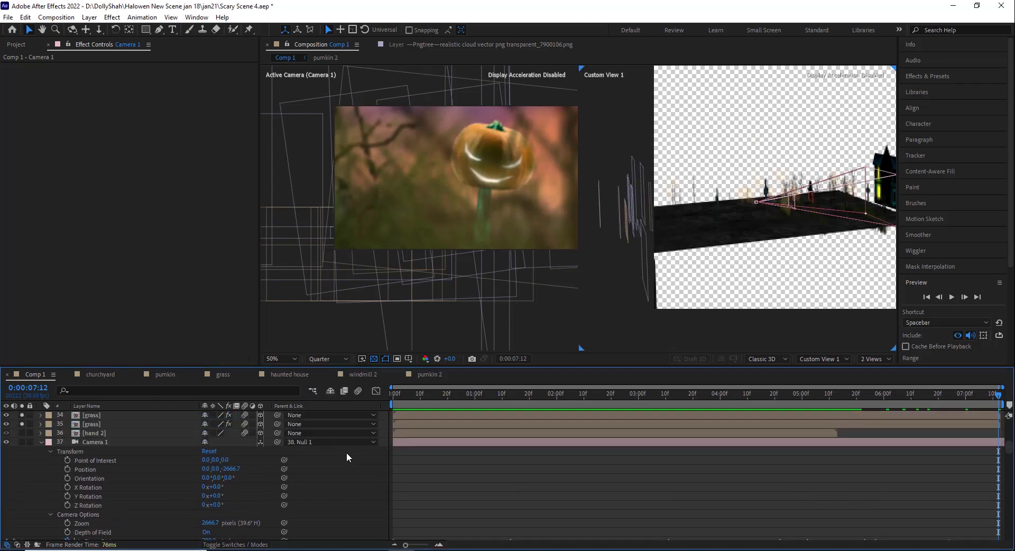
left_click(94, 442)
left_click(94, 433)
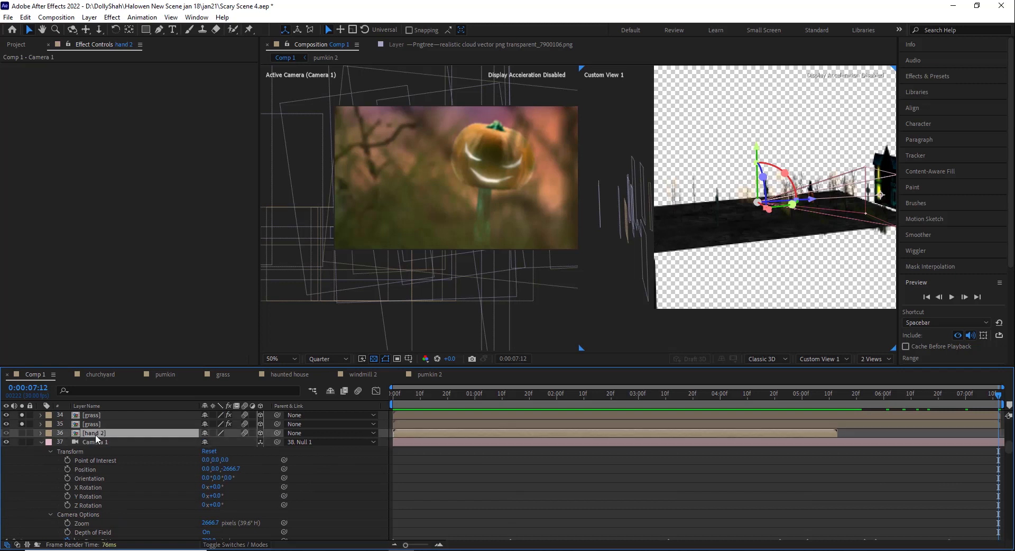
Inspect the Curves on Adjustment Layer 4 and solo the Dark Red Solid 3 lightning layer
scroll(87, 462, "up", 3)
scroll(88, 462, "up", 5)
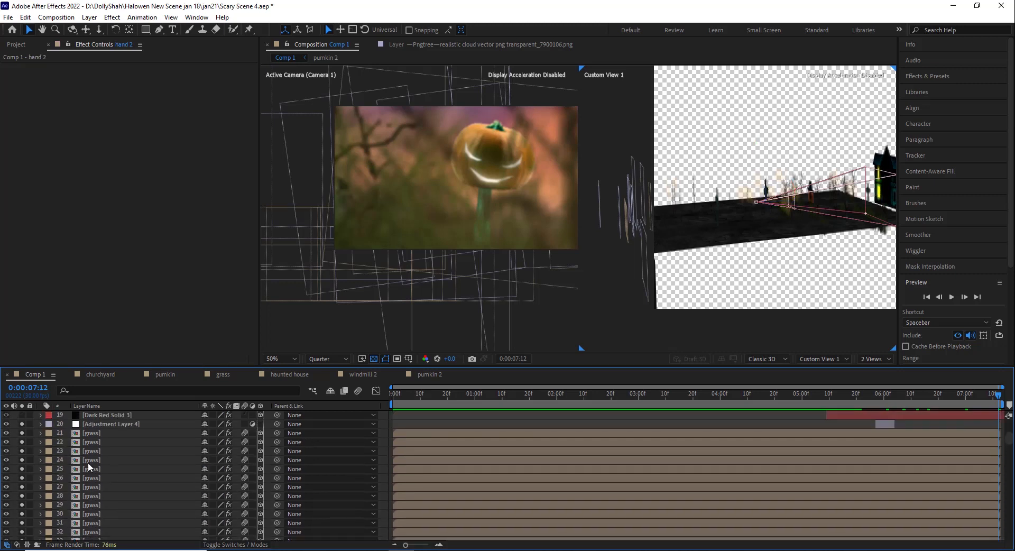
left_click(110, 505)
left_click(110, 496)
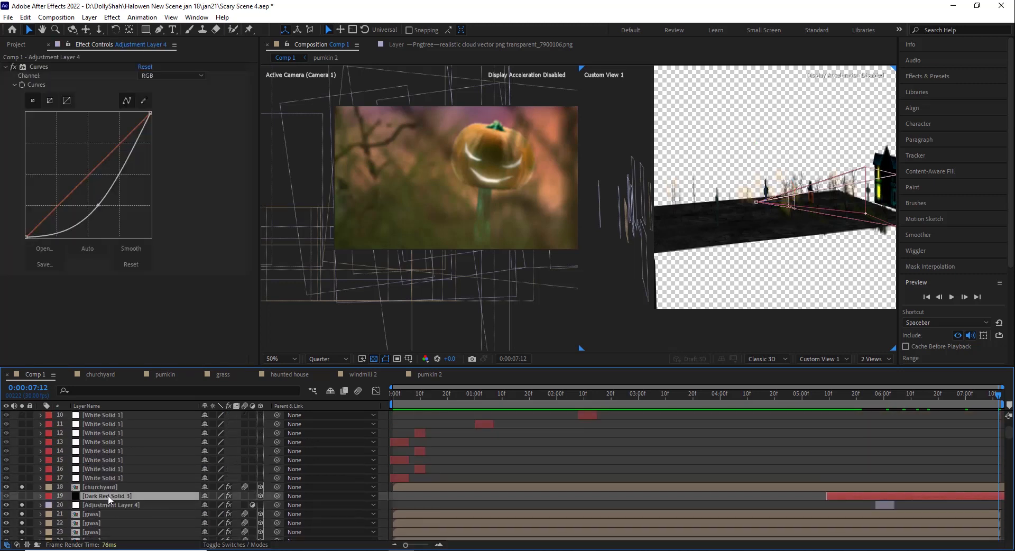
left_click(23, 495)
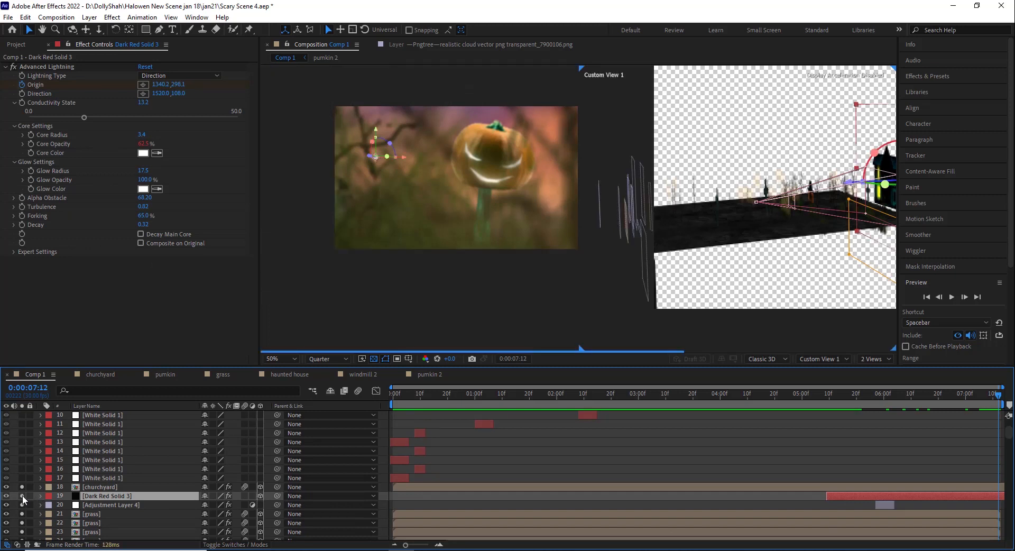
Solo the White Solid 1 flash layers numbered 7 to 17
left_click(103, 479)
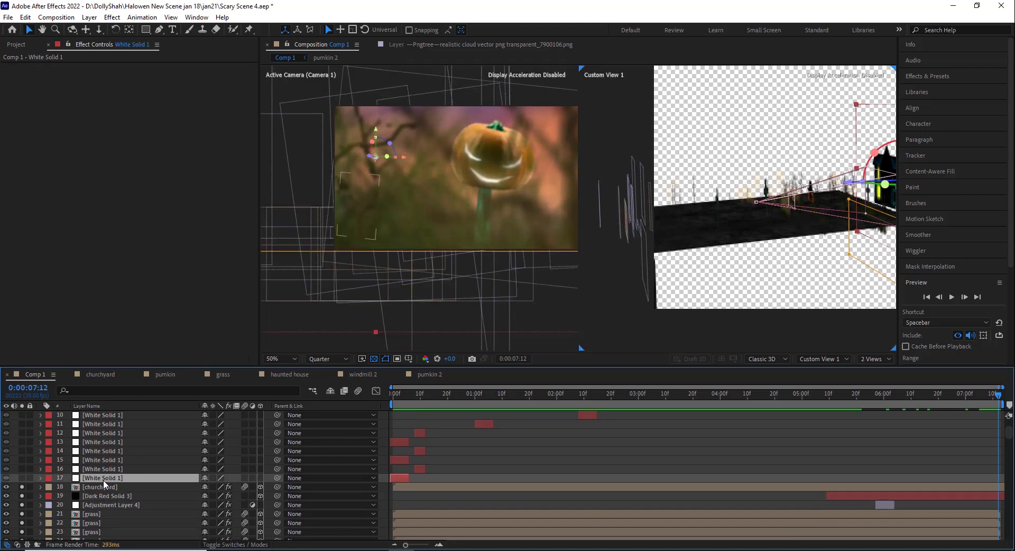
scroll(103, 480, "up", 1)
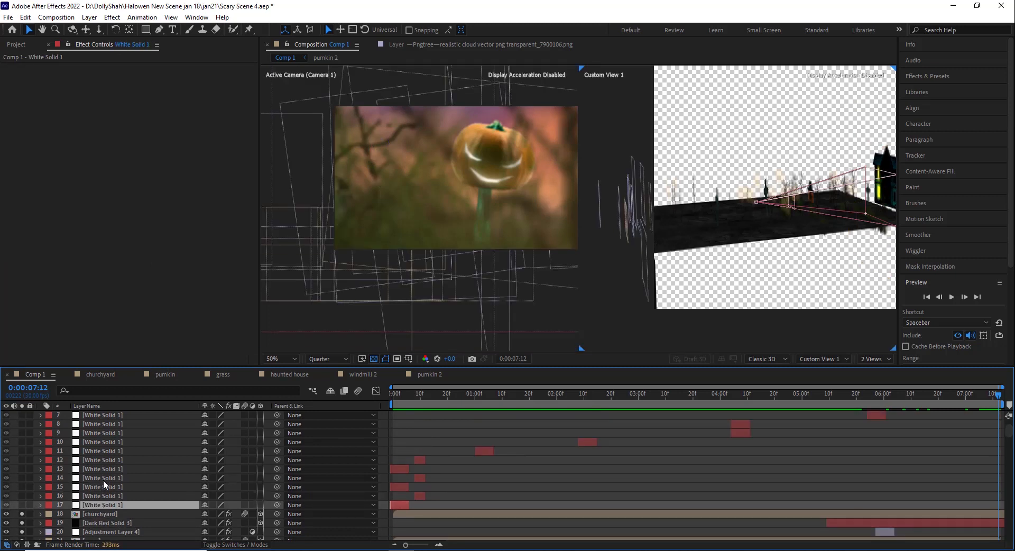
left_click(102, 418, "shift")
left_click(24, 505)
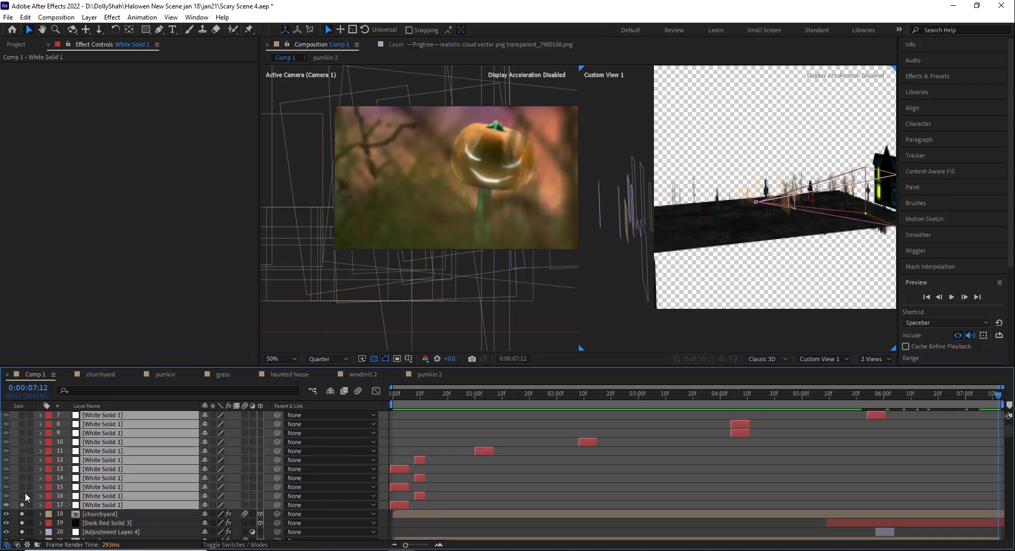
left_click(23, 416)
scroll(46, 462, "up", 2)
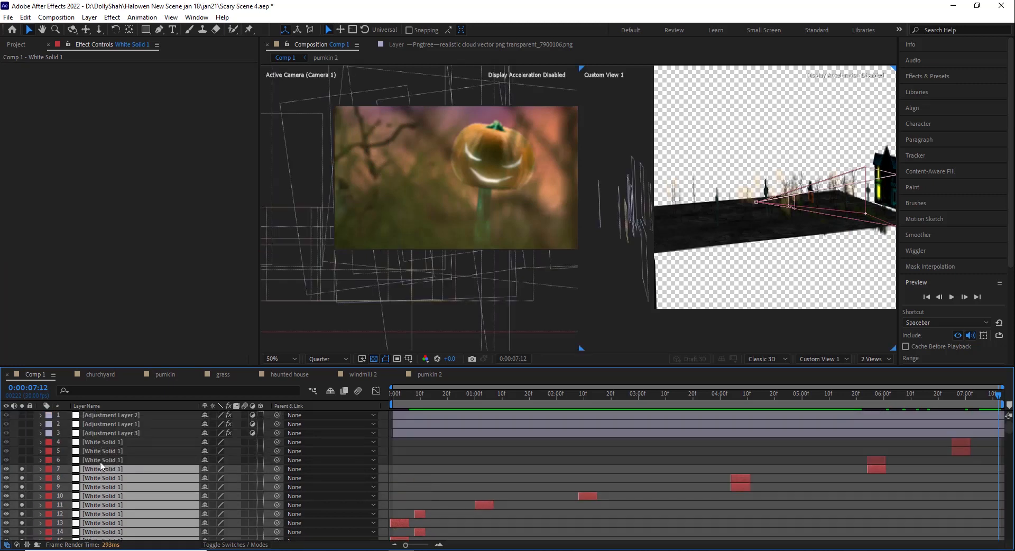
Solo the remaining White Solid 1 layers 4 to 6 together with Adjustment Layers 1, 2 and 3
left_click(100, 459)
left_click(101, 451)
left_click(22, 460)
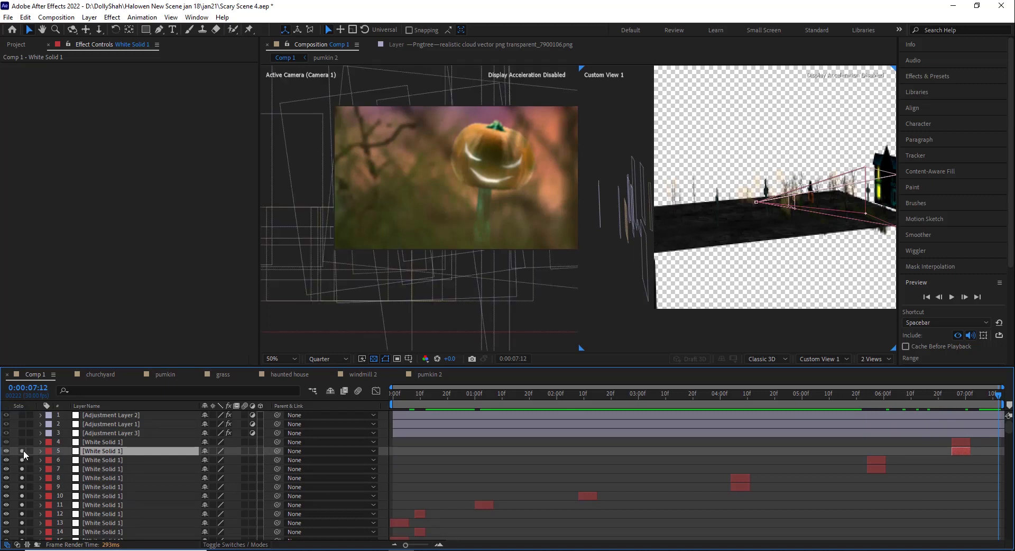
left_click(22, 450)
left_click(96, 435)
left_click_drag(21, 433, 24, 412)
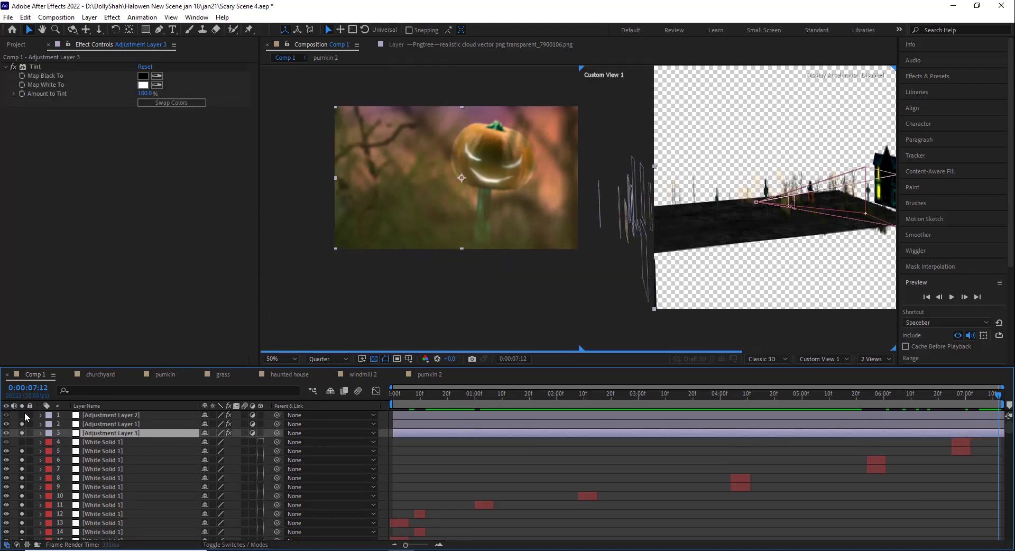
left_click(22, 441)
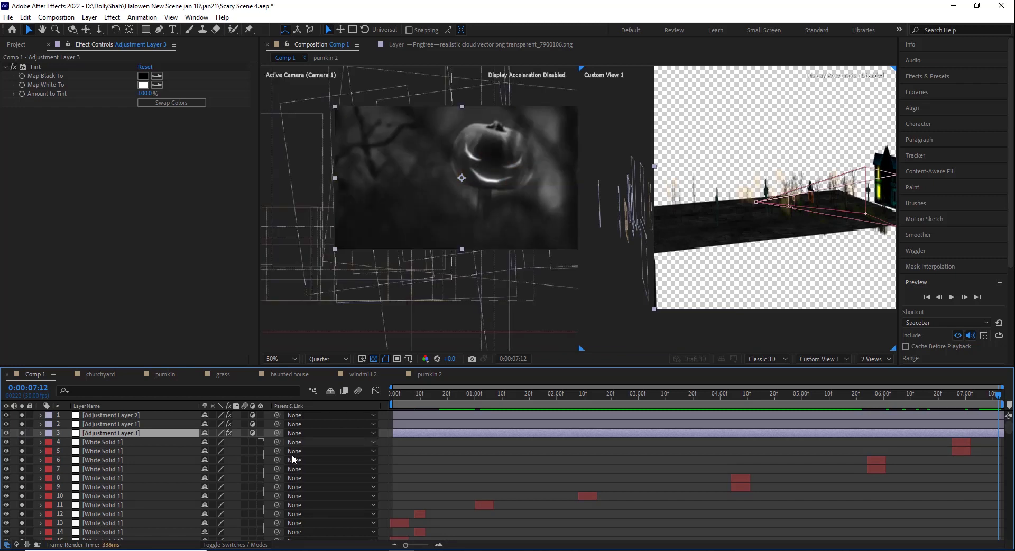
Return Comp 1 to 0:00:00:00 and turn off solo for Adjustment Layer 3, the Tint layer
left_click(392, 400)
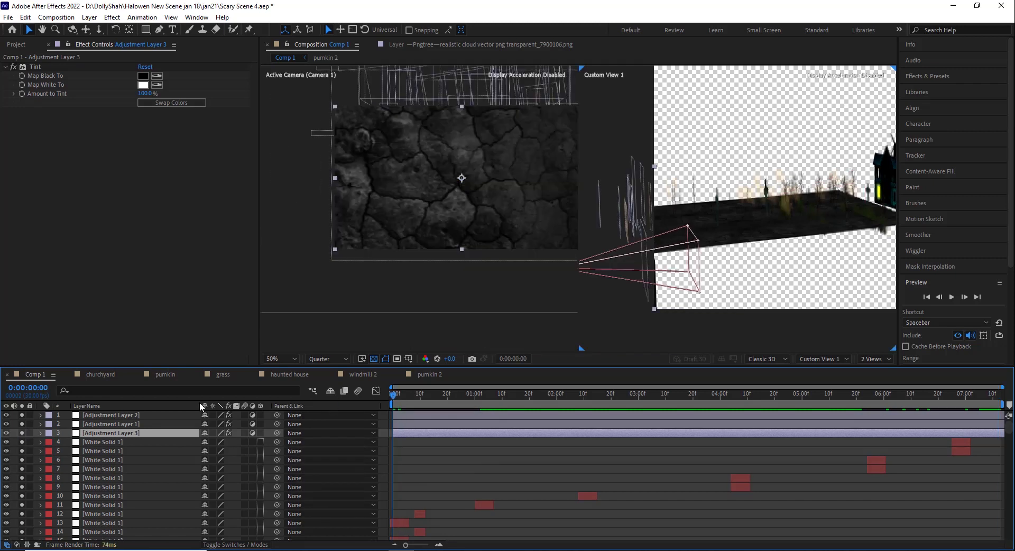
left_click(22, 432)
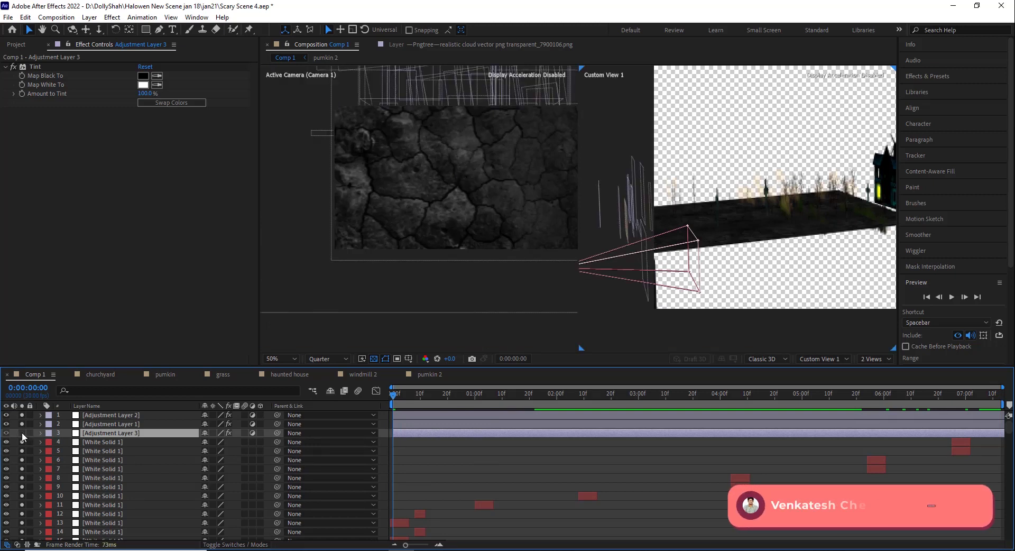
Move to 0:00:02:03 and toggle solo on Adjustment Layer 3 to compare the Tint, leaving the layer soloed
left_click_drag(420, 397, 566, 398)
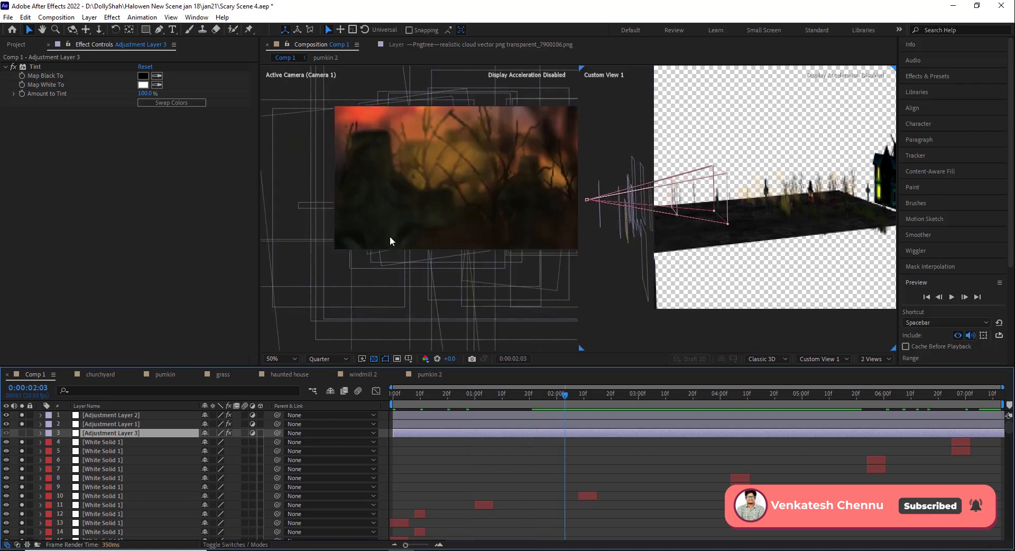
left_click(22, 434)
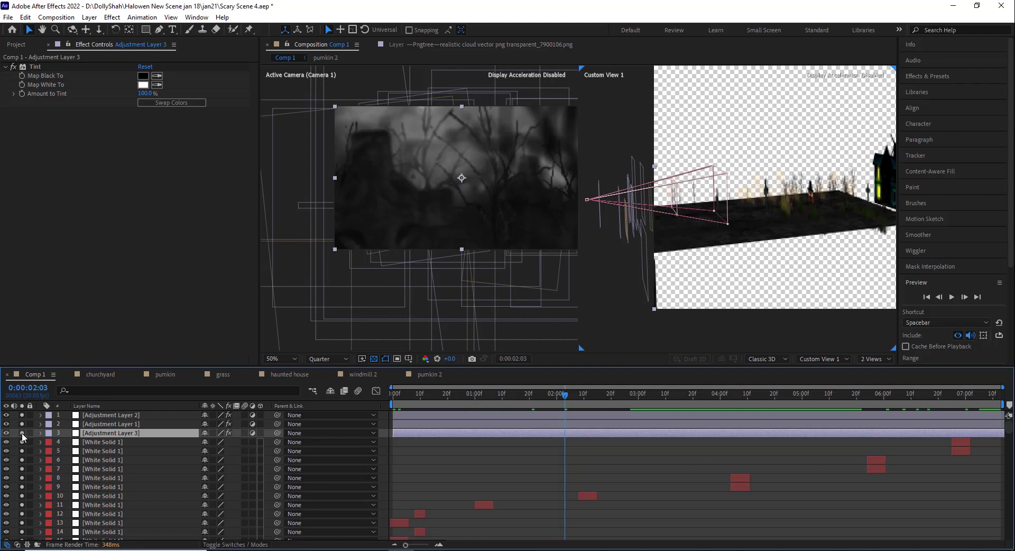
left_click(23, 433)
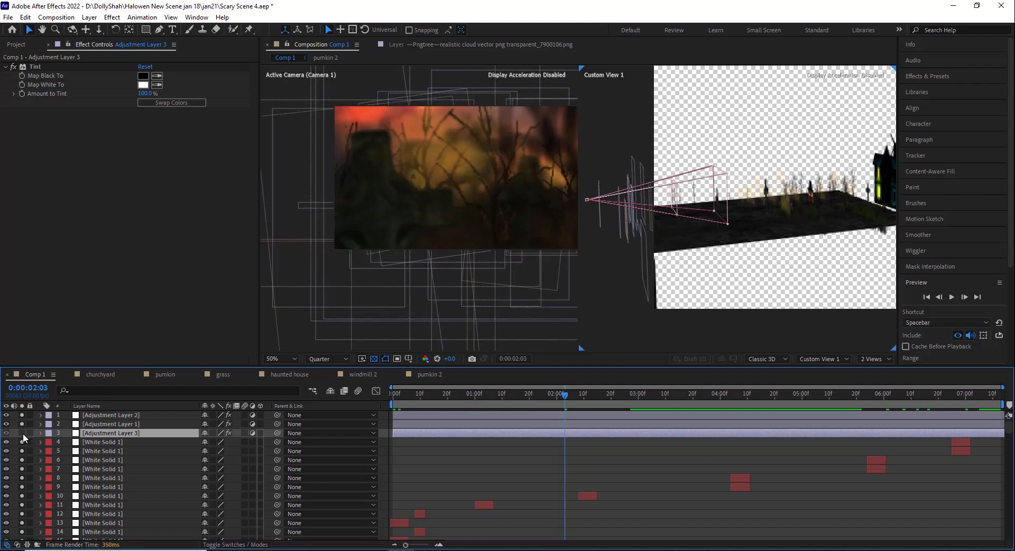
left_click(24, 433)
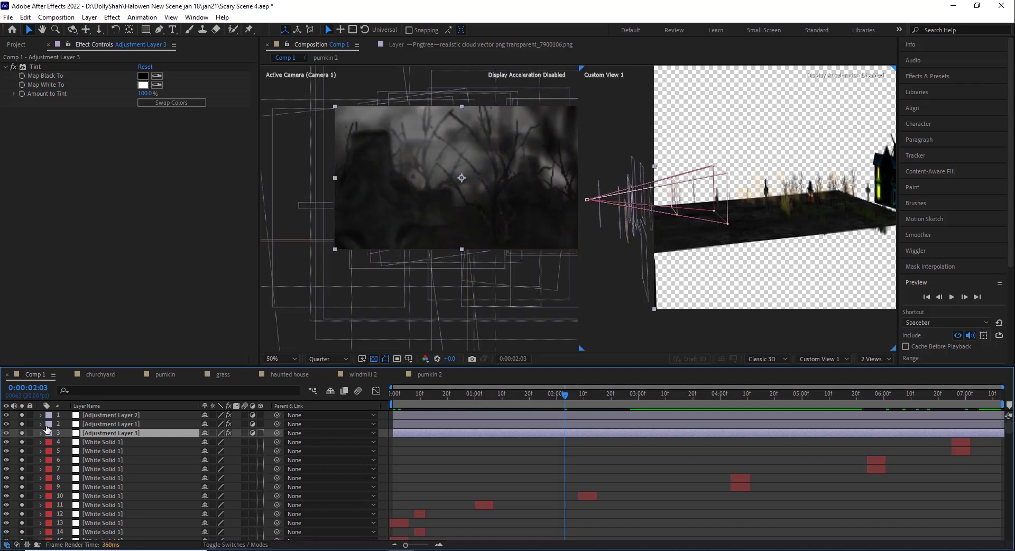
Examine the Transform effect on Adjustment Layer 1, including its Position and Rotation keyframes and loopOut("pingpong") expressions
left_click(105, 424)
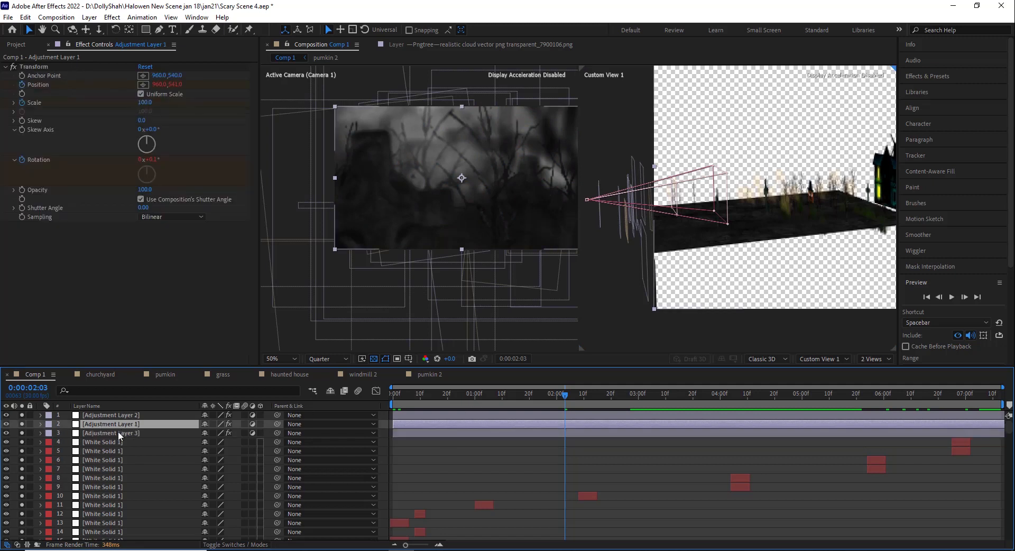
left_click(40, 424)
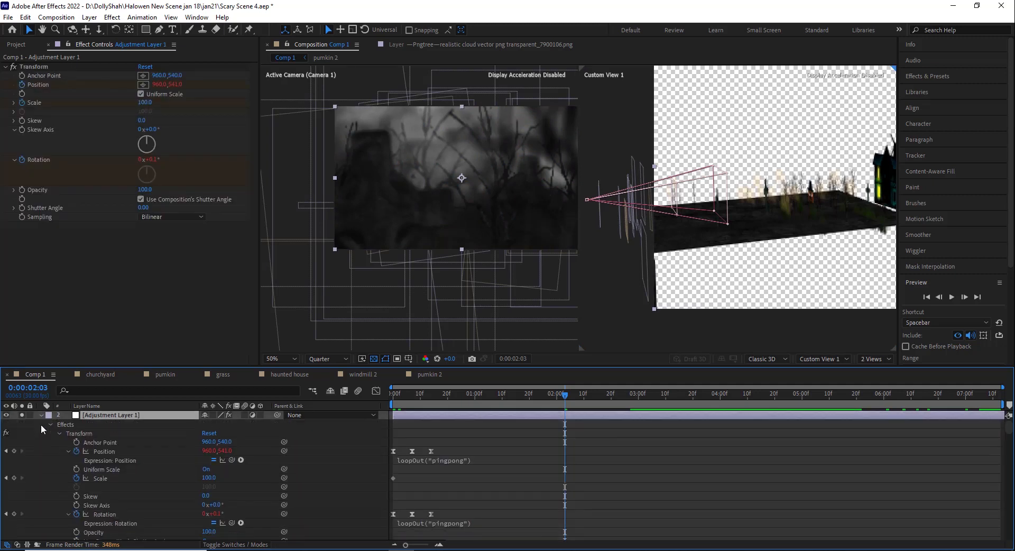
mouse_move(442, 397)
left_mouse_down()
mouse_move(400, 406)
mouse_move(443, 406)
left_mouse_up()
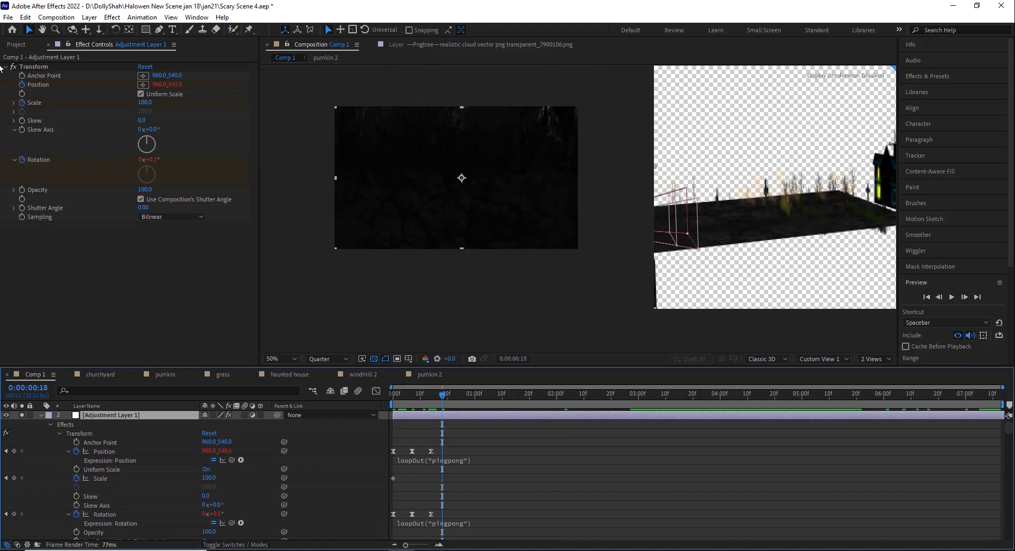
left_click(35, 65)
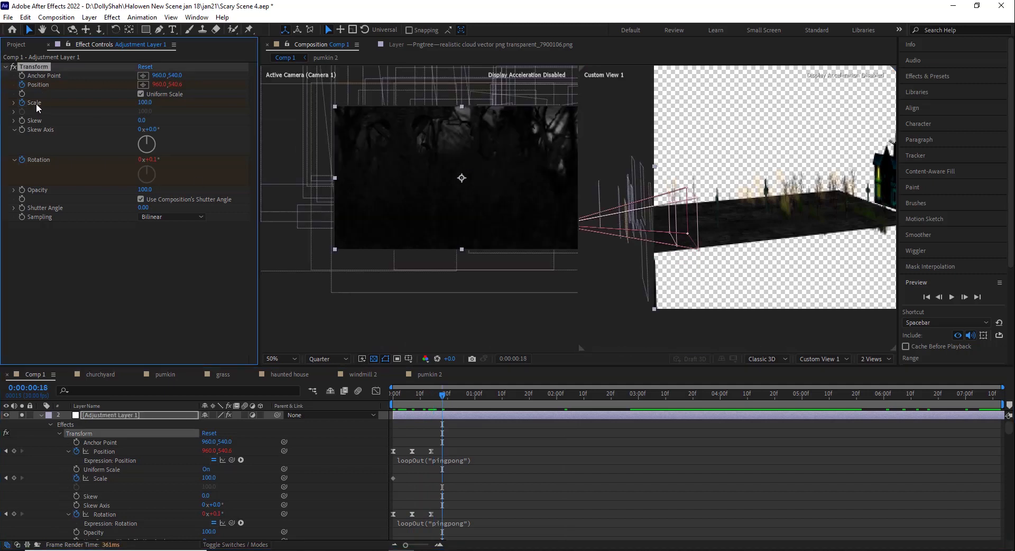
left_click(492, 493)
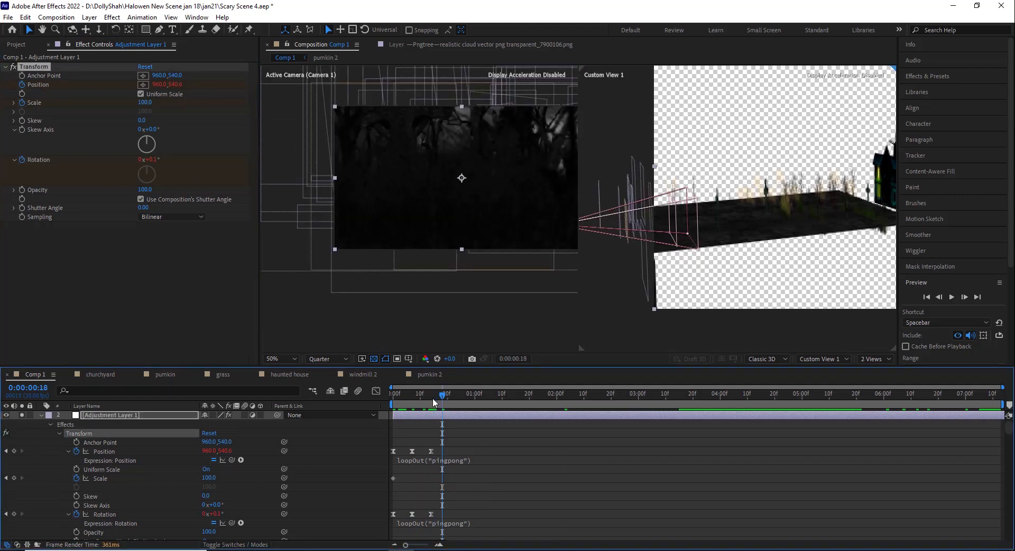
Check Adjustment Layer 1's Position and Rotation keyframes at 0:00:00:07 and 0:00:00:14, and return to 0:00:00:00
left_click(408, 398)
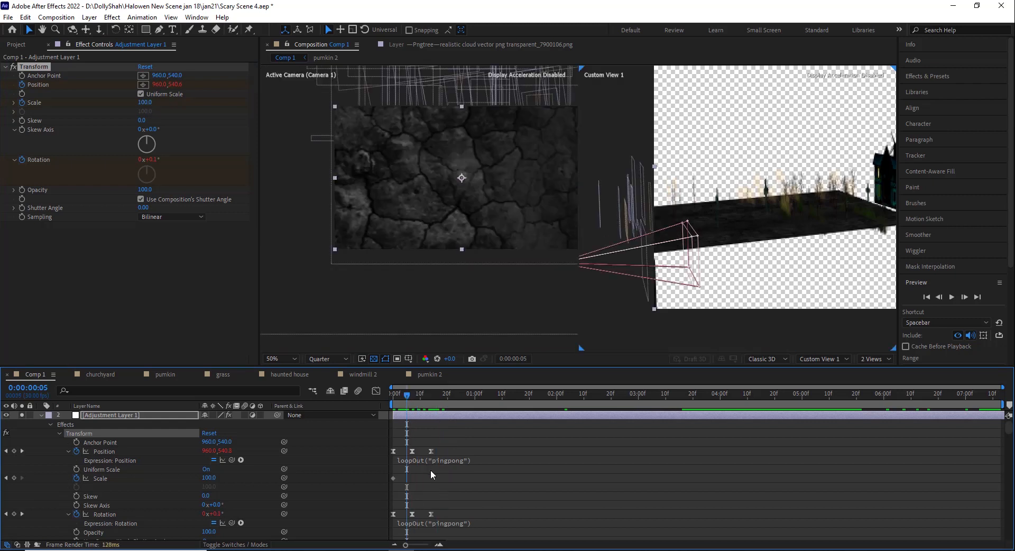
left_click(415, 406)
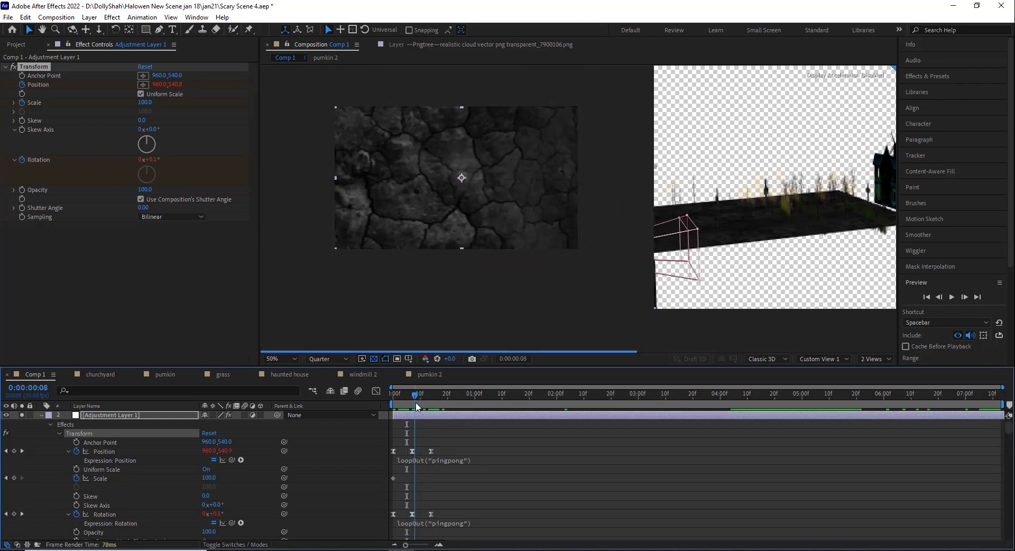
left_click(411, 406)
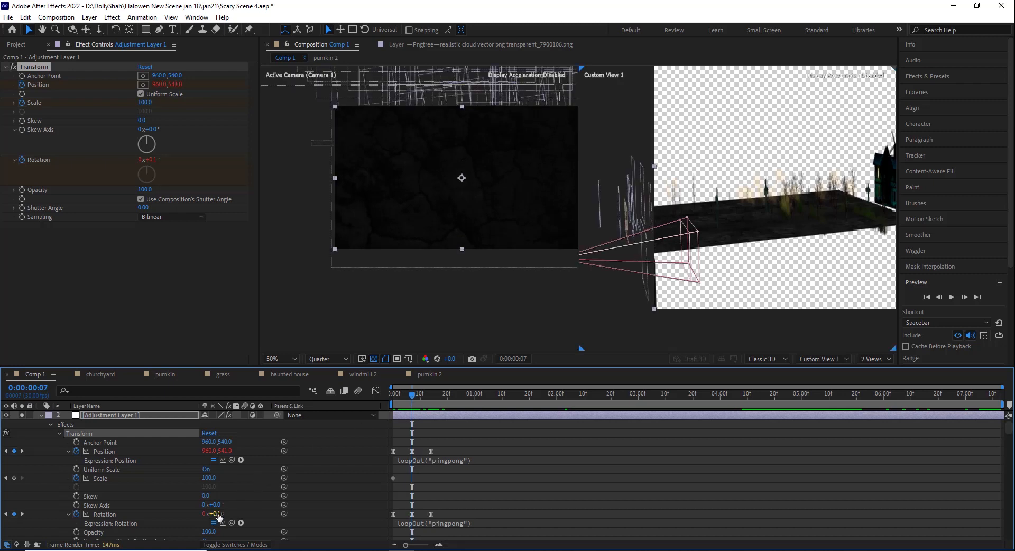
left_click(432, 406)
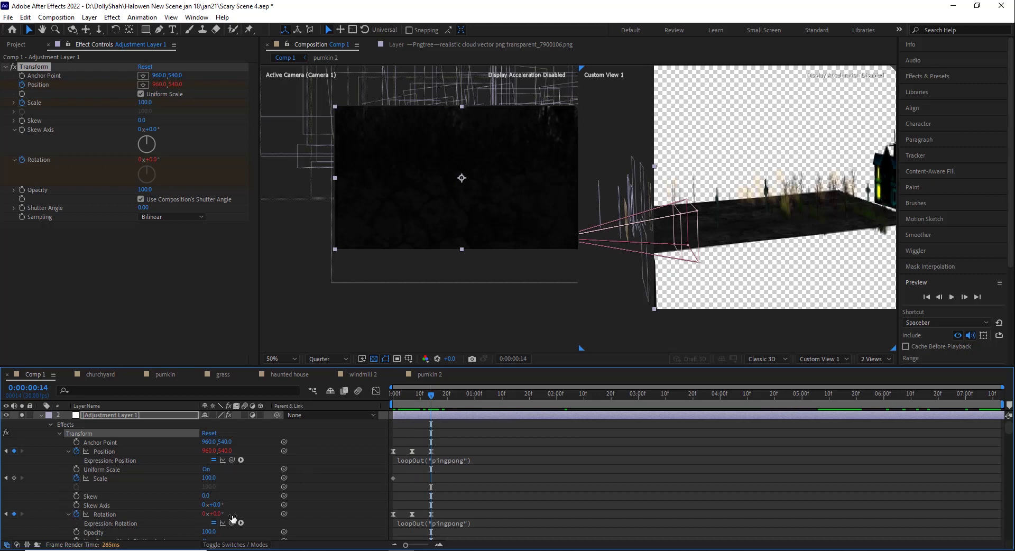
left_click(399, 404)
key("ctrl+alt+y")
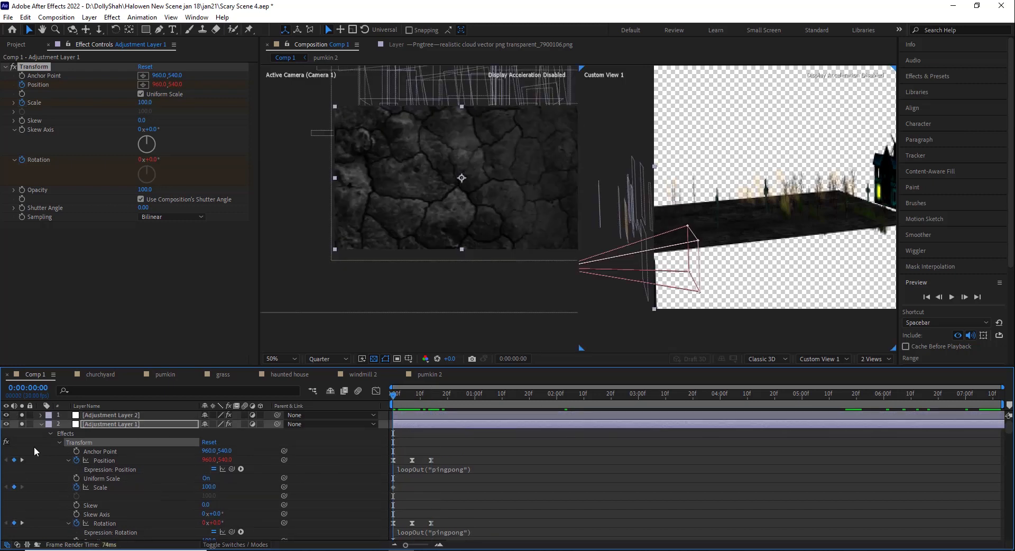
Inspect the Curves and Exposure effects on Adjustment Layer 2, hiding and showing the layer to compare the image
left_click(103, 415)
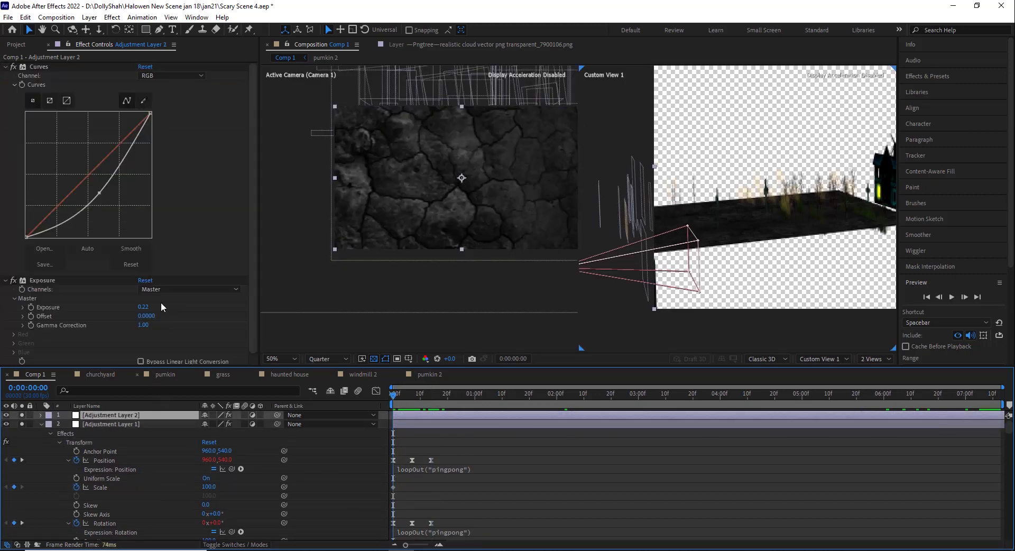
left_click(6, 415)
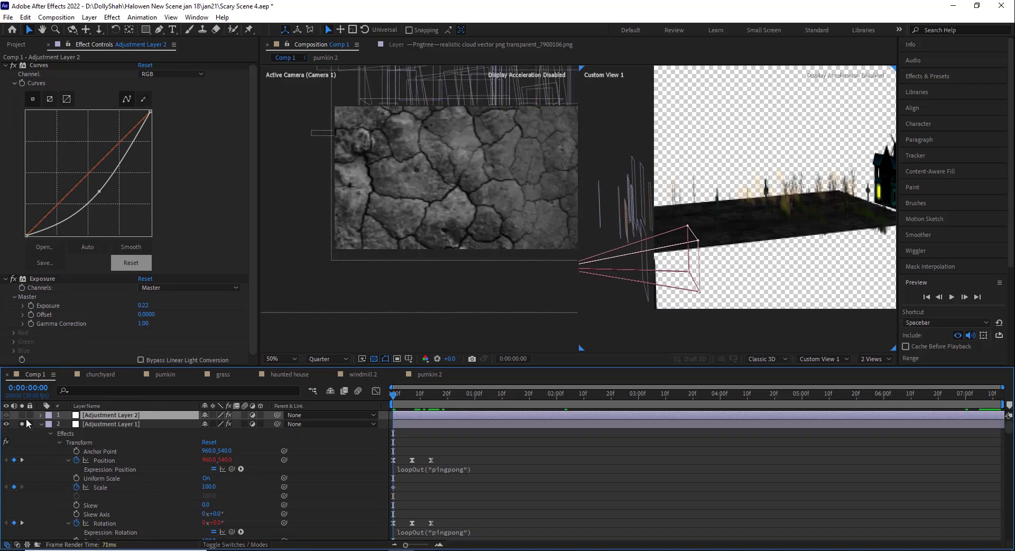
left_click(7, 415)
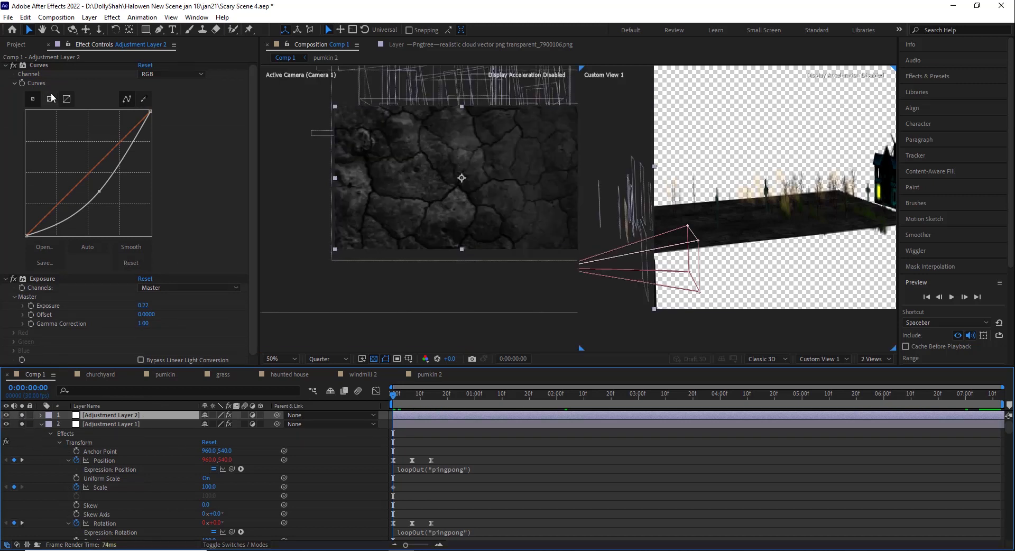
left_click(42, 62)
left_click(42, 68)
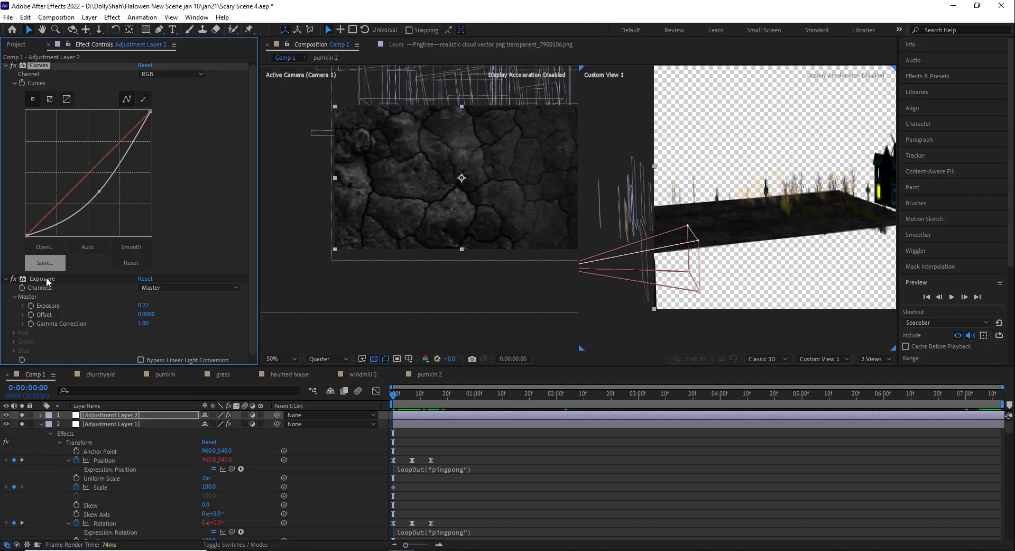
left_click(46, 277)
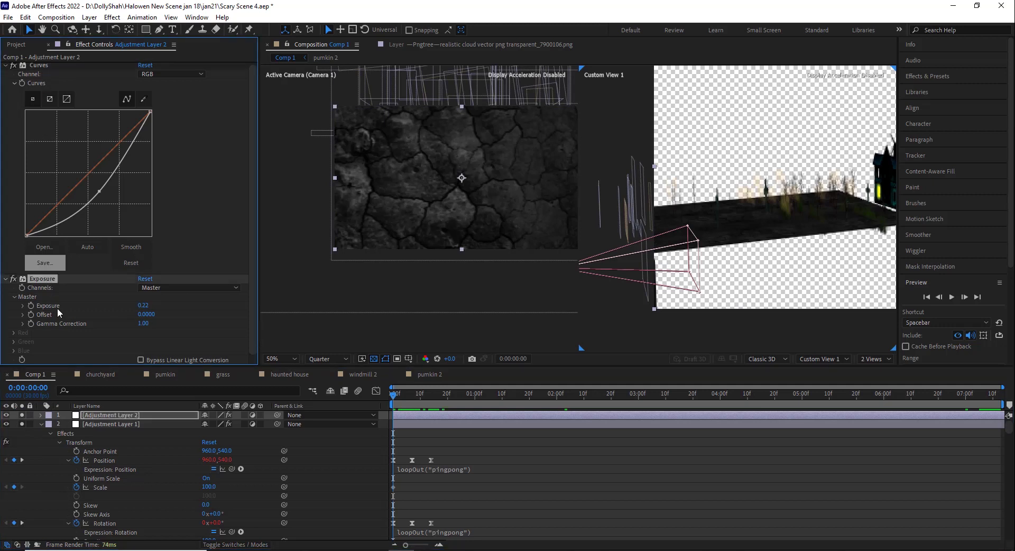
Collapse Adjustment Layer 1's properties, preview Comp 1 and scrub to the lightning flash at 0:00:05:28
left_click(41, 424)
key("space")
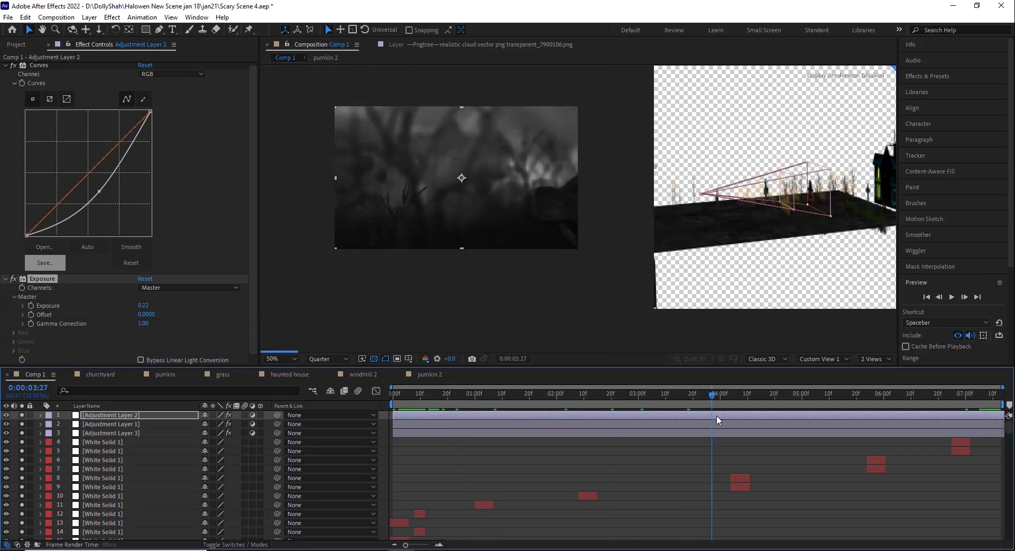
key("space")
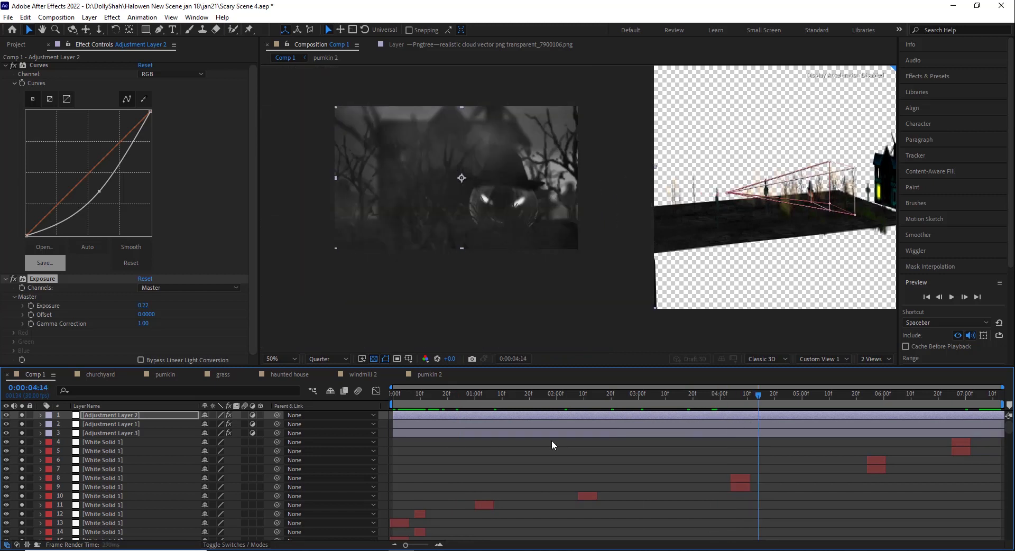
left_click(787, 403)
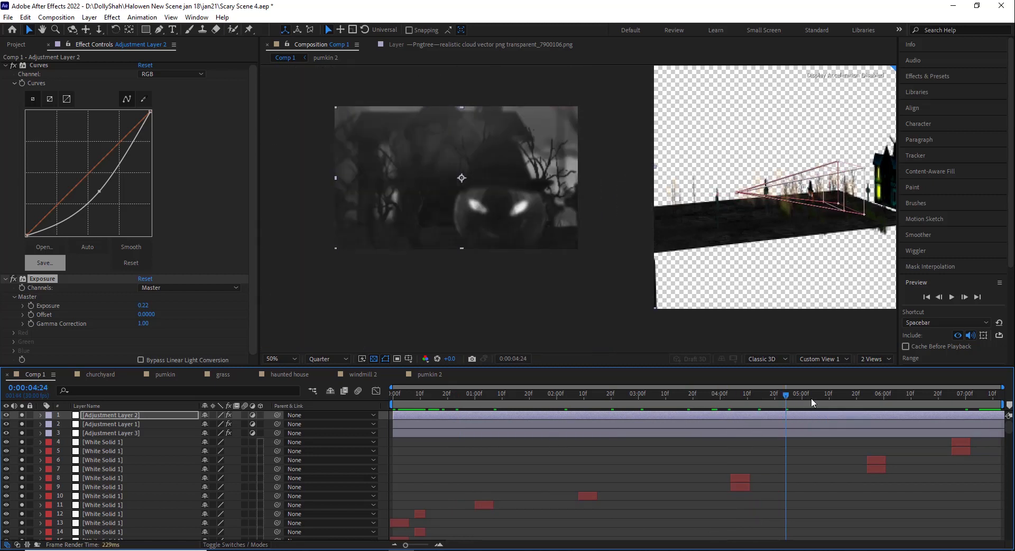
left_click_drag(811, 398, 895, 398)
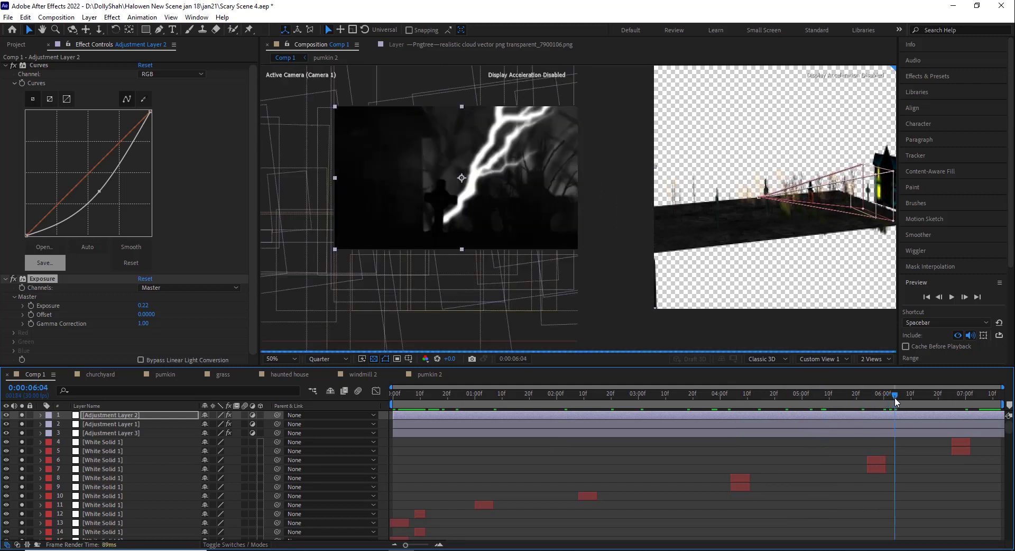
left_click(879, 398)
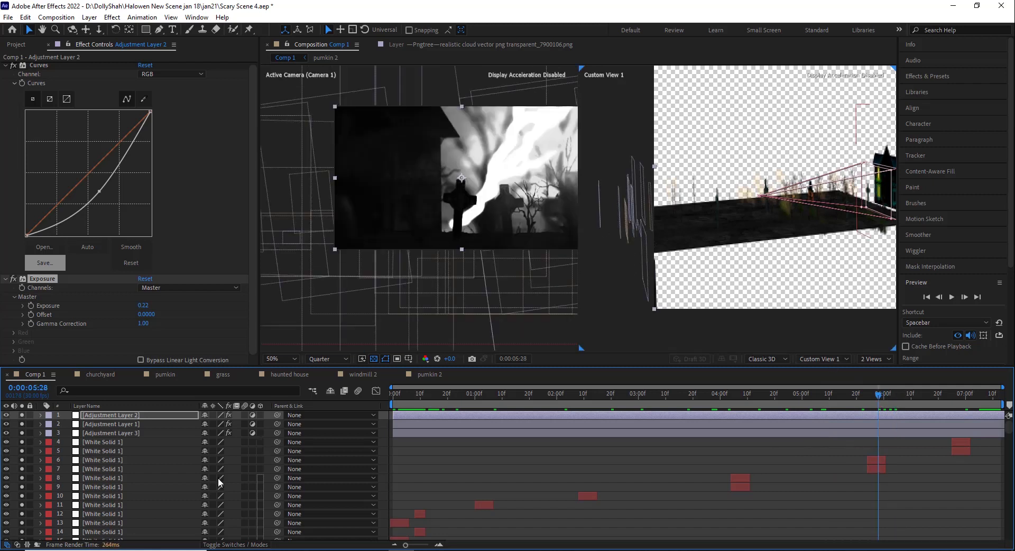
Find the Dark Red Solid 3 layer and examine its Advanced Lightning effect
scroll(145, 474, "down", 5)
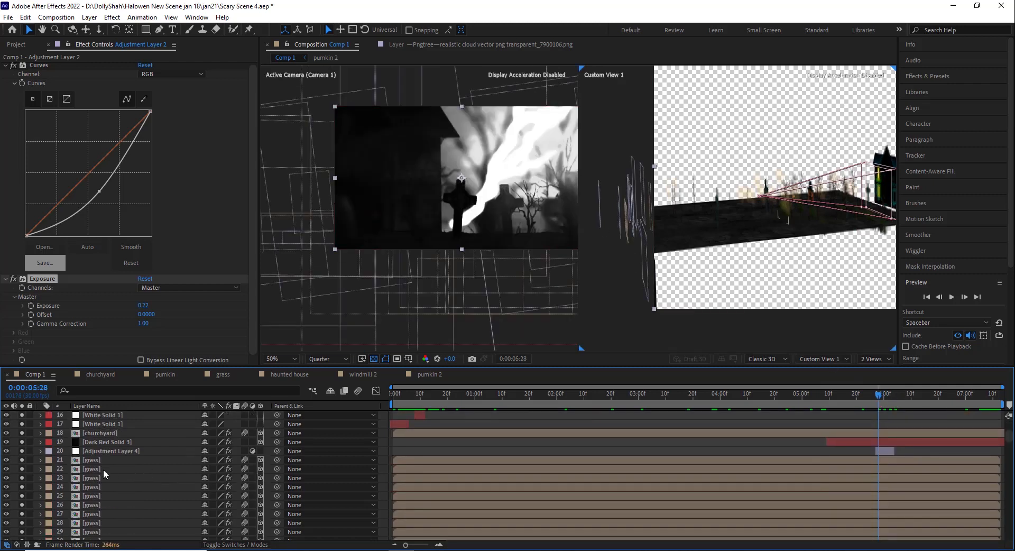
scroll(103, 468, "down", 4)
scroll(103, 469, "down", 6)
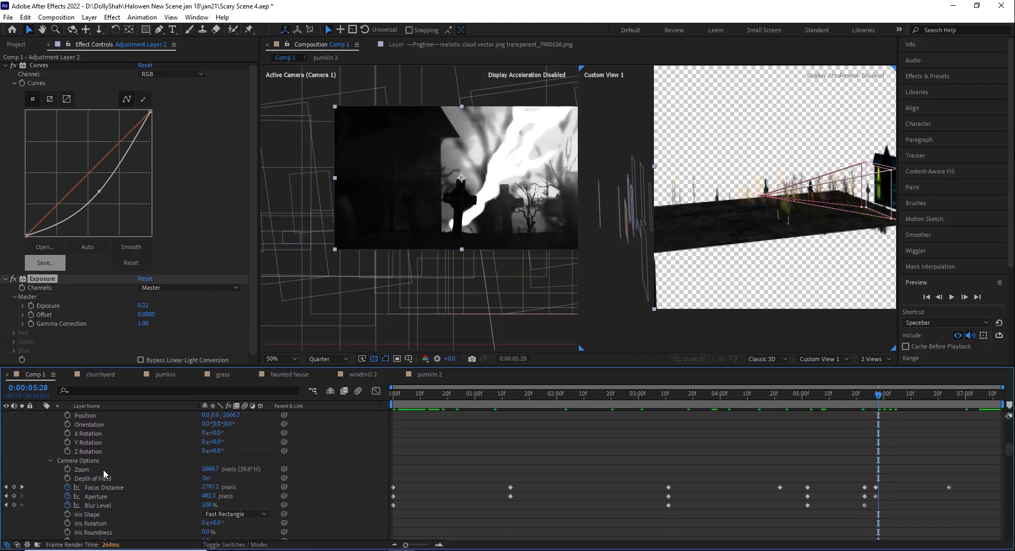
scroll(103, 468, "up", 7)
scroll(103, 468, "up", 5)
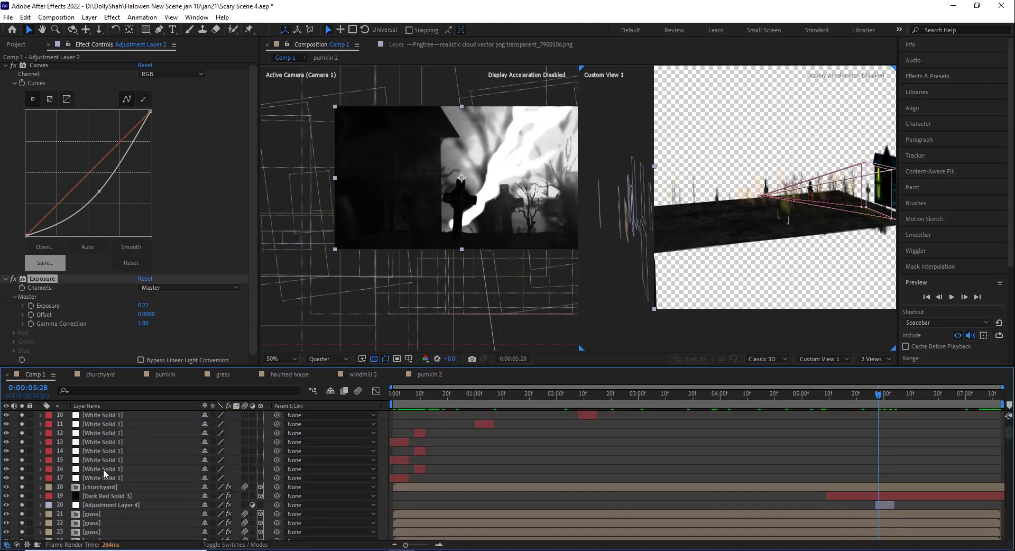
left_click(103, 496)
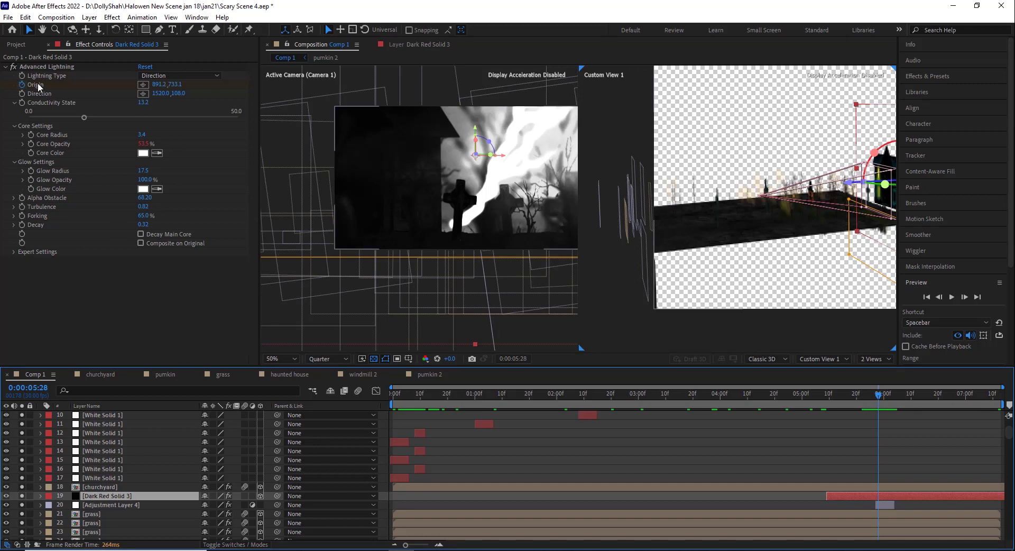
left_click(37, 65)
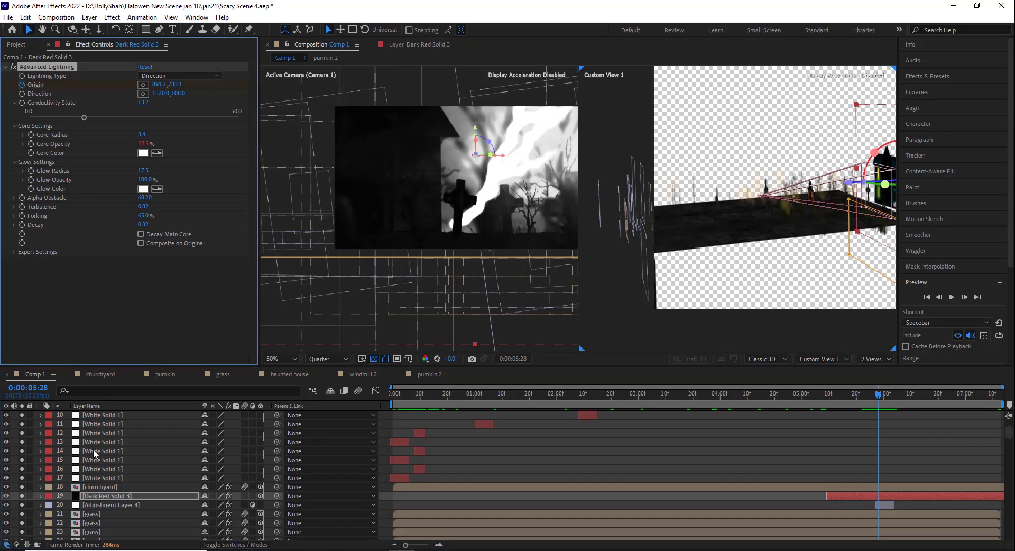
Turn off solo for the layers in Comp 1, starting from Adjustment Layer 2 and continuing down the stack
scroll(106, 431, "up", 3)
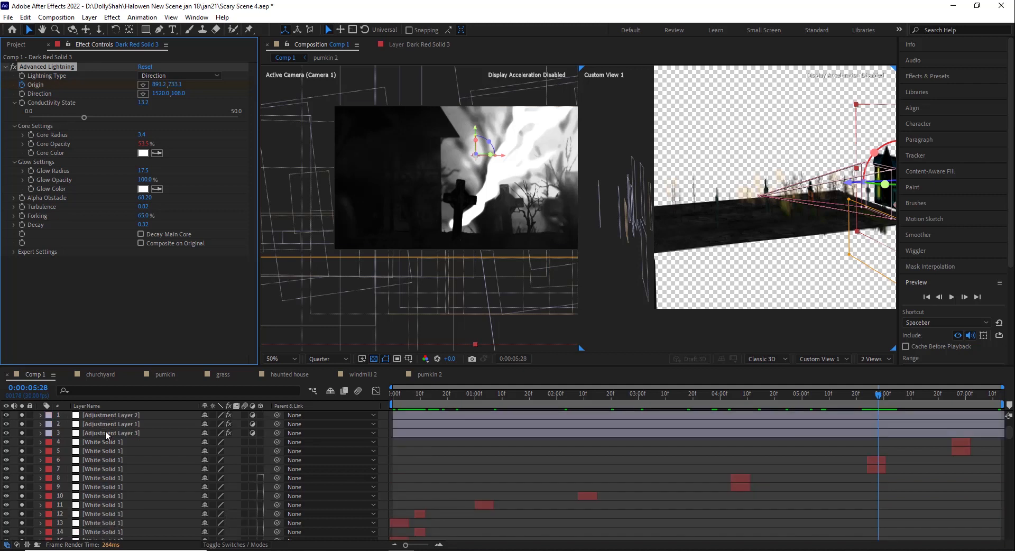
left_click(100, 414)
left_click(23, 415)
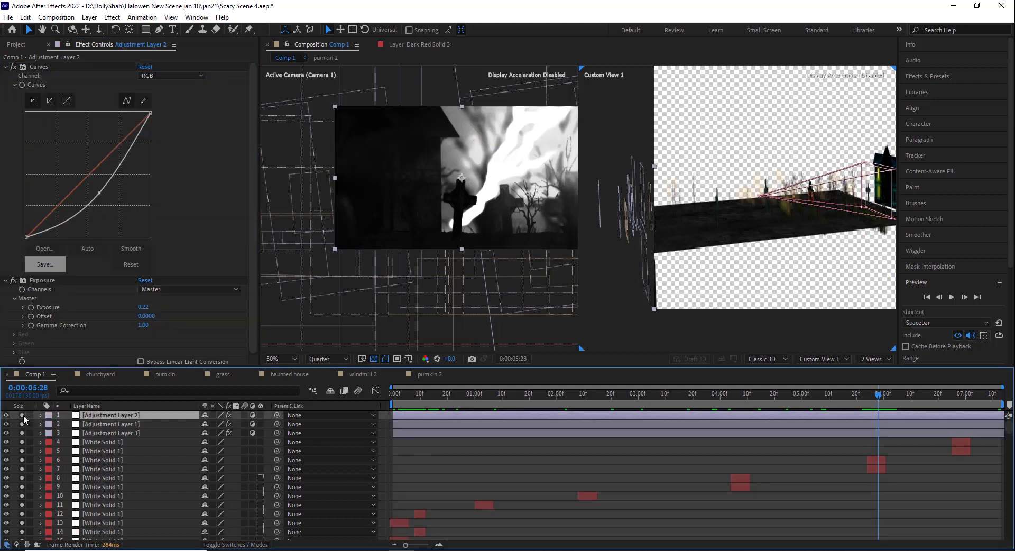
left_click(22, 424)
left_click_drag(21, 433, 22, 462)
scroll(67, 412, "down", 15)
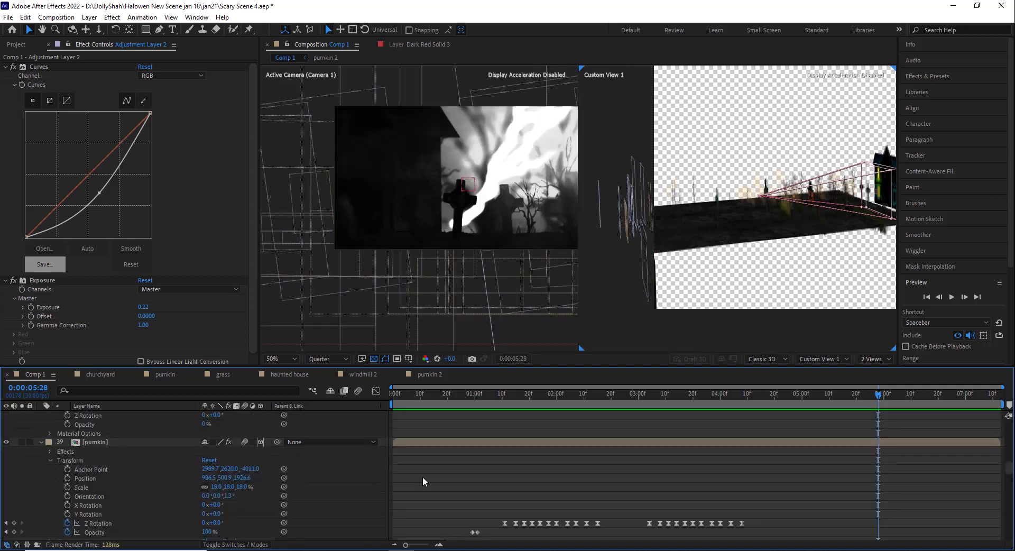
Scrub through Comp 1 from its opening frames to 0:00:05:12 to review the animation with solo off
left_click(409, 397)
left_click(455, 398)
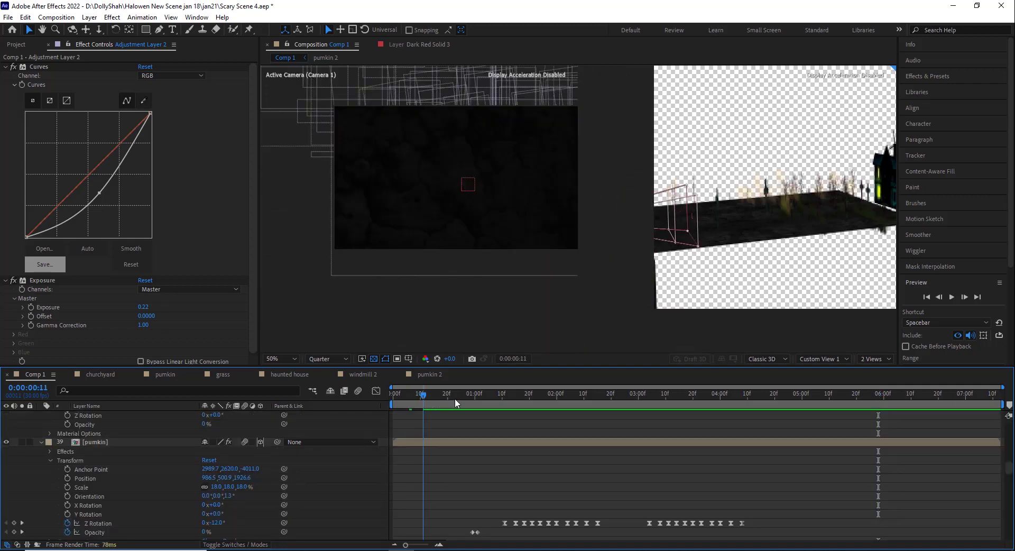
left_click(550, 404)
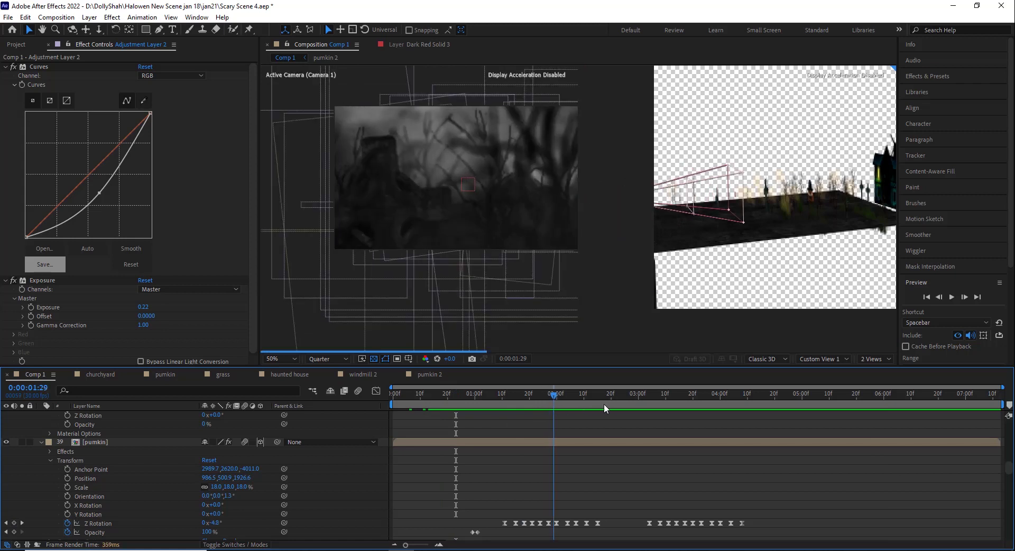
left_click(654, 404)
left_click(687, 404)
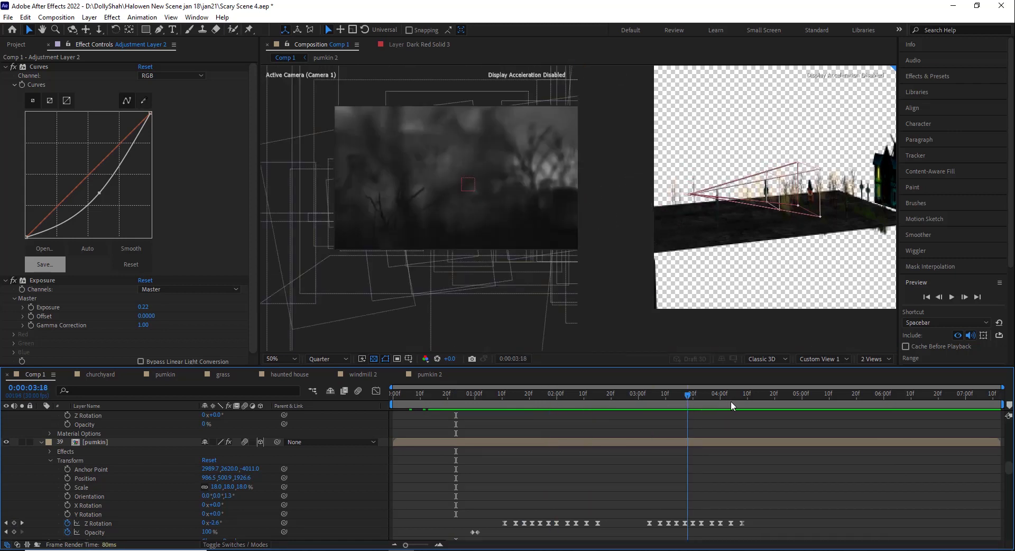
left_click(746, 401)
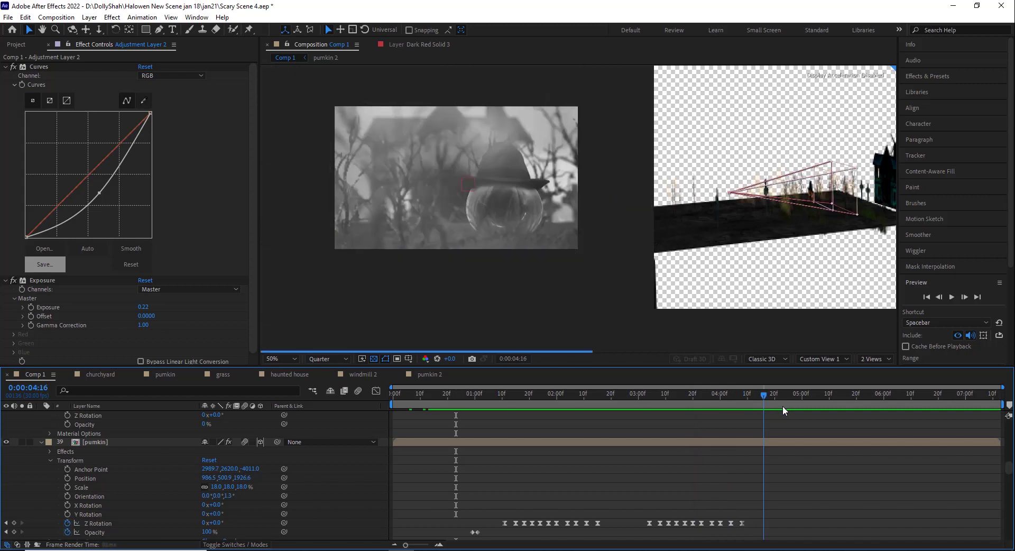
left_click(794, 405)
left_click(834, 412)
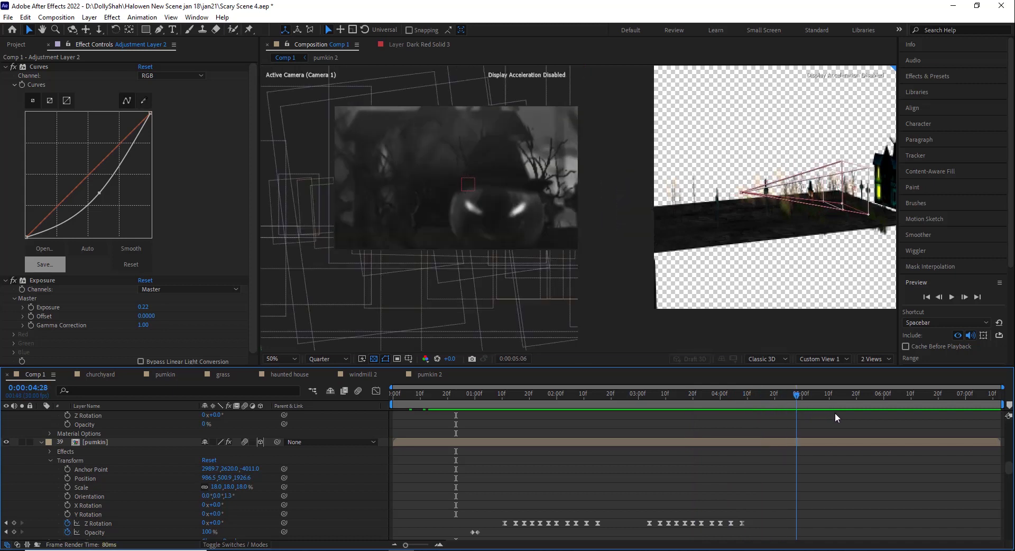
Find and solo the Dark Red Solid 3 layer, and move to 0:00:05:26 to view the lightning alone
scroll(113, 452, "up", 10)
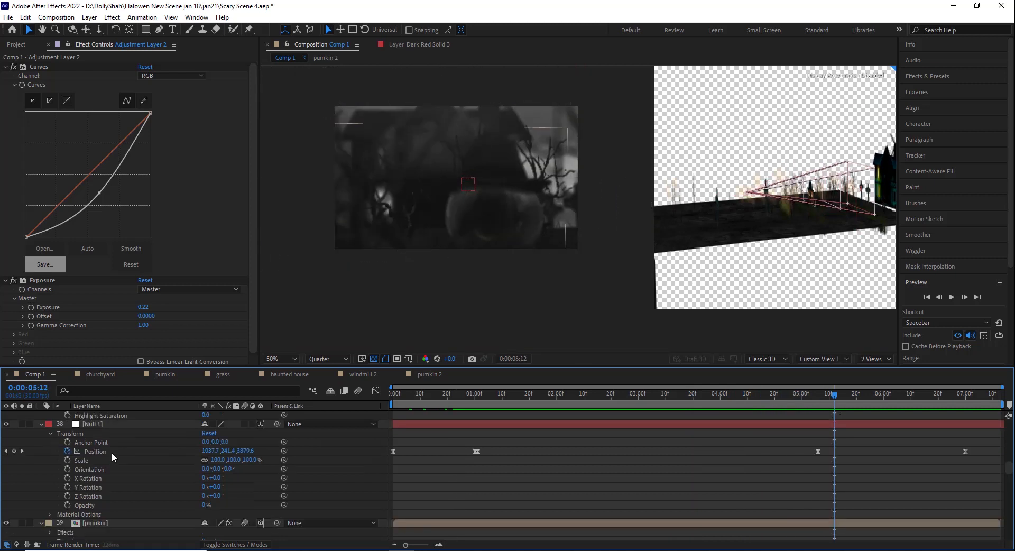
scroll(92, 474, "up", 5)
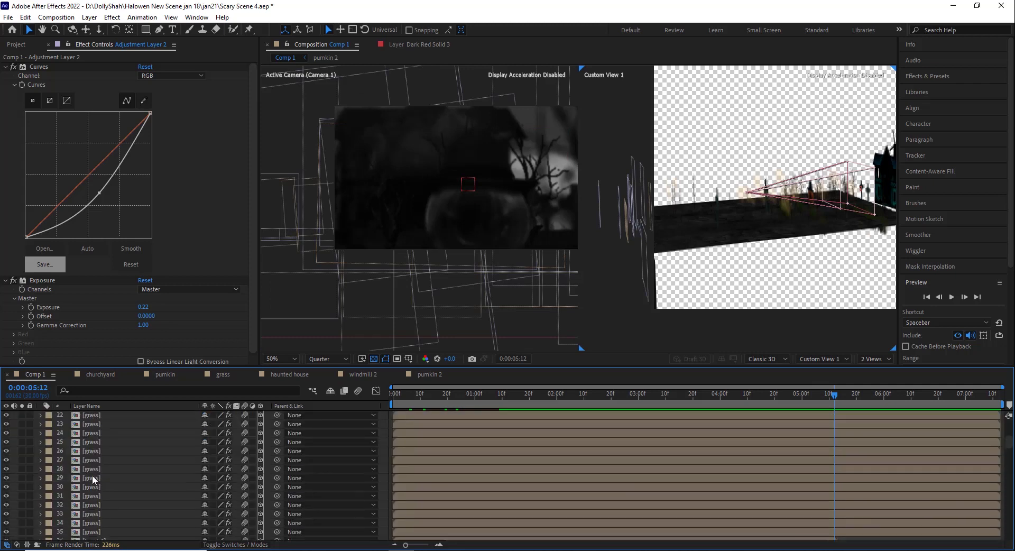
left_click(96, 470)
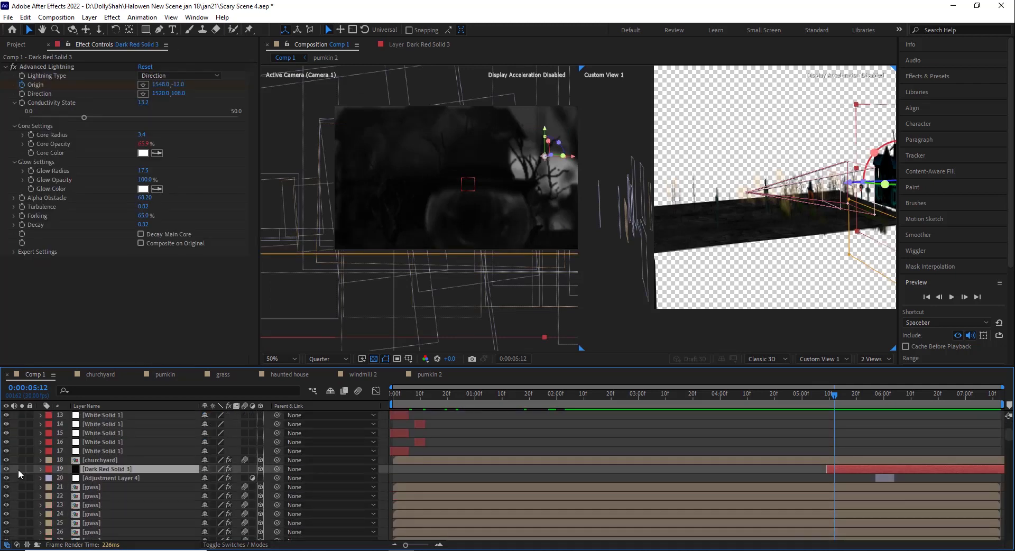
left_click(22, 469)
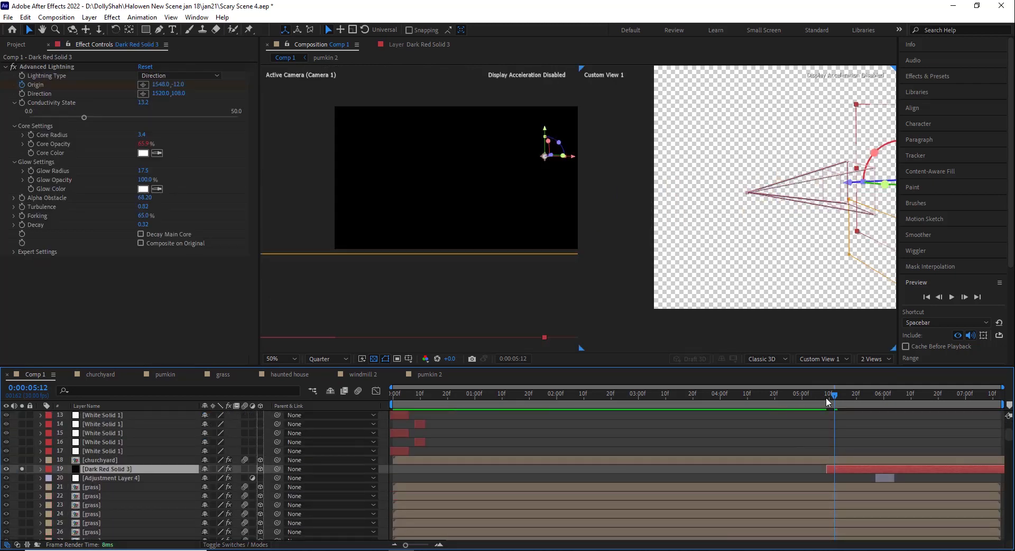
key("Page_Up")
key("Page_Up")
left_click(873, 396)
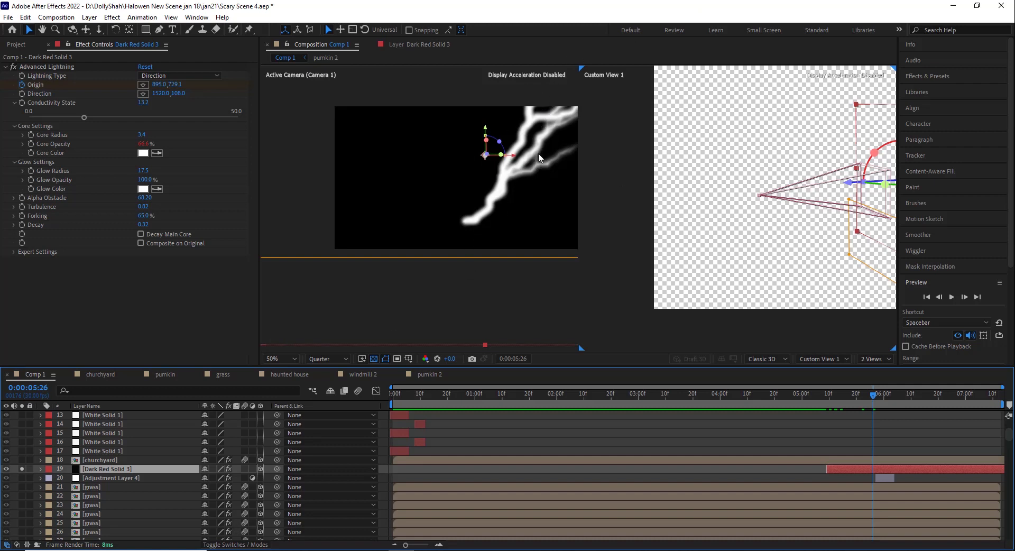
Select the Advanced Lightning effect, look through the Stylize effects and open the Effects & Presets list
left_click(59, 66)
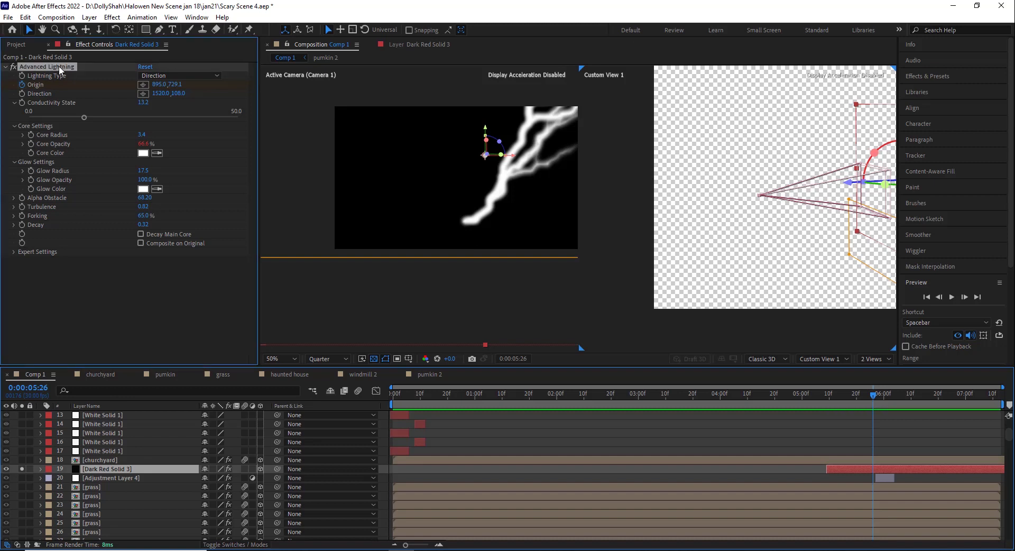
left_click(119, 17)
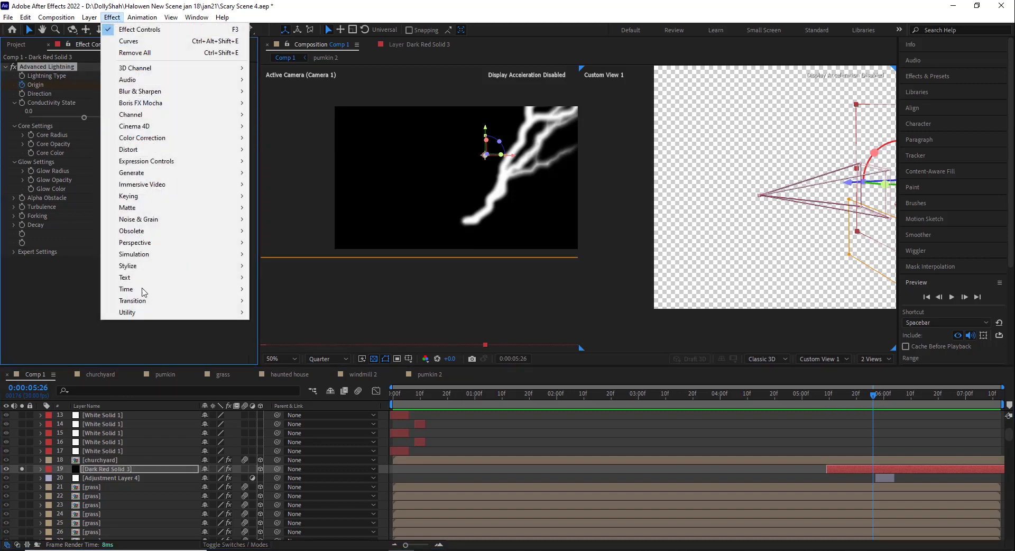
mouse_move(141, 270)
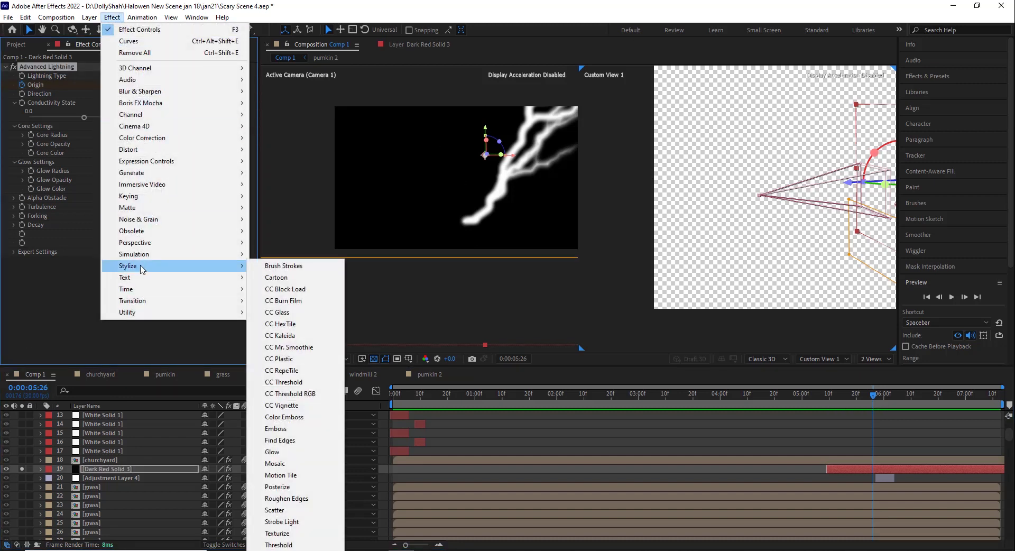
left_click(261, 429)
left_click(1003, 232)
scroll(1004, 232, "down", 5)
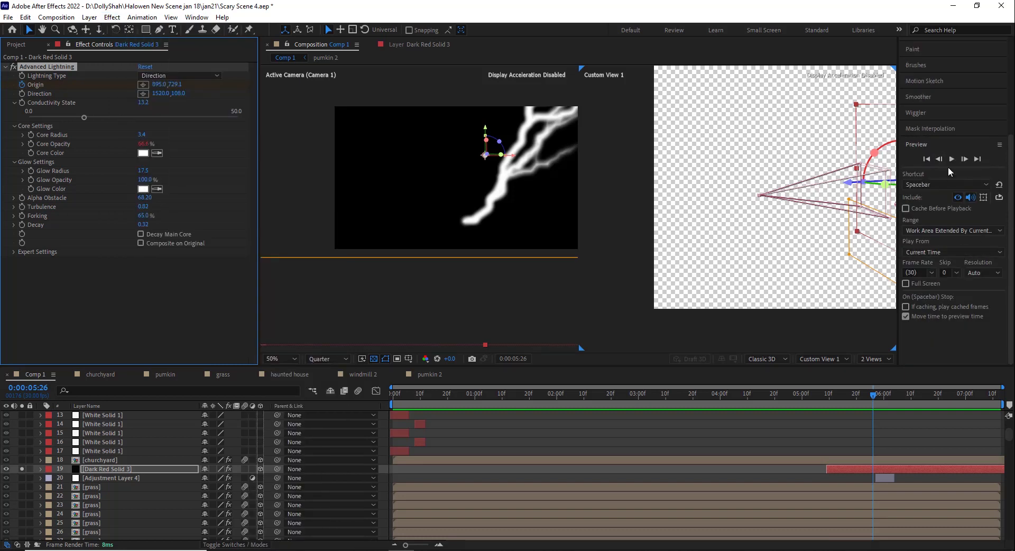
scroll(950, 163, "up", 5)
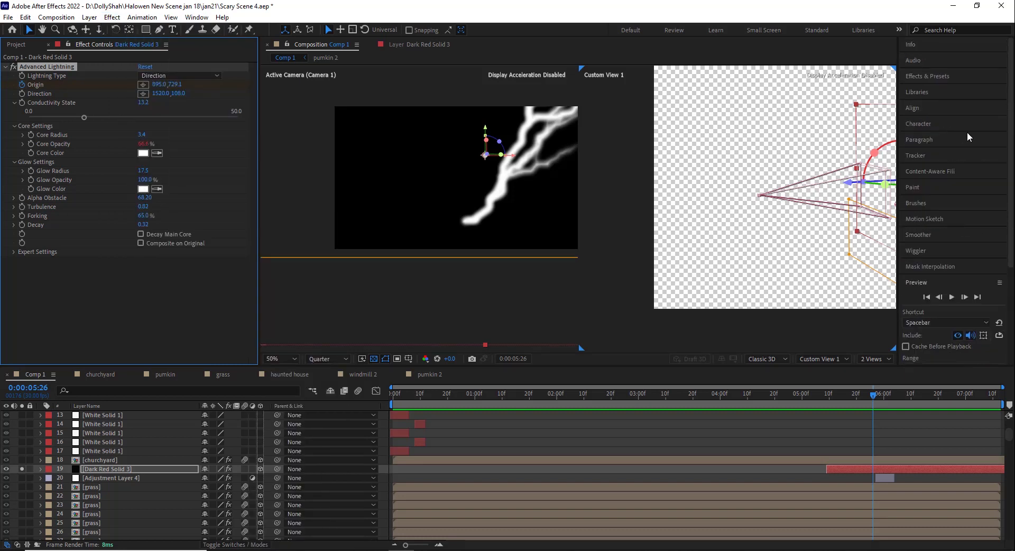
left_click(936, 78)
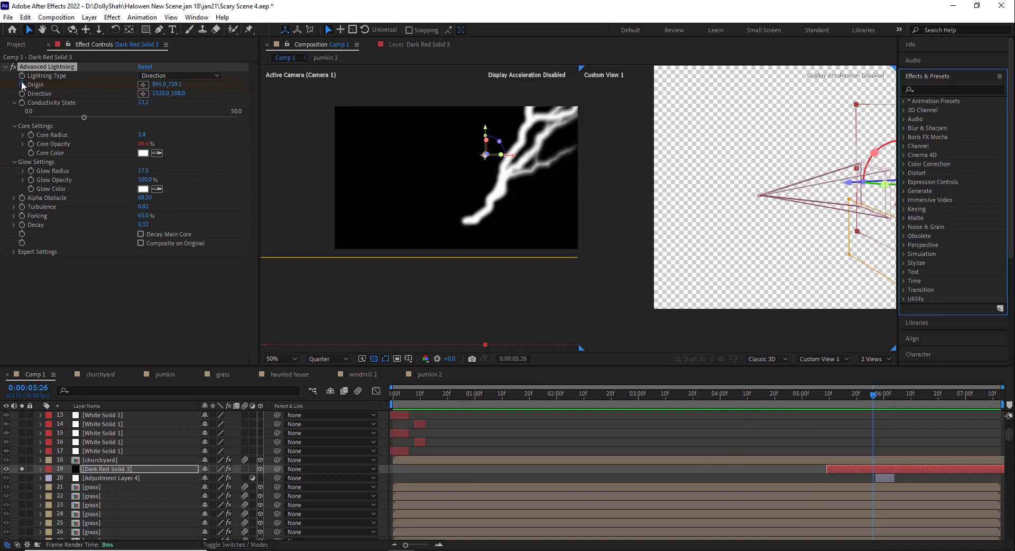
Expand Dark Red Solid 3's Advanced Lightning properties and scrub across the Origin keyframes up to 0:00:05:29
left_click(40, 470)
left_click_drag(876, 396, 861, 413)
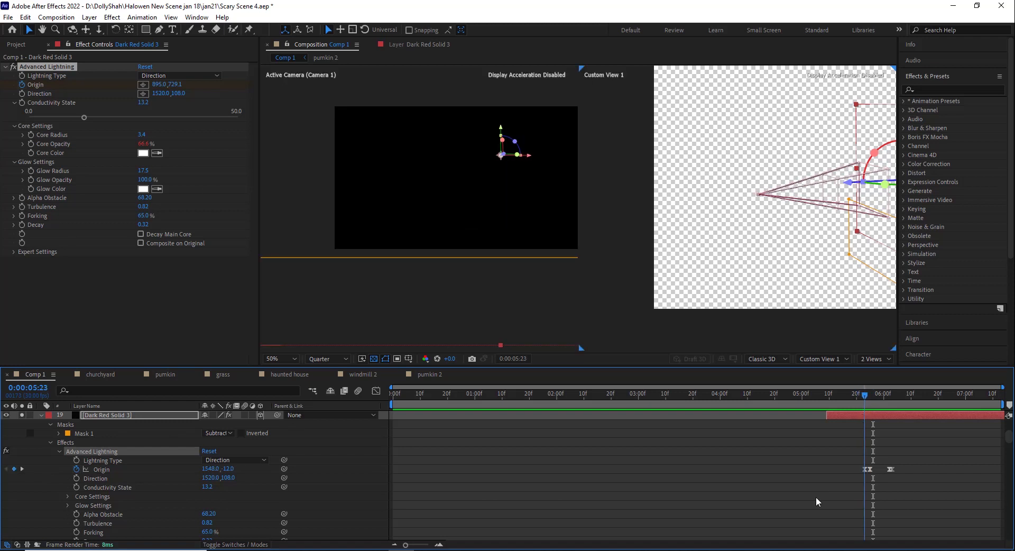
left_click(874, 393)
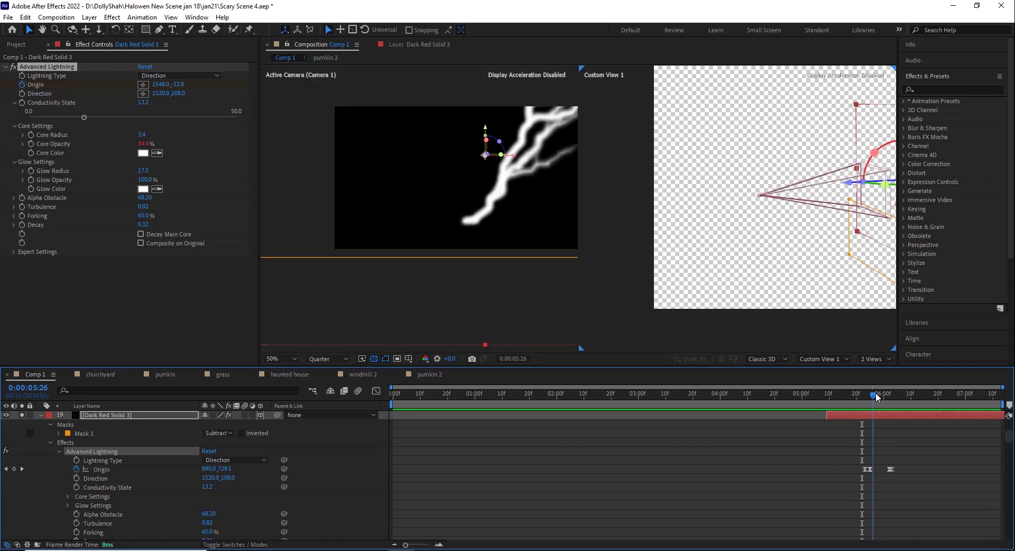
left_click_drag(876, 393, 713, 427)
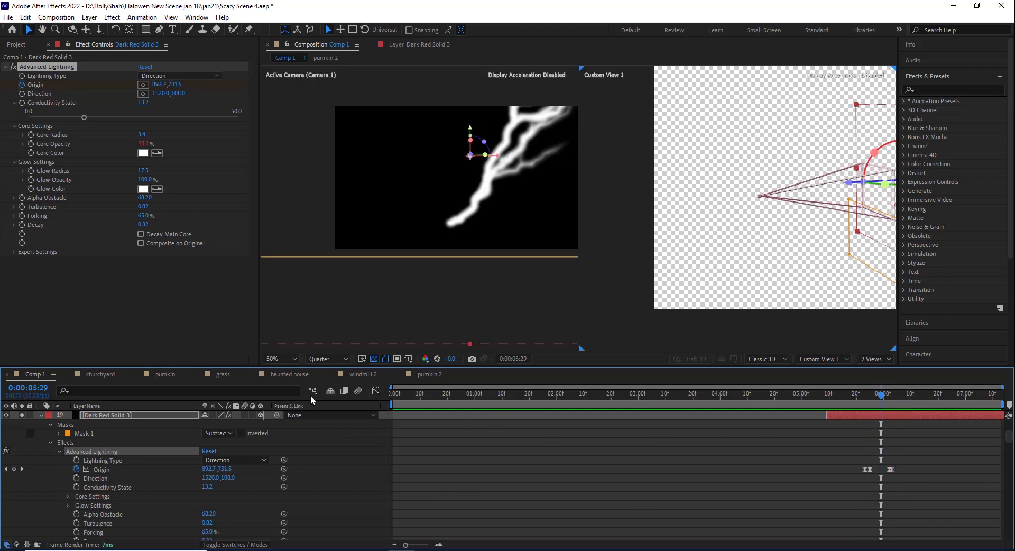
Expand the Advanced Lightning Core Settings and reveal the expression on Core Opacity
scroll(445, 491, "down", 3)
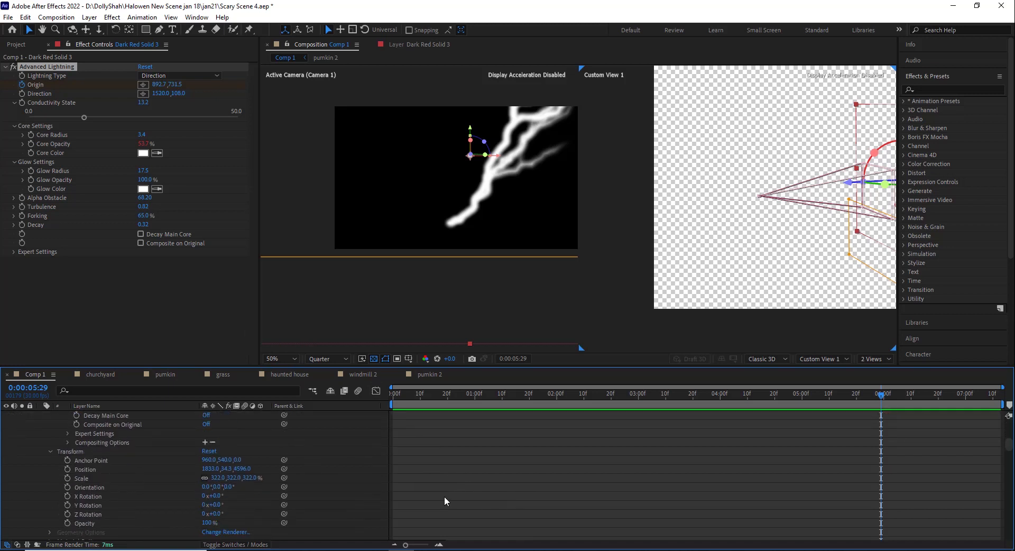
scroll(403, 492, "up", 3)
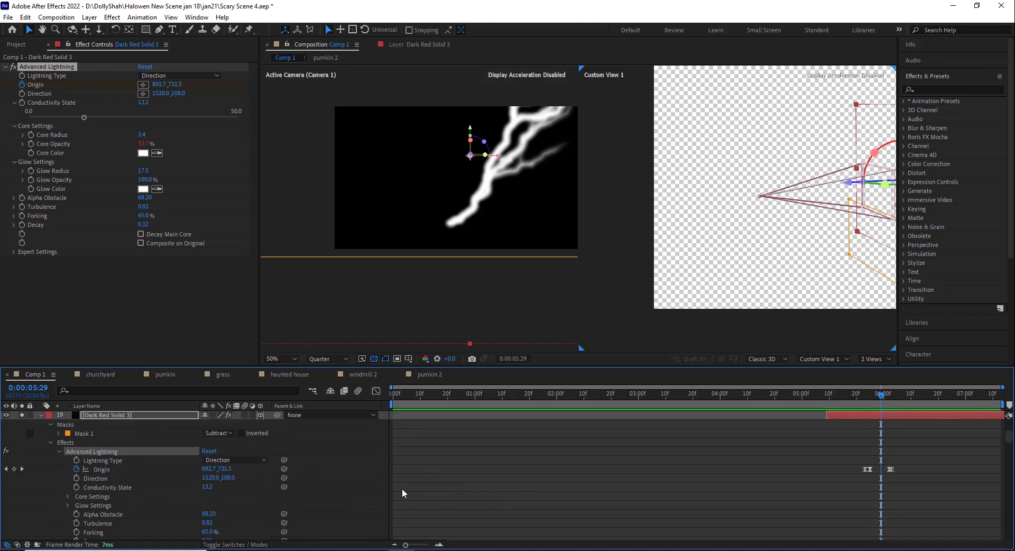
left_click(68, 496)
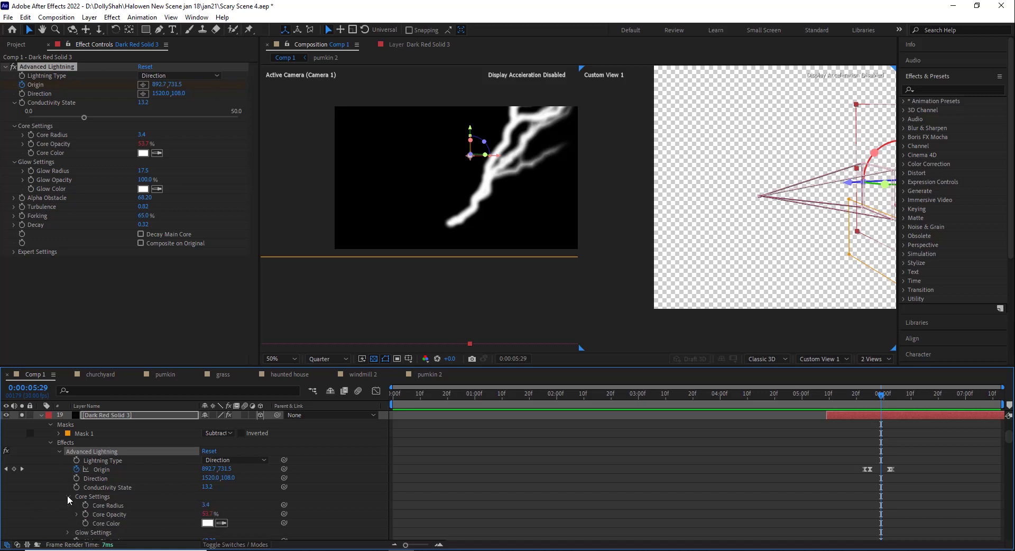
left_click(78, 513)
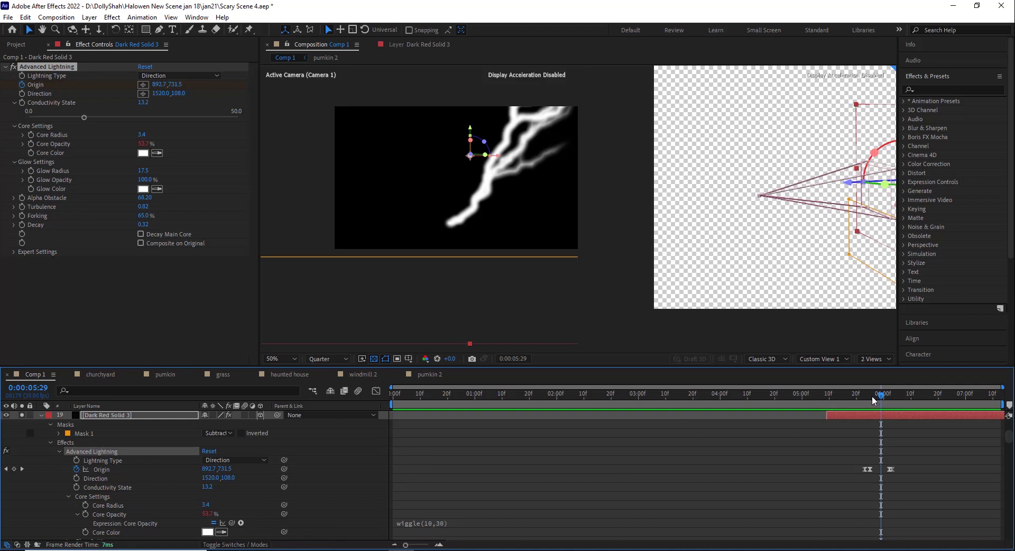
Move frame by frame through the lightning strike around 0:00:05:25 to examine the Core Opacity flicker
left_click_drag(880, 400, 880, 404)
key("Page_Up")
key("Page_Up")
key("Page_Up")
key("Page_Up")
key("Page_Up")
key("Page_Up")
key("Page_Up")
key("Page_Up")
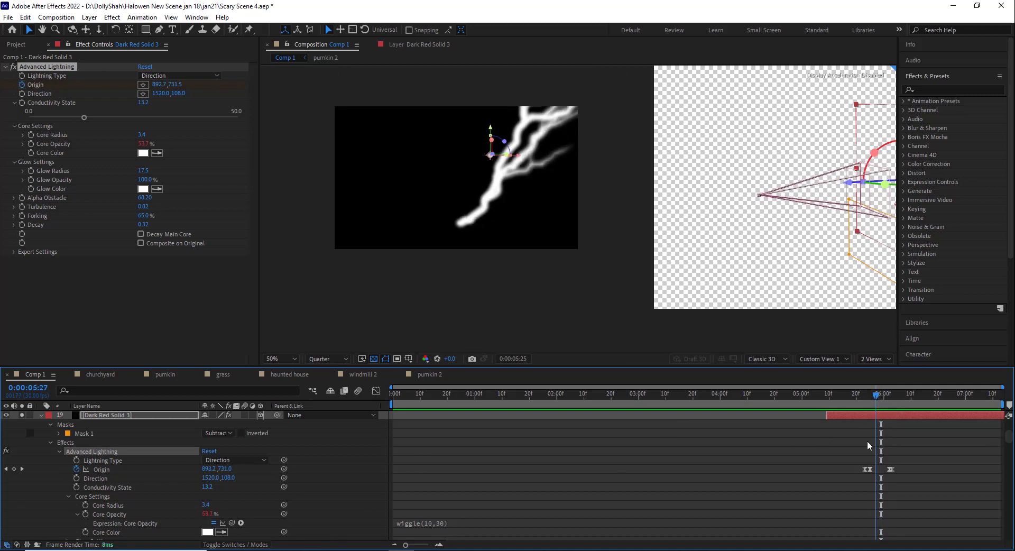
key("Page_Down")
key("Page_Down")
key("Page_Down")
key("Page_Down")
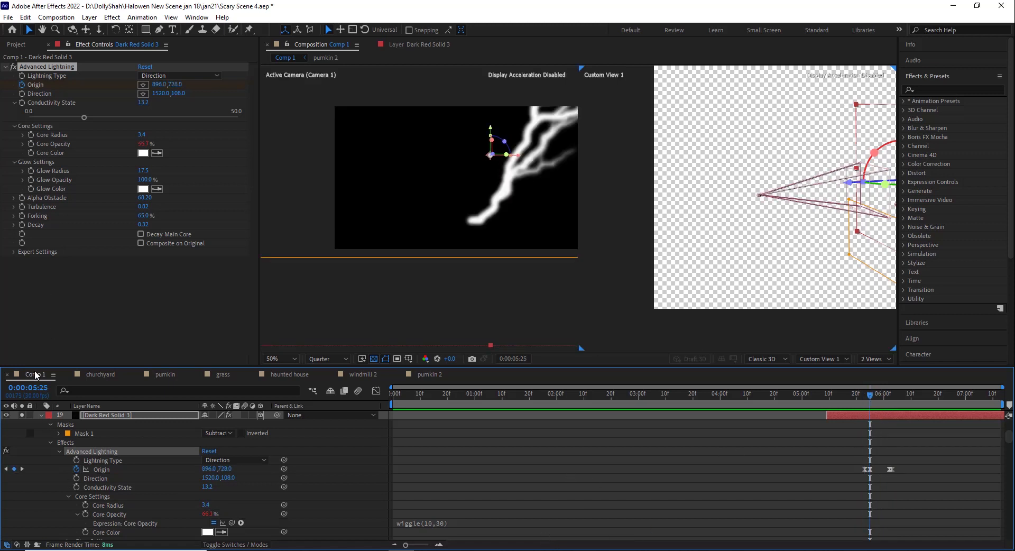
Turn off solo for Dark Red Solid 3 and return to 0:00:00:00
scroll(24, 468, "up", 2)
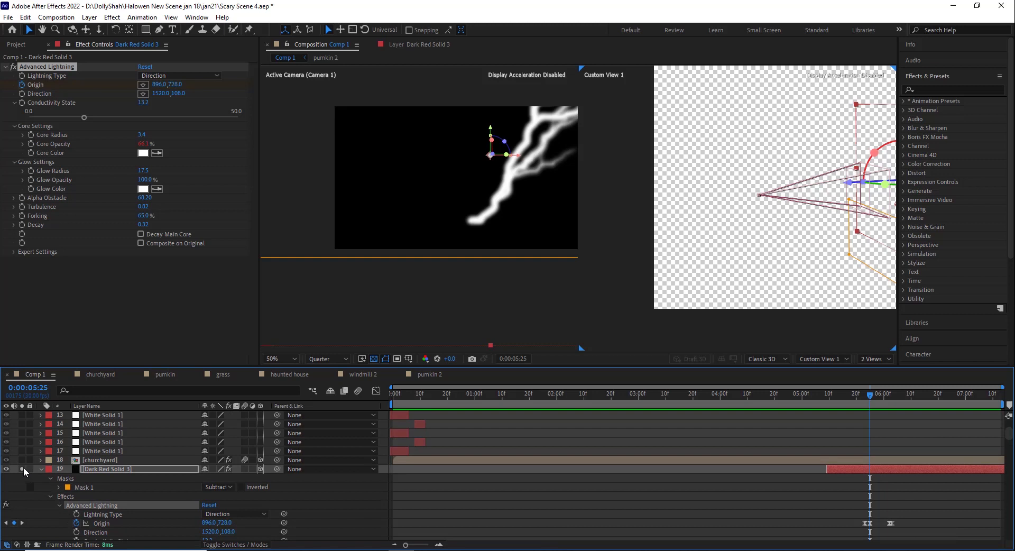
left_click(22, 469)
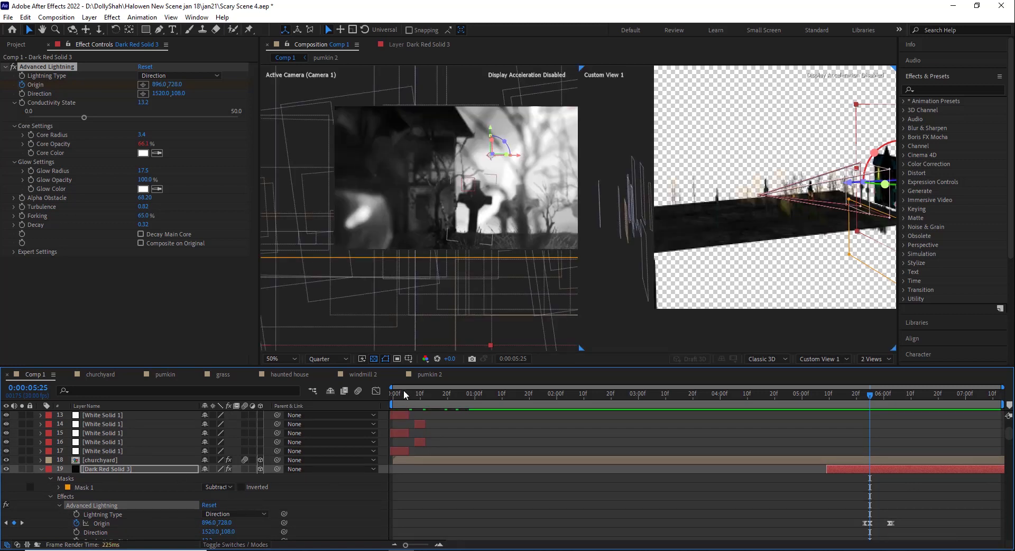
left_click_drag(400, 392, 227, 440)
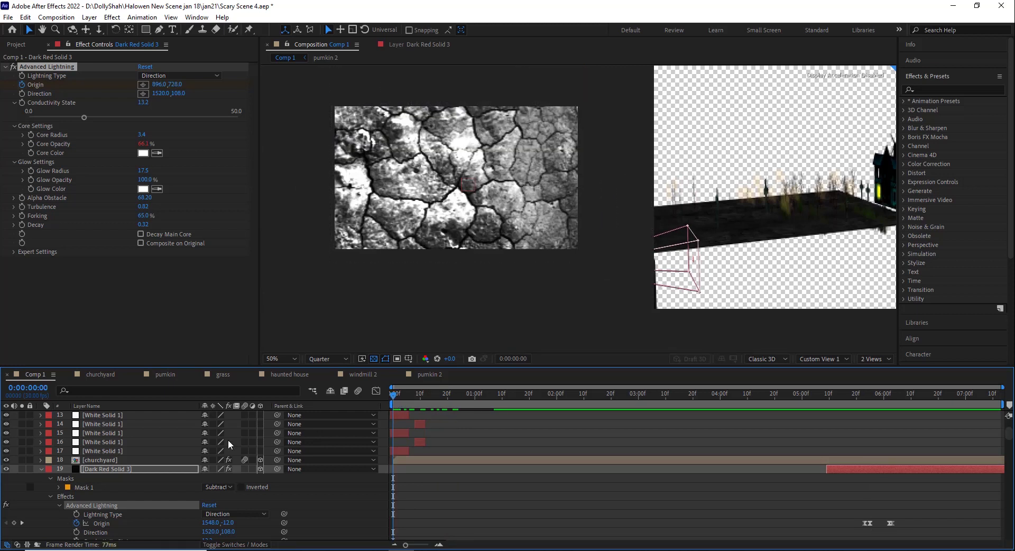
Select White Solid 1 on layer 17, show the layers' blending modes and scrub through the white-solid flashes
scroll(189, 462, "up", 1)
left_click(109, 477)
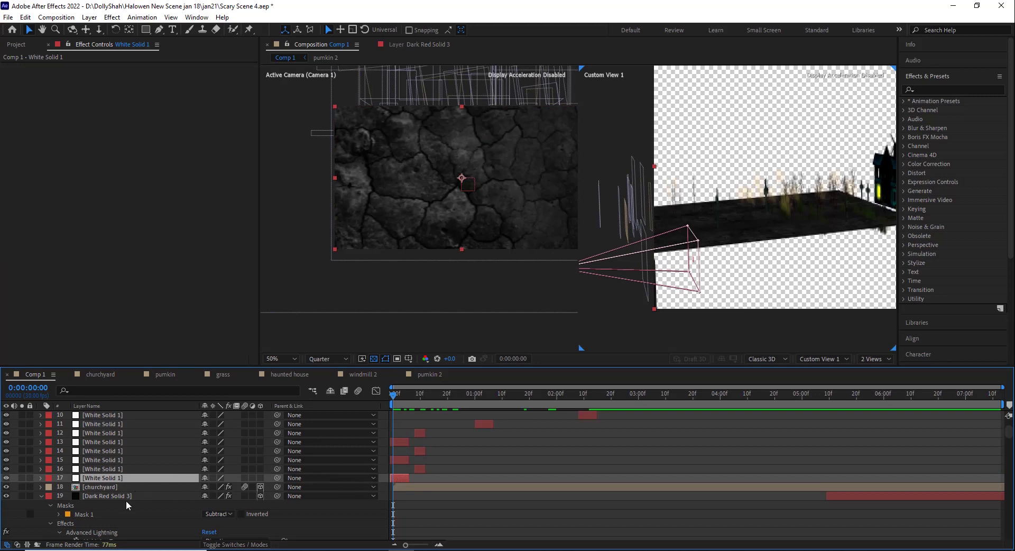
left_click(232, 545)
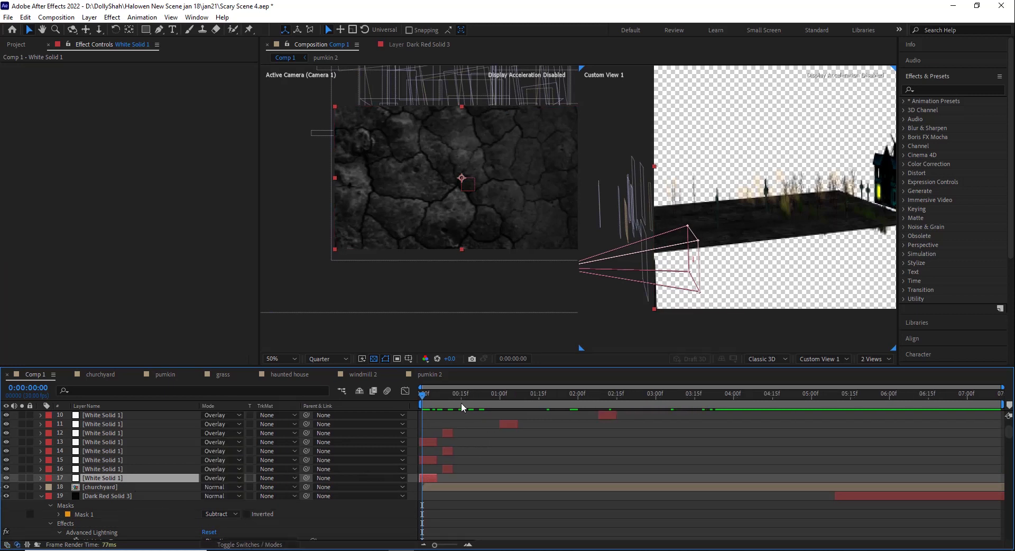
left_click_drag(424, 401, 505, 400)
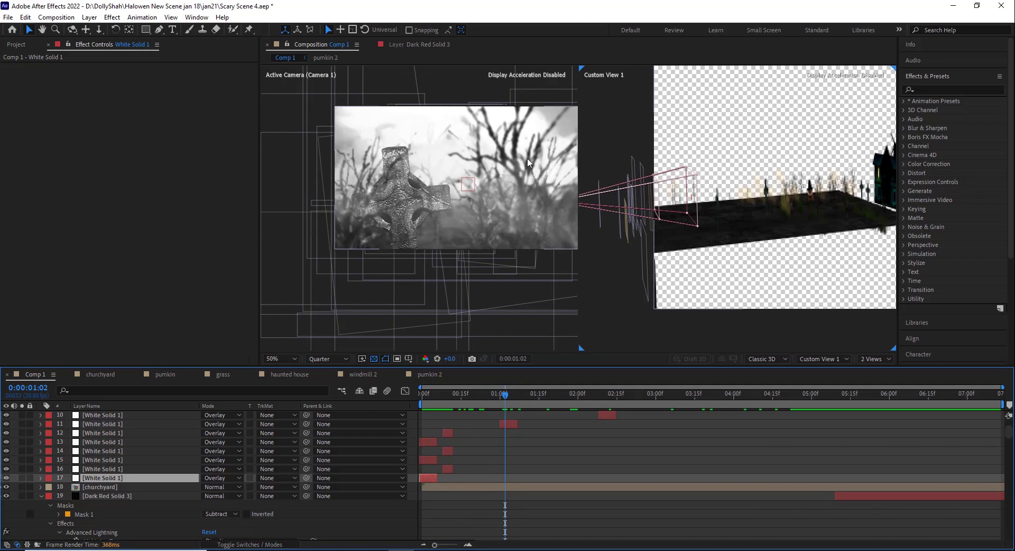
left_click(511, 403)
left_click_drag(512, 398, 606, 404)
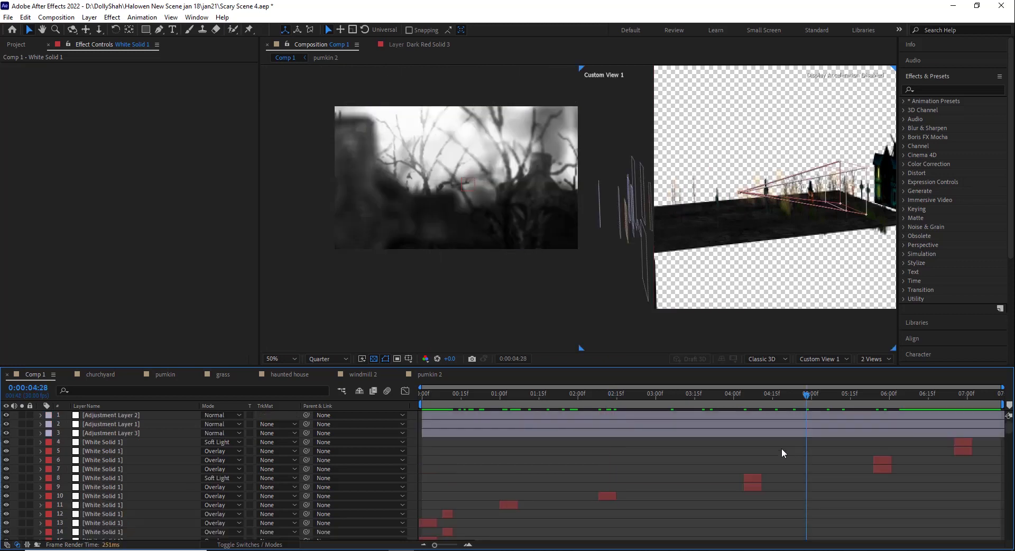
Examine the flash around 0:00:04:07 and select the White Solid 1 layers 9 and 8 that create it
left_click(756, 395)
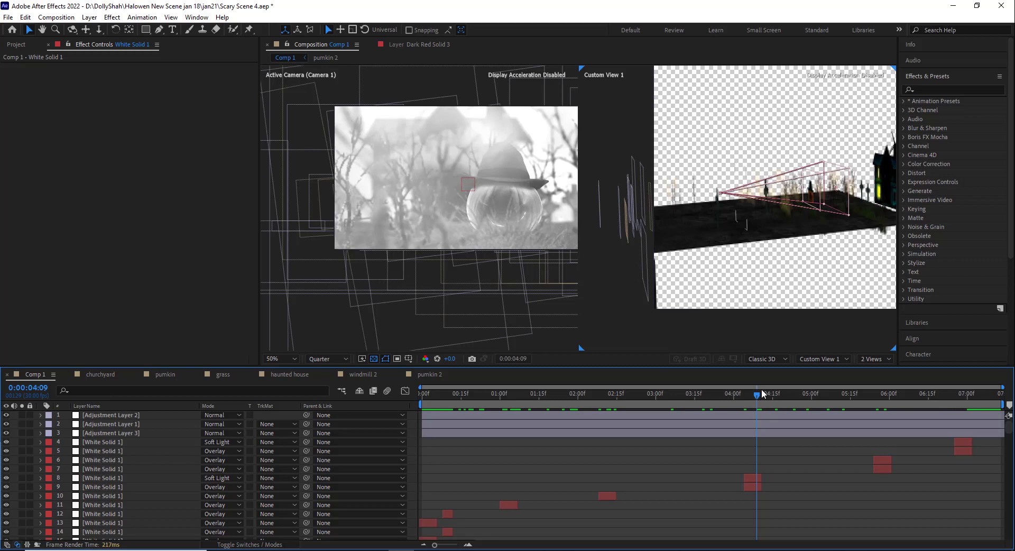
left_click(744, 397)
left_click(750, 400)
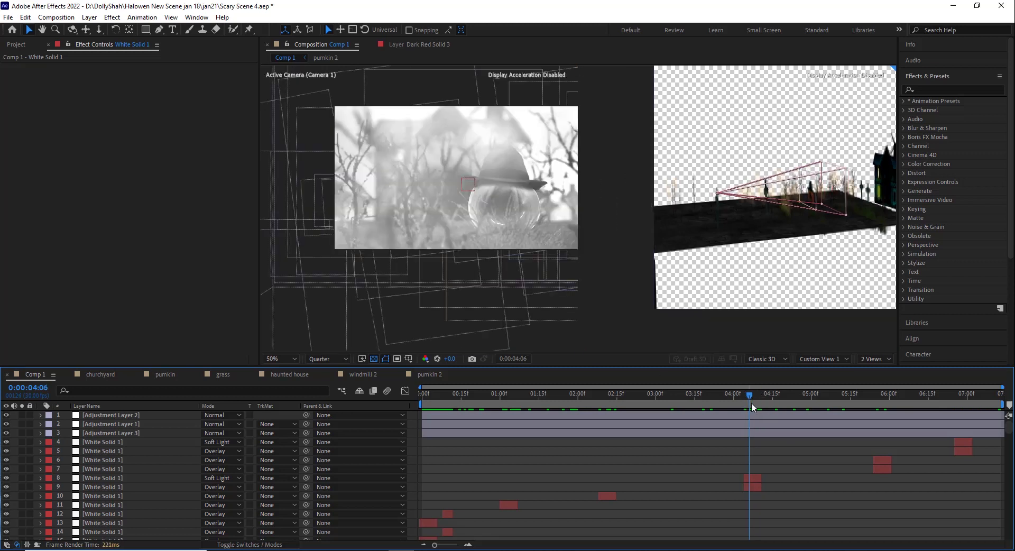
left_click(754, 487)
left_click(750, 476)
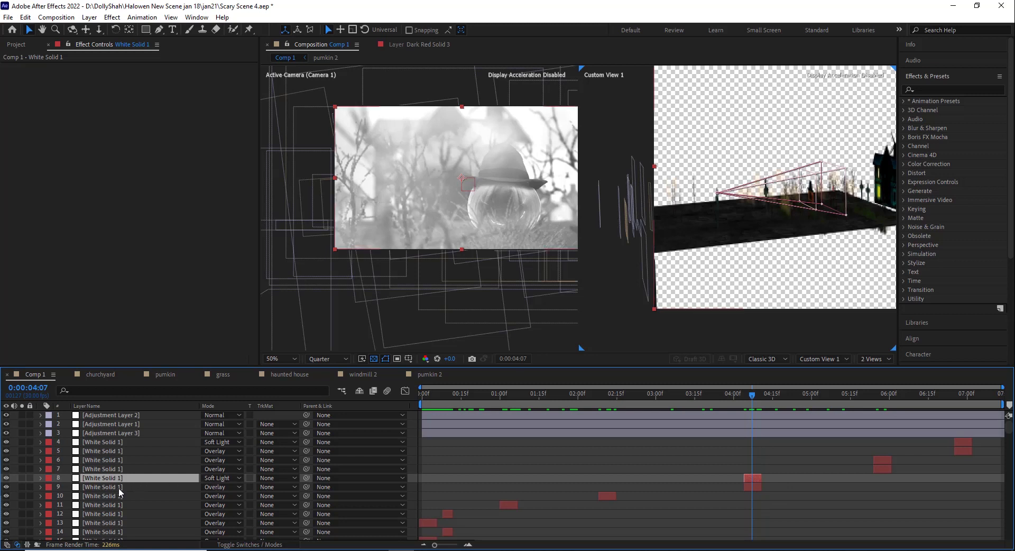
Reveal the Opacity keyframes of the White Solid 1 layers 9 and 8 that create the flash around 0:00:04:07
left_click(185, 486)
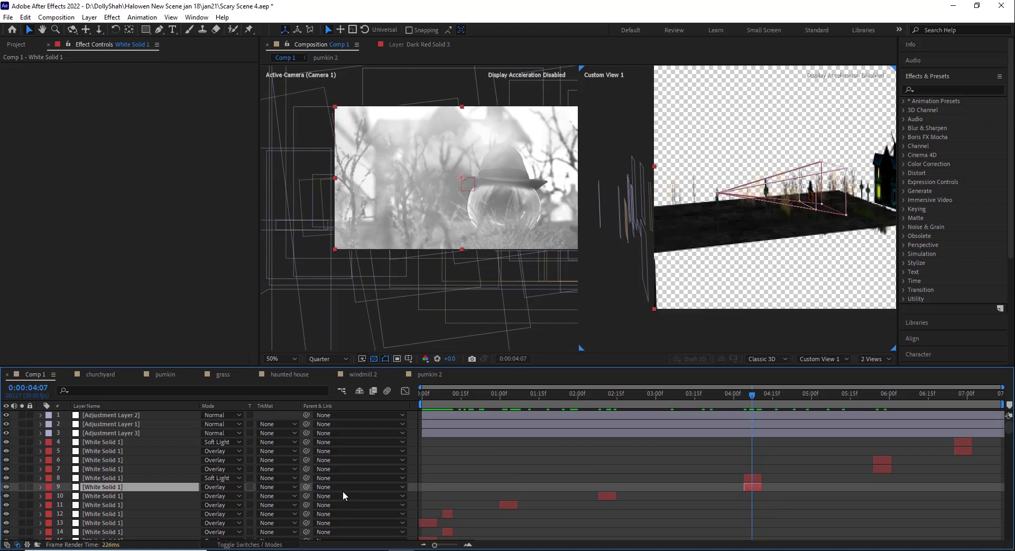
key("t")
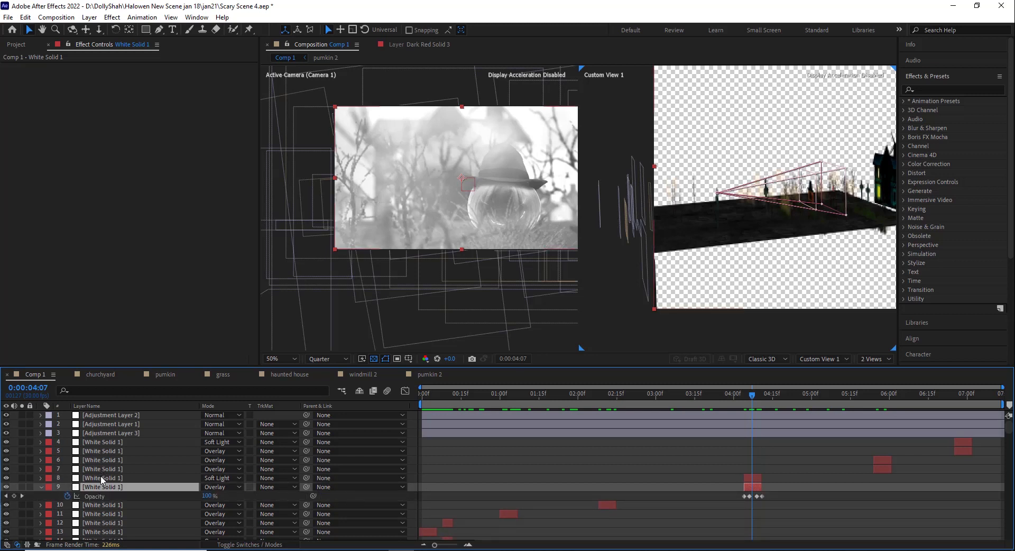
left_click(101, 478)
key("t")
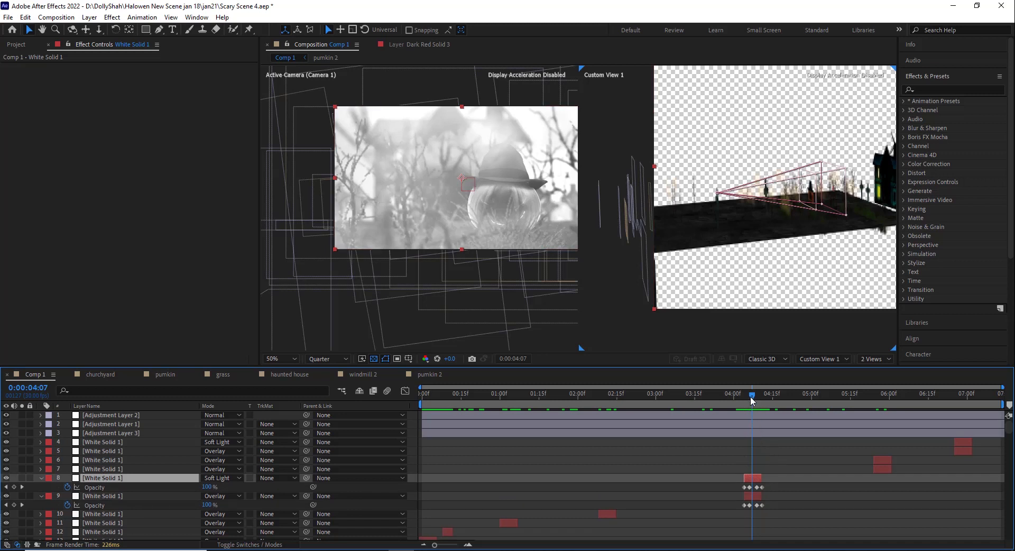
Examine the white-solid flash around 0:00:06:00 and move on to 0:00:07:01
left_click_drag(750, 395, 890, 393)
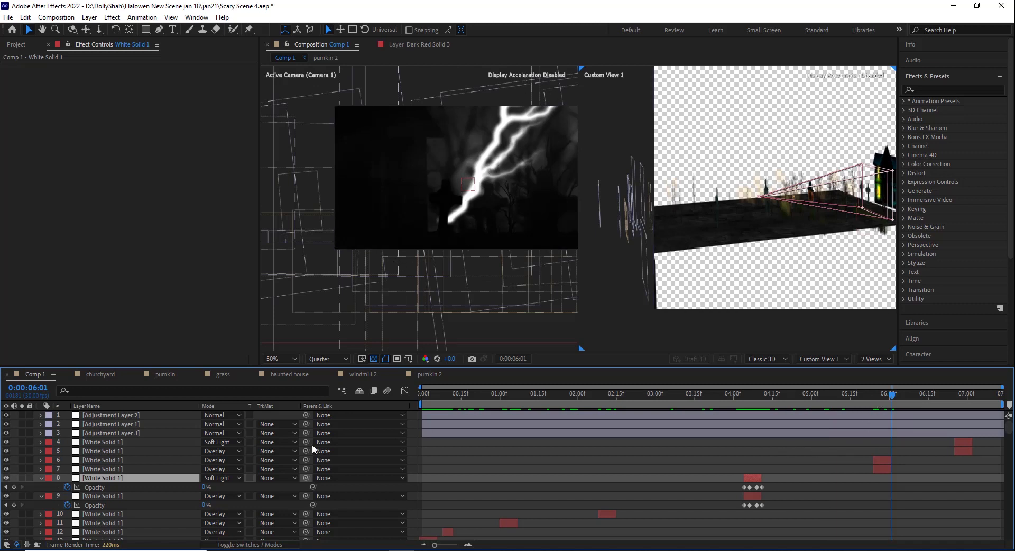
left_click(875, 395)
key("space")
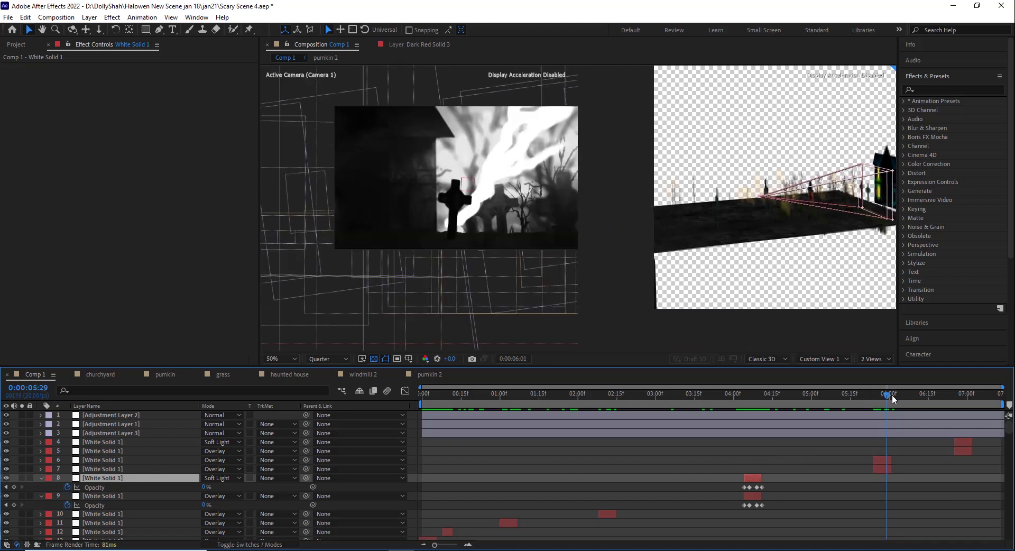
left_click(970, 402)
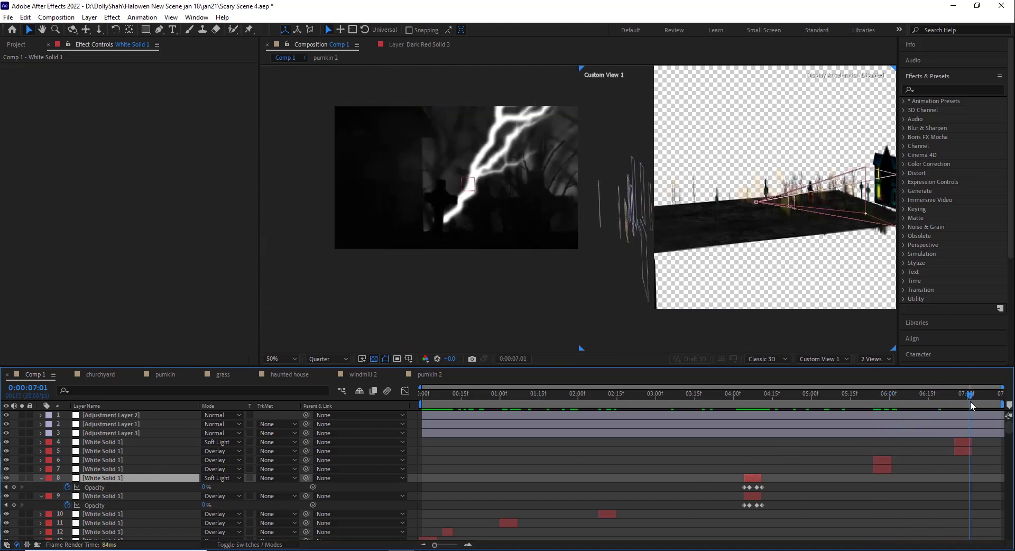
Select the White Solid 1 layers 5 and 4 behind the last flash and scrub back to 0:00:05:27
left_click(958, 440)
left_click(959, 451)
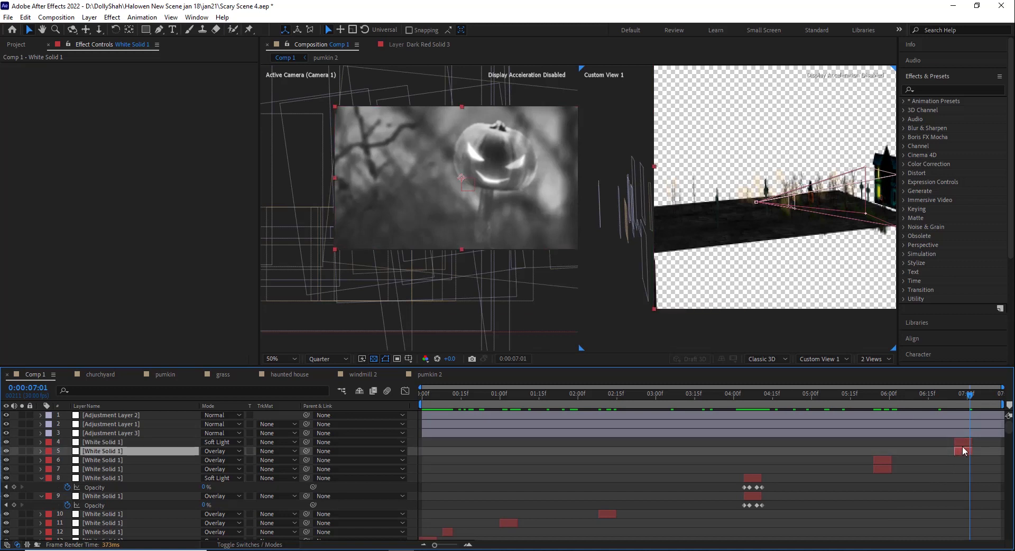
left_click(961, 443)
left_click(959, 398)
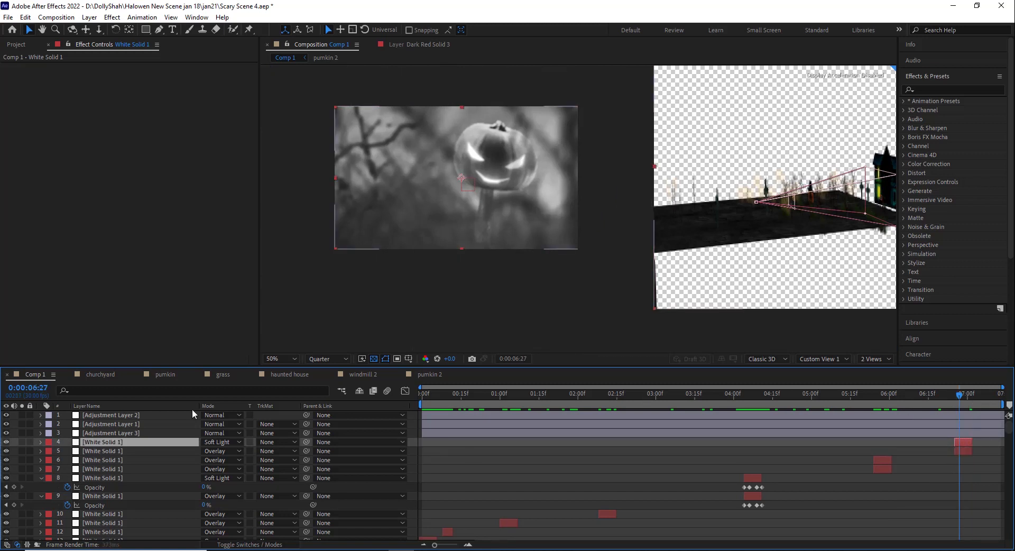
left_click_drag(903, 395, 880, 399)
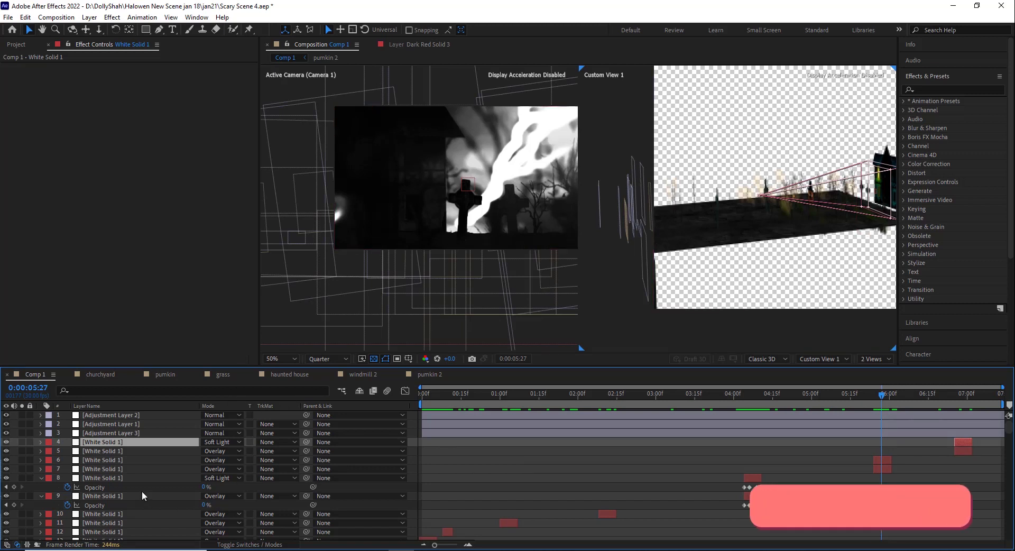
Select Adjustment Layers 3, 1 and 2 in turn to inspect the effects applied to each
left_click(113, 452)
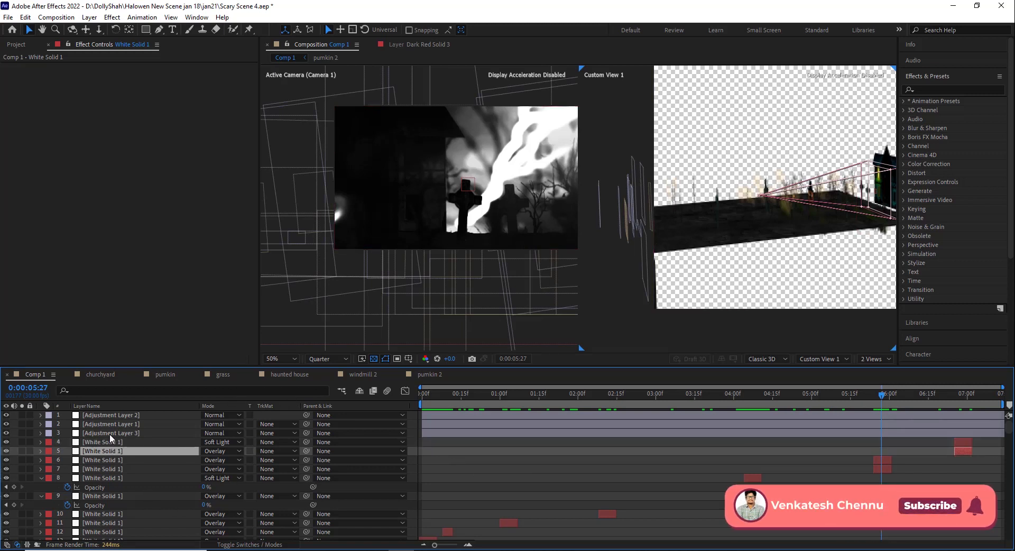
left_click(110, 434)
left_click(110, 424)
left_click(110, 416)
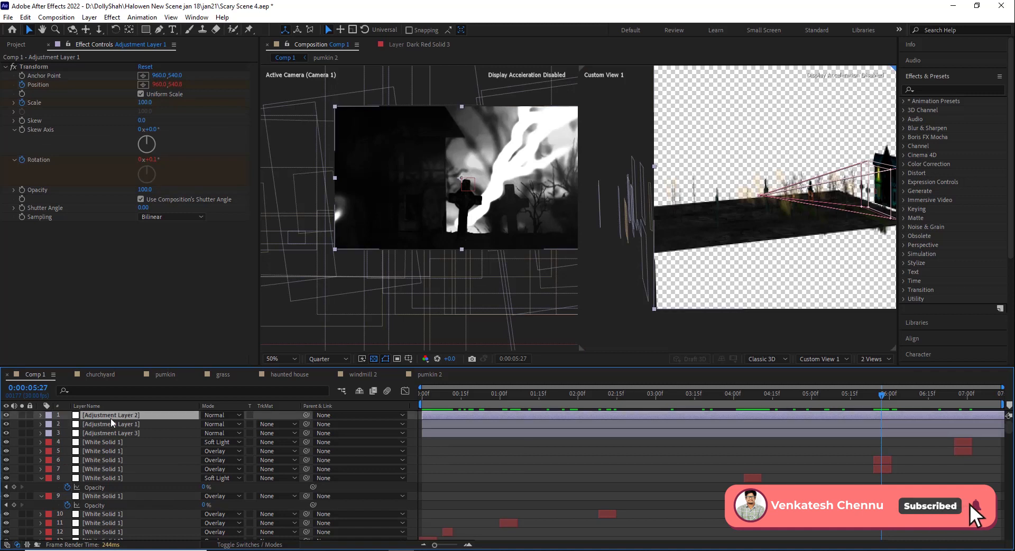
Toggle Adjustment Layer 2's visibility off and on to compare its effect on the scene, keeping the layer selected
left_click(5, 416)
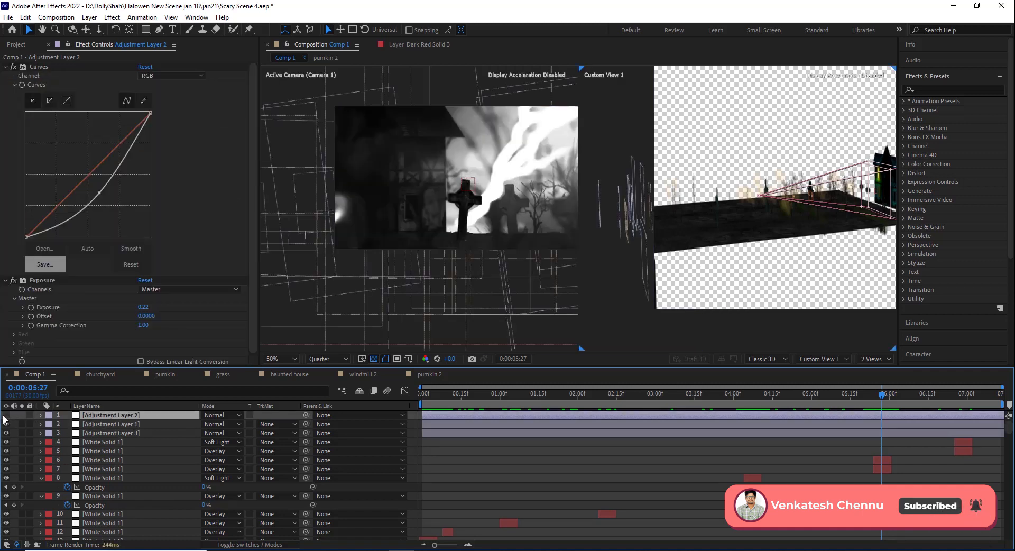
left_click(5, 416)
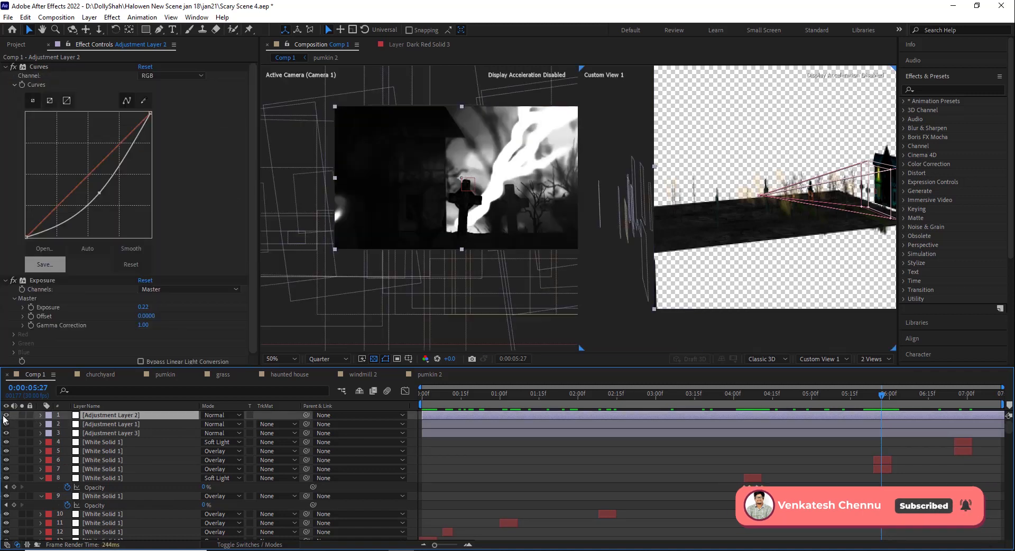
left_click(4, 415)
left_click(5, 416)
left_click(103, 467)
left_click(113, 417)
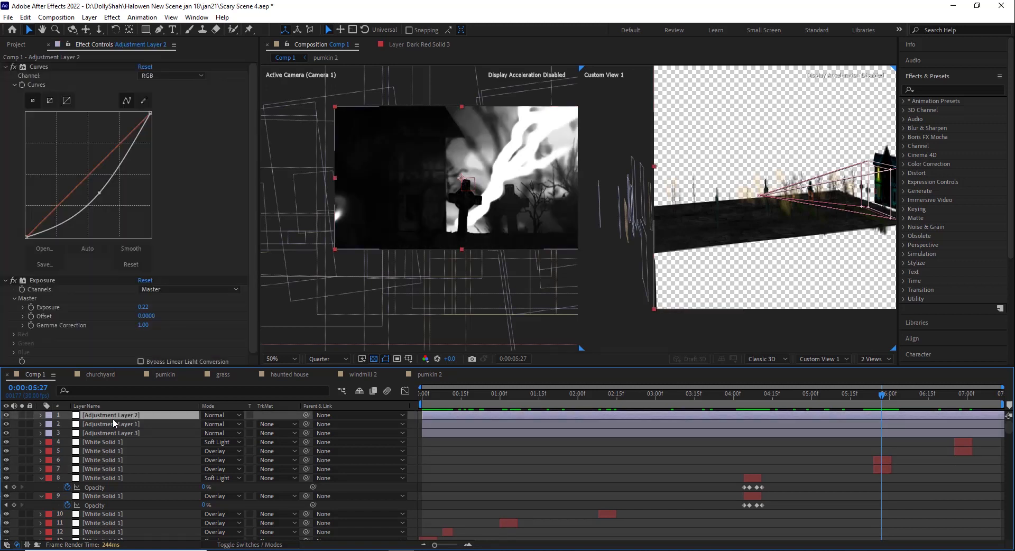
Reveal Adjustment Layer 2's Opacity and toggle its Curves effect and the whole layer off and on to compare the darkening
left_click(14, 68)
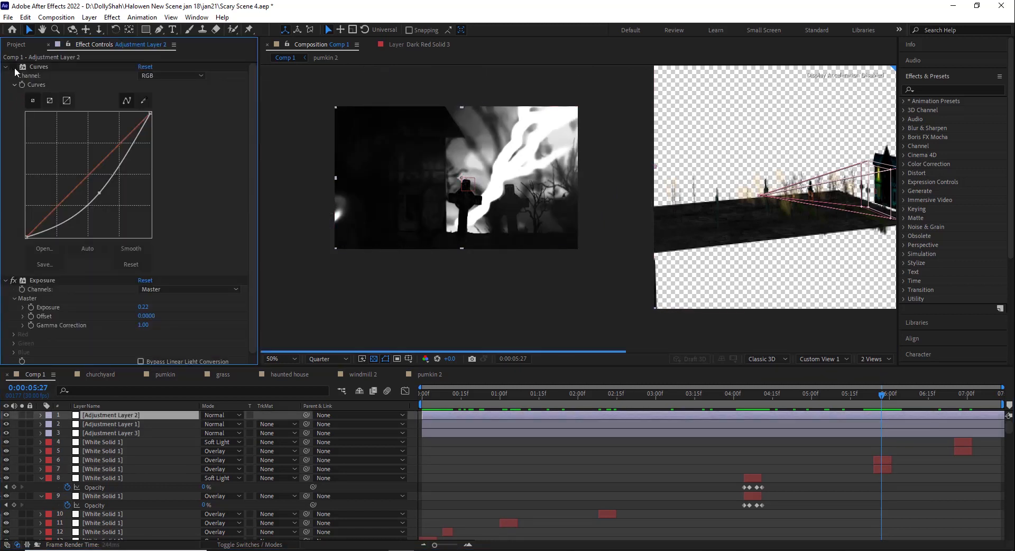
left_click(13, 68)
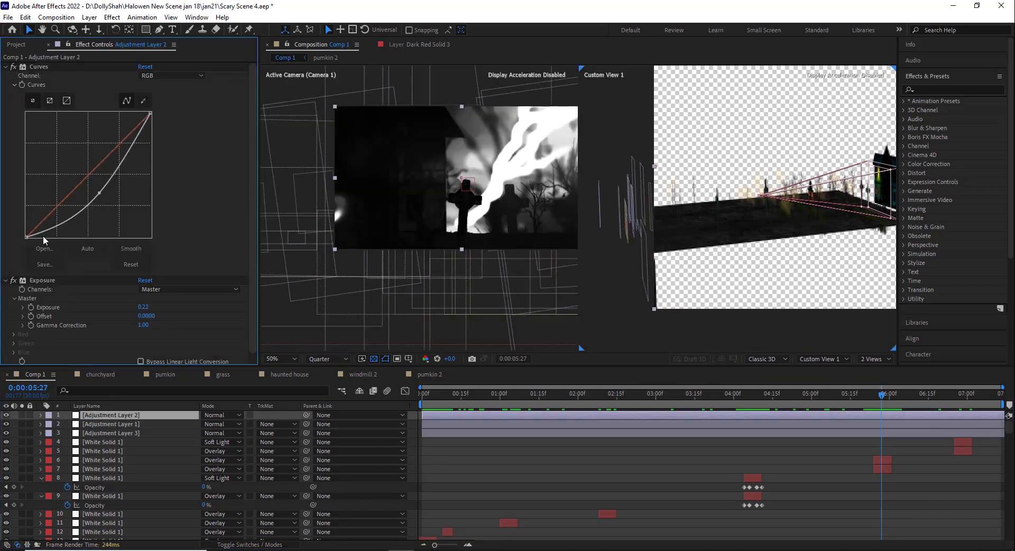
key("t")
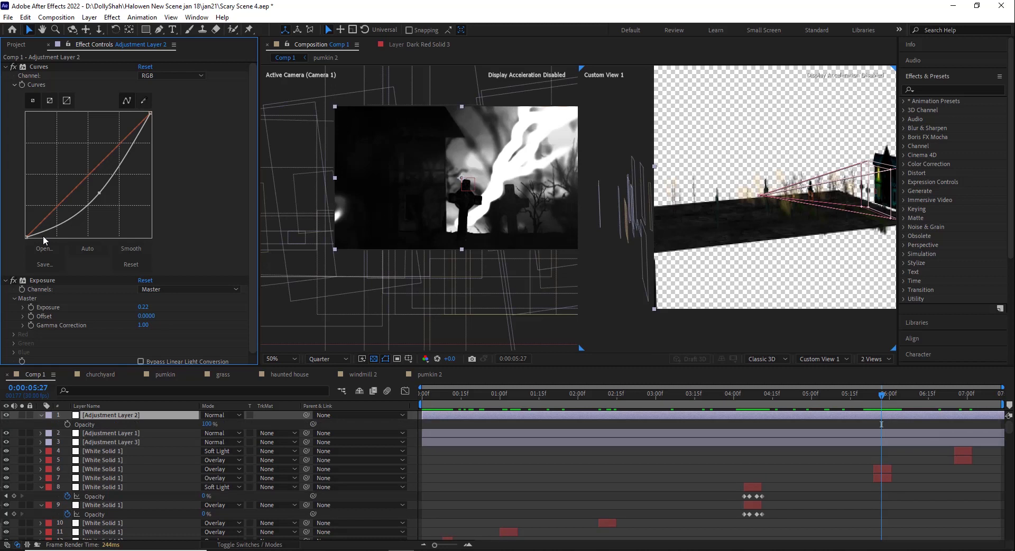
left_click(14, 68)
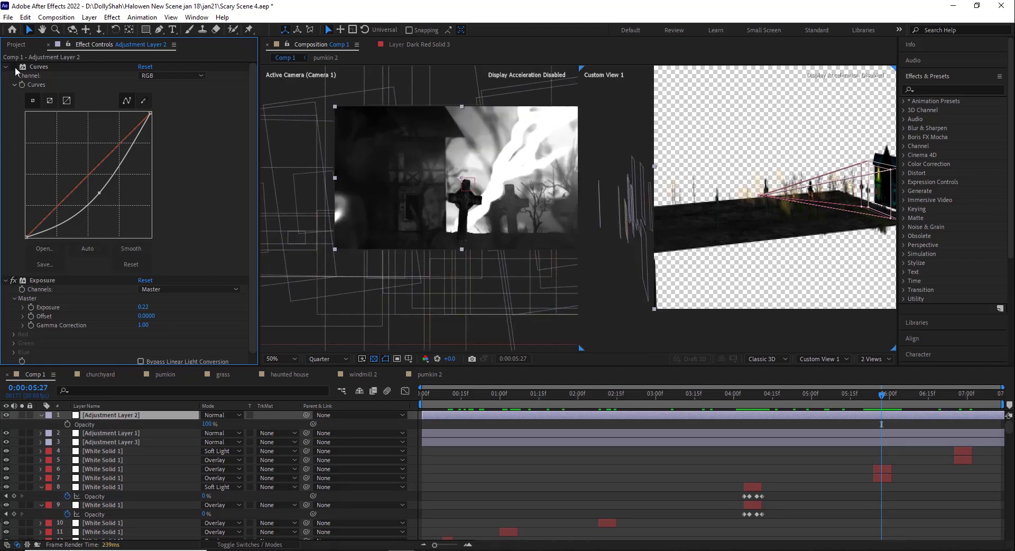
left_click(14, 67)
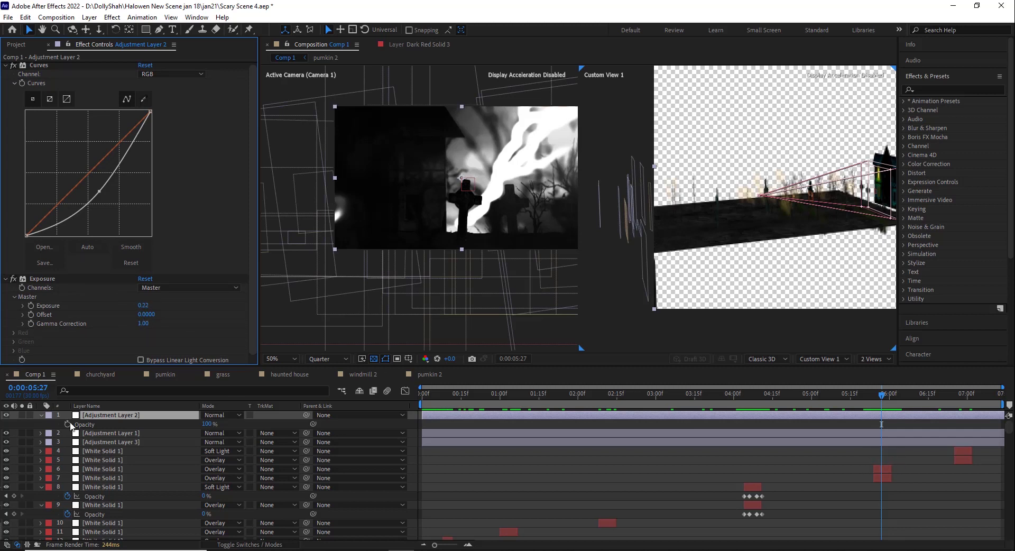
left_click(6, 416)
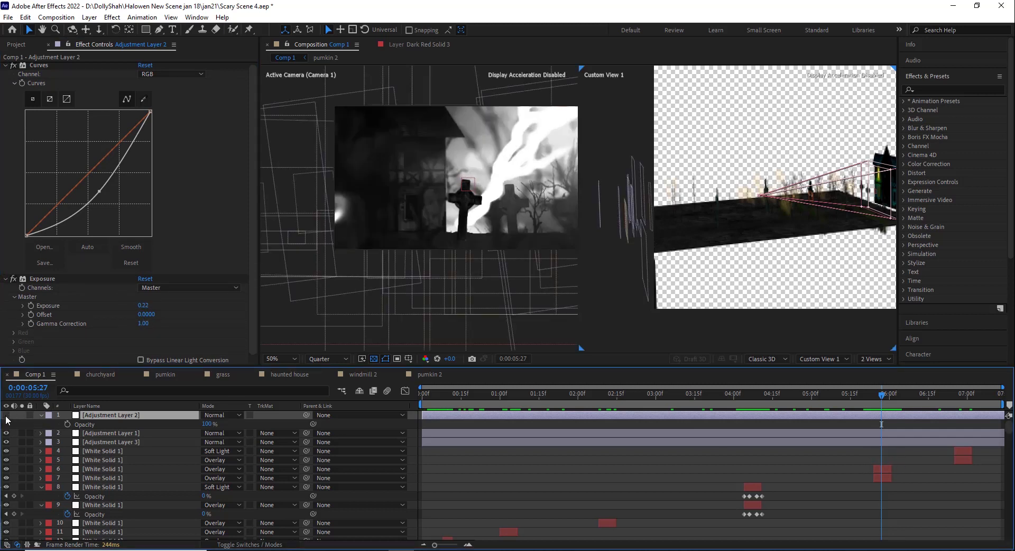
left_click(6, 416)
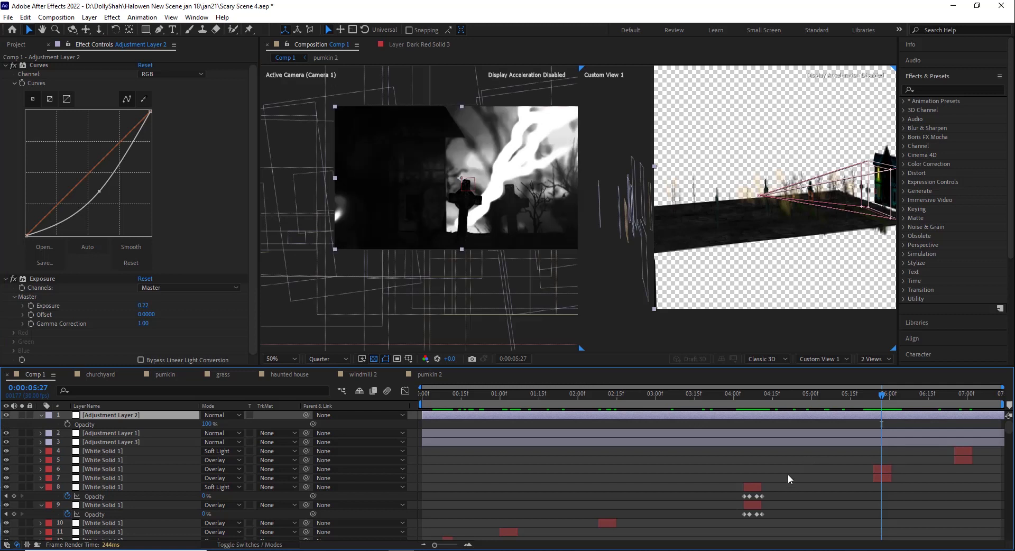
Scrub through the lightning flashes from 0:00:05:27 to 0:00:07:02 with Adjustment Layer 2 active
left_click(877, 396)
left_click(882, 395)
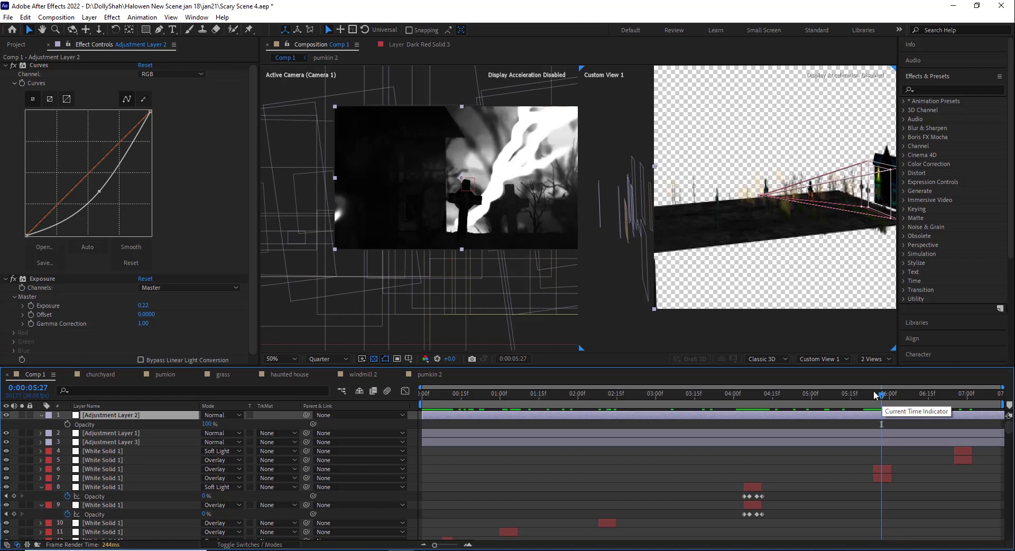
left_click_drag(882, 396, 890, 398)
key("space")
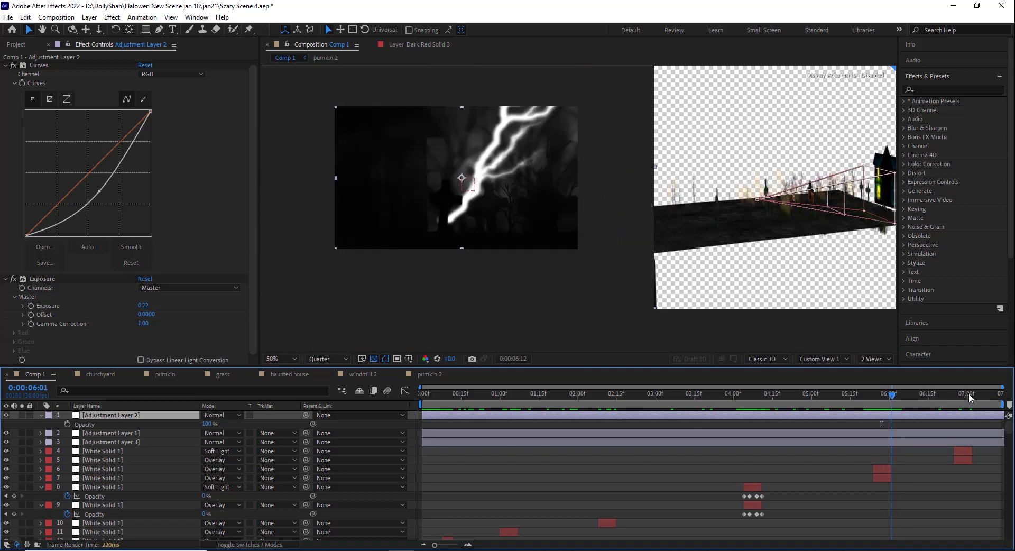
Show the layer switches, check the layers' motion blur settings and enable motion blur for Comp 1
scroll(362, 513, "down", 15)
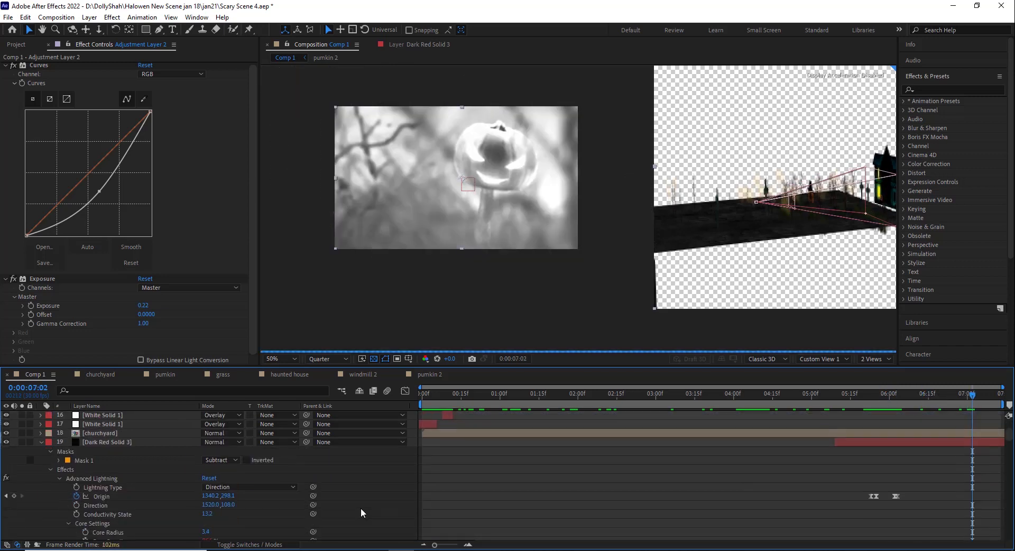
scroll(362, 513, "down", 10)
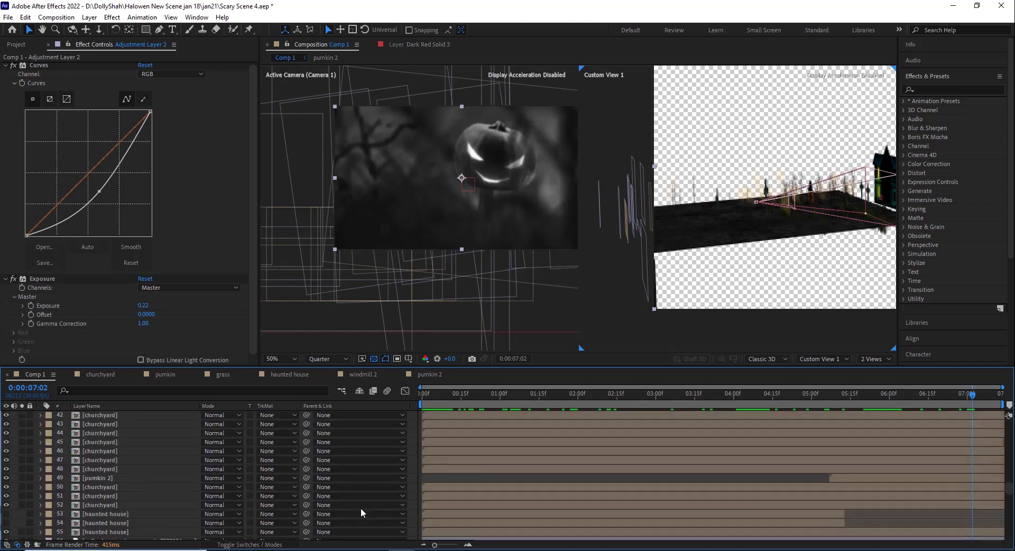
left_click(272, 545)
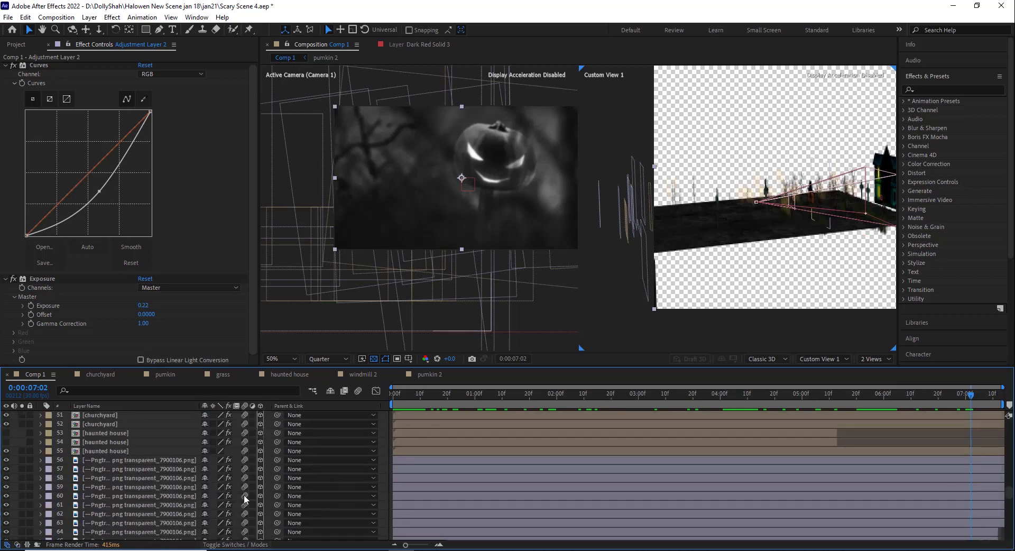
scroll(245, 498, "up", 20)
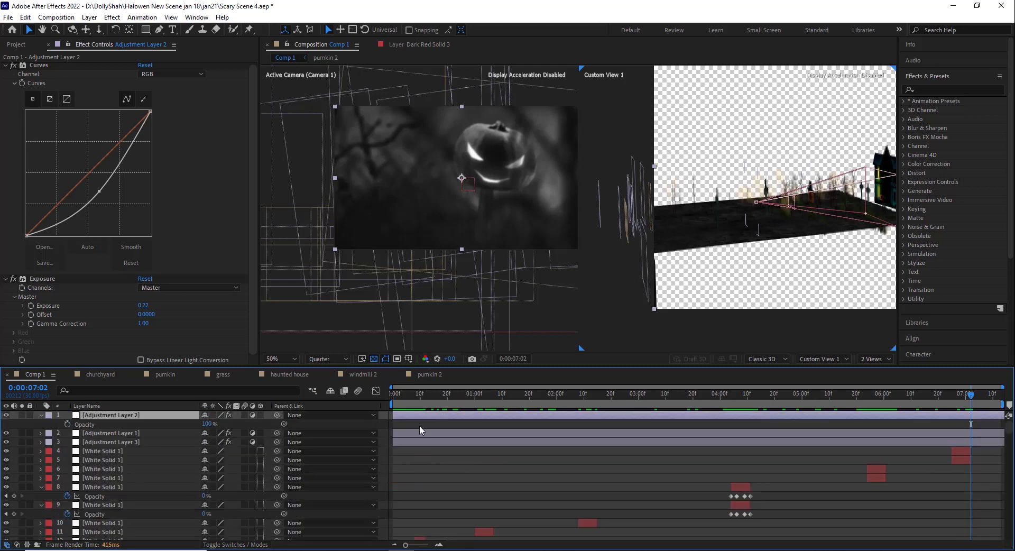
left_click(359, 393)
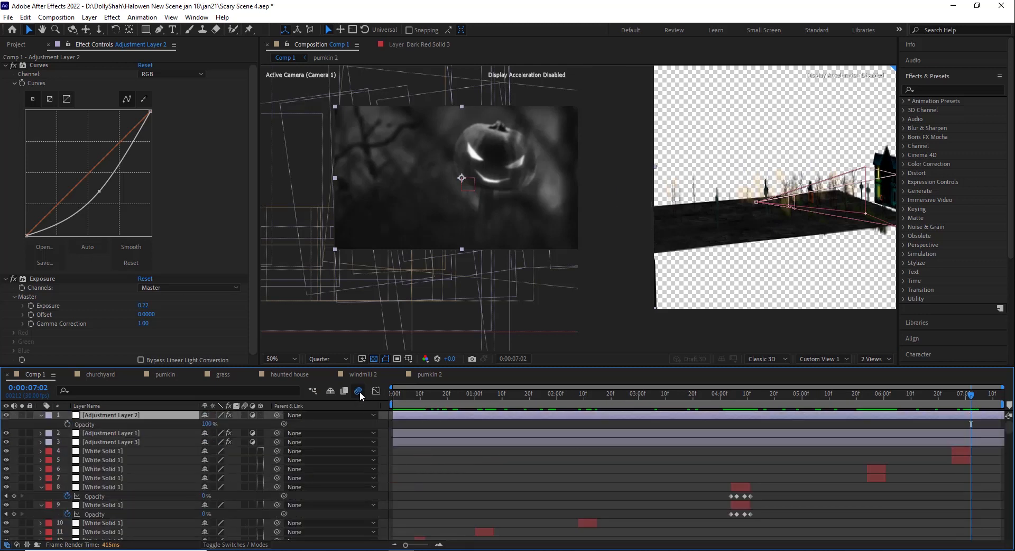
Play a preview of Comp 1 from 0:00:00:01 with motion blur enabled, and stop the playback
left_click(395, 395)
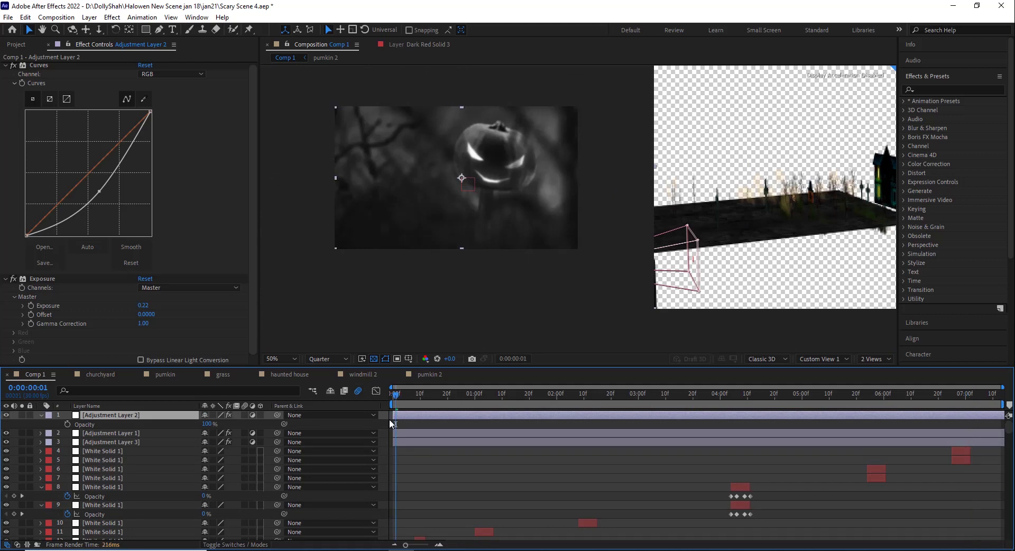
scroll(956, 284, "down", 4)
scroll(956, 278, "down", 2)
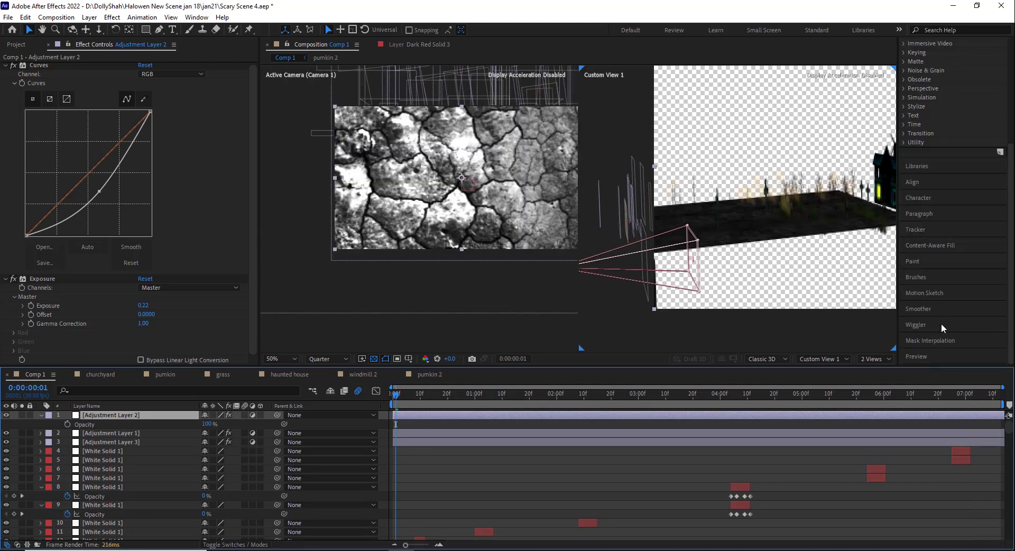
left_click(933, 354)
left_click(953, 298)
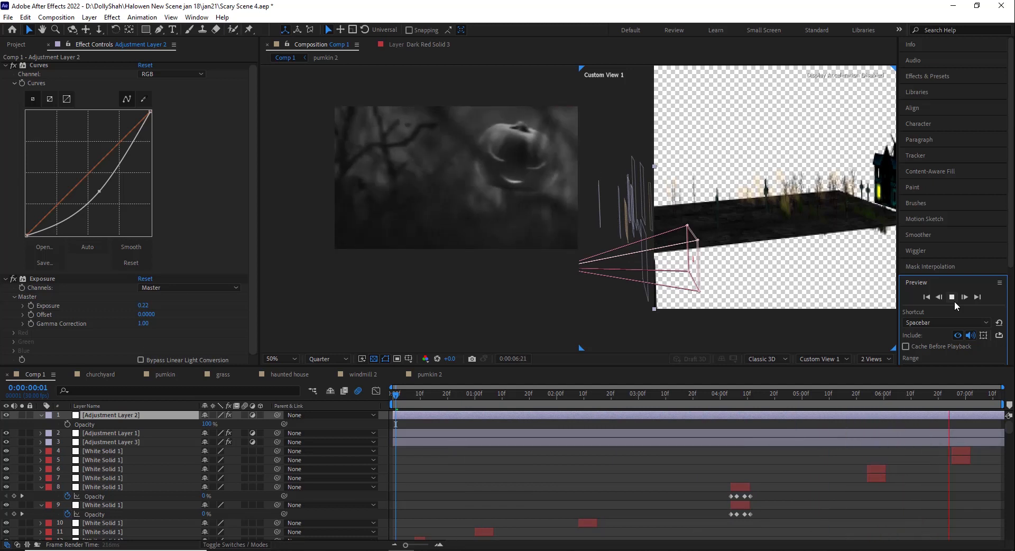
left_click(954, 301)
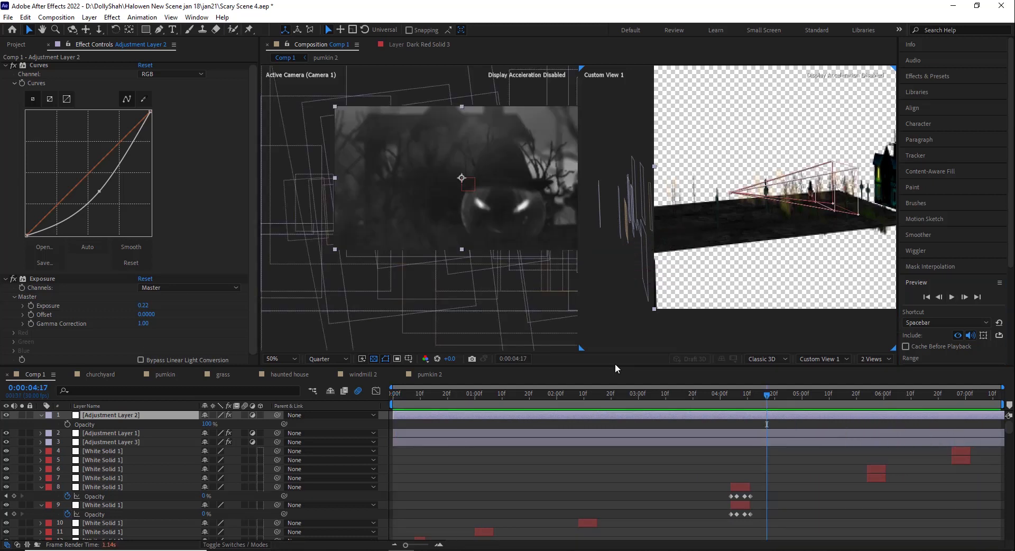